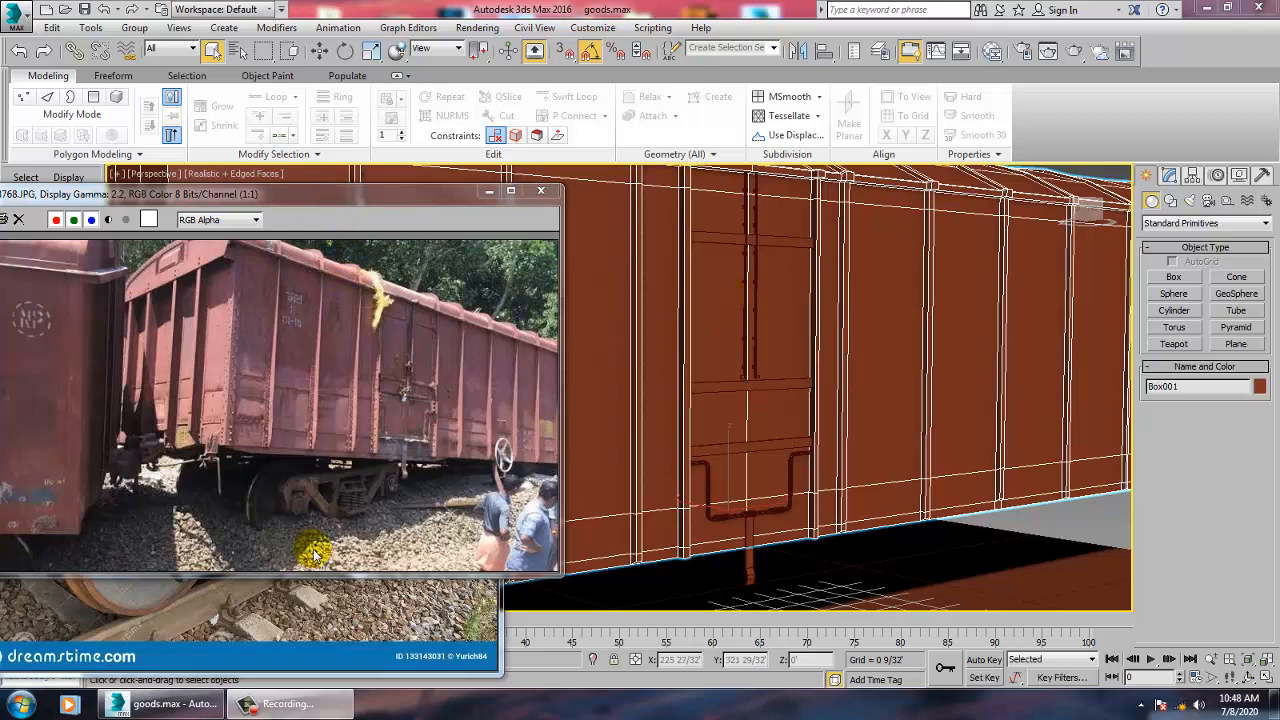
- Arrange the wagon reference photo beside the model and zoom it to 2:1 on the wagon's door
click(208, 602)
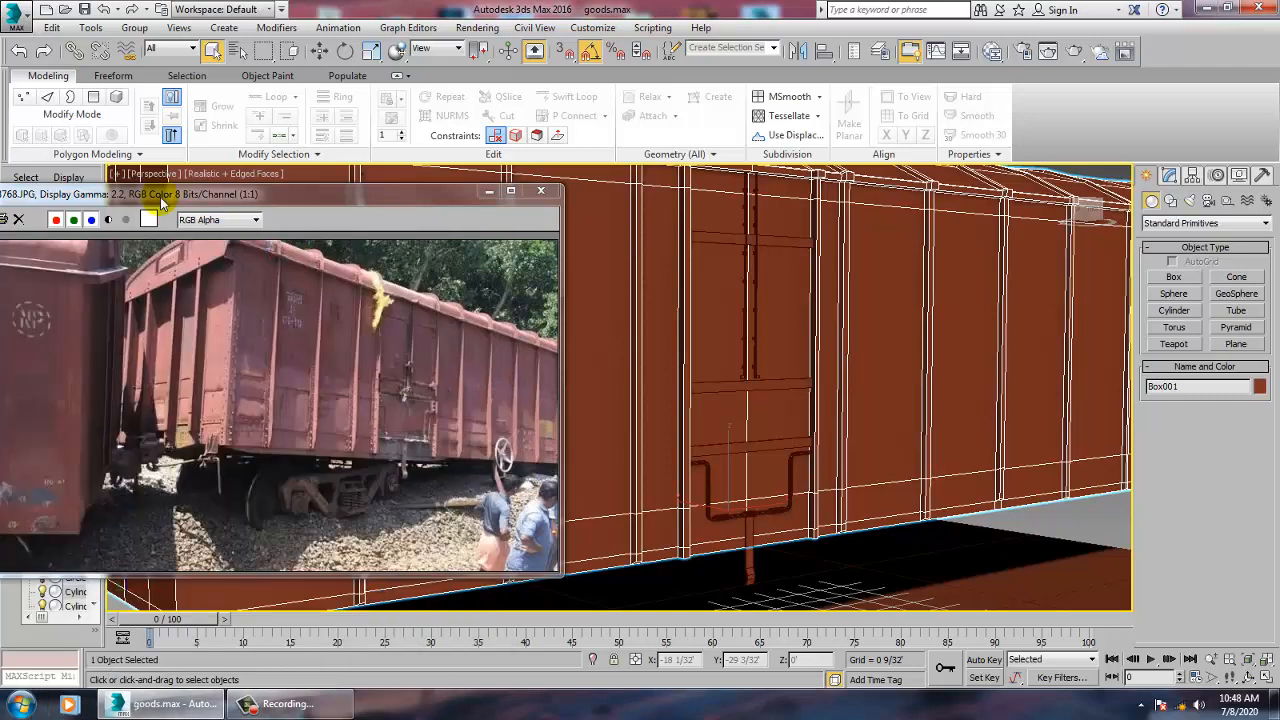
drag(160, 197, 187, 192)
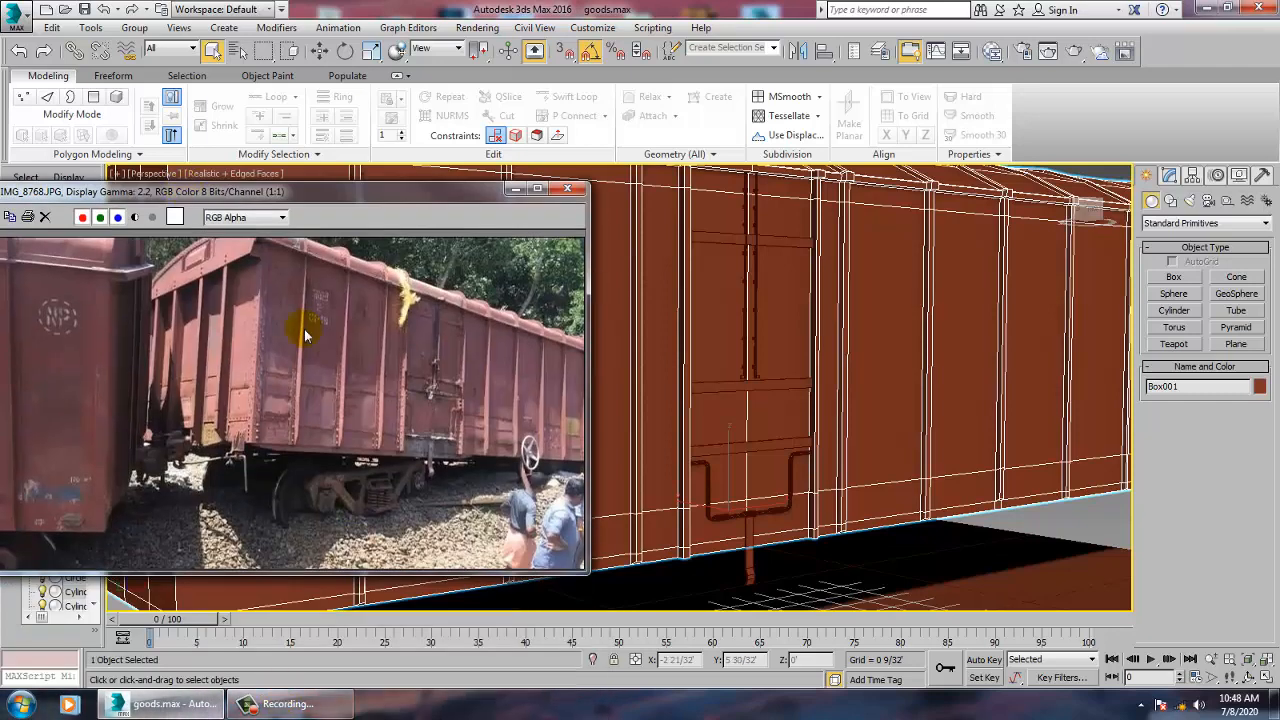
drag(393, 201, 299, 229)
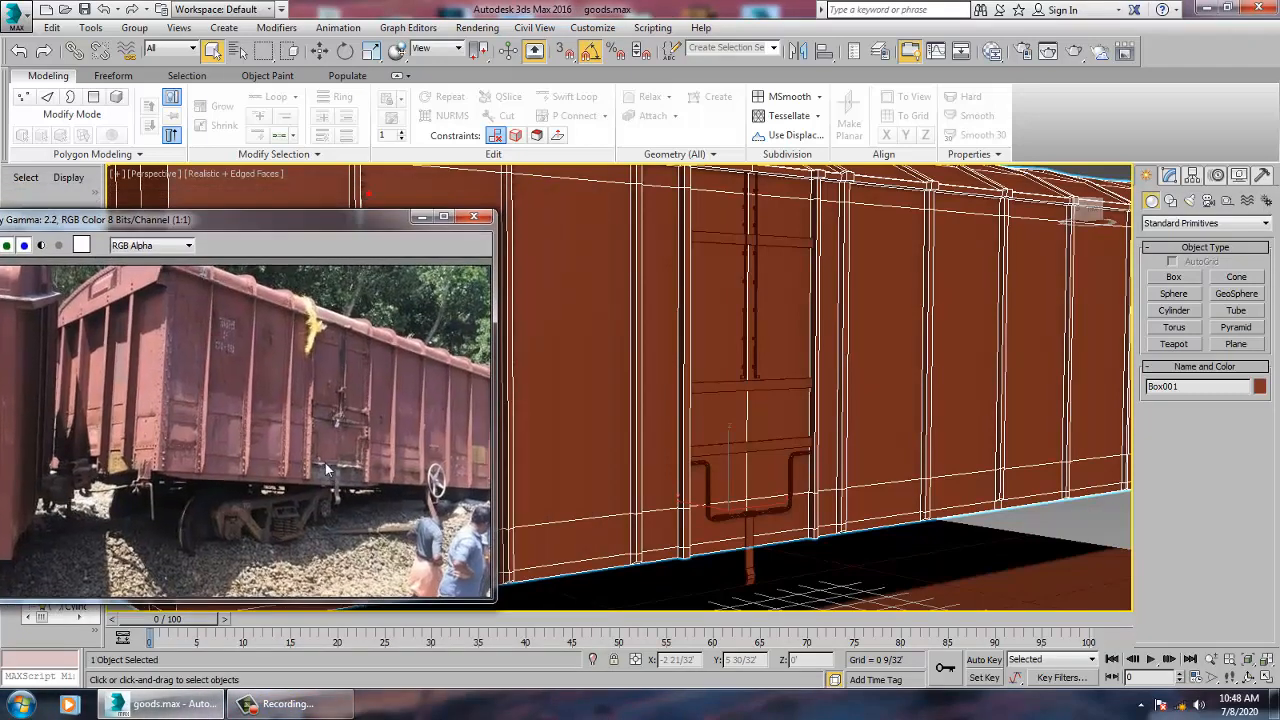
scroll(323, 461, up, 1)
middle_drag(305, 521, 313, 493)
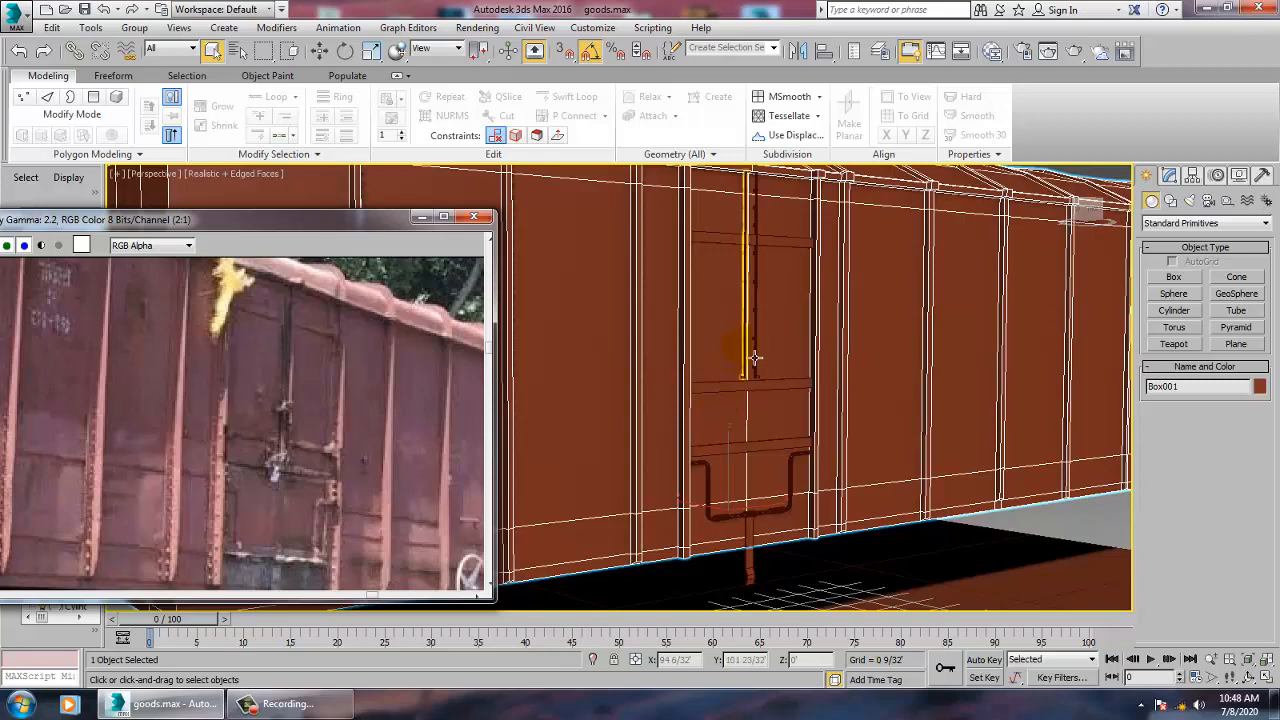
- Select all the door fittings on the wagon side, leaving out the wagon body and the ground plane
scroll(756, 354, down, 10)
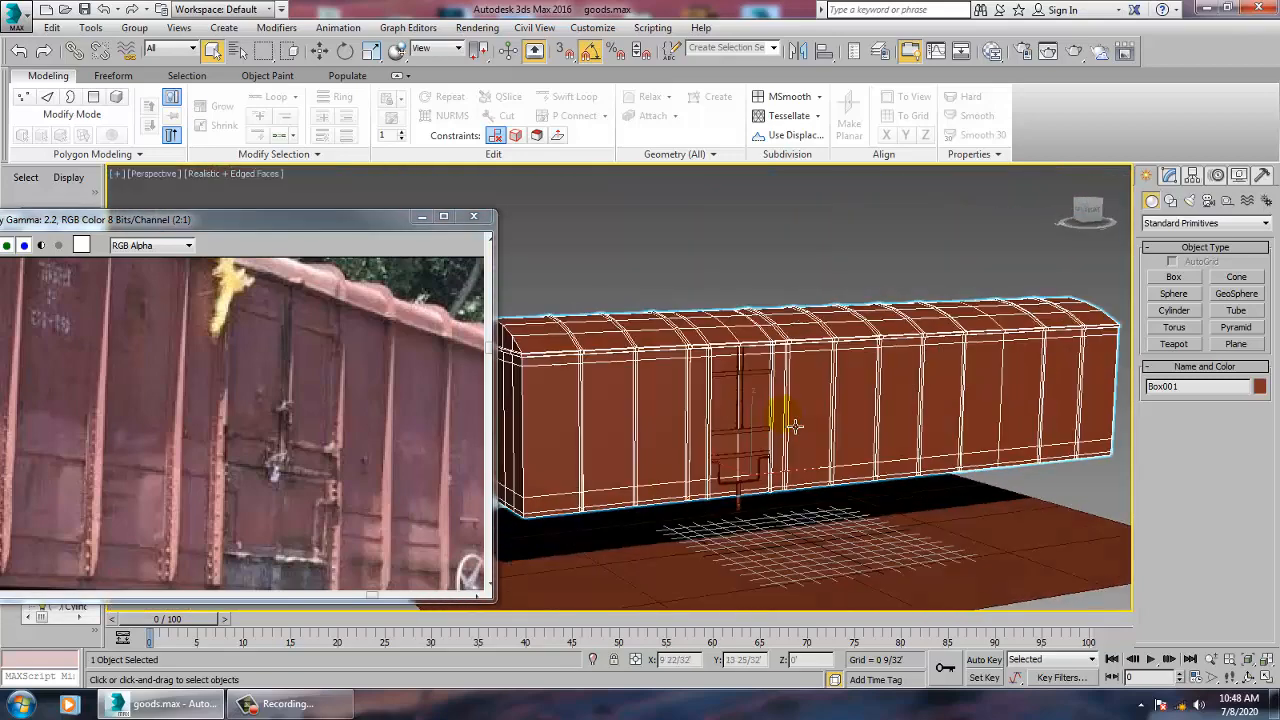
scroll(790, 429, up, 8)
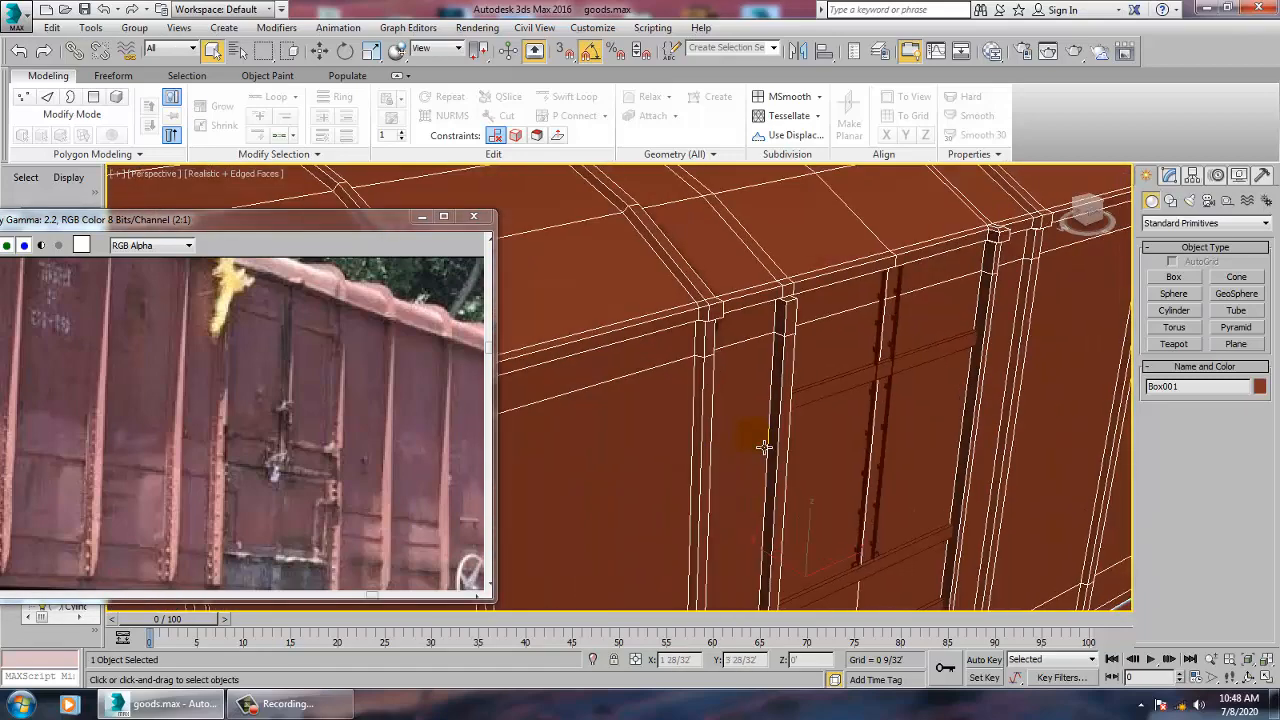
click(813, 308)
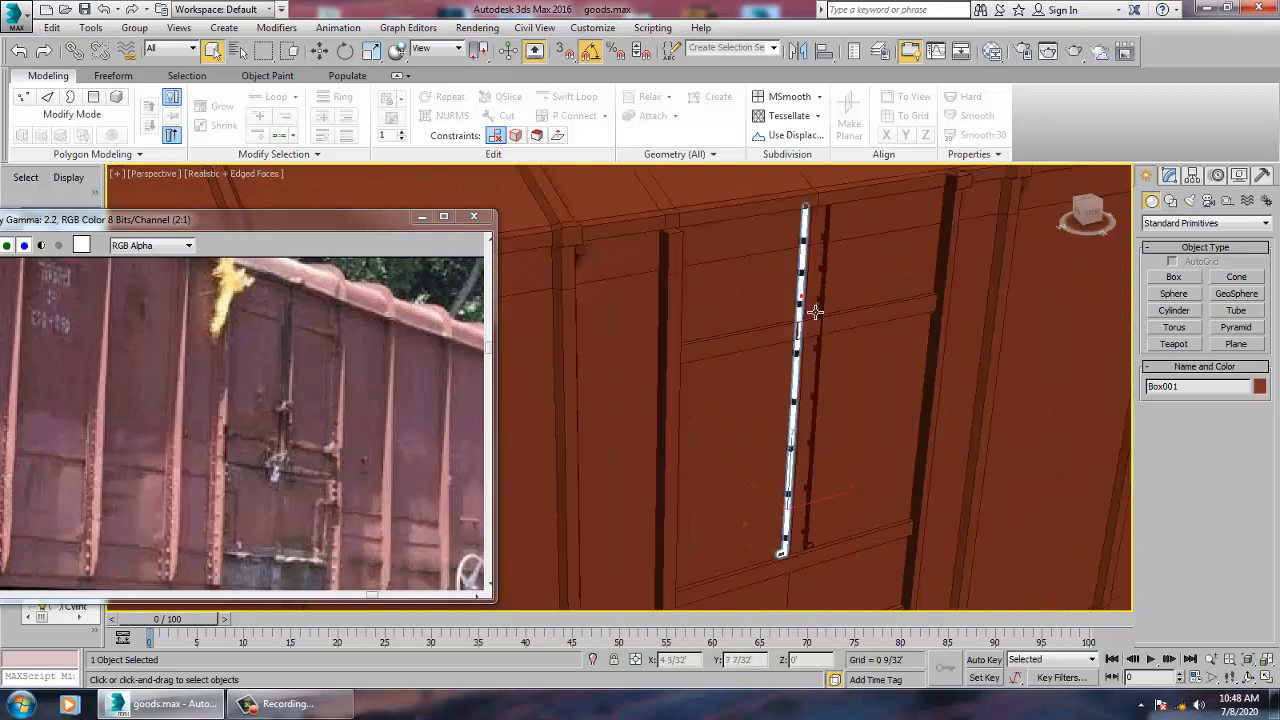
scroll(813, 310, down, 7)
scroll(826, 337, down, 3)
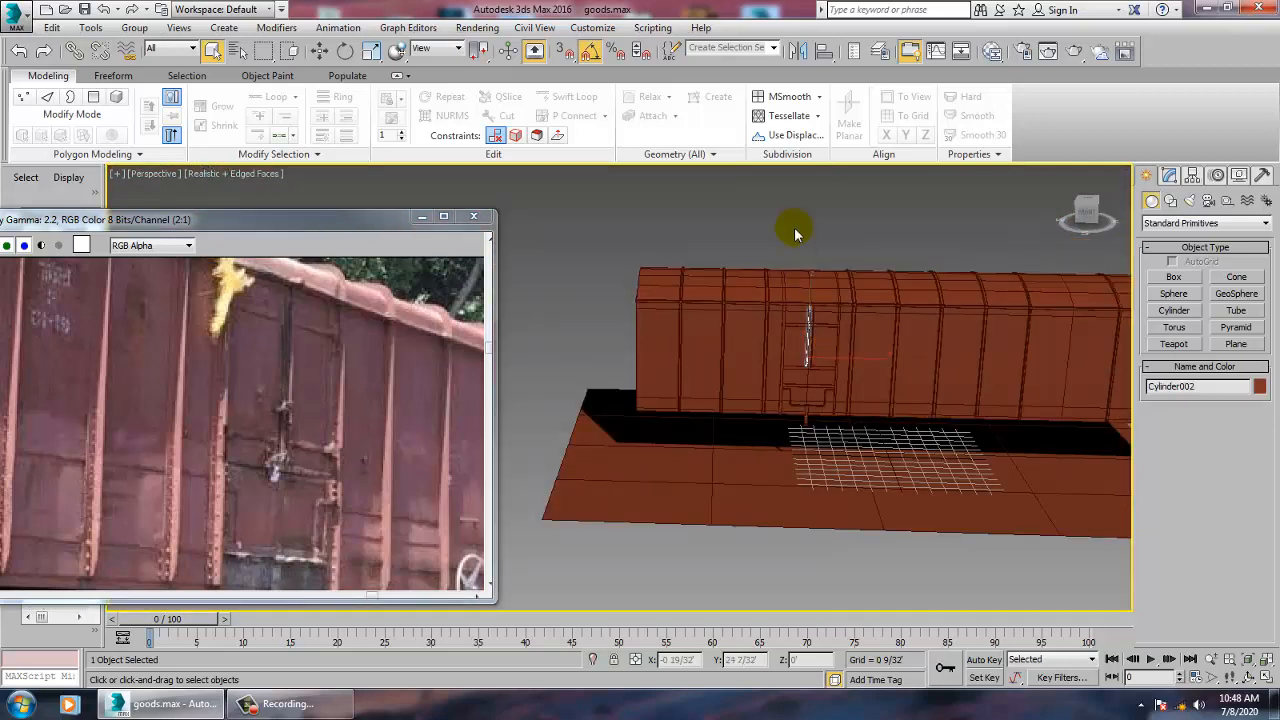
key(ctrl+a)
alt+click(916, 532)
alt+click(823, 363)
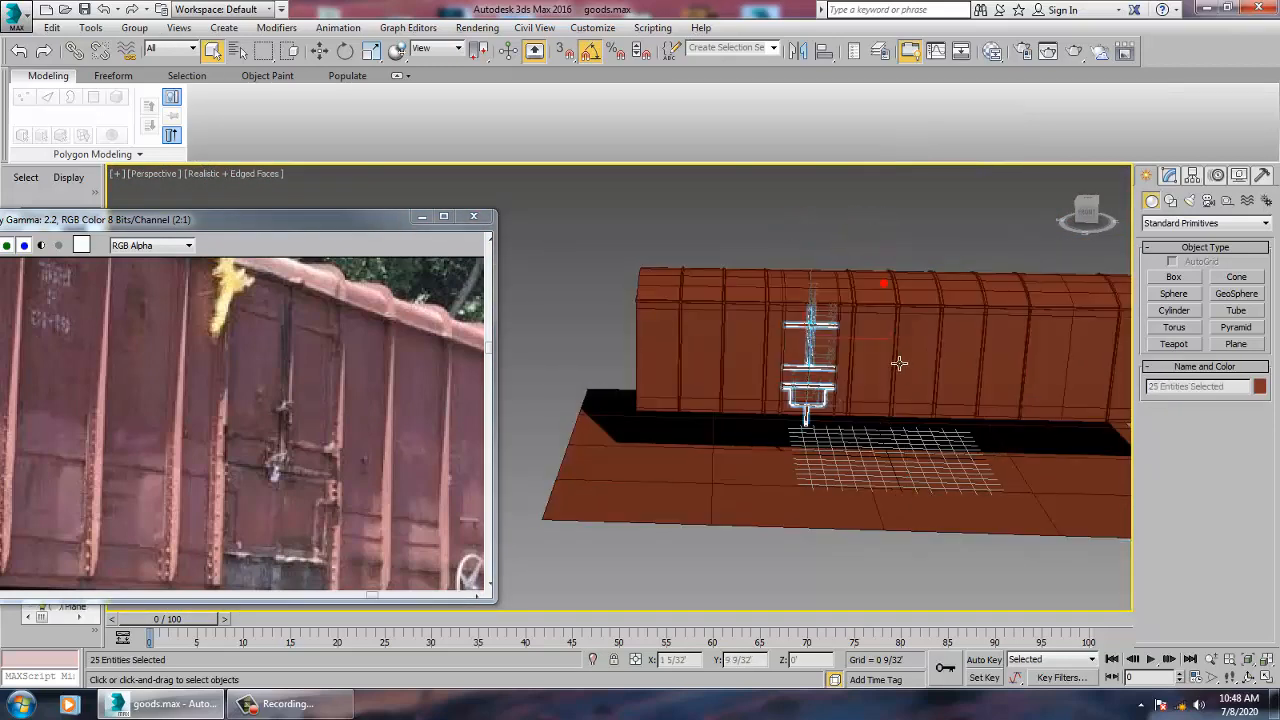
scroll(823, 375, up, 6)
key(w)
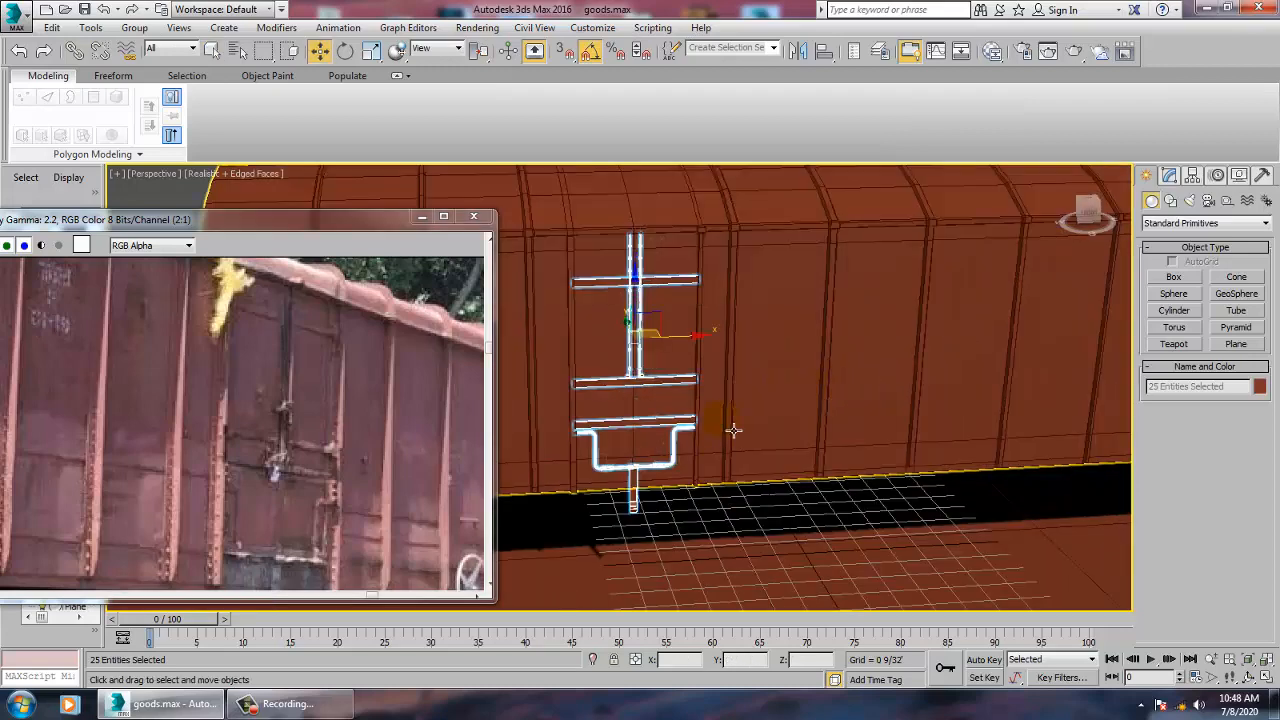
alt+middle_drag(731, 426, 675, 423)
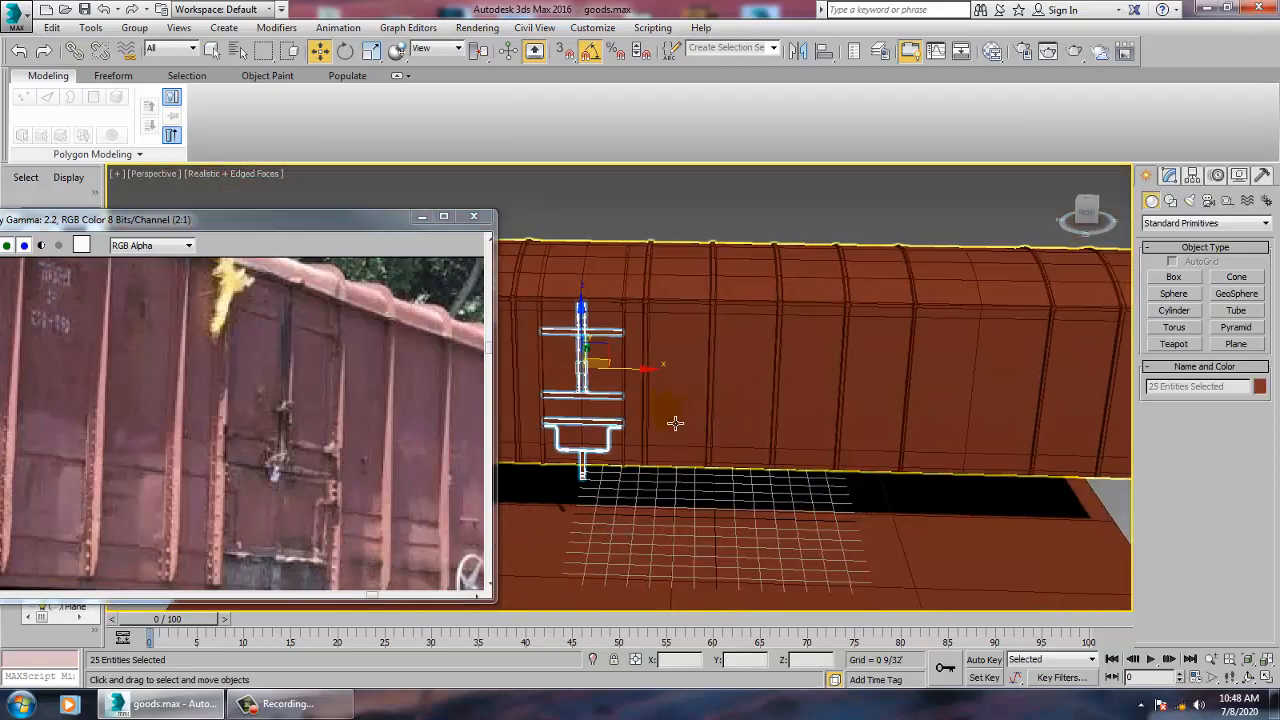
alt+middle_drag(944, 373, 863, 374)
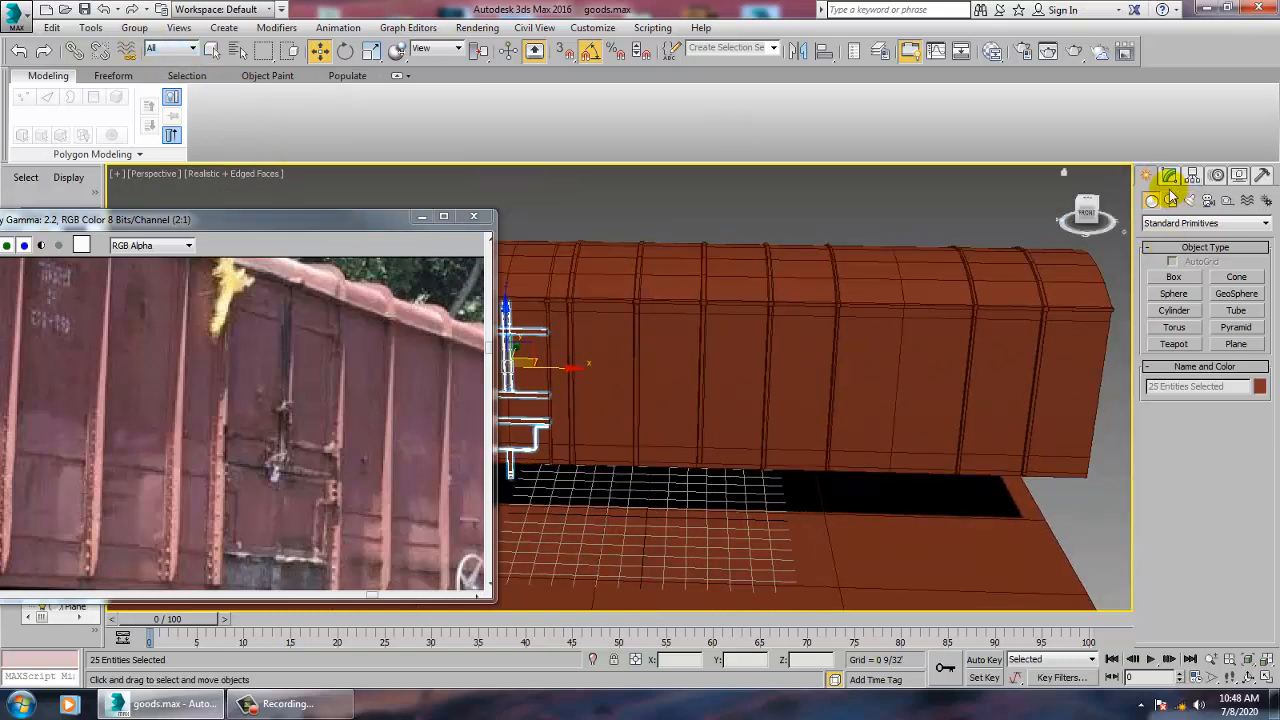
- Add two close pairs of vertical edge loops to the wagon body with Swift Loop, framing a second door bay near the far end
click(843, 363)
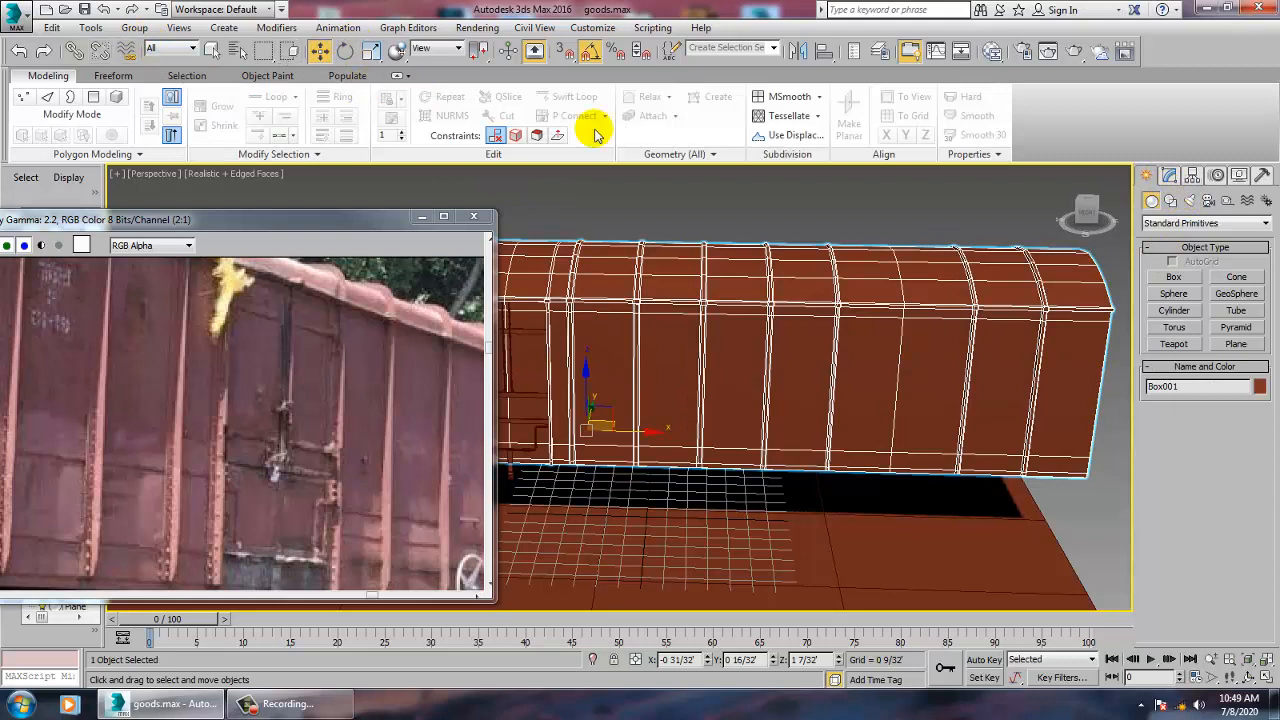
click(1169, 177)
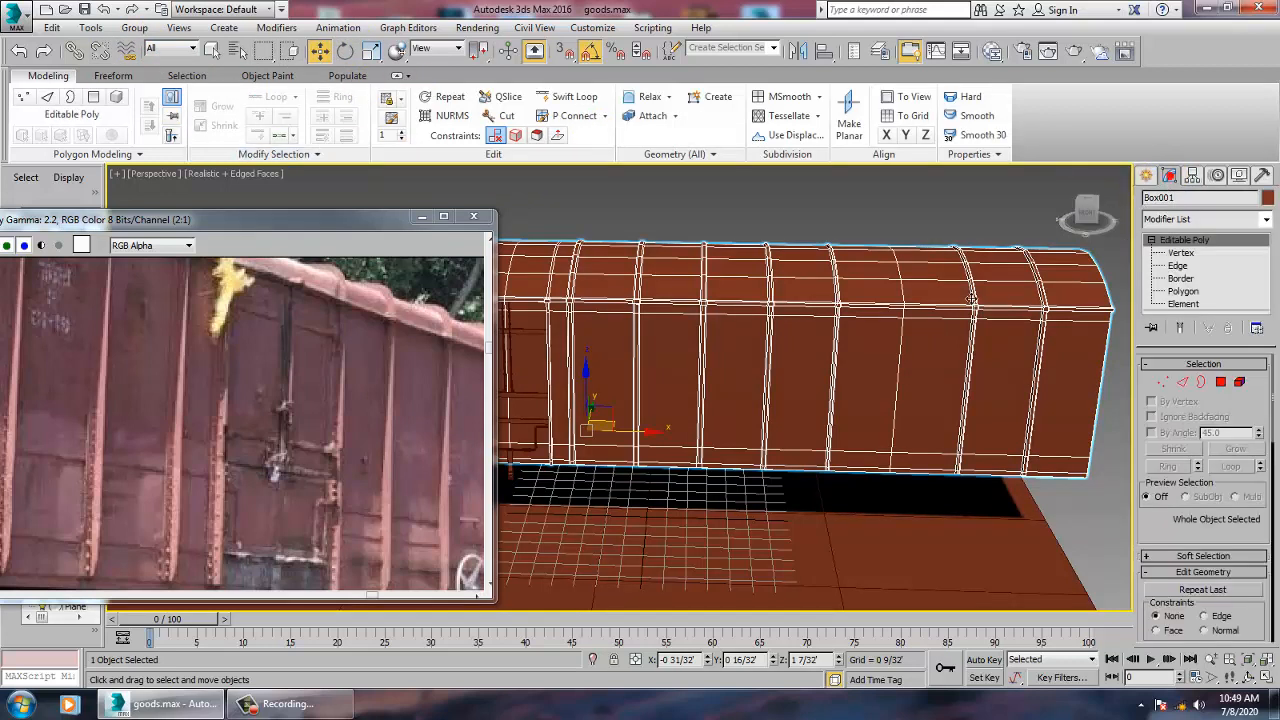
click(575, 96)
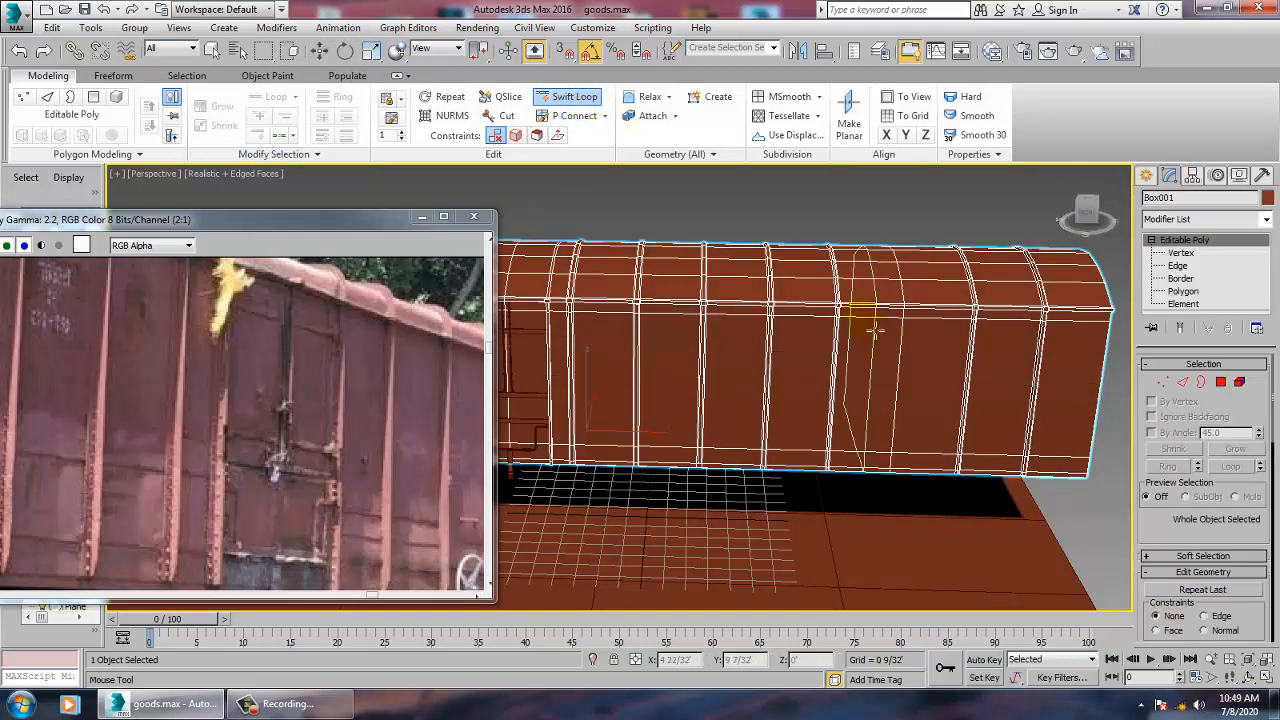
mouse_move(866, 323)
alt+middle_down()
mouse_move(851, 334)
mouse_move(863, 309)
alt+middle_up()
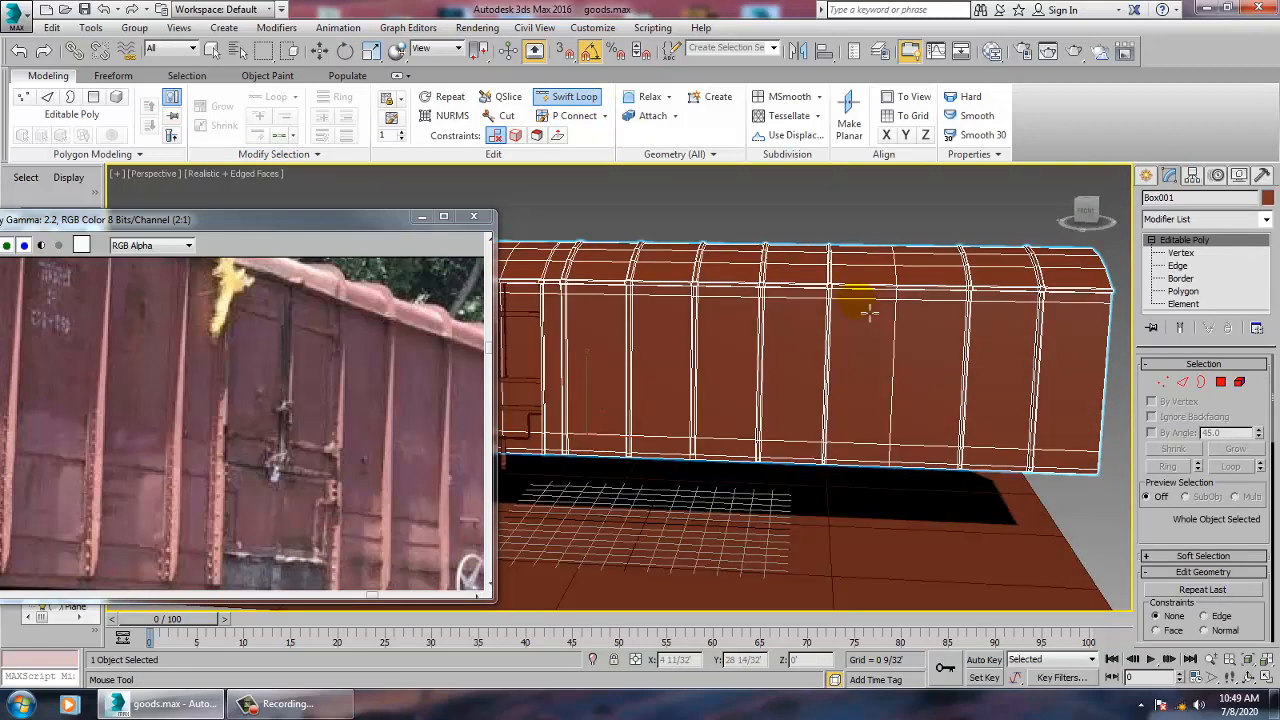
scroll(866, 308, up, 1)
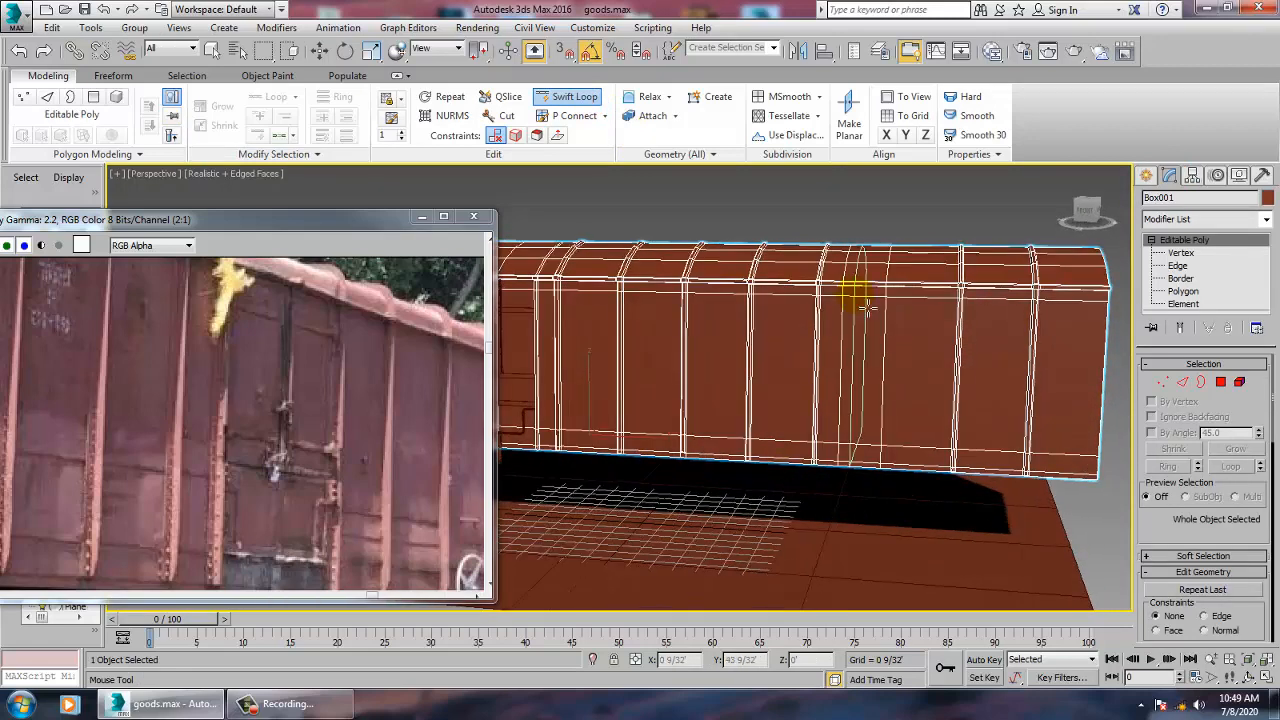
scroll(870, 300, up, 3)
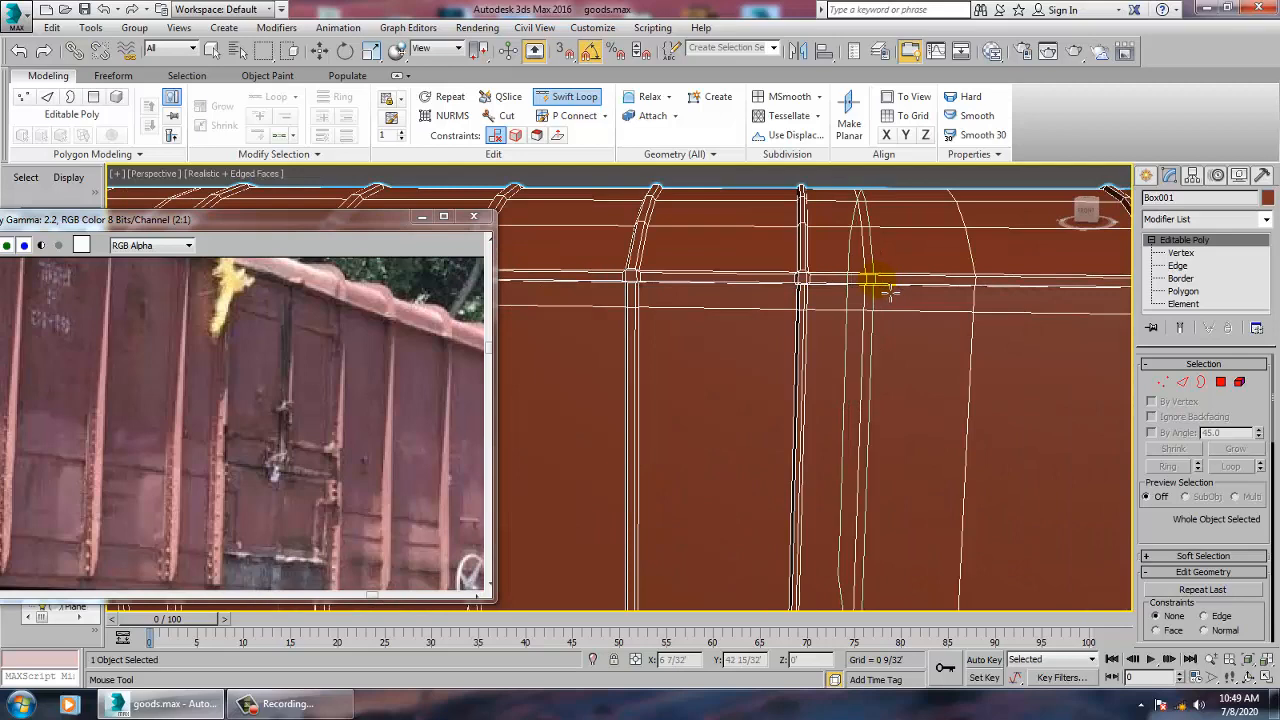
alt+middle_drag(888, 300, 863, 289)
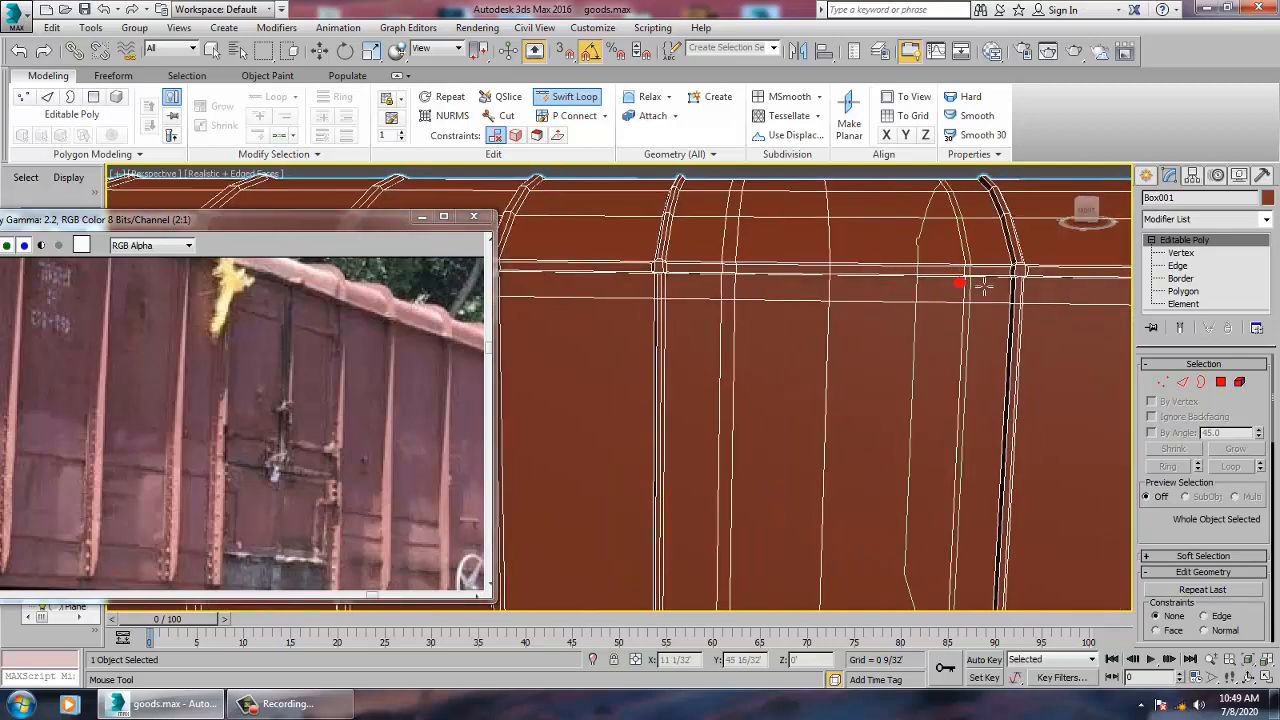
click(972, 279)
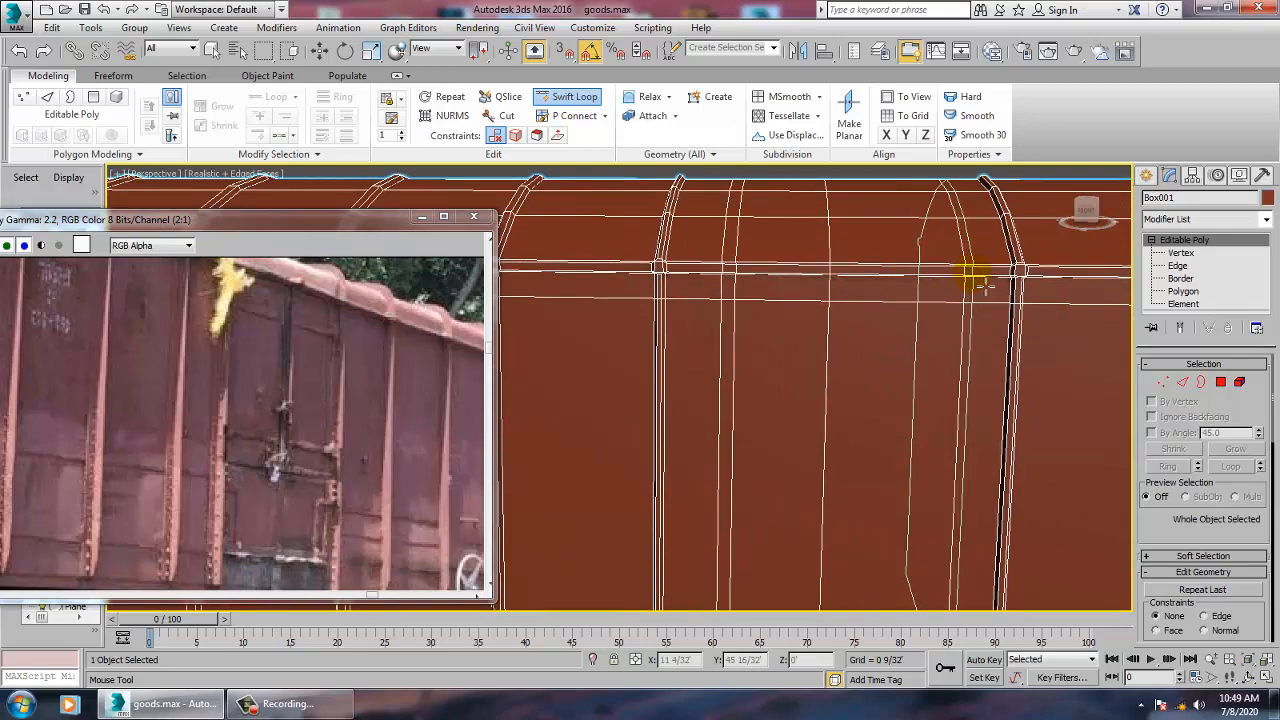
alt+middle_drag(1060, 323, 963, 363)
right_click(1020, 349)
- Extrude the full-height narrow polygon strips on both sides of the new door bay by 0 1/32'
click(1190, 291)
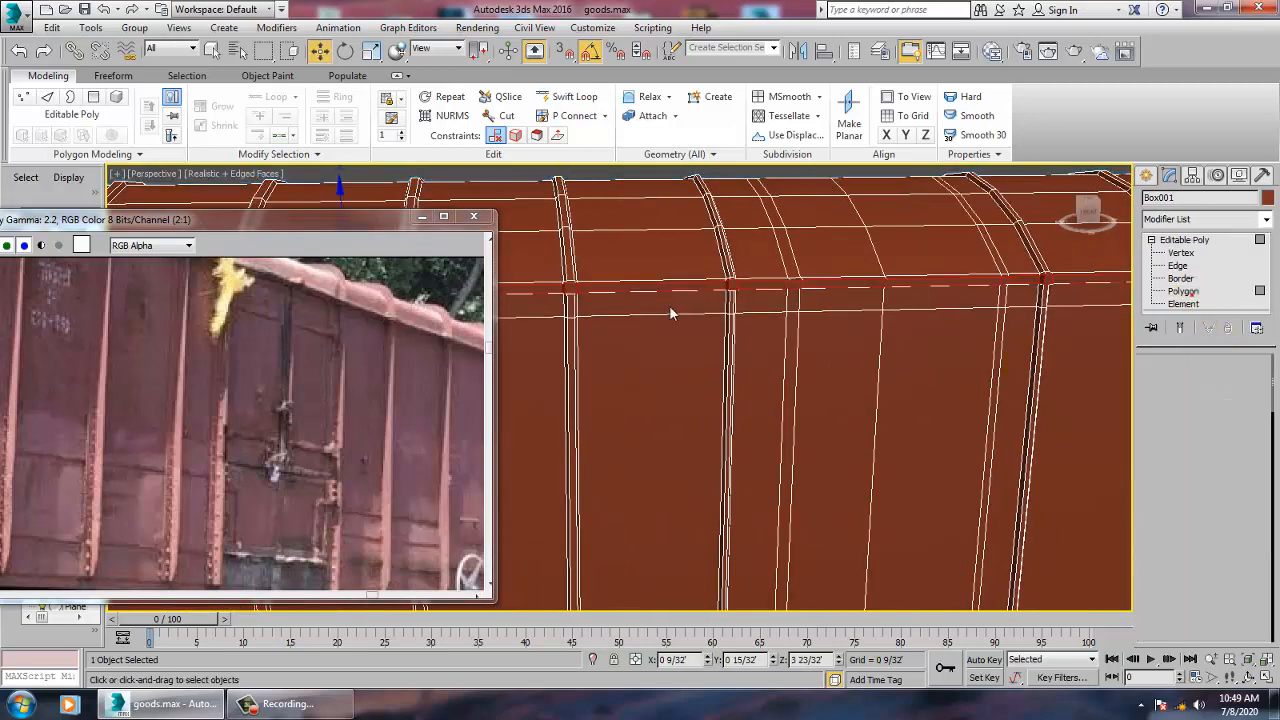
click(792, 330)
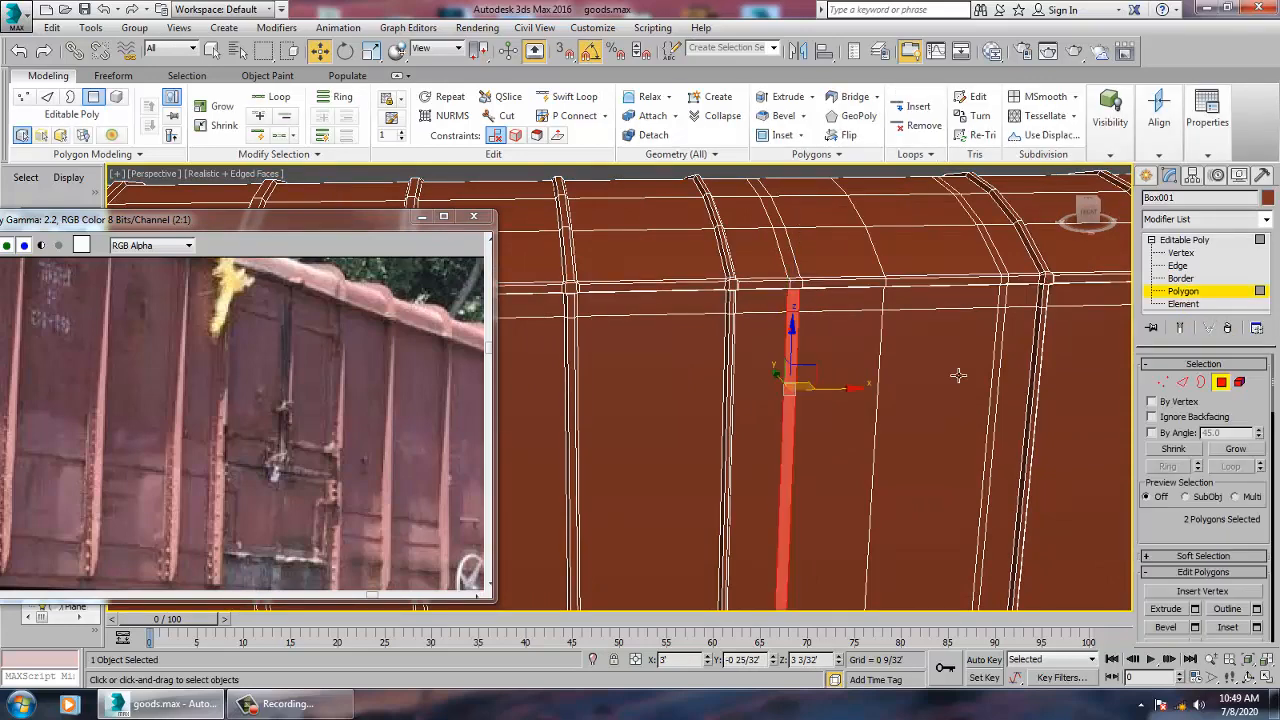
ctrl+click(1013, 341)
alt+middle_drag(1013, 341, 892, 405)
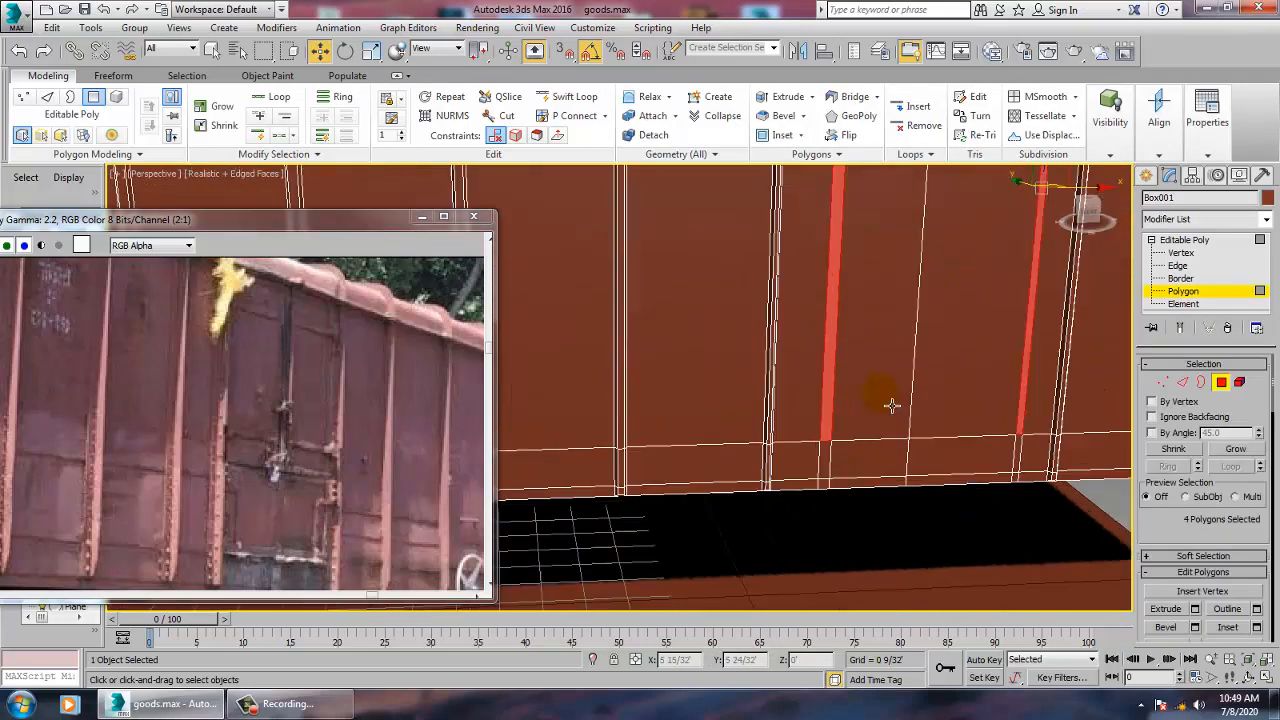
ctrl+click(1030, 468)
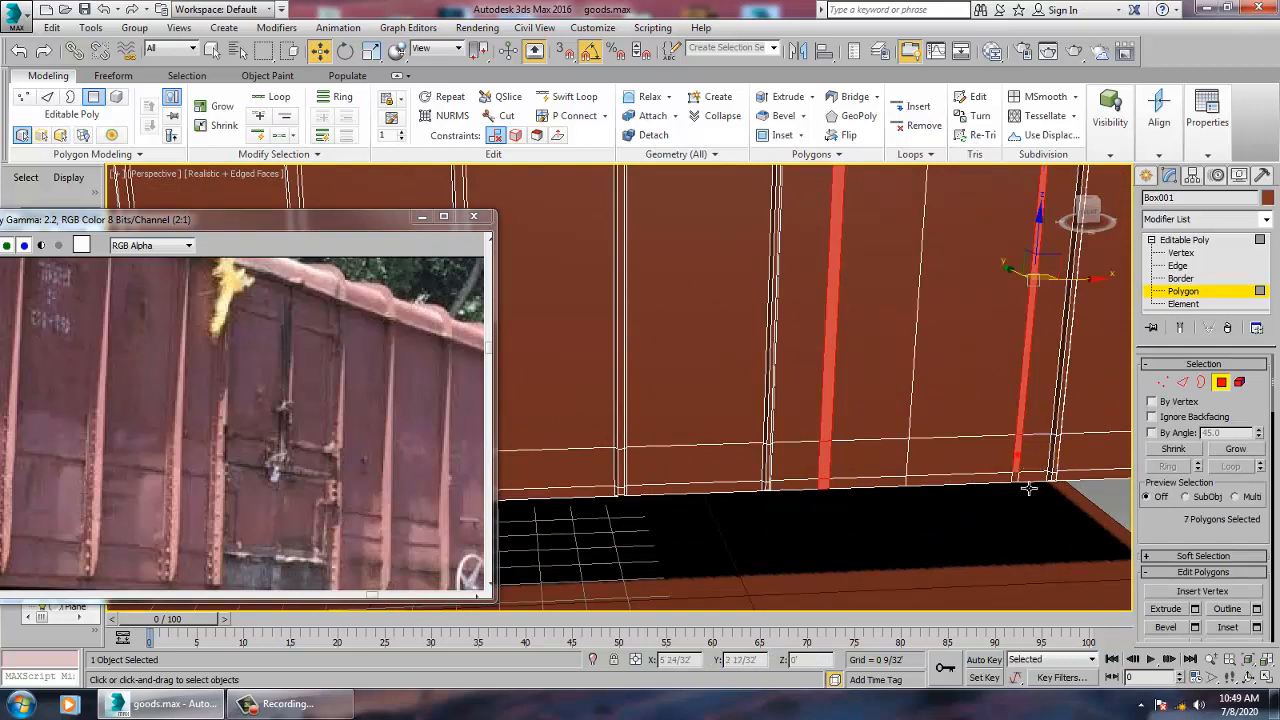
click(1194, 608)
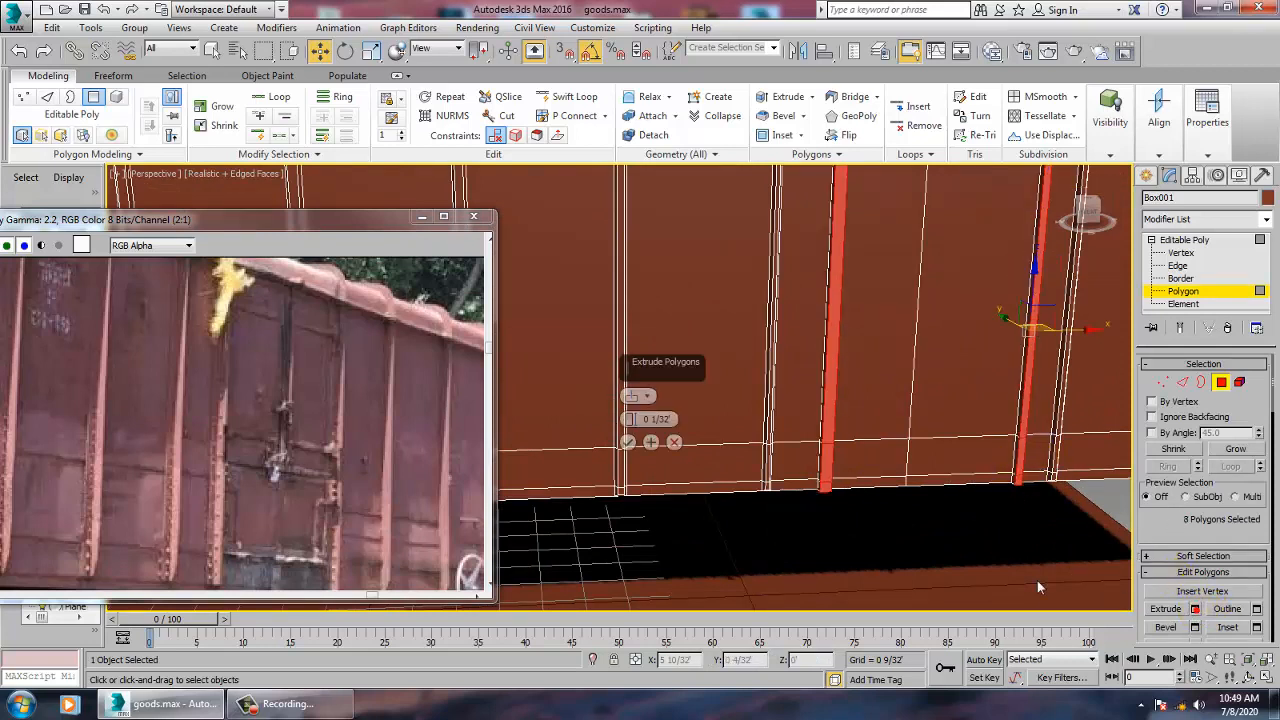
click(629, 444)
click(1200, 240)
middle_drag(806, 297, 904, 347)
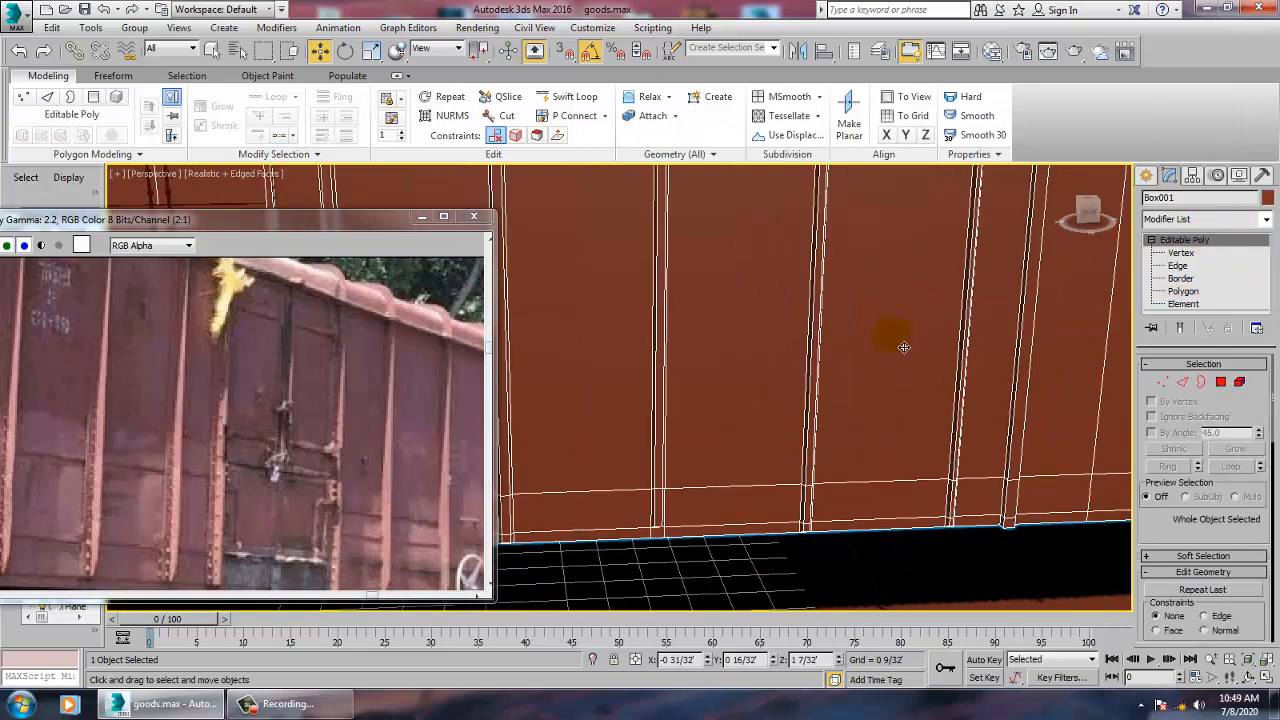
- Select the door fittings without the body and ground, and clone them as one copy along X towards the new door bay
scroll(904, 347, down, 6)
scroll(855, 327, up, 2)
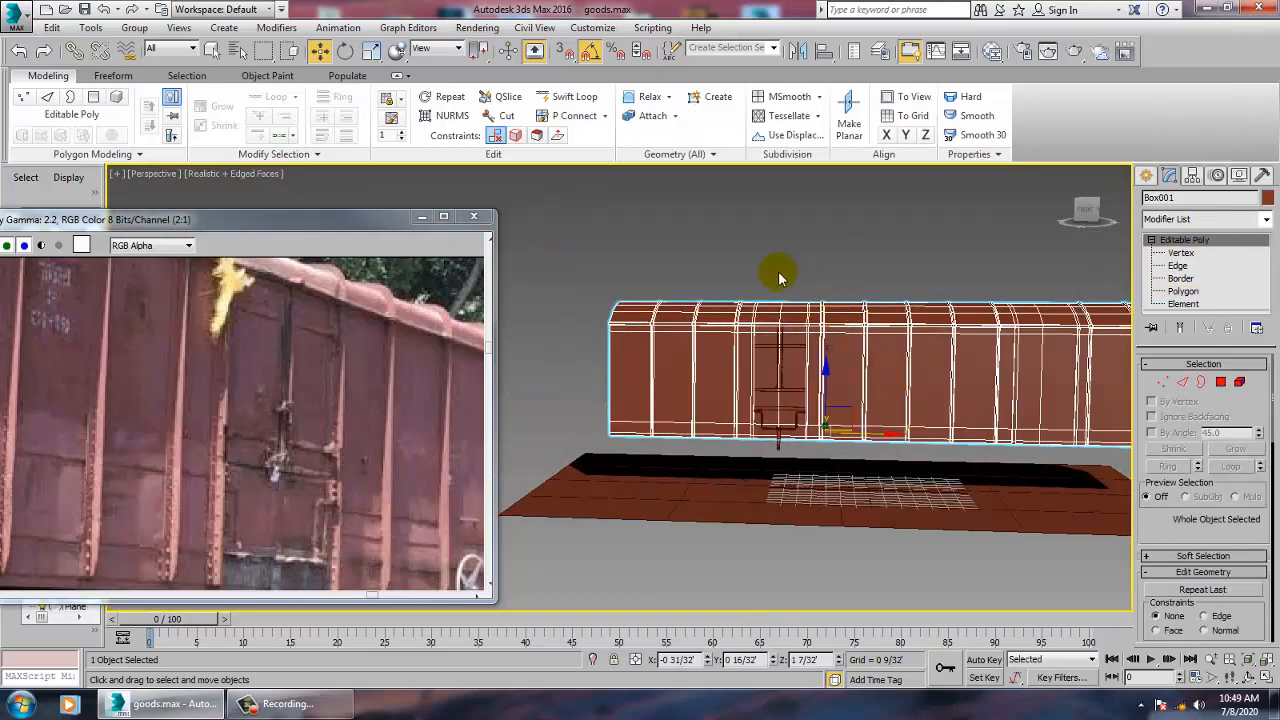
drag(788, 424, 801, 466)
alt+drag(956, 200, 1007, 537)
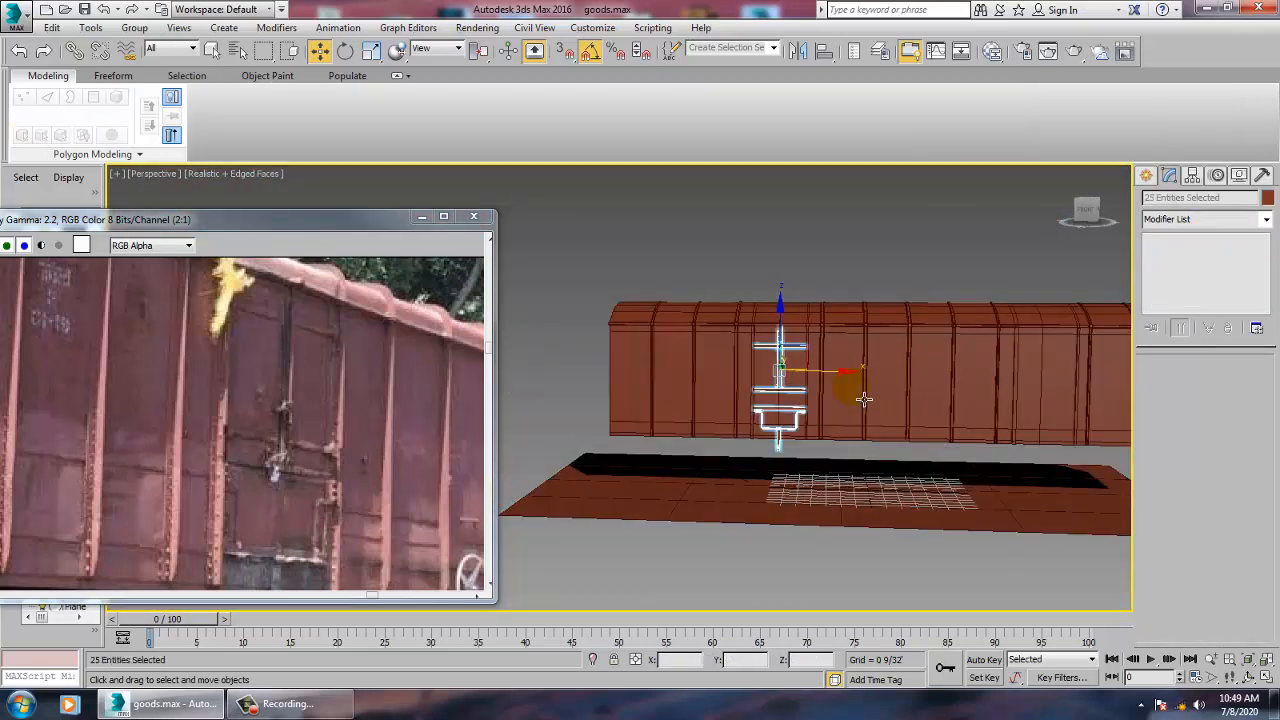
alt+middle_drag(863, 398, 809, 452)
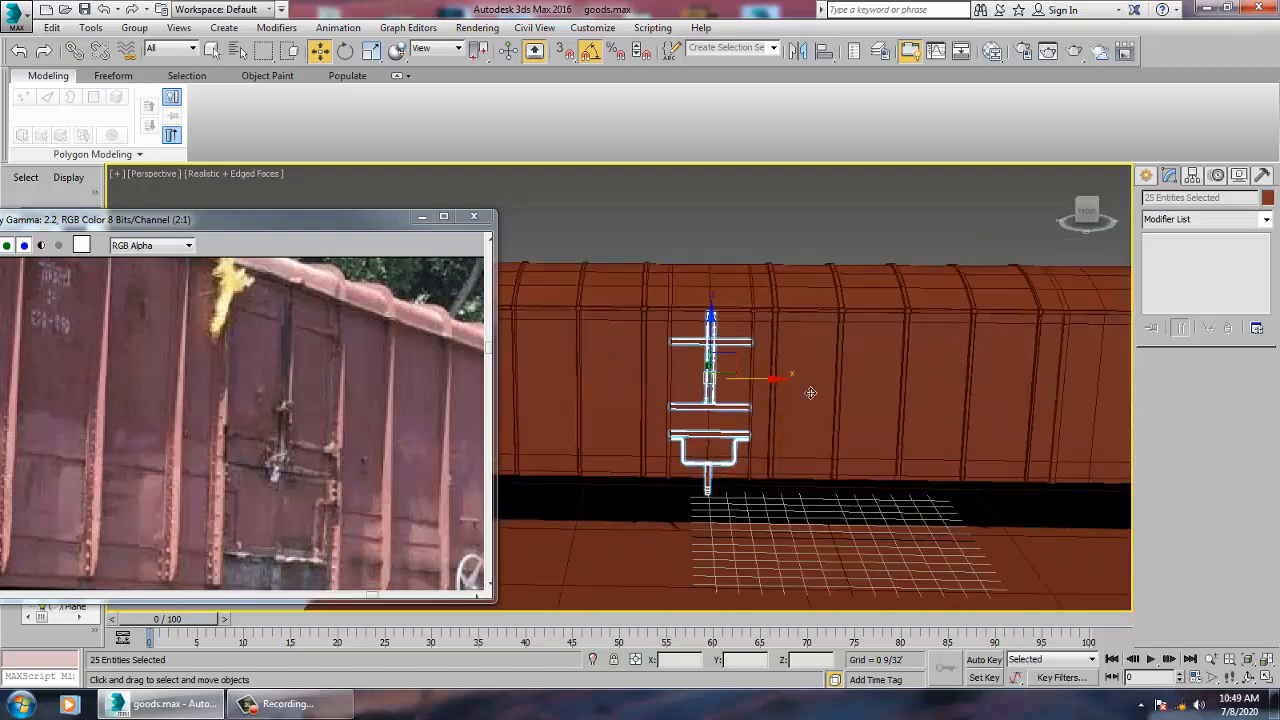
mouse_move(809, 392)
mouse_down()
mouse_move(1168, 433)
mouse_move(1128, 414)
mouse_move(1125, 430)
mouse_up()
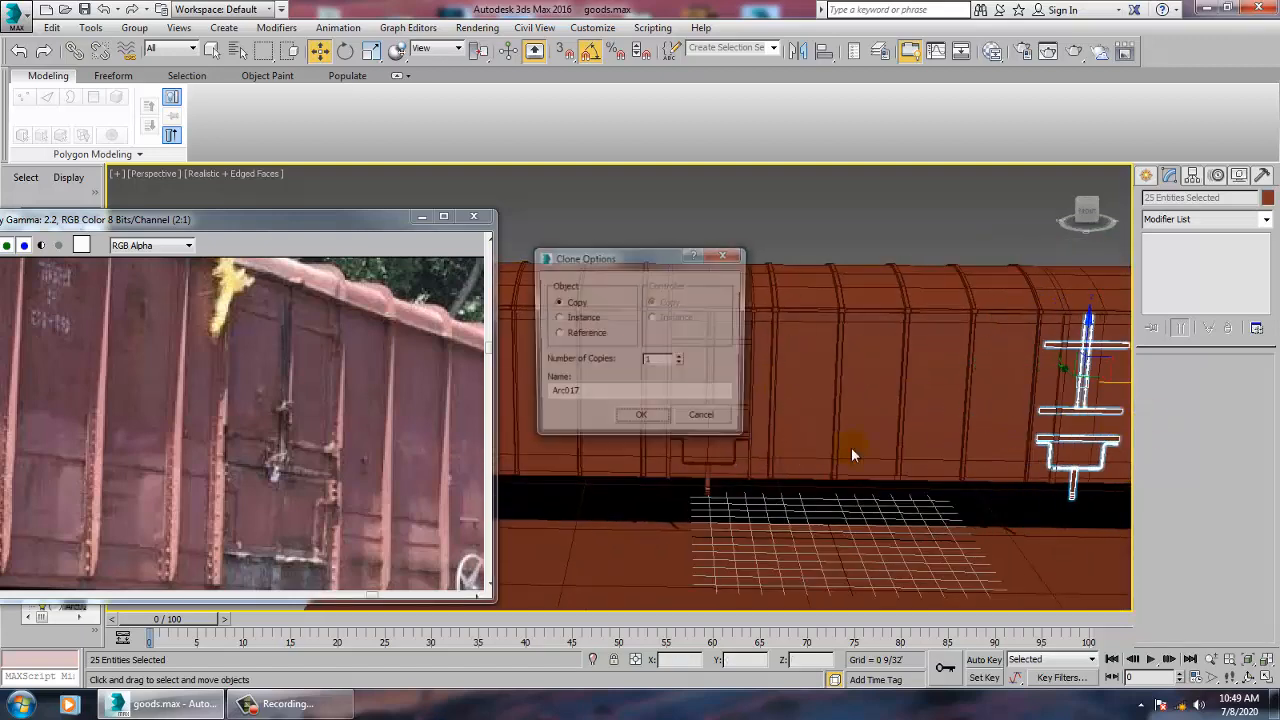
click(655, 425)
- Shift the copied door fittings along X so they sit between the two new door frame strips
middle_drag(960, 434, 637, 457)
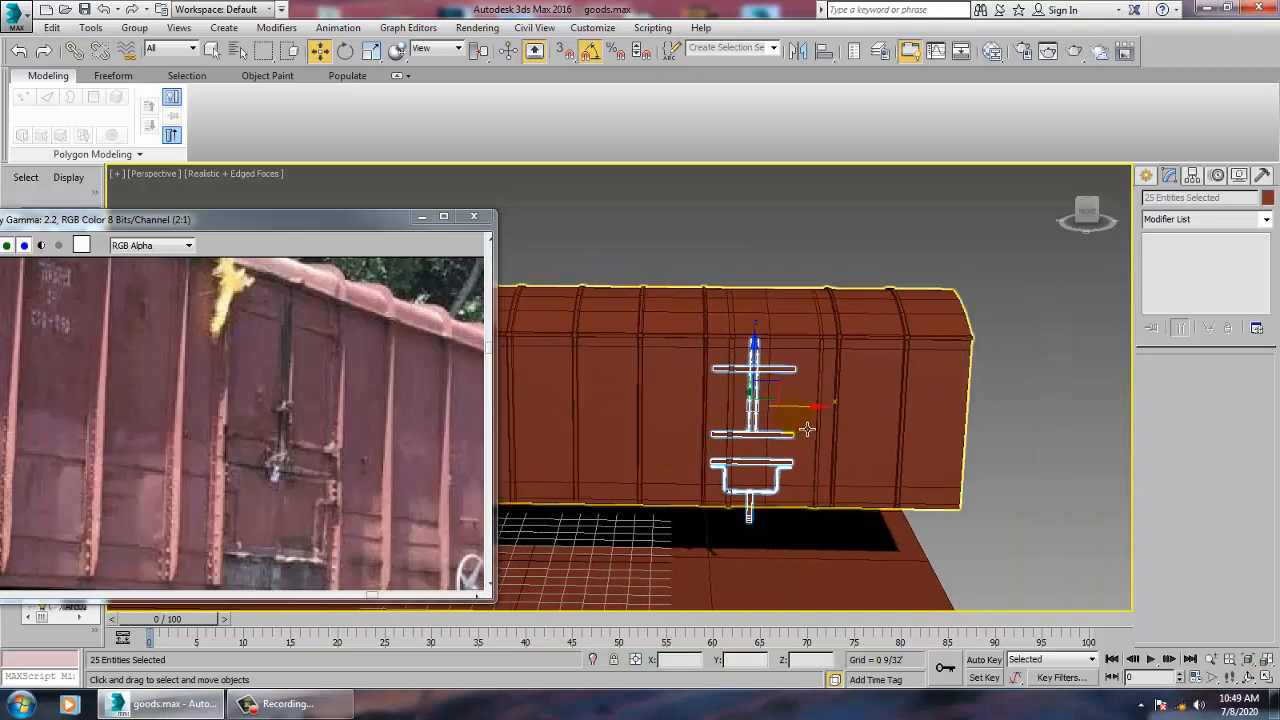
drag(823, 421, 842, 421)
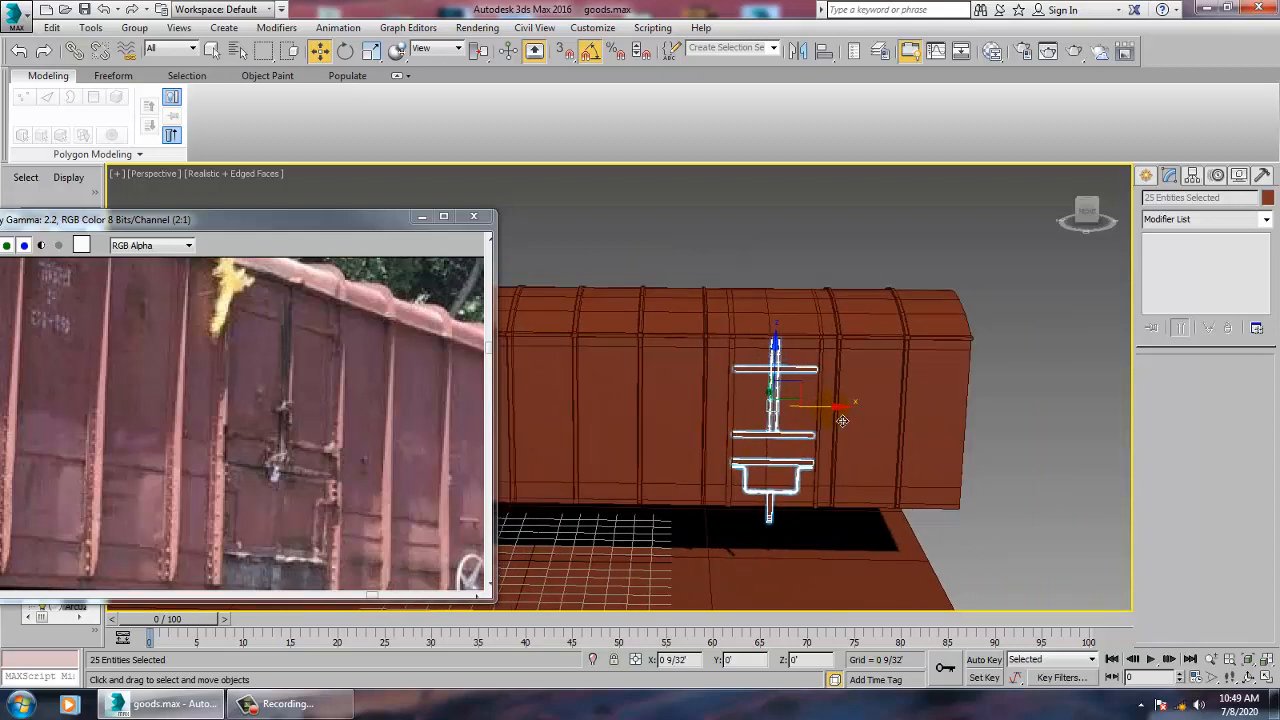
scroll(840, 420, up, 4)
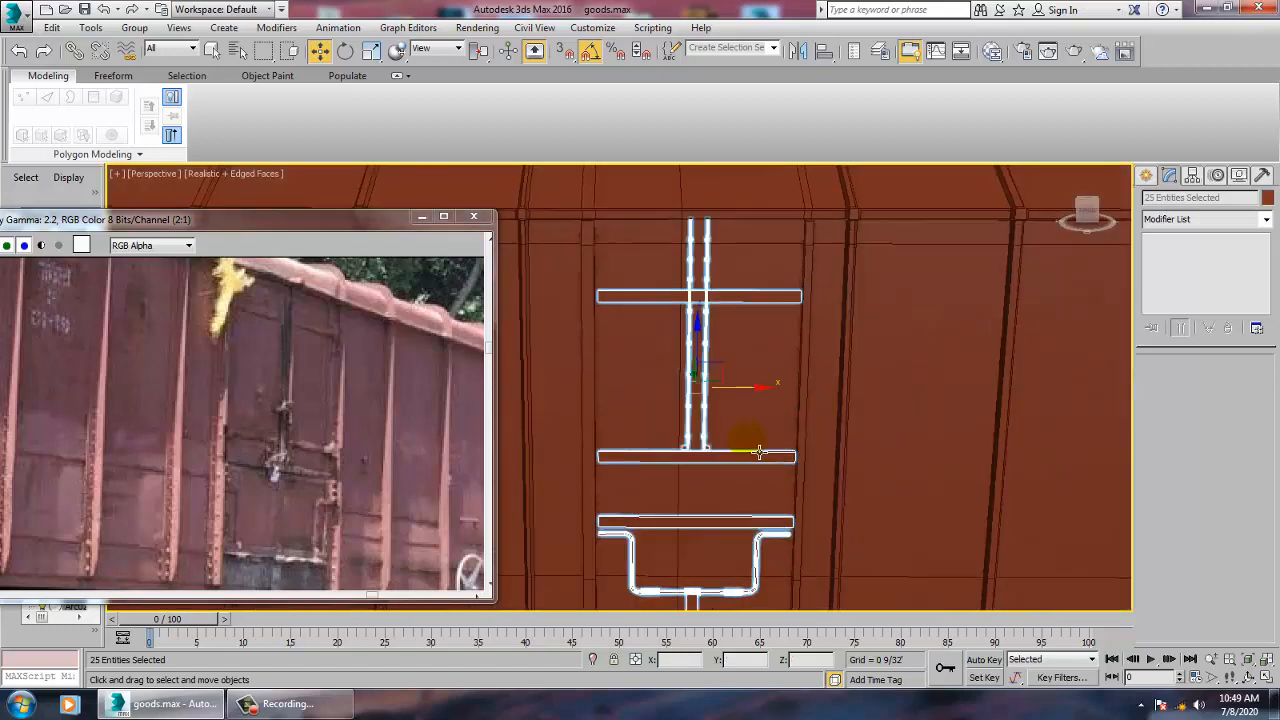
scroll(757, 453, down, 5)
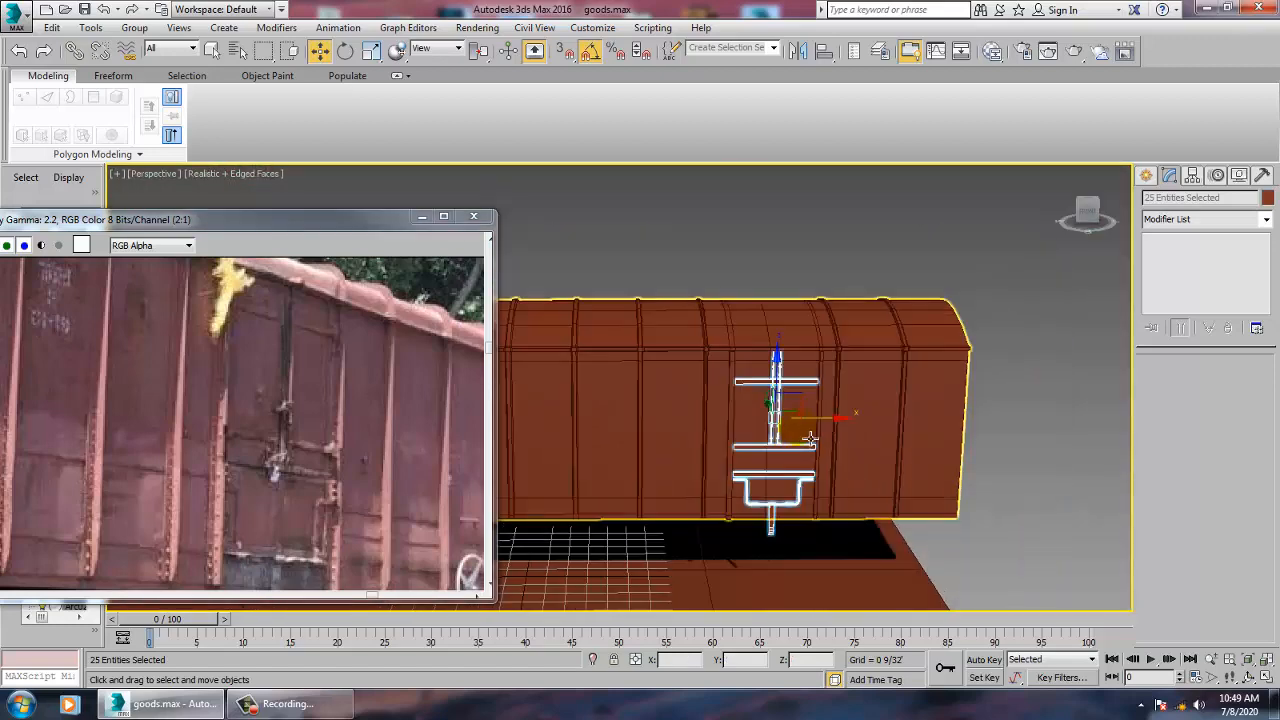
- Shift the vertices of the second door bay's near frame strip 0 1/32' along X, closer to the copied door fittings
click(808, 317)
alt+middle_drag(794, 306, 780, 303)
key(1)
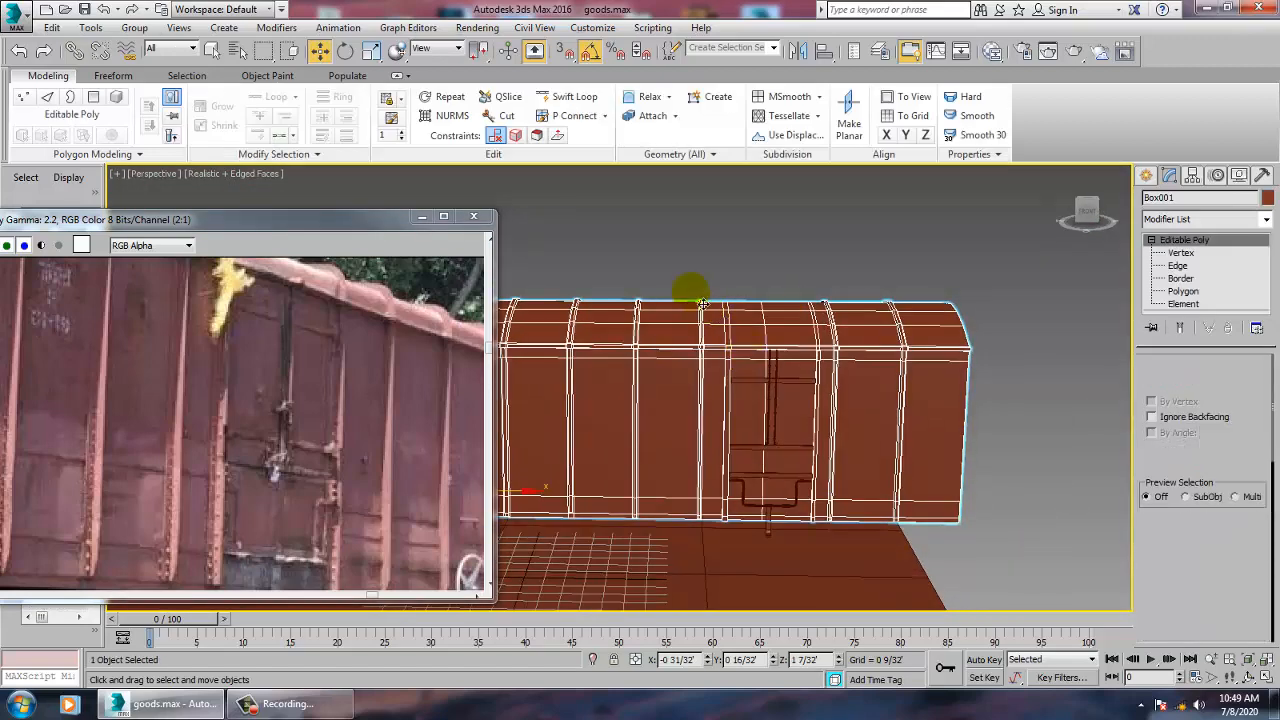
alt+middle_drag(702, 281, 766, 319)
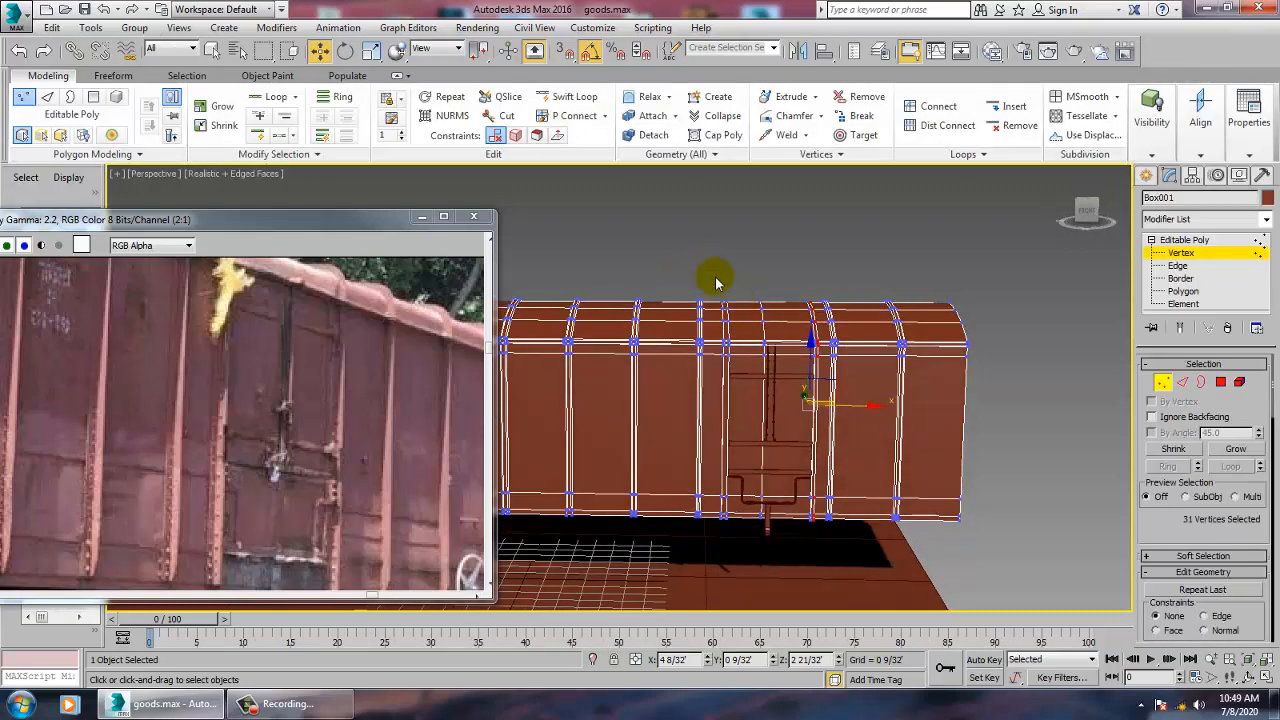
drag(733, 556, 735, 555)
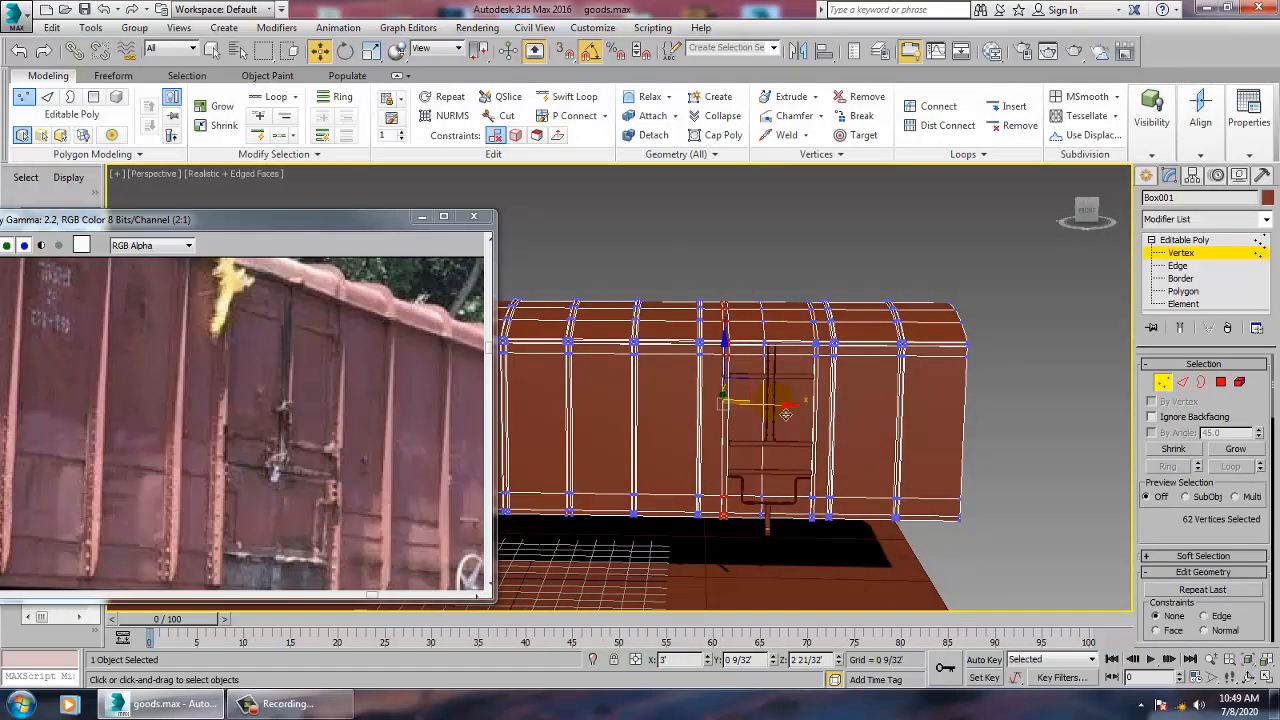
drag(787, 414, 790, 414)
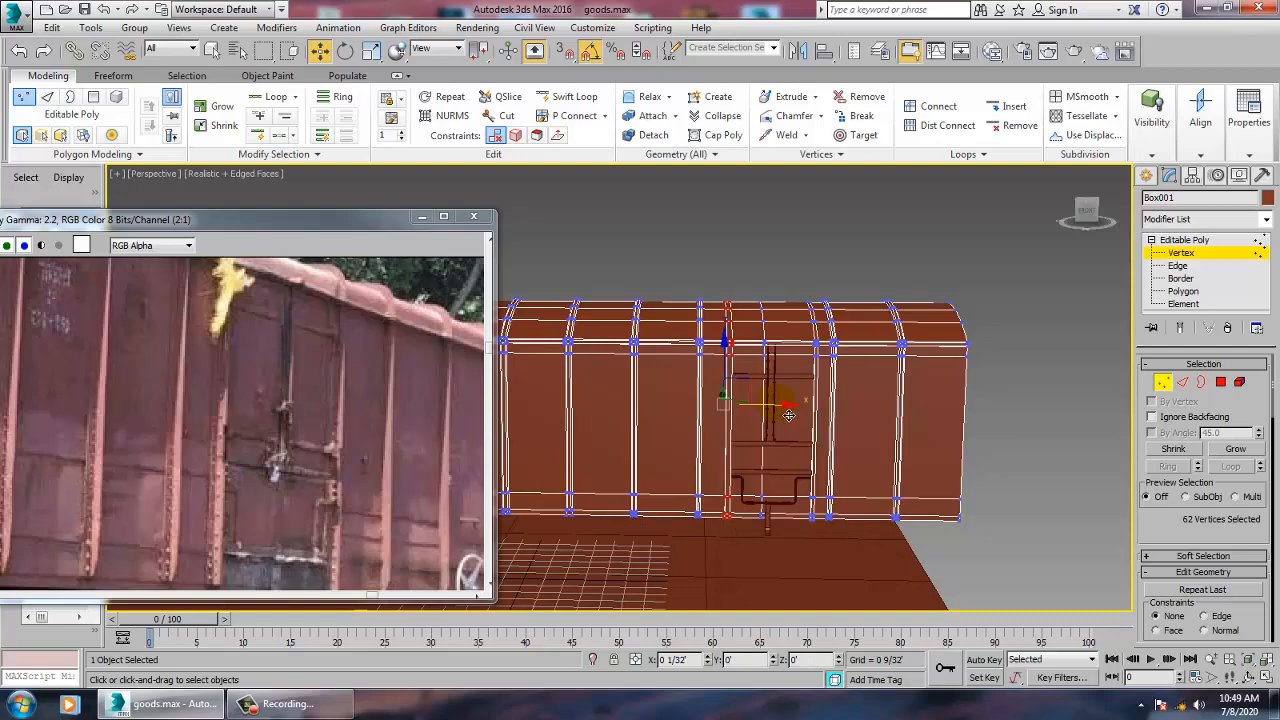
scroll(789, 416, up, 10)
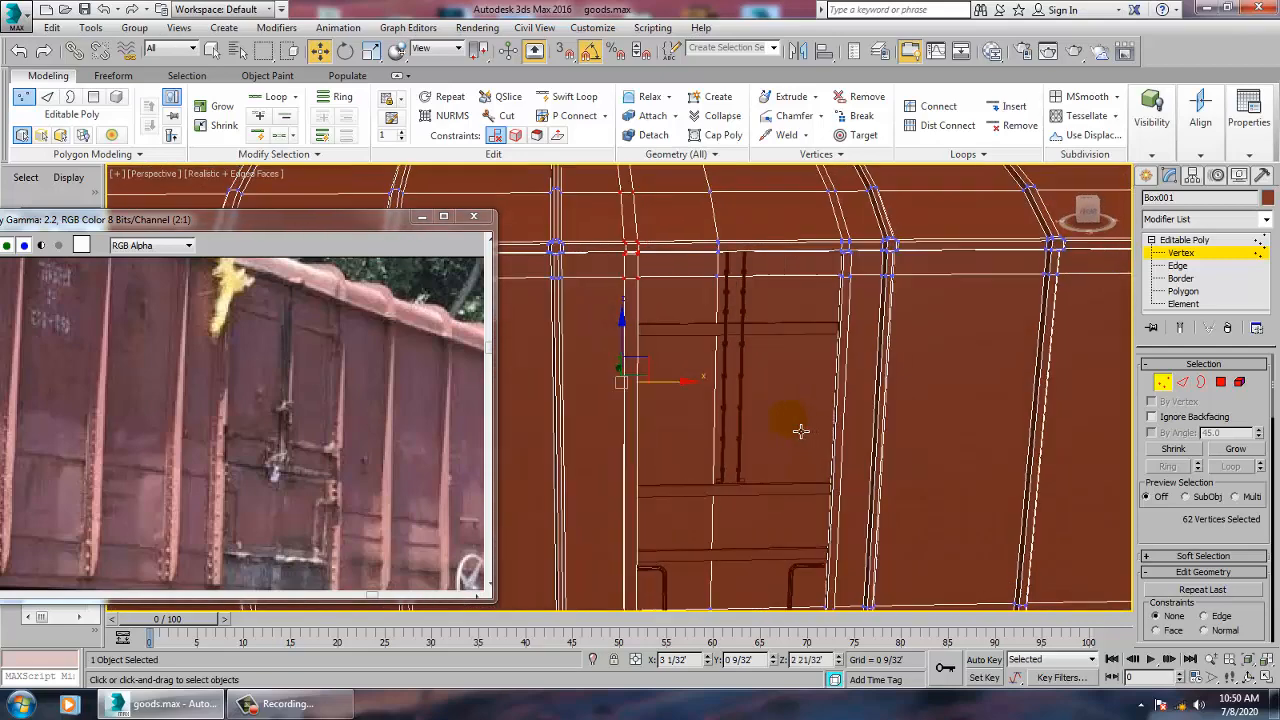
scroll(792, 431, down, 10)
alt+middle_drag(837, 423, 877, 428)
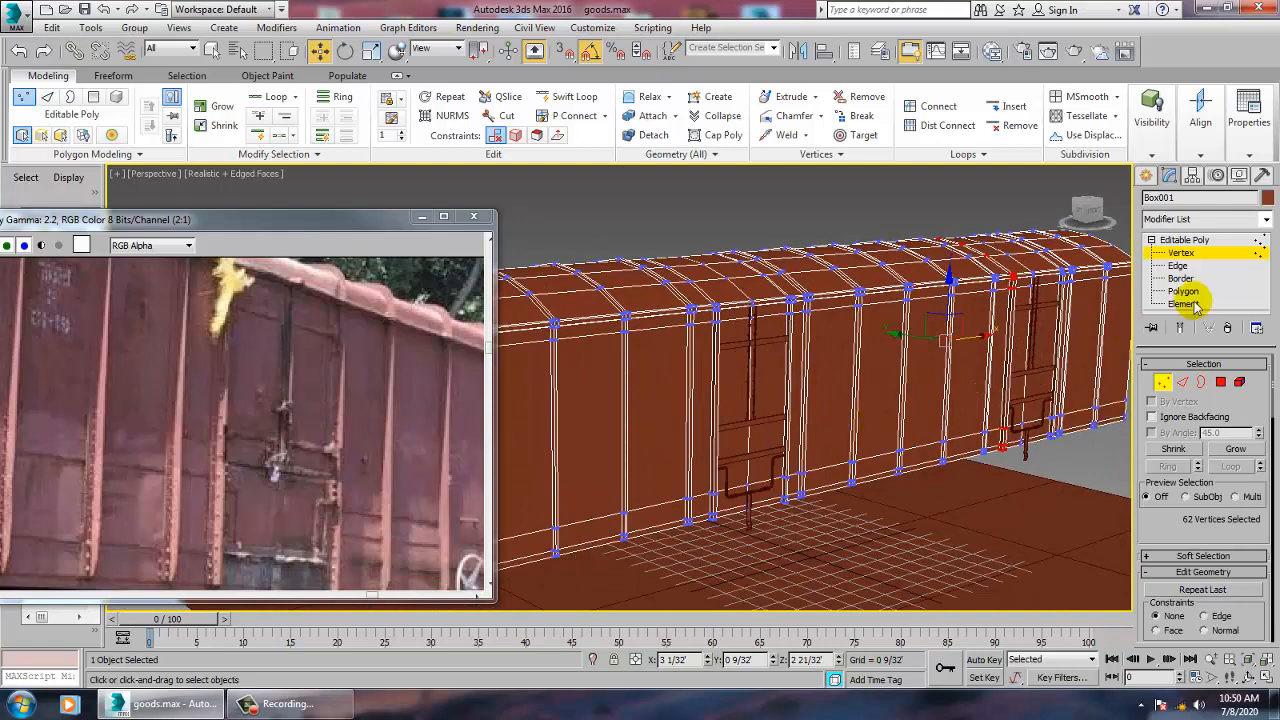
click(1206, 240)
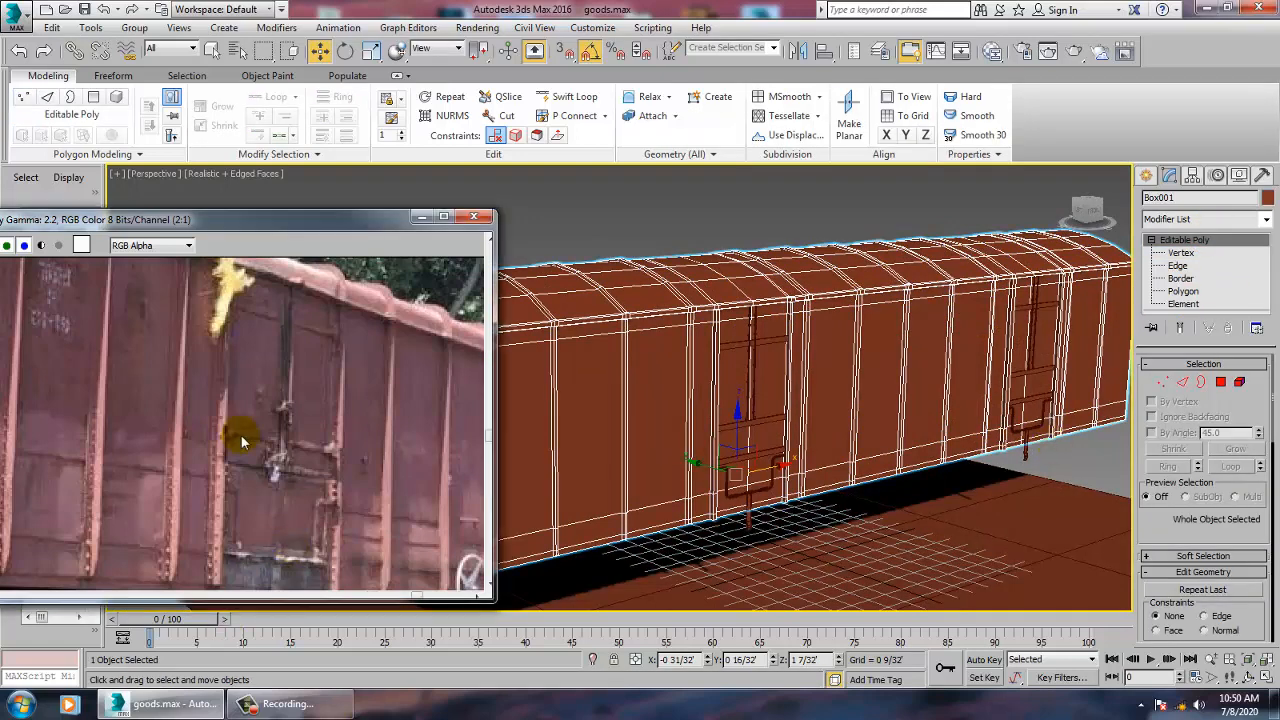
- Draw a rectangle spline about 2 14/32' long and 11 26/32' wide over the wagon body's outline in the Top view
middle_drag(241, 437, 197, 371)
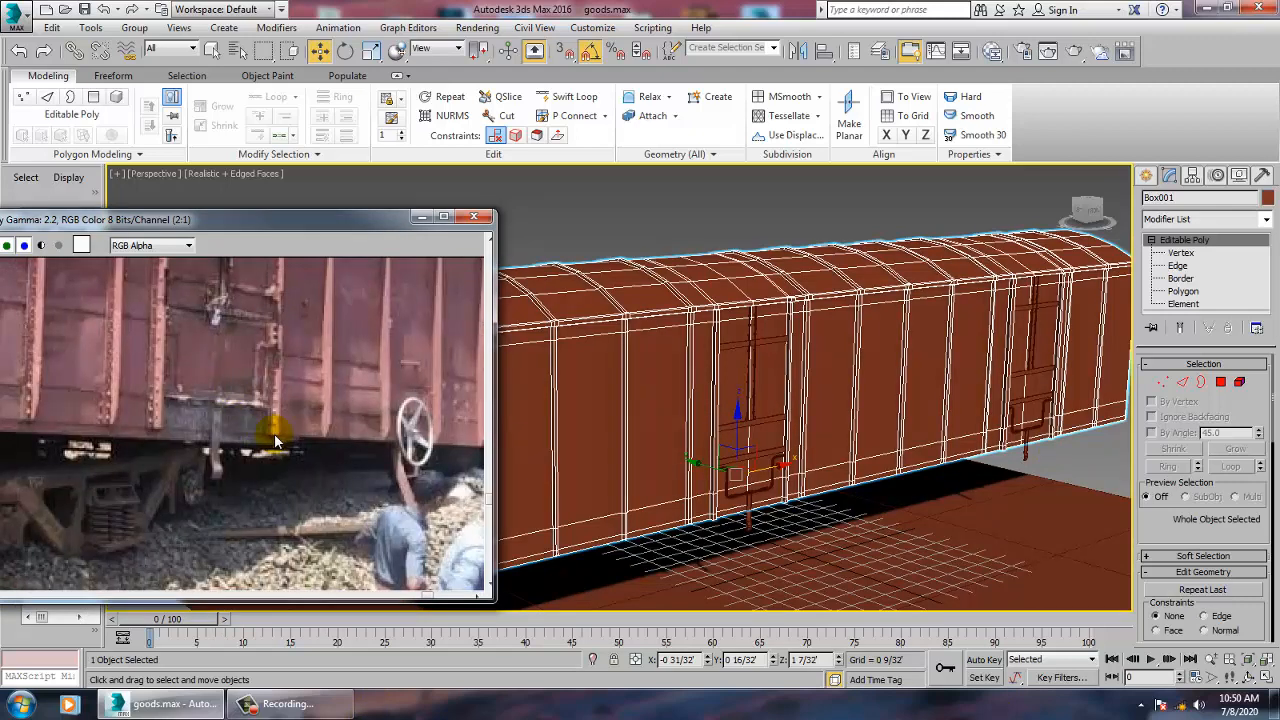
middle_drag(806, 489, 1020, 450)
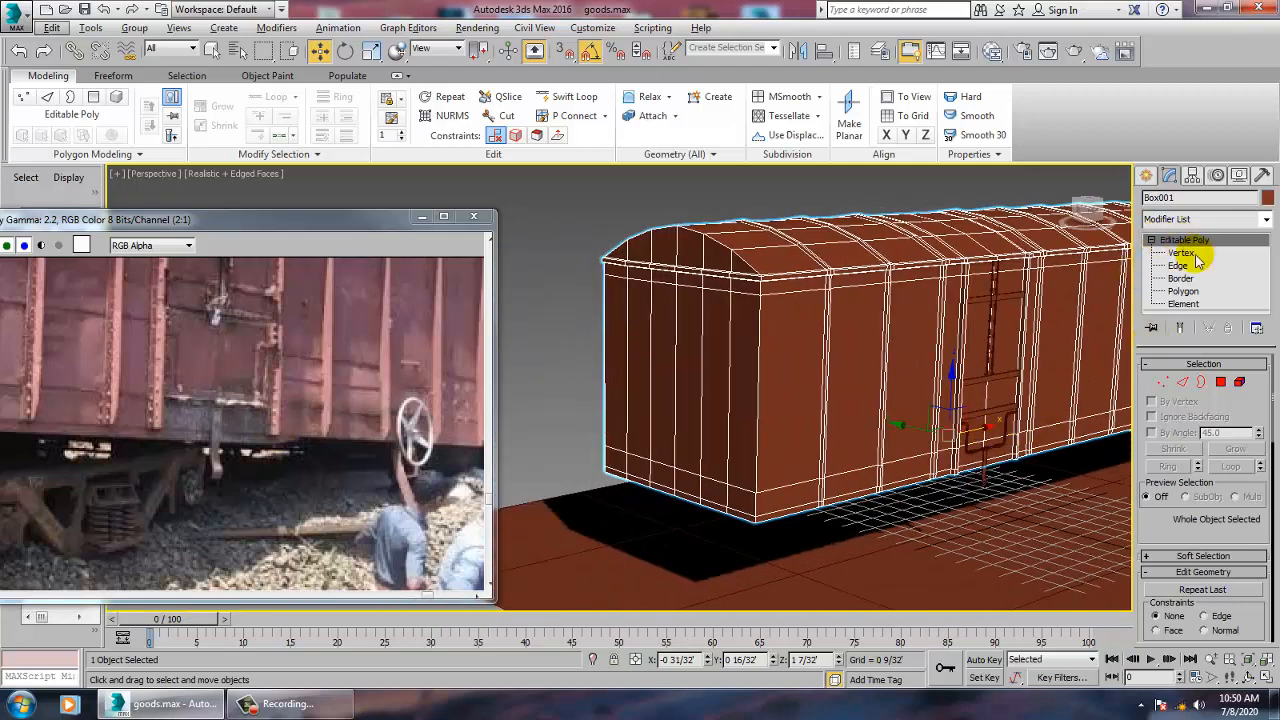
click(1146, 175)
click(1170, 200)
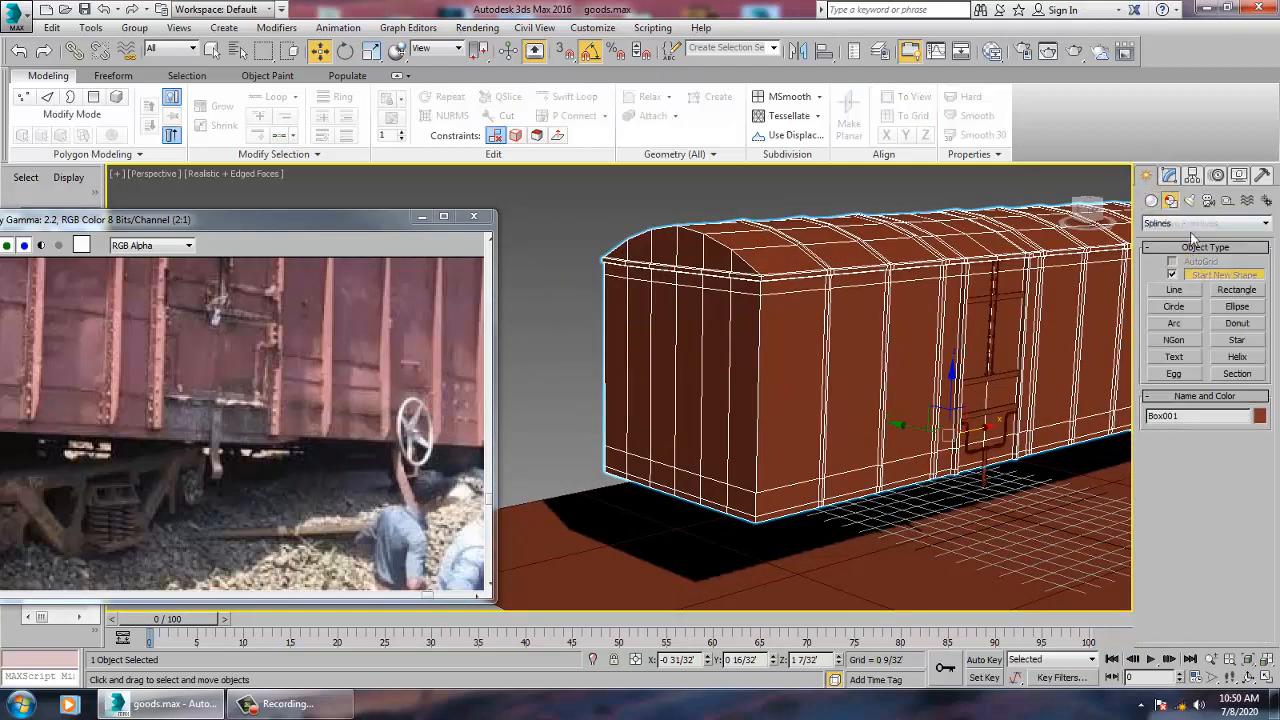
click(1234, 291)
key(alt+w)
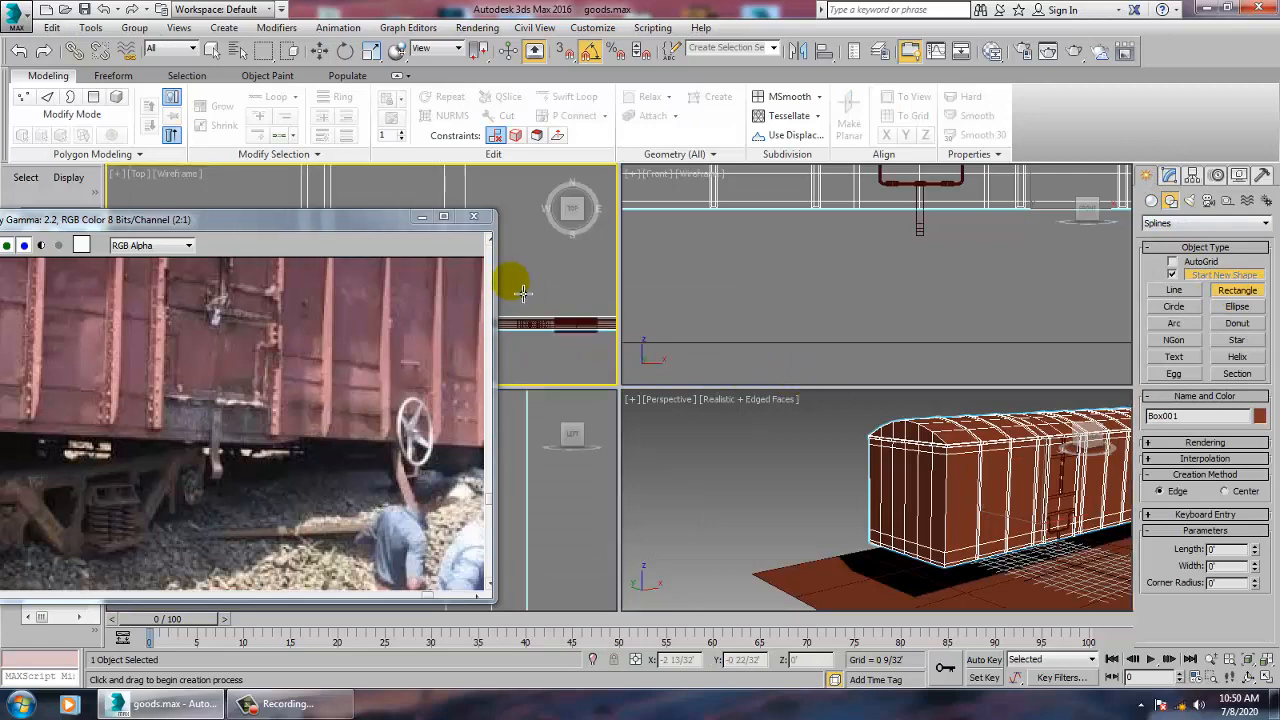
key(alt+w)
scroll(623, 309, up, 6)
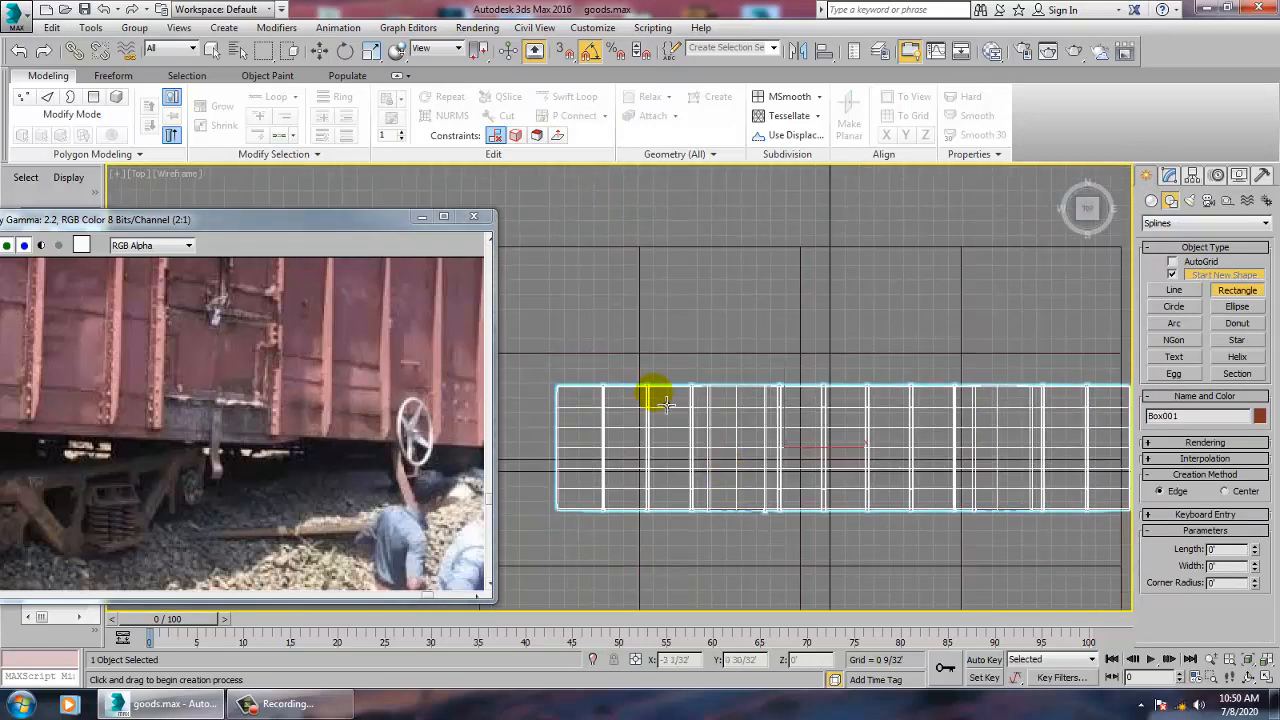
drag(576, 400, 1126, 510)
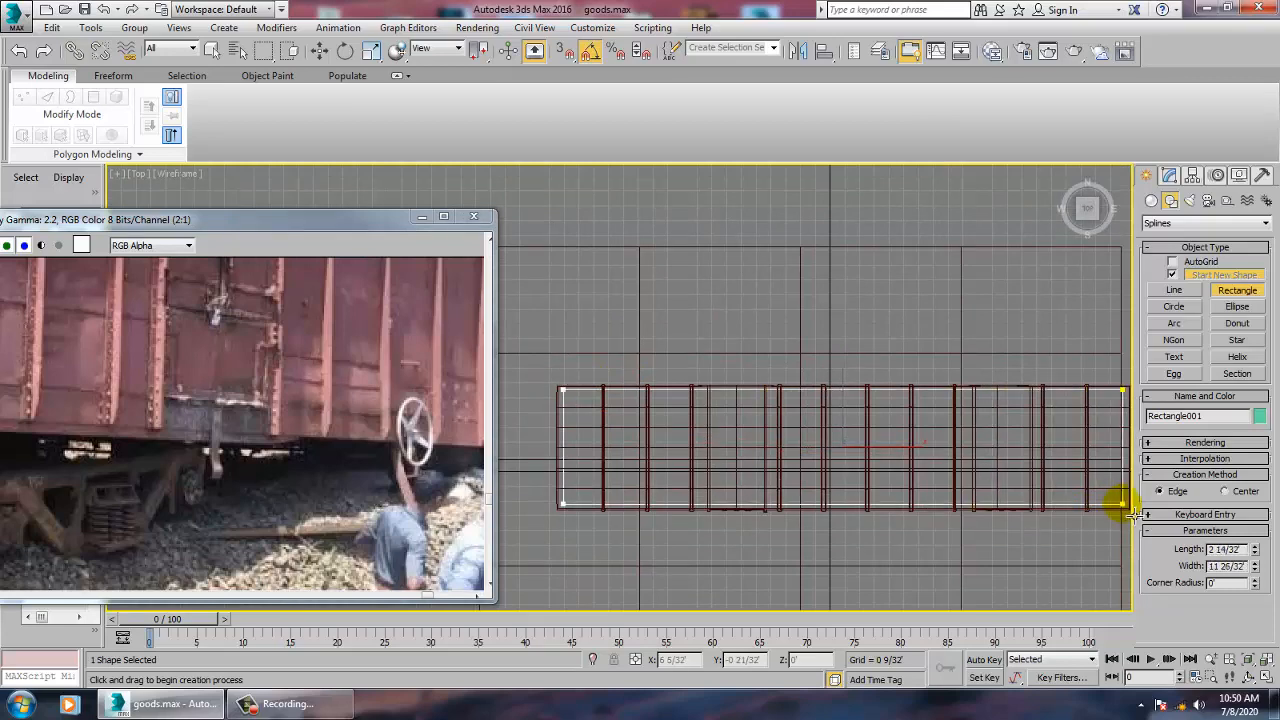
- Raise the rectangle along Z to about 1 1/32', just below the wagon body
key(w)
key(alt+w)
right_click(1010, 544)
key(alt+w)
alt+middle_drag(1010, 544, 972, 480)
drag(970, 447, 971, 376)
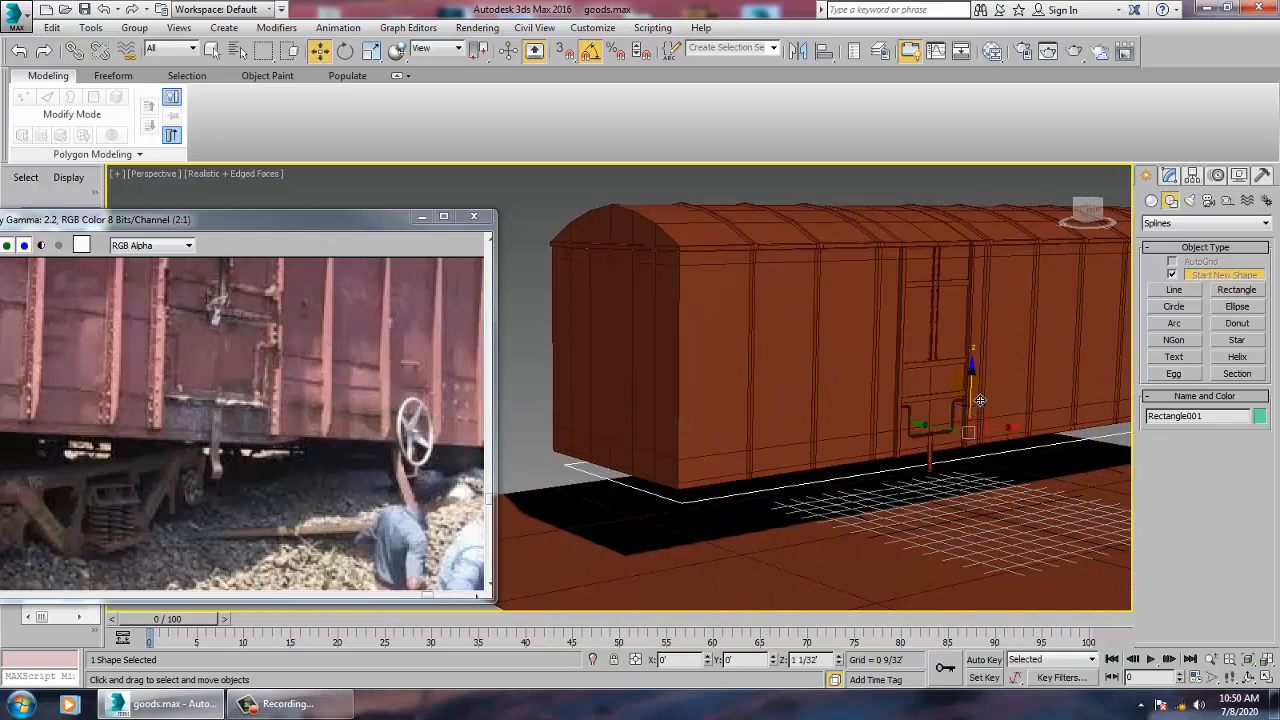
- Scale the rectangle along Y to about 92.3% so it sits inside the wagon body's width
alt+middle_drag(978, 408, 911, 446)
scroll(911, 448, up, 3)
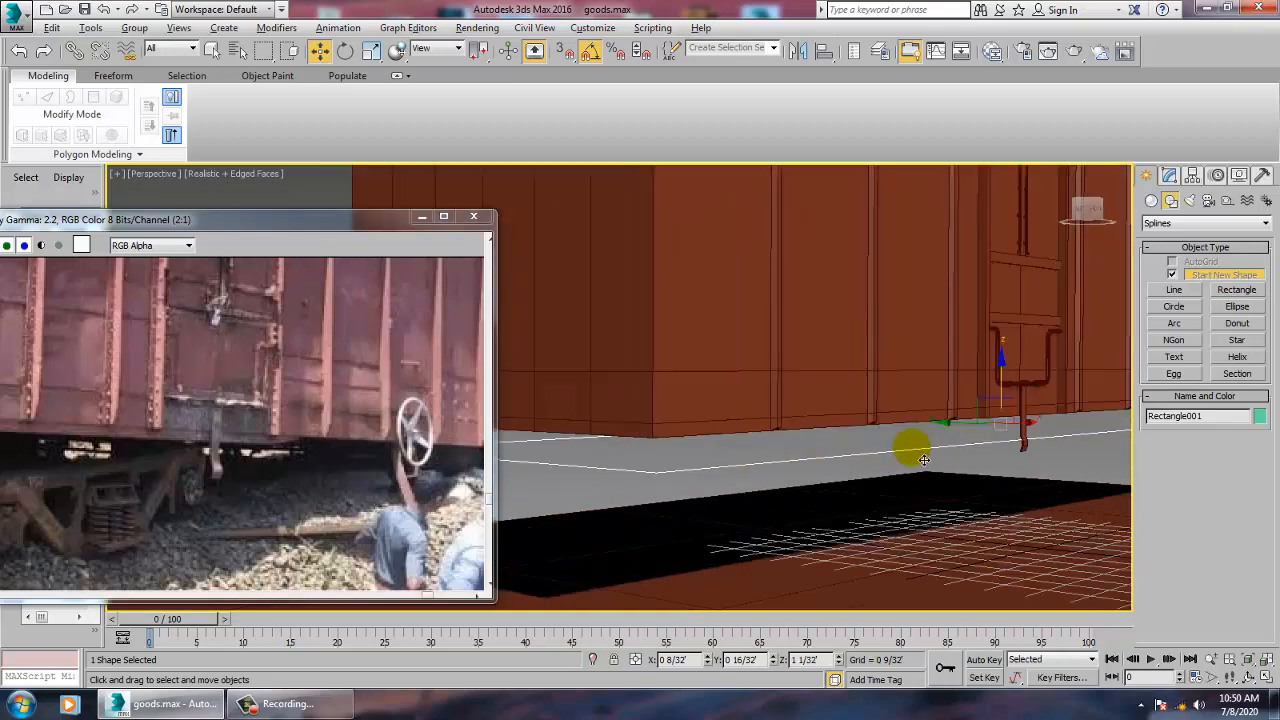
alt+middle_drag(931, 506, 969, 511)
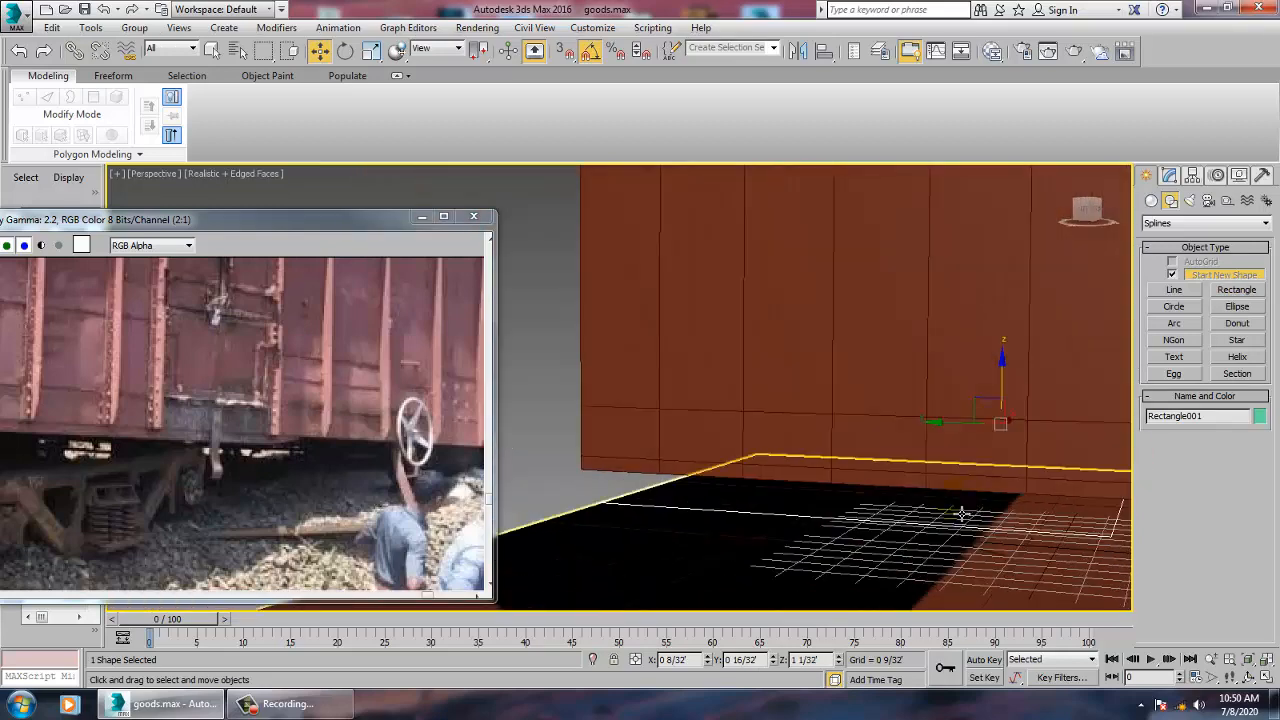
key(r)
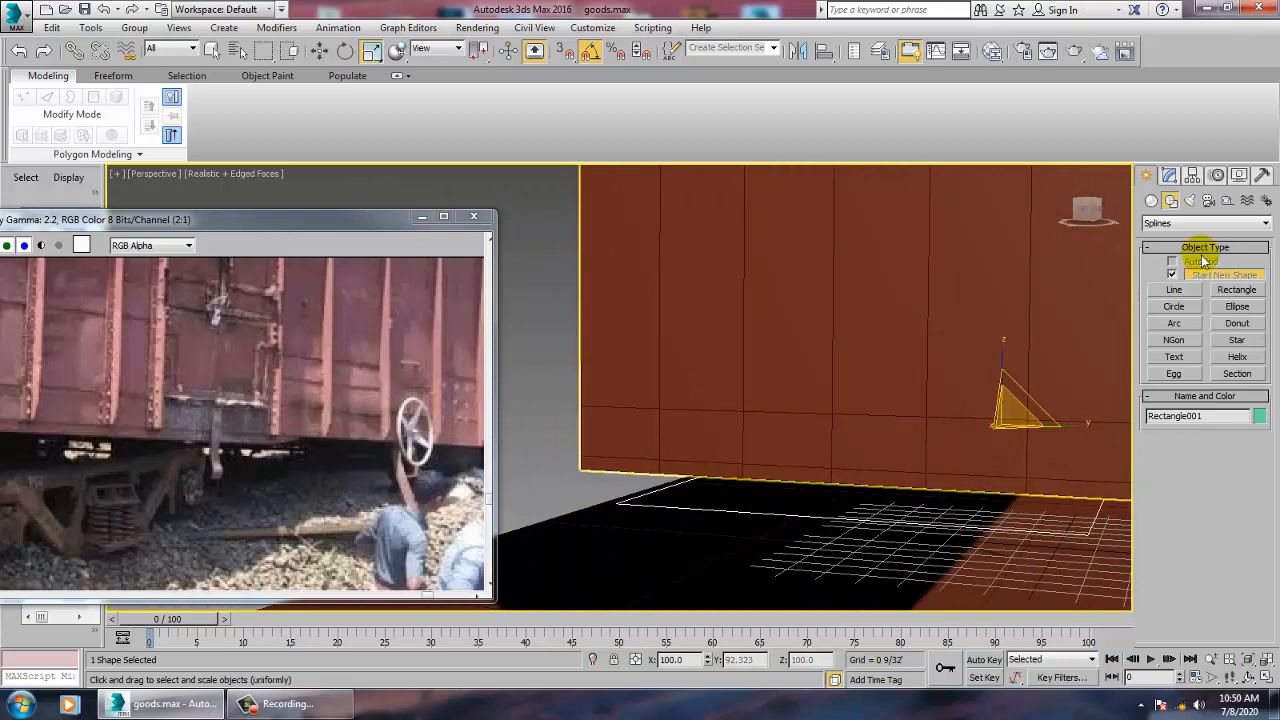
key(w)
- Apply a Sweep modifier to the rectangle with the built-in Wide Flange section
click(1169, 175)
click(1203, 219)
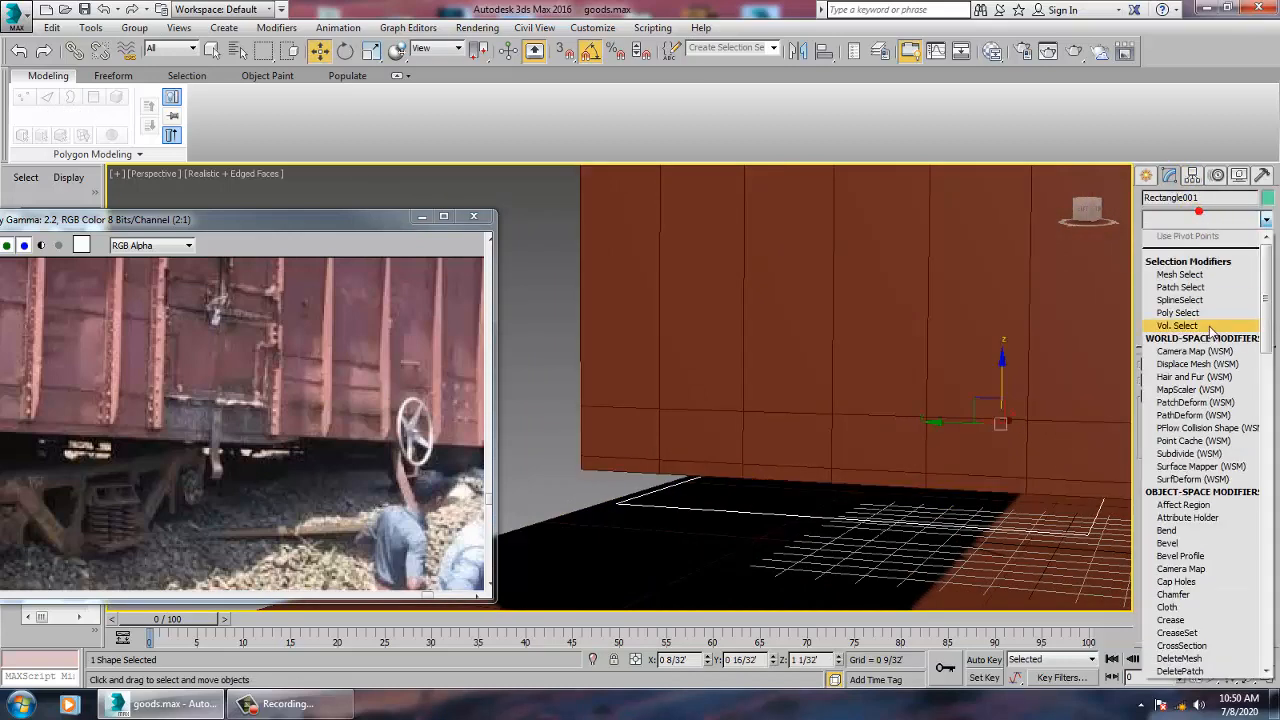
text(sw)
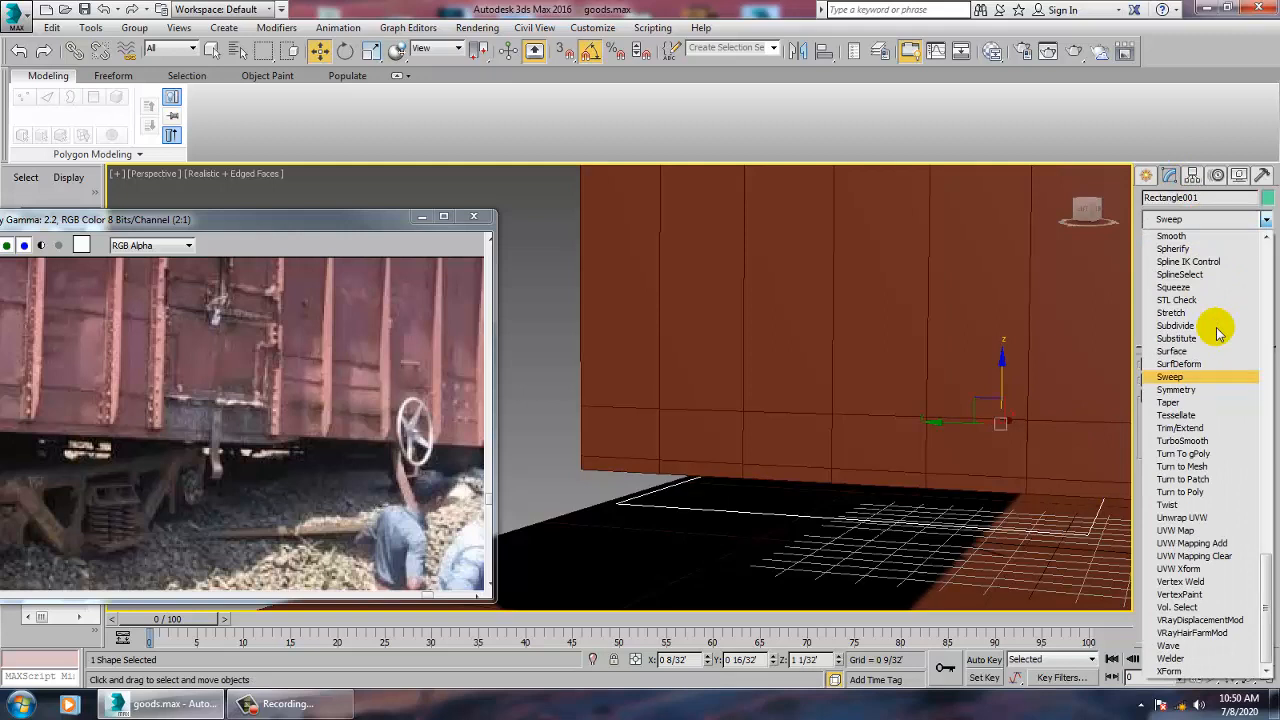
key(Return)
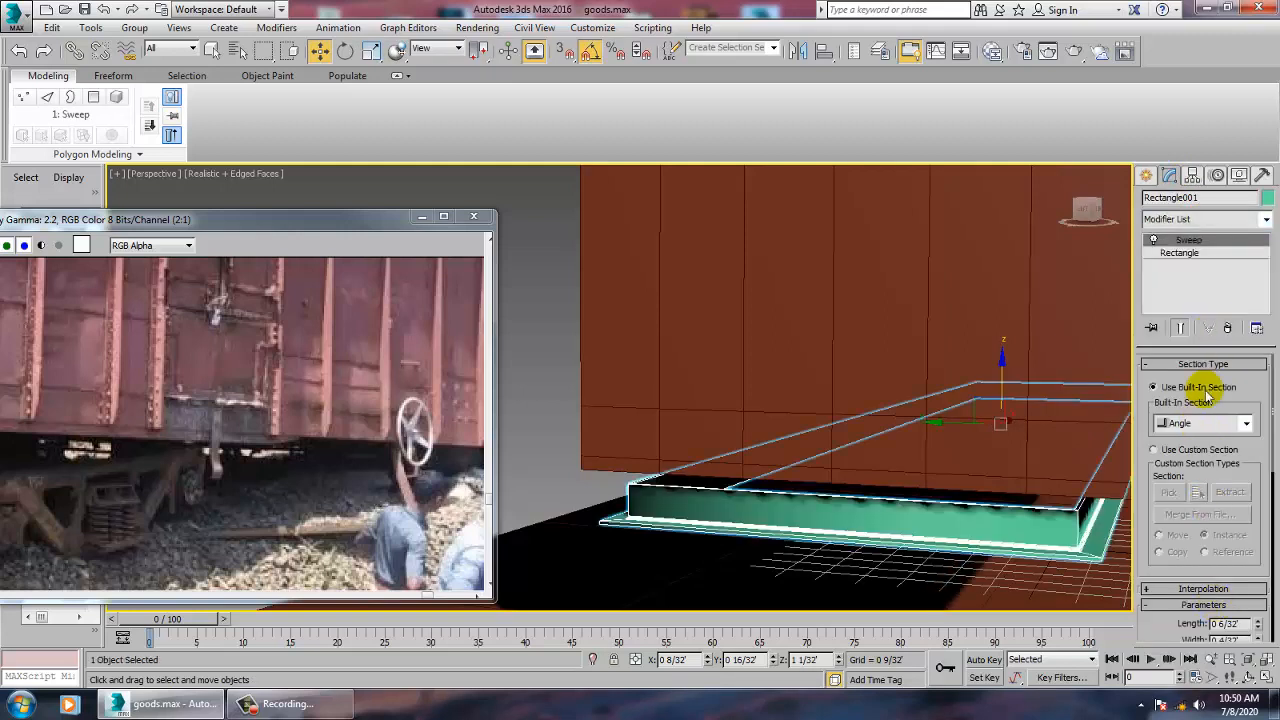
click(1226, 428)
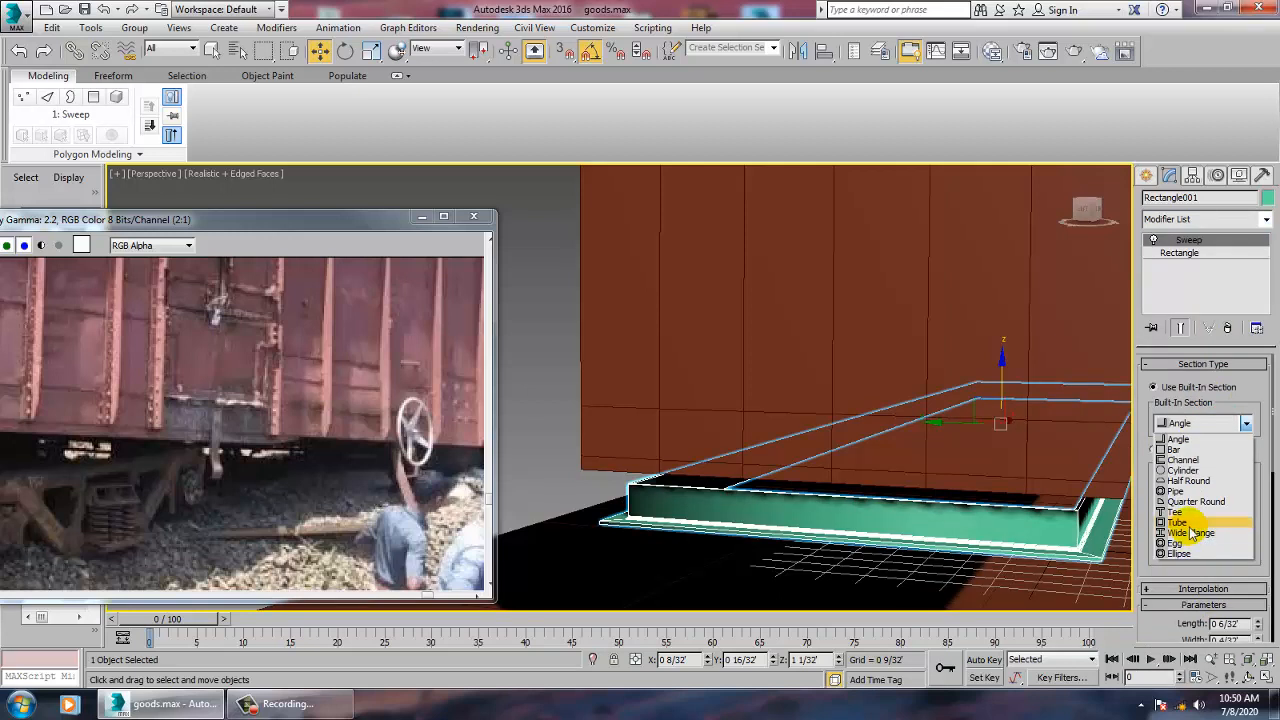
click(1180, 522)
click(1203, 425)
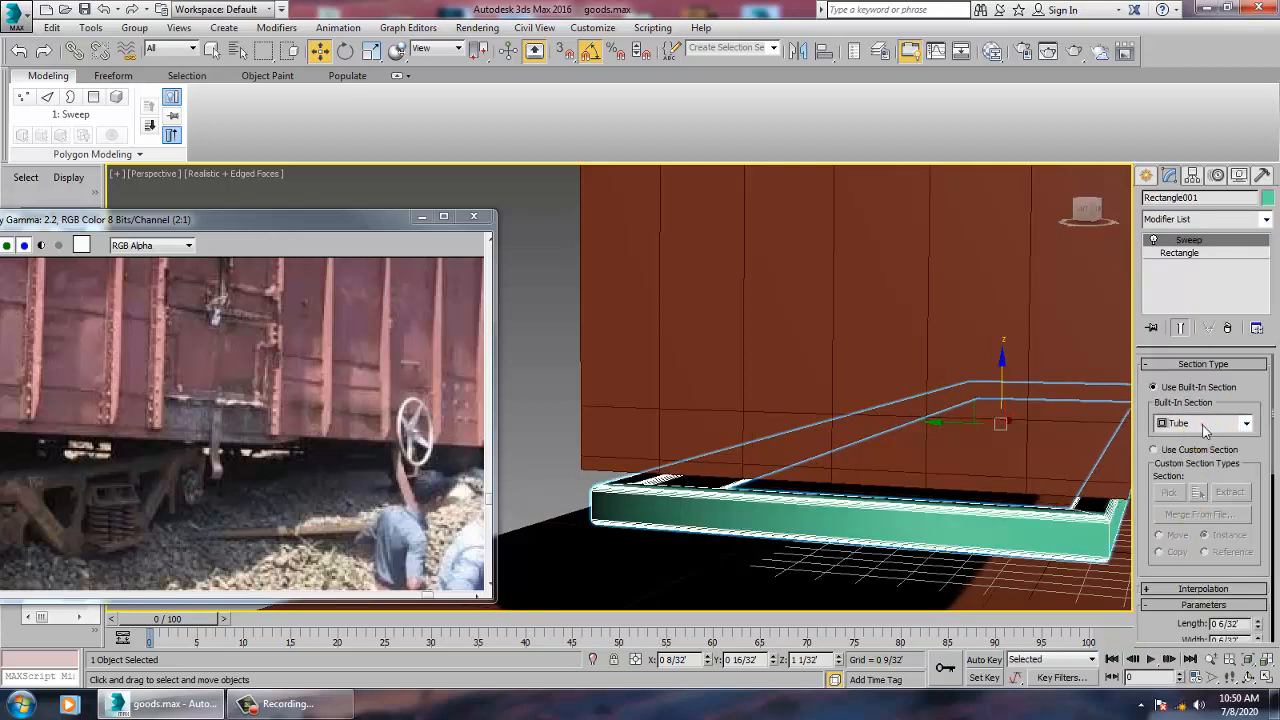
click(1201, 546)
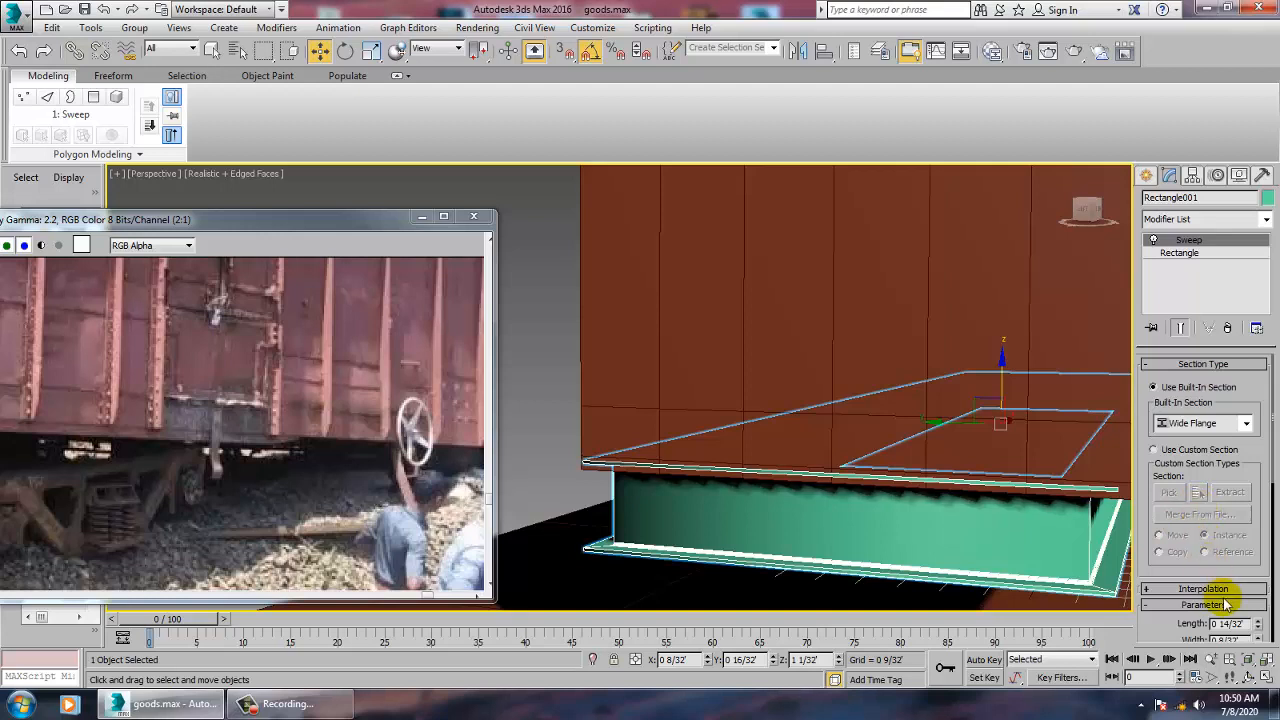
- Set the flange section to length 0 6/32' and width 0 3/32', and raise the frame along Z to about 1 4/32'
drag(1234, 560, 1247, 471)
drag(1263, 519, 3, 520)
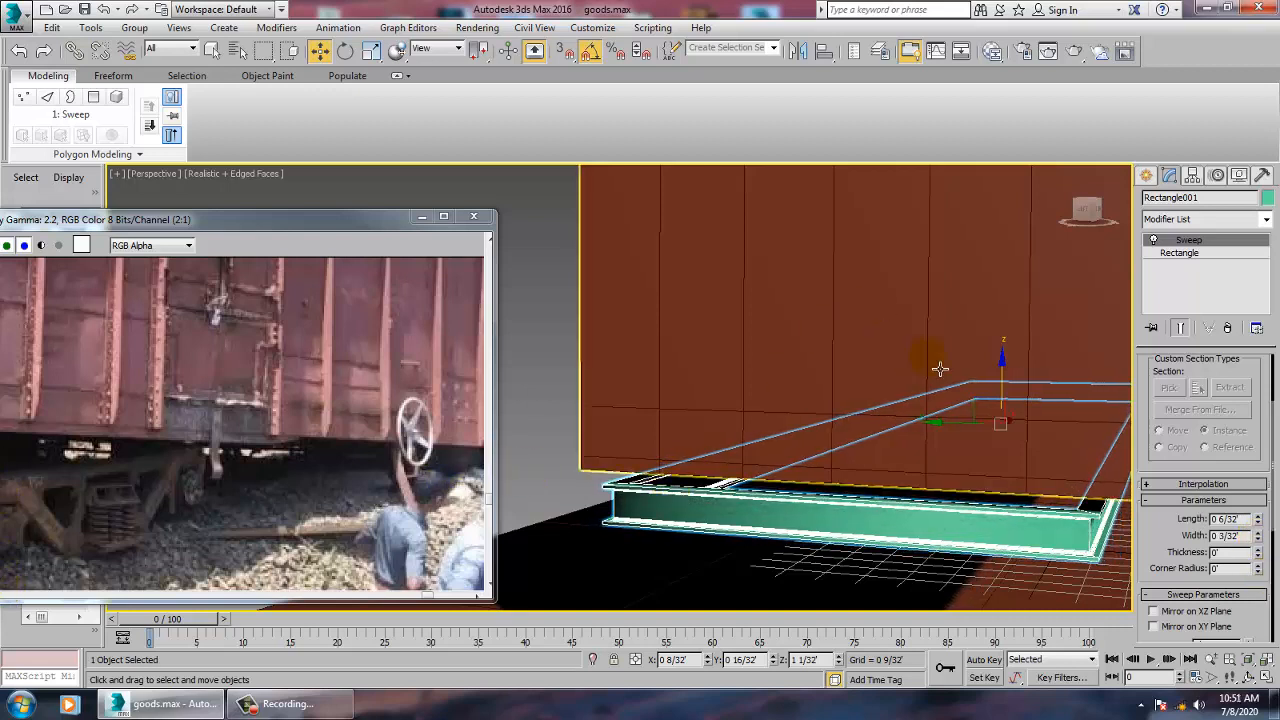
drag(1006, 374, 1009, 366)
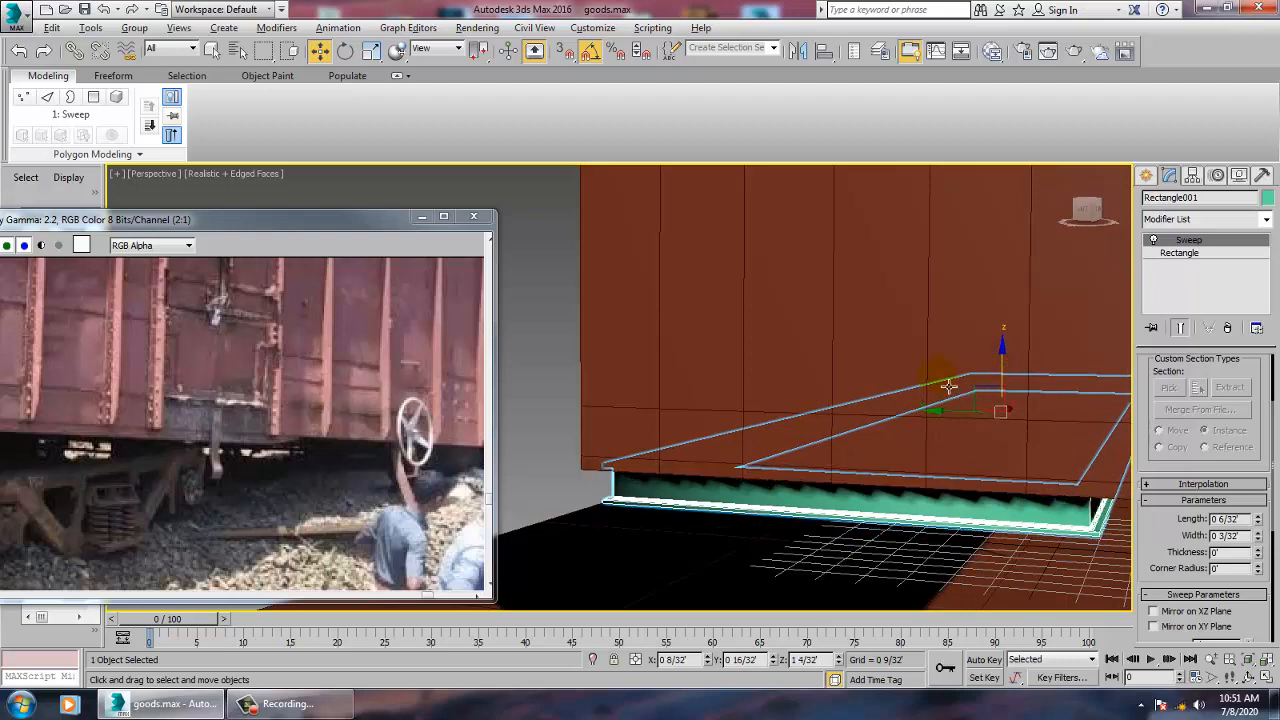
mouse_move(949, 386)
alt+middle_down()
mouse_move(880, 386)
mouse_move(915, 408)
alt+middle_up()
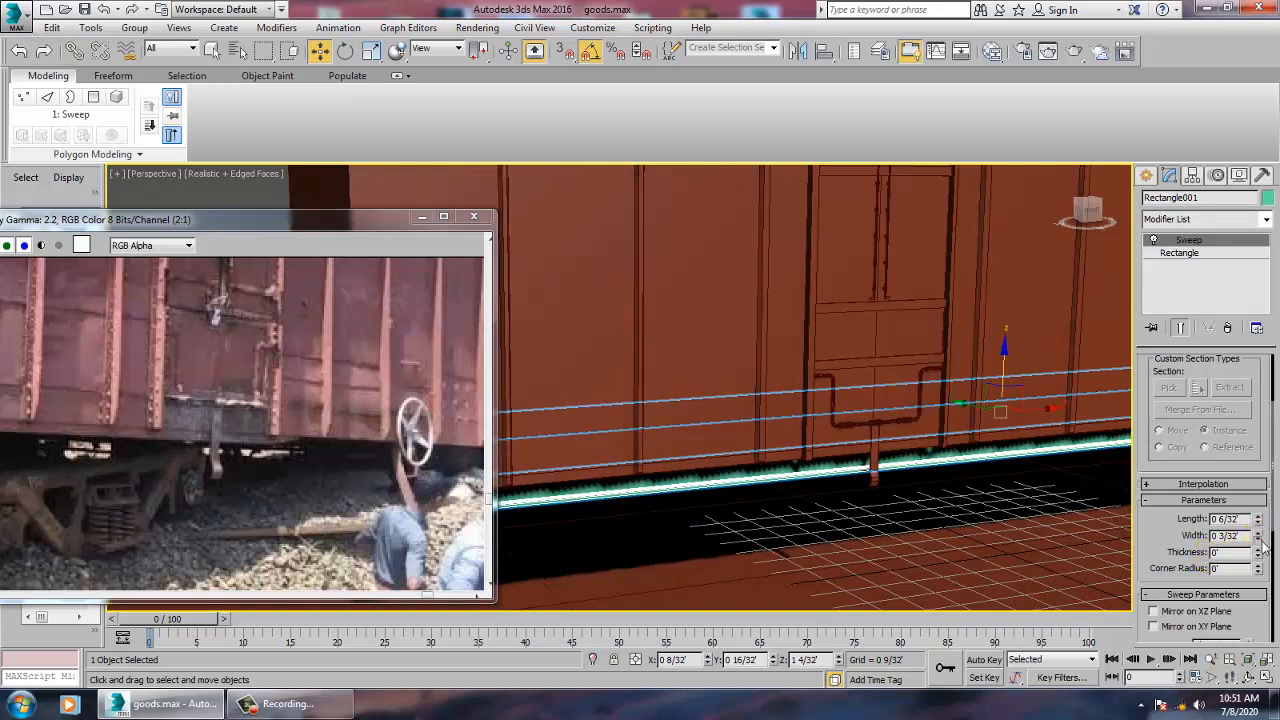
- Reduce the flange section's length to 0 3/32' and raise the frame to Z 1 5/32' against the body's underside
drag(1263, 543, 1277, 586)
drag(1268, 530, 1268, 580)
key(alt+w)
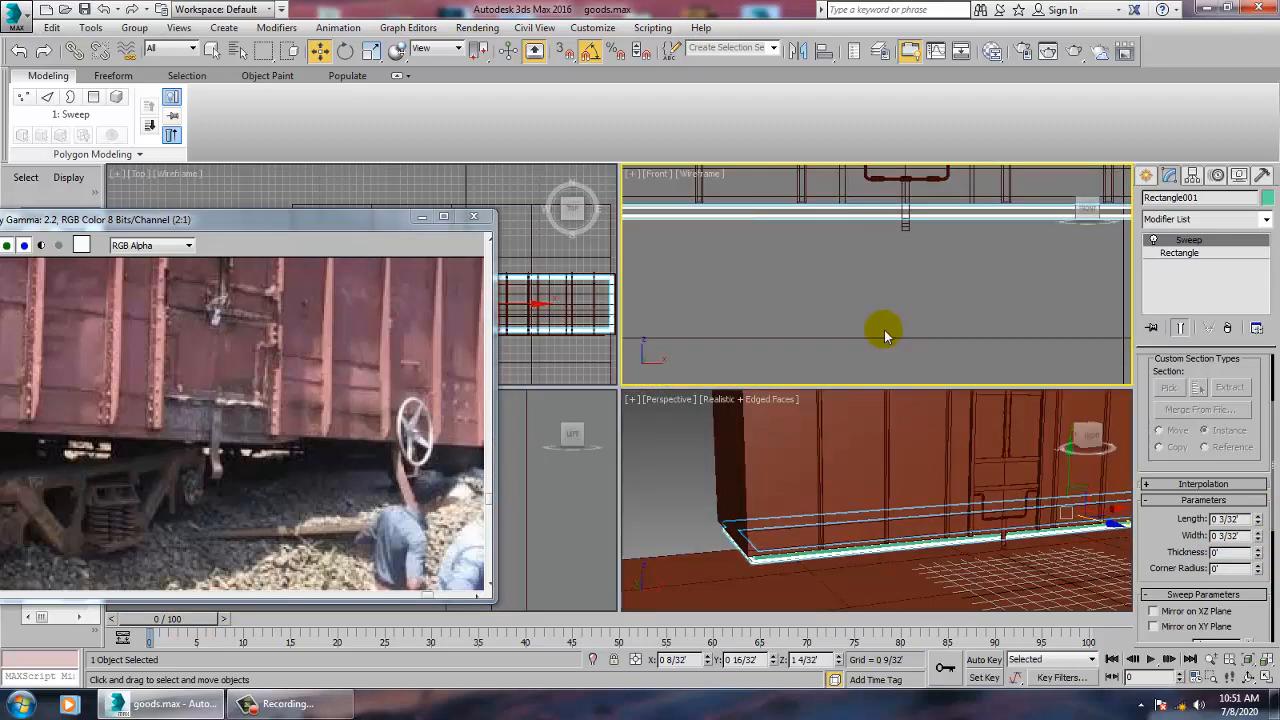
key(alt+w)
scroll(698, 405, up, 5)
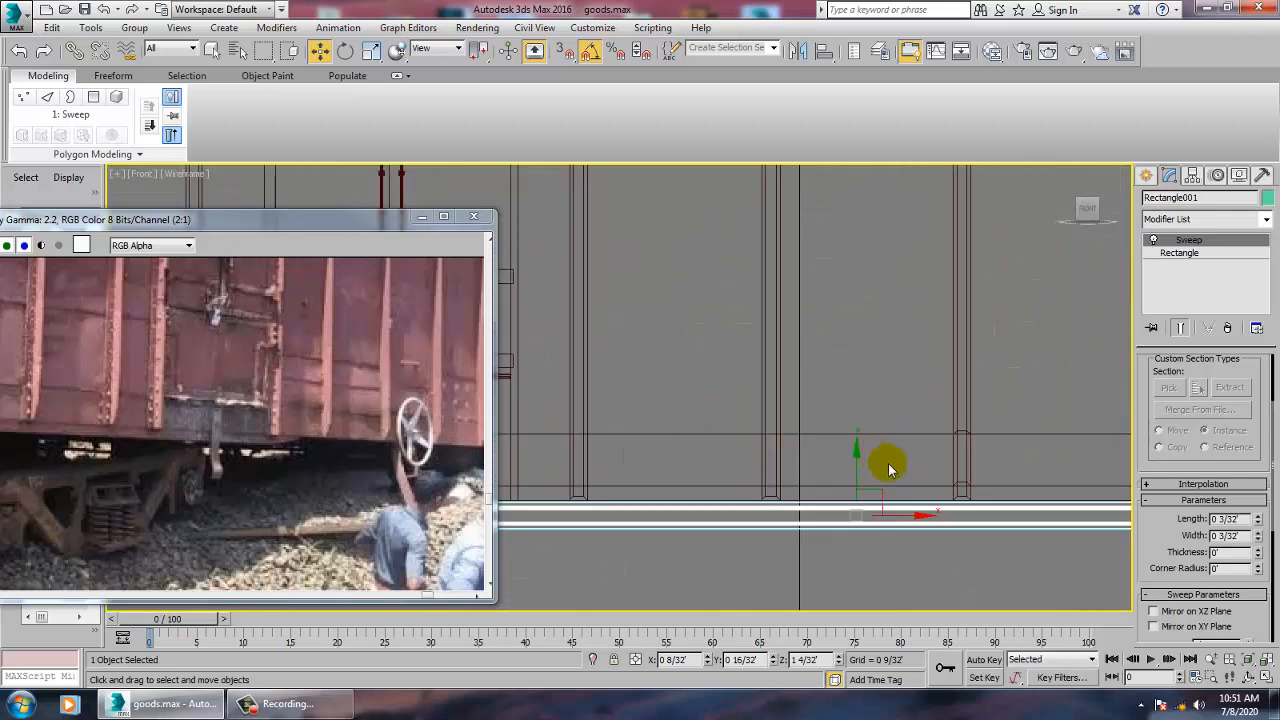
drag(858, 474, 856, 472)
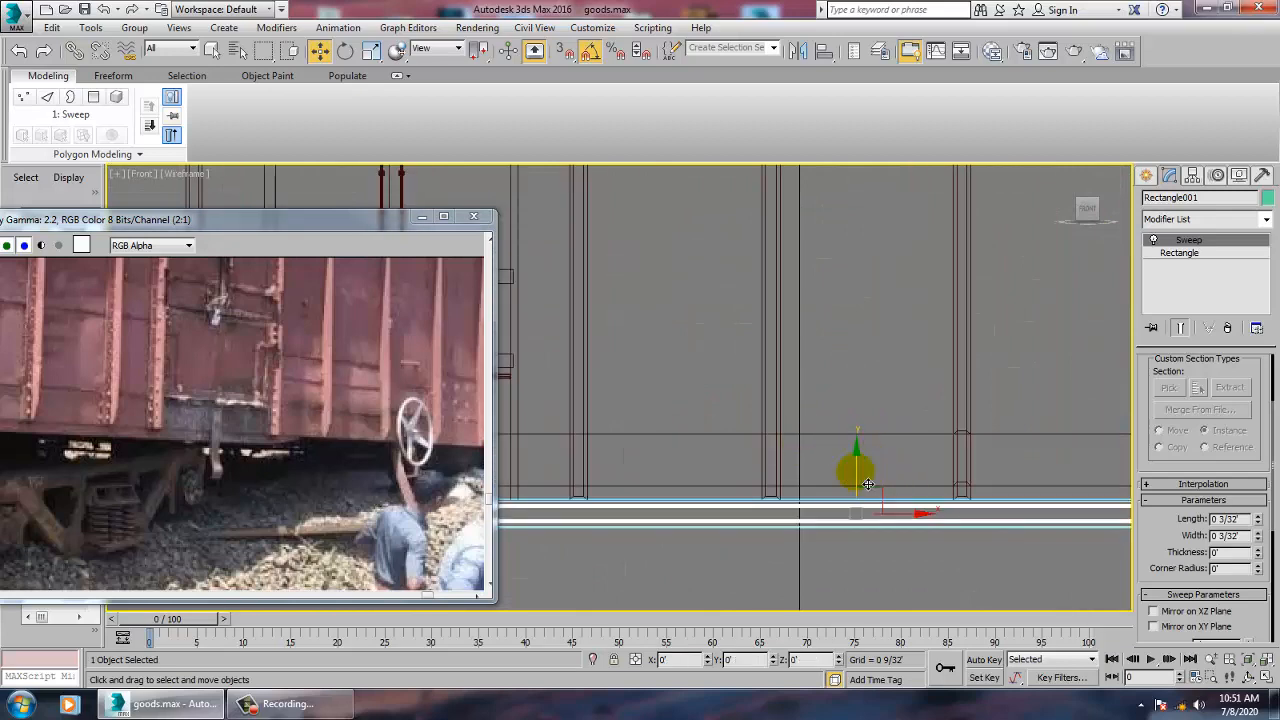
key(alt+w)
middle_click(891, 555)
key(alt+w)
mouse_move(891, 543)
alt+middle_down()
mouse_move(949, 534)
mouse_move(893, 543)
alt+middle_up()
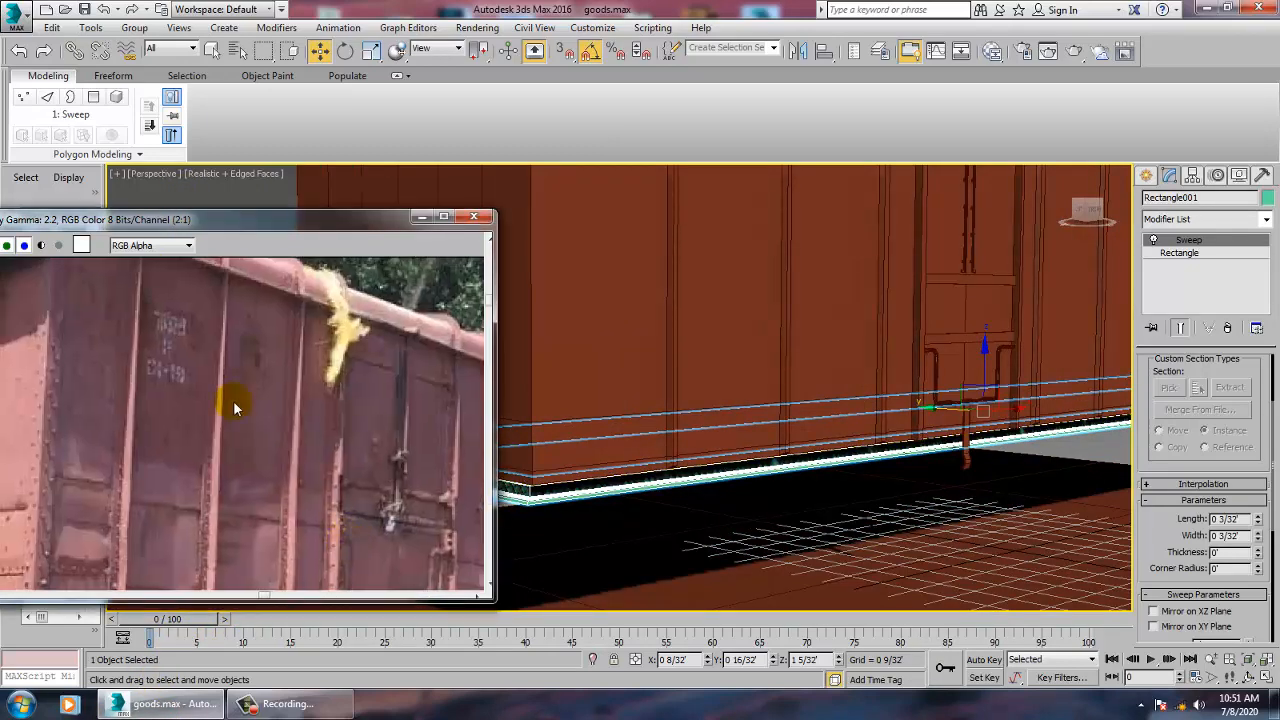
- Open the bogie reference photo IMG_8769 and place it beside the wagon model, over the IMG_8768 photo
middle_drag(863, 517, 802, 516)
middle_drag(814, 319, 824, 248)
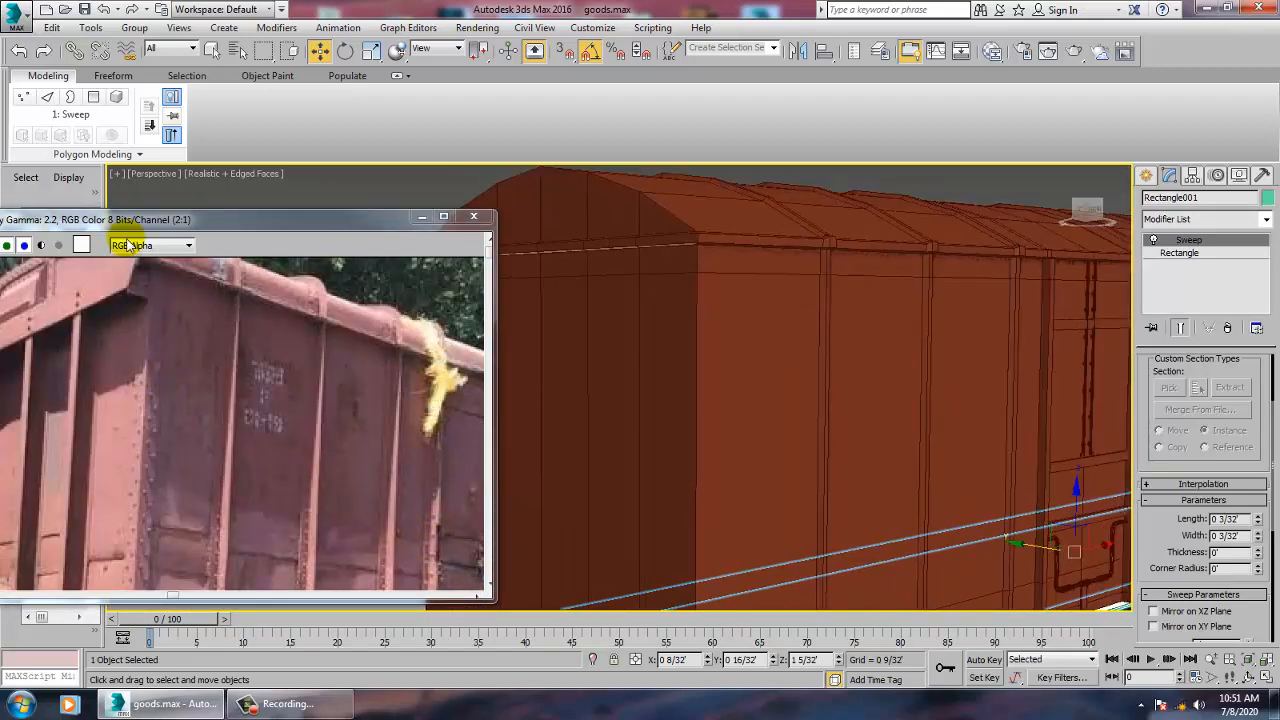
drag(183, 228, 270, 150)
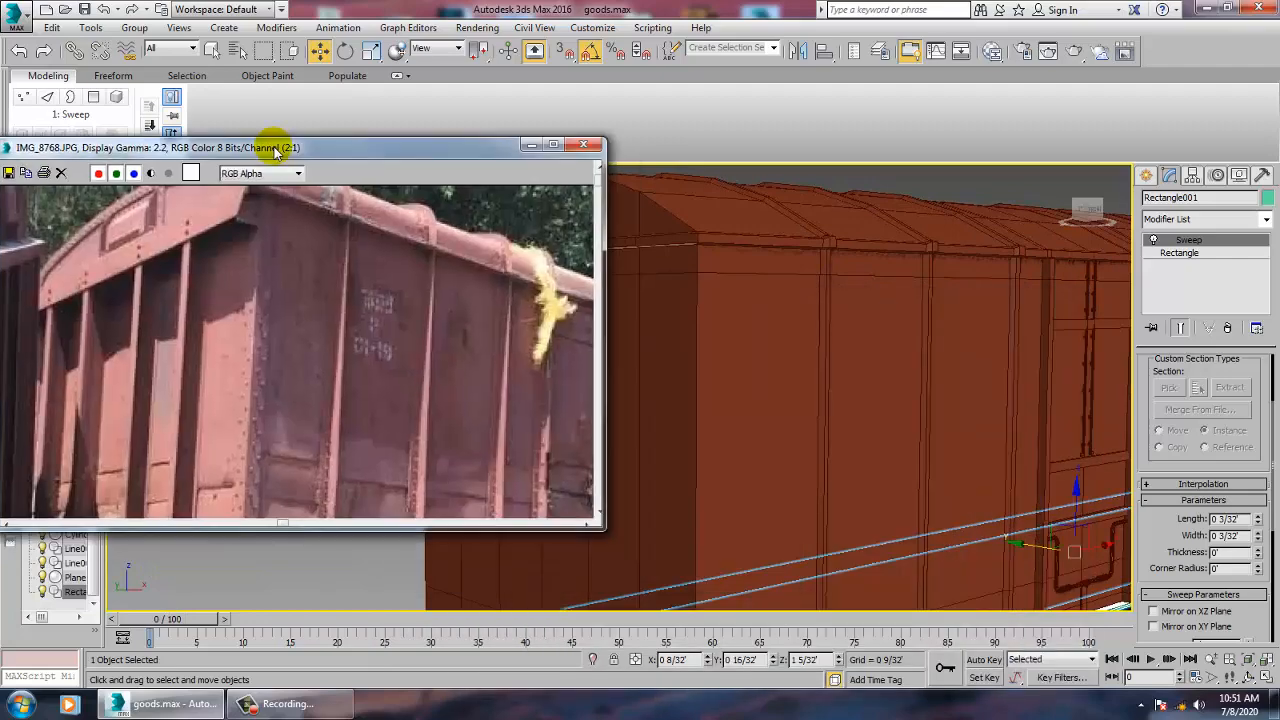
click(149, 706)
click(149, 706)
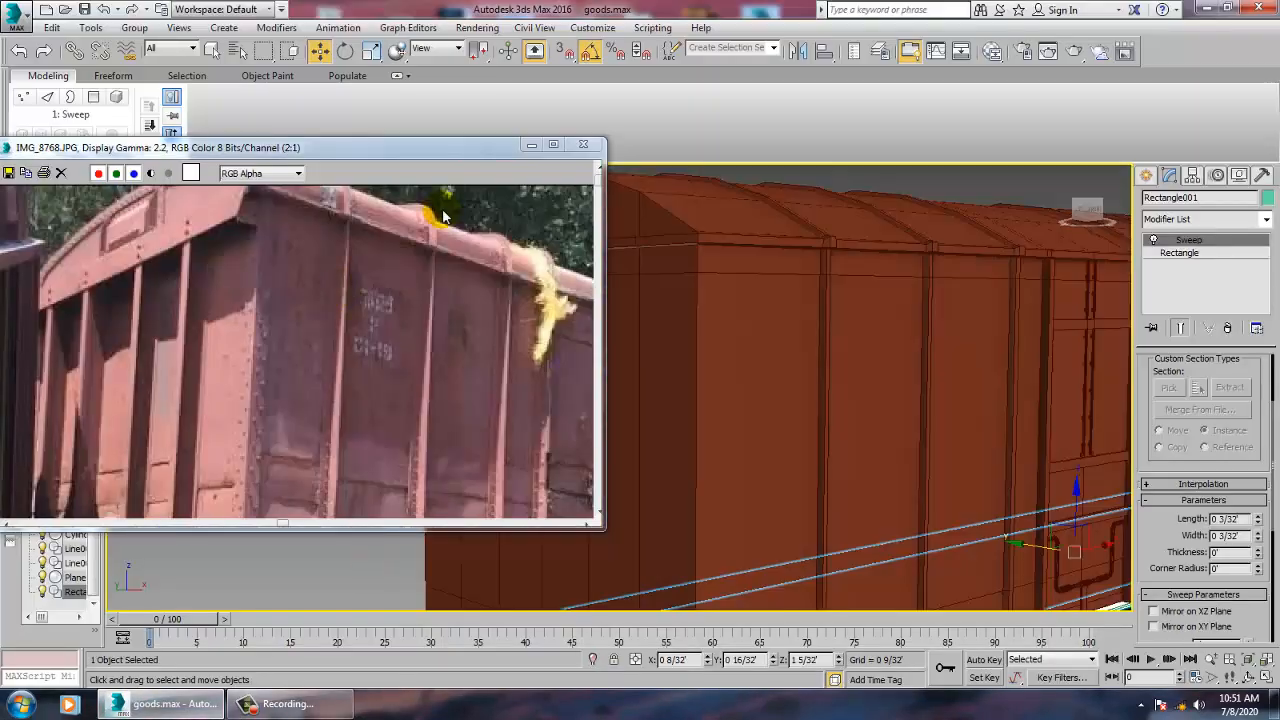
click(467, 27)
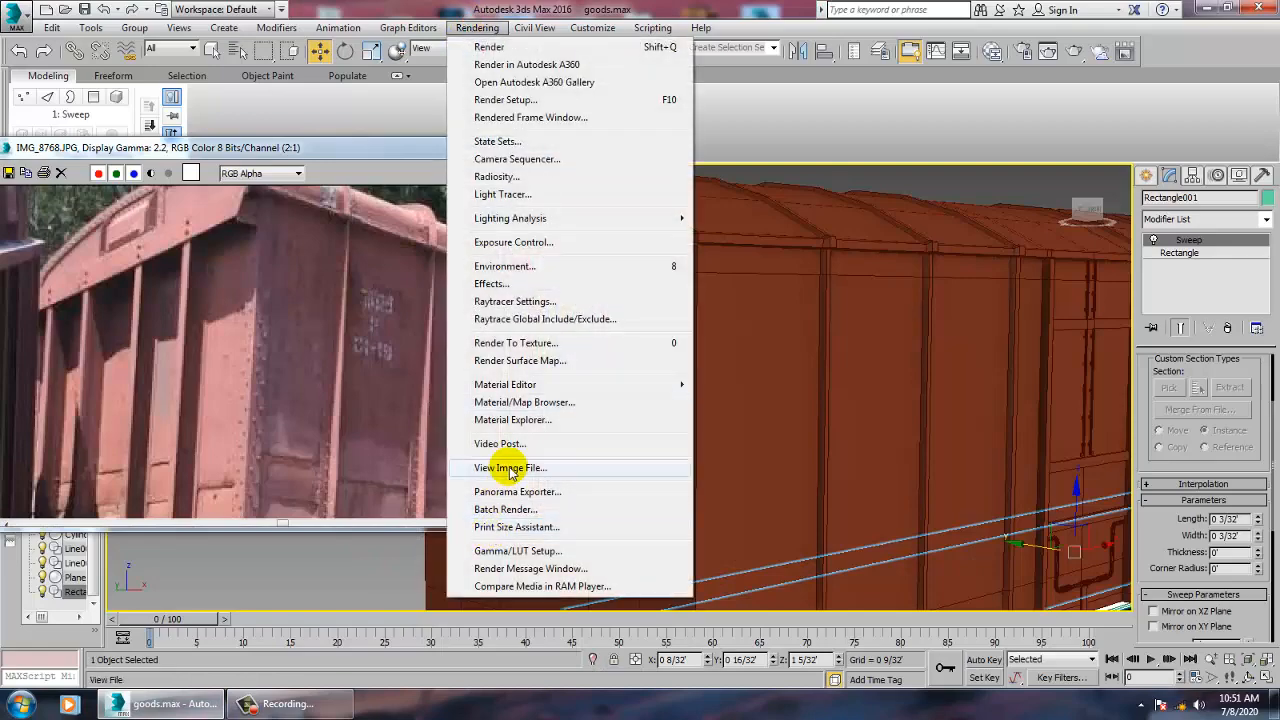
click(493, 467)
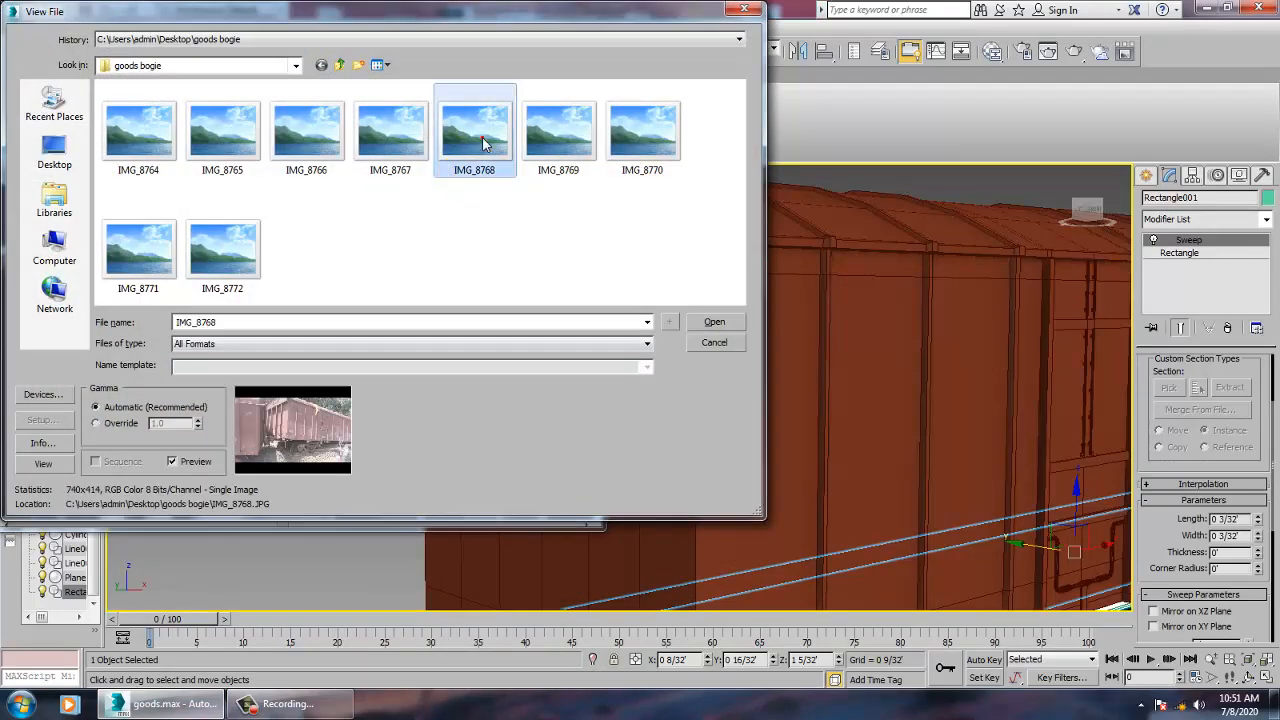
click(556, 145)
double_click(556, 145)
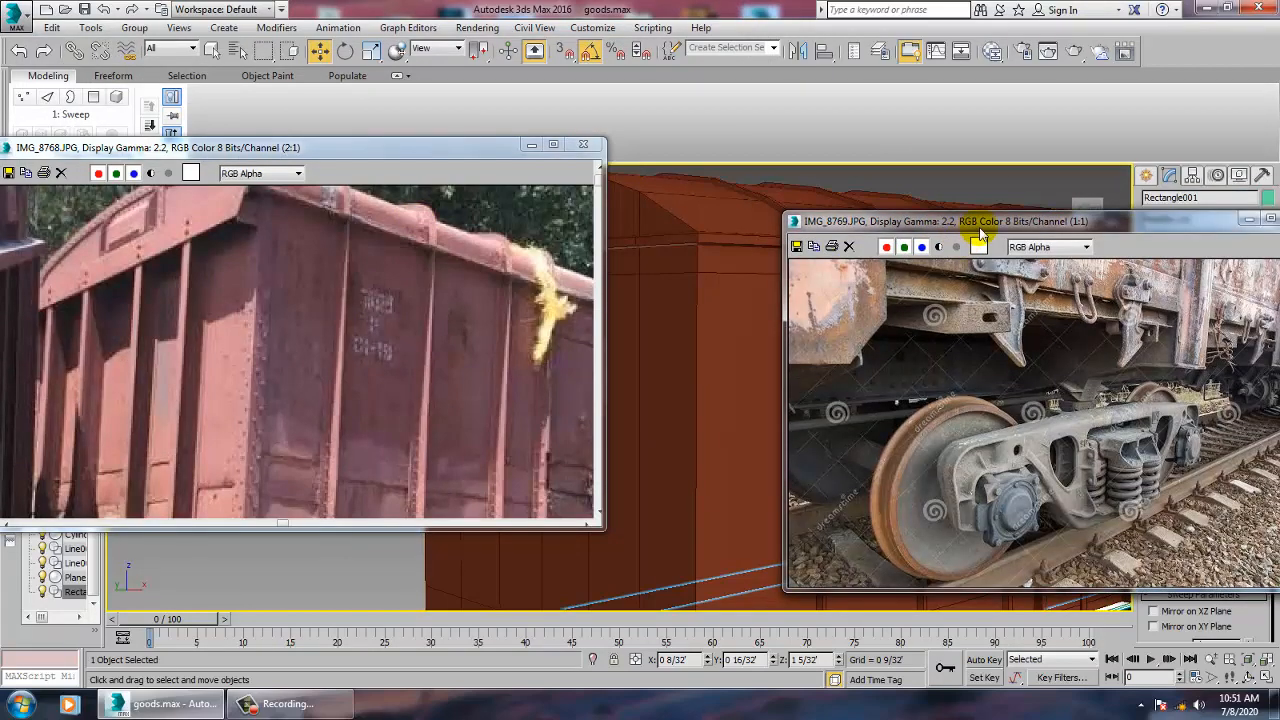
drag(975, 222, 226, 192)
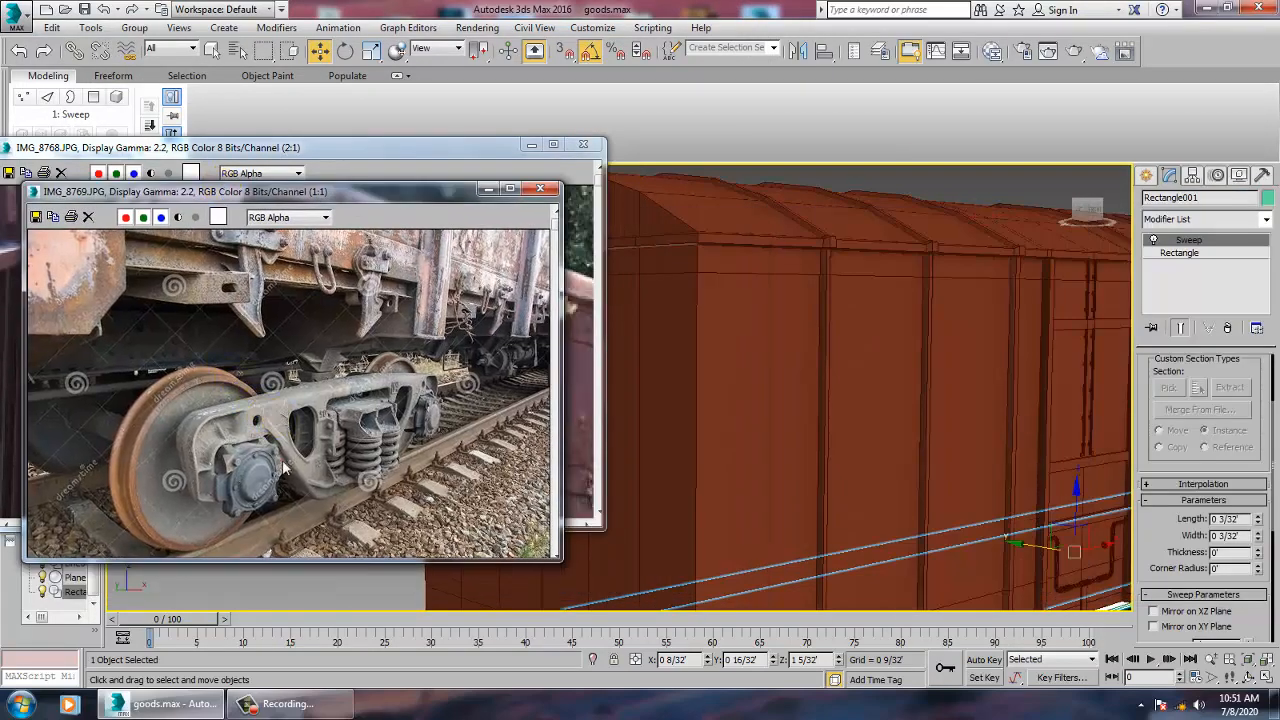
- Examine the bogie's wheel, axle box, side frame and springs in the photo, with the wagon shown in the front view
scroll(177, 465, up, 1)
scroll(302, 455, down, 1)
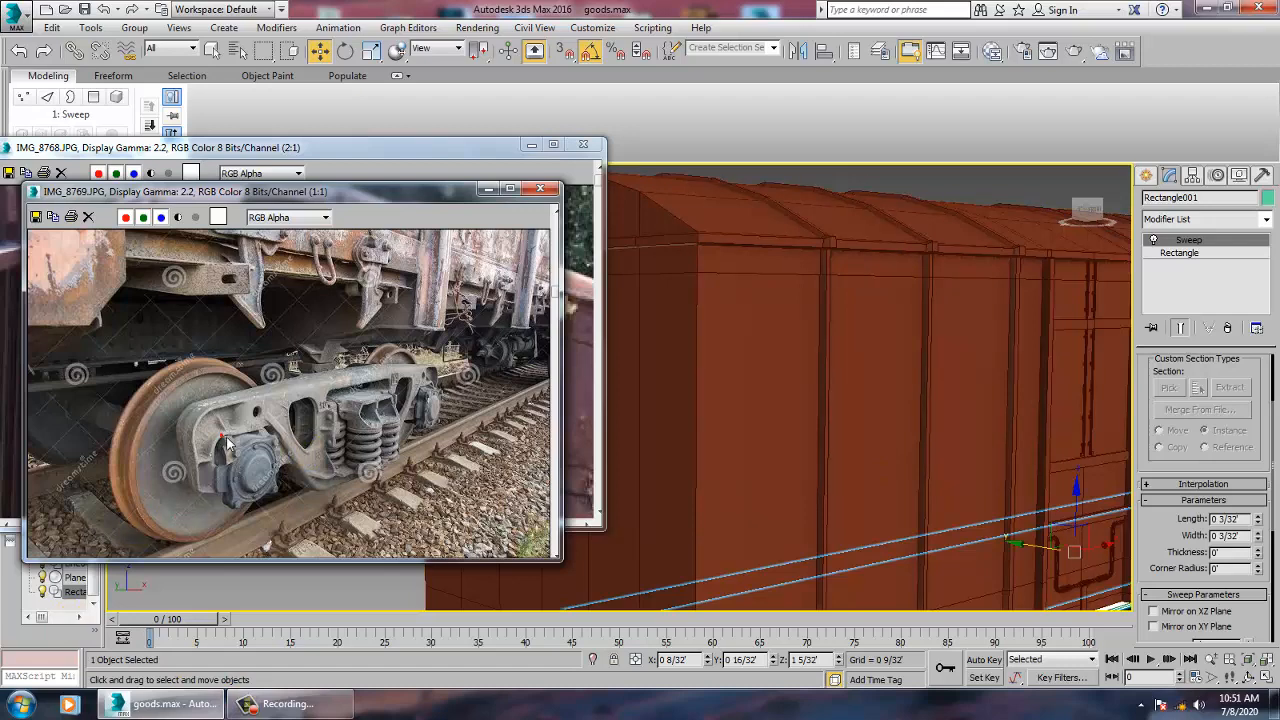
scroll(228, 443, up, 1)
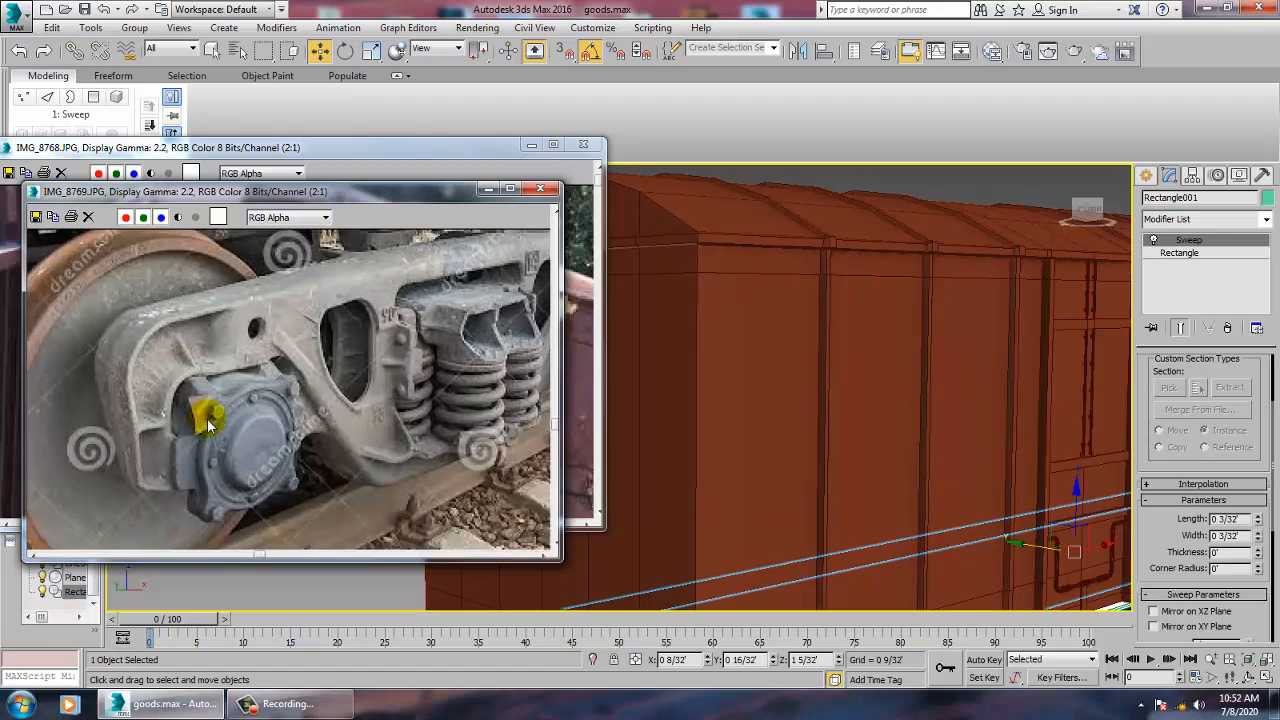
middle_drag(337, 395, 385, 408)
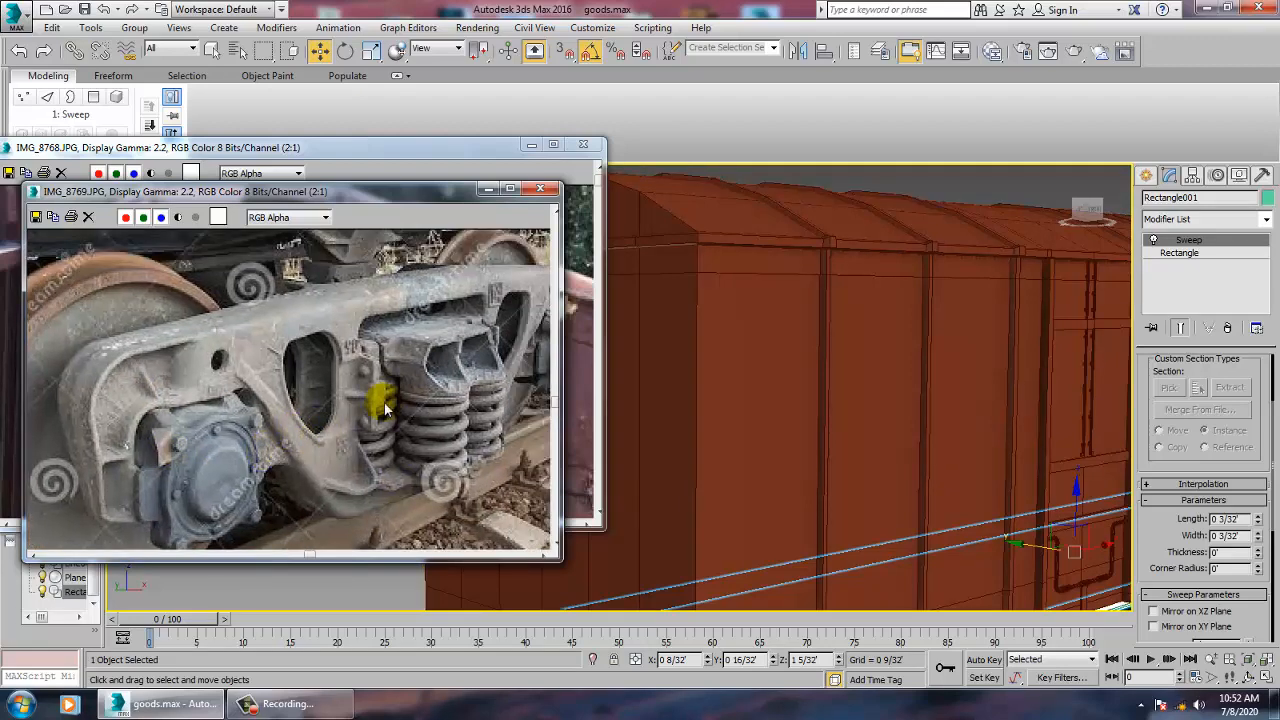
key(alt+w)
middle_drag(903, 220, 1022, 318)
key(alt+w)
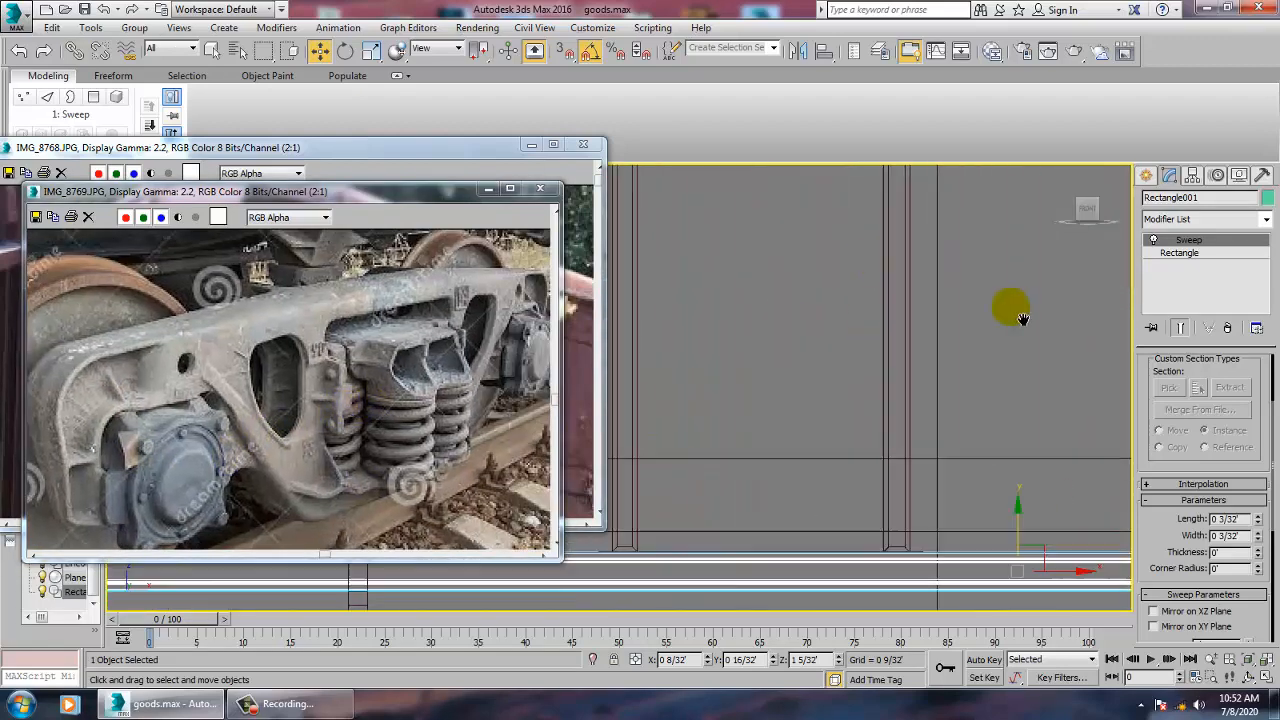
scroll(1022, 318, down, 5)
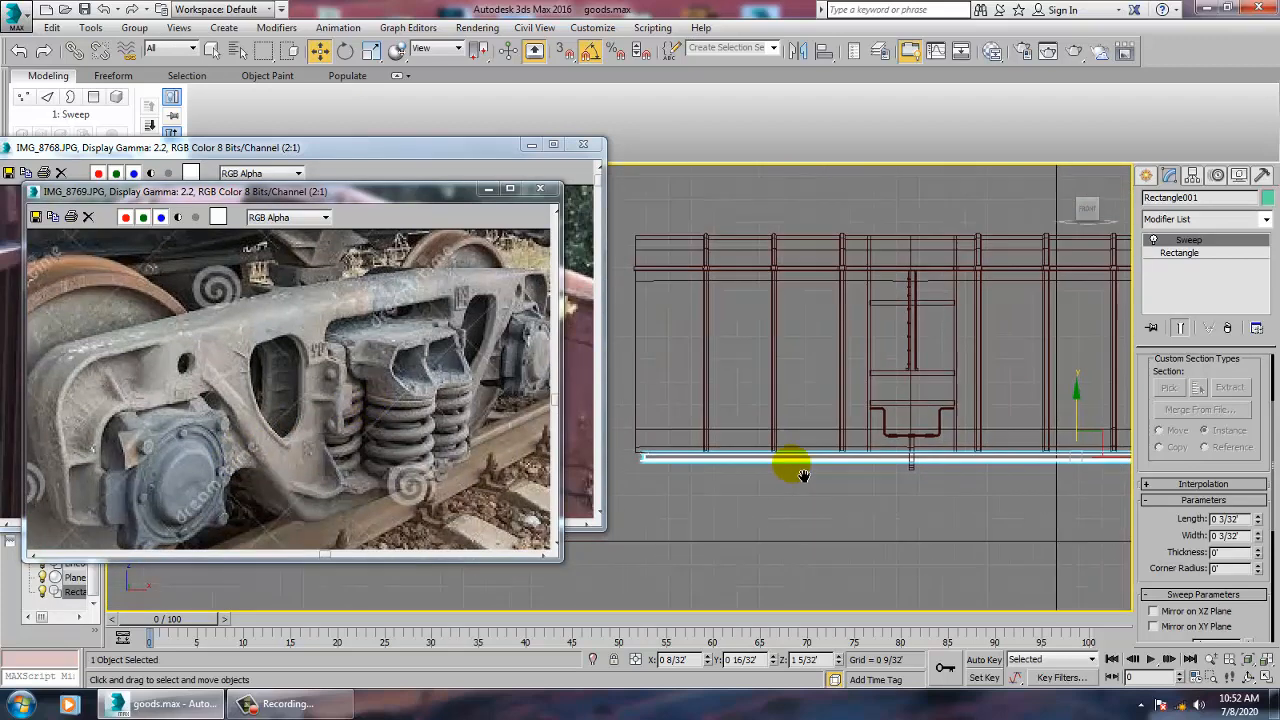
scroll(288, 414, up, 2)
middle_drag(288, 414, 291, 447)
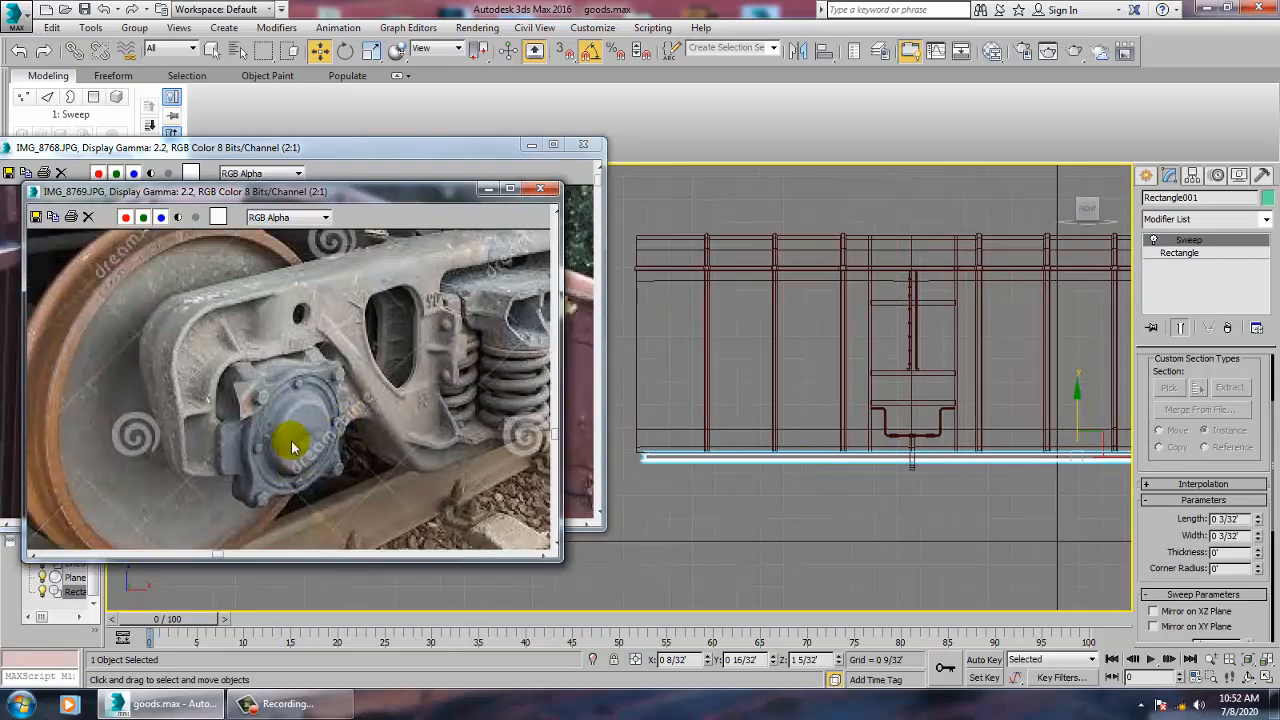
click(1146, 175)
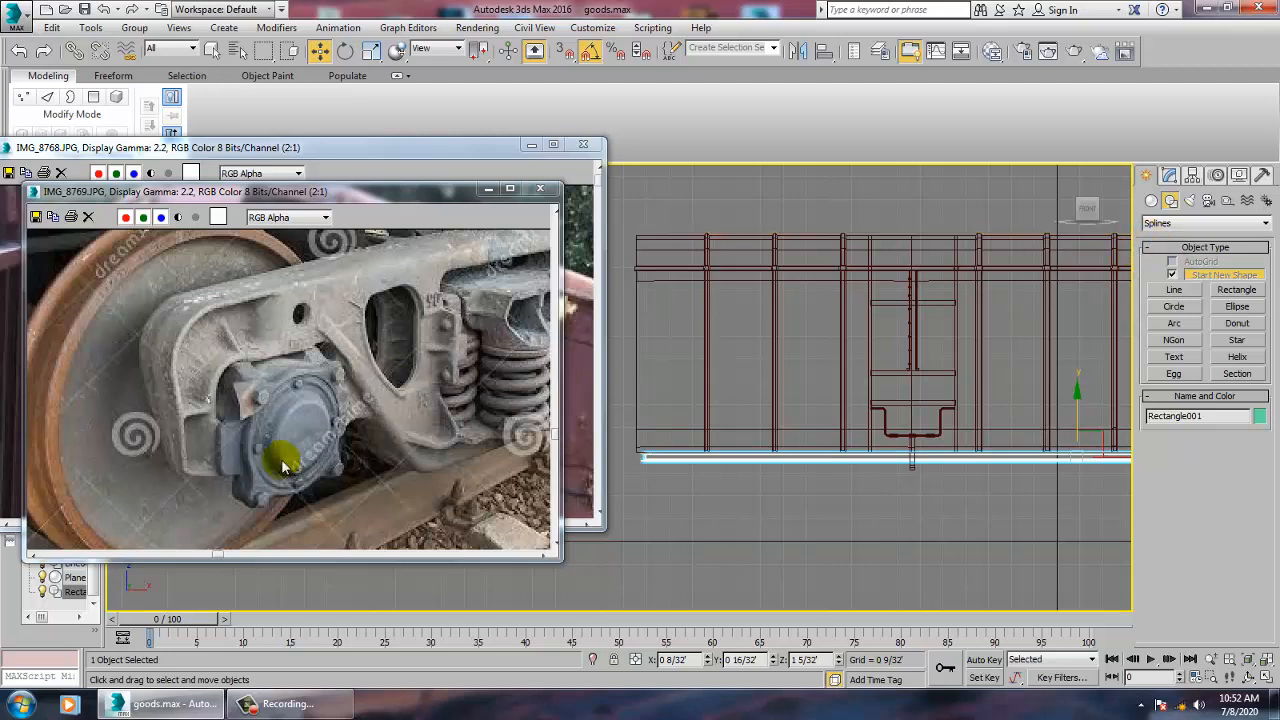
middle_drag(428, 420, 283, 463)
middle_drag(436, 451, 515, 452)
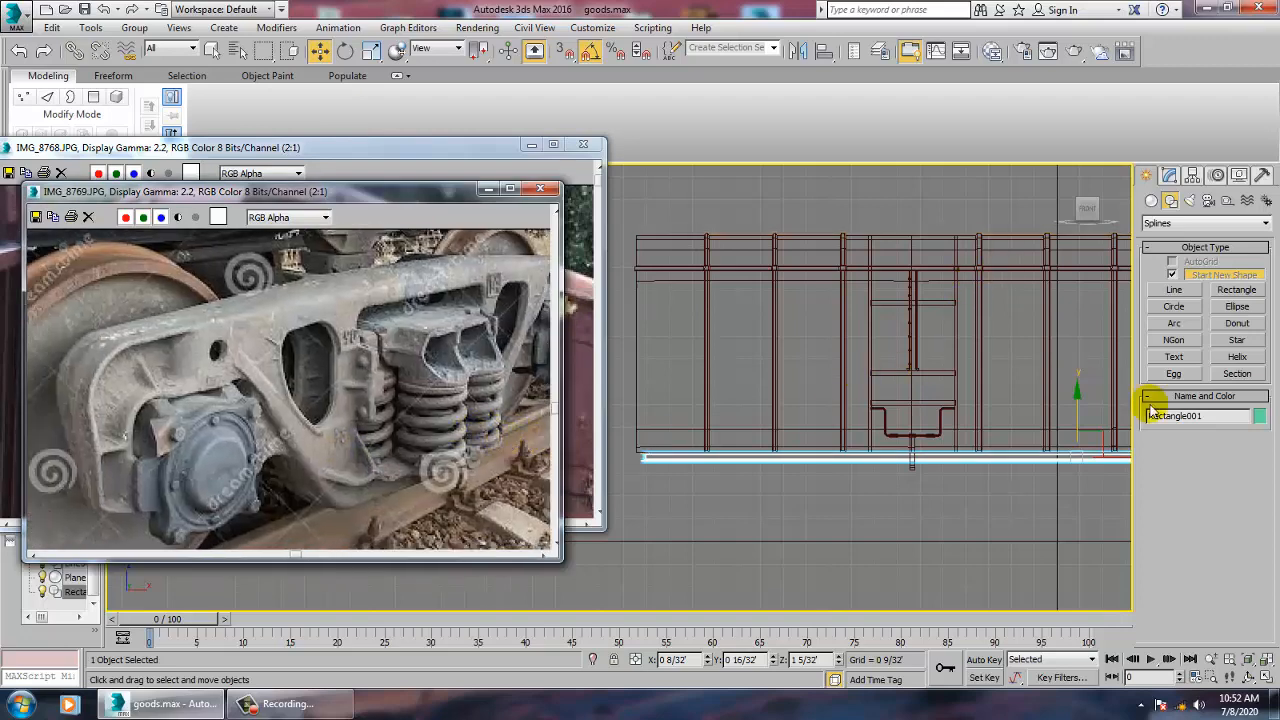
click(1151, 200)
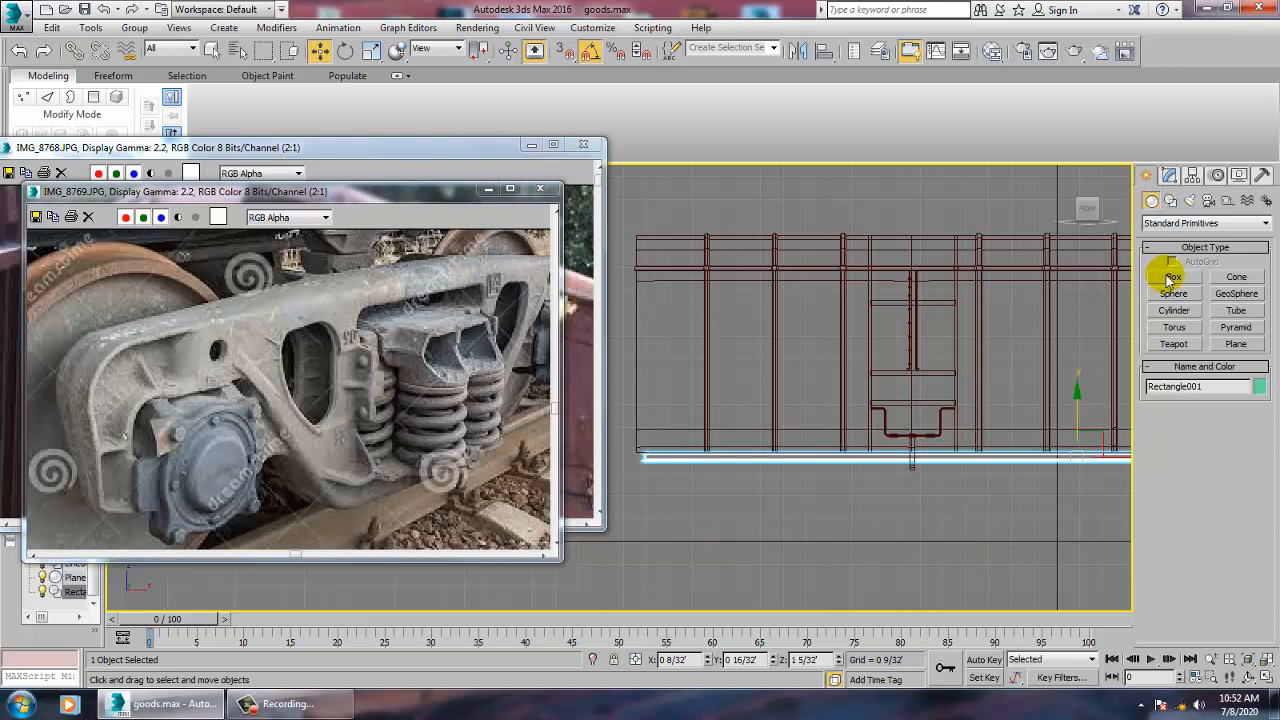
click(1168, 280)
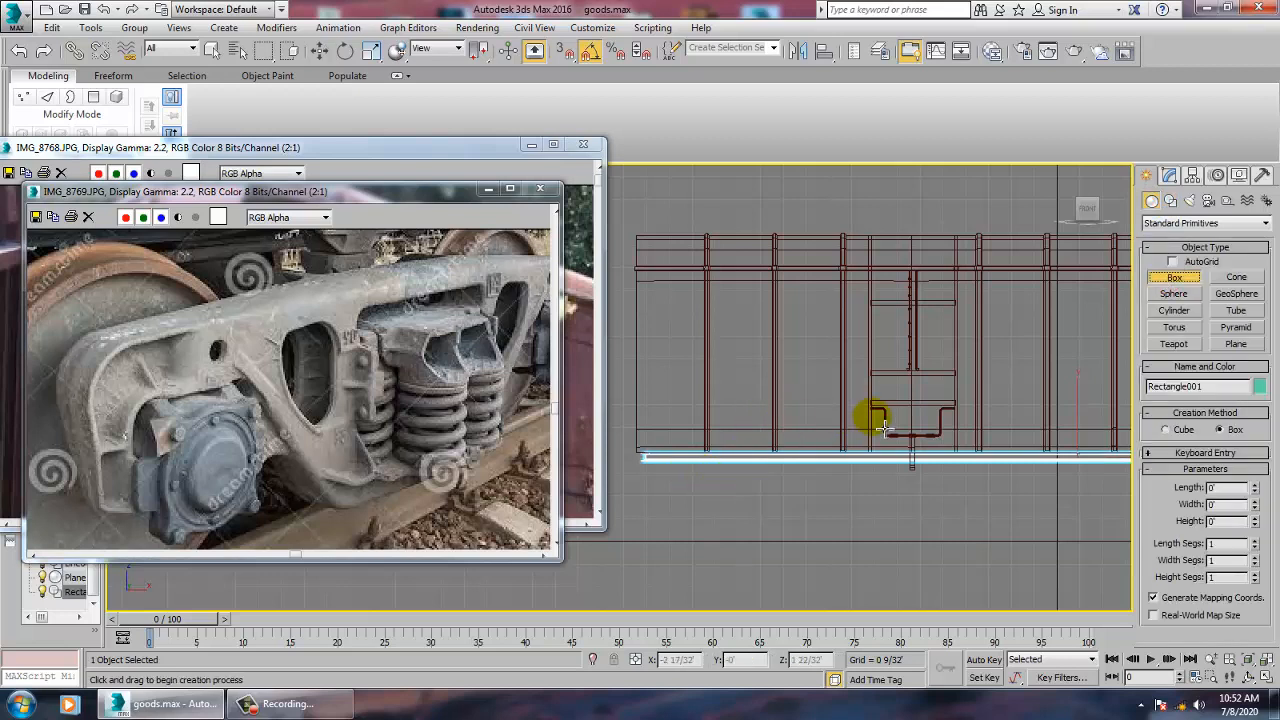
middle_drag(873, 420, 850, 421)
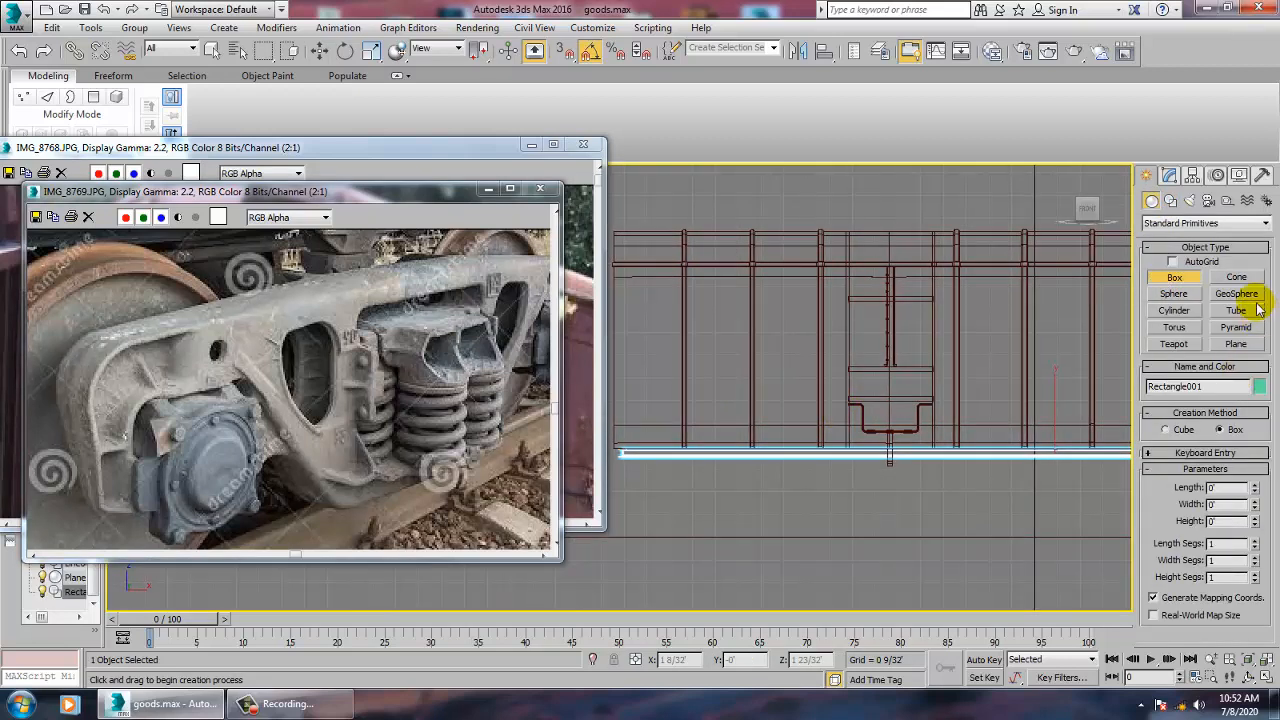
- Draw an open three-point line under the wagon frame: a slanted leg rising into a horizontal segment about 1 23/32' long
click(1171, 203)
click(1174, 290)
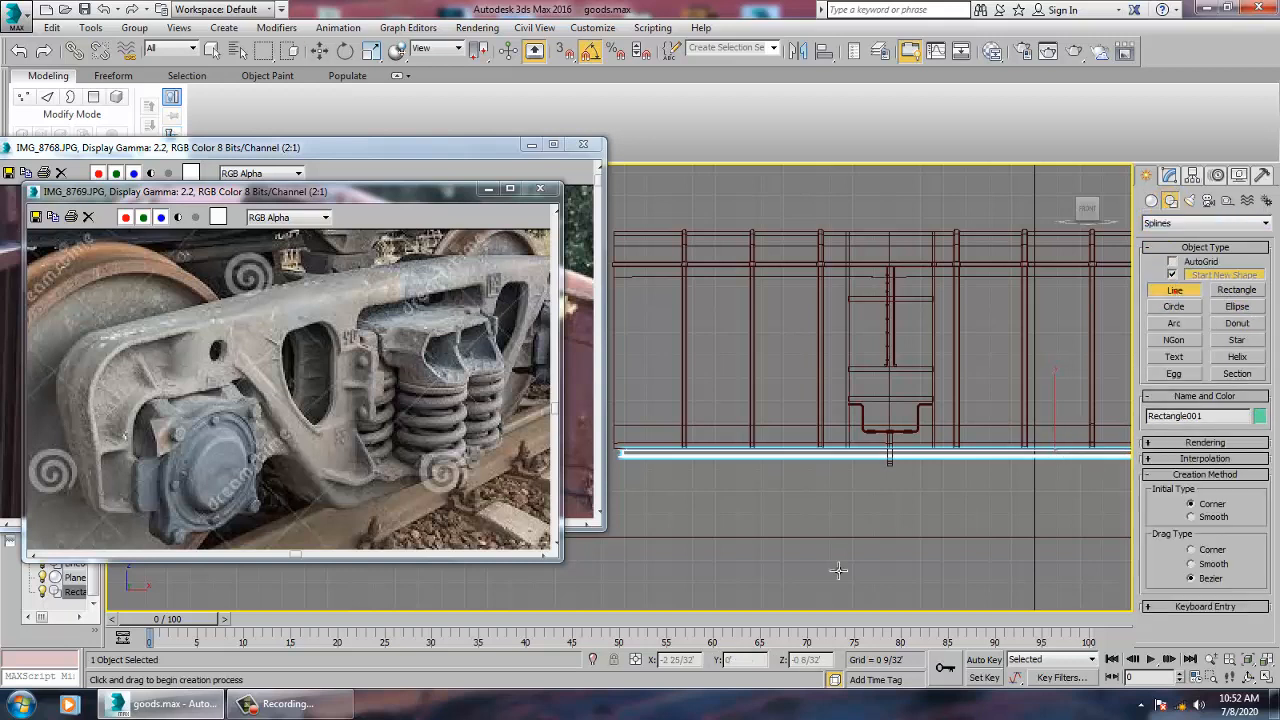
click(702, 517)
click(687, 463)
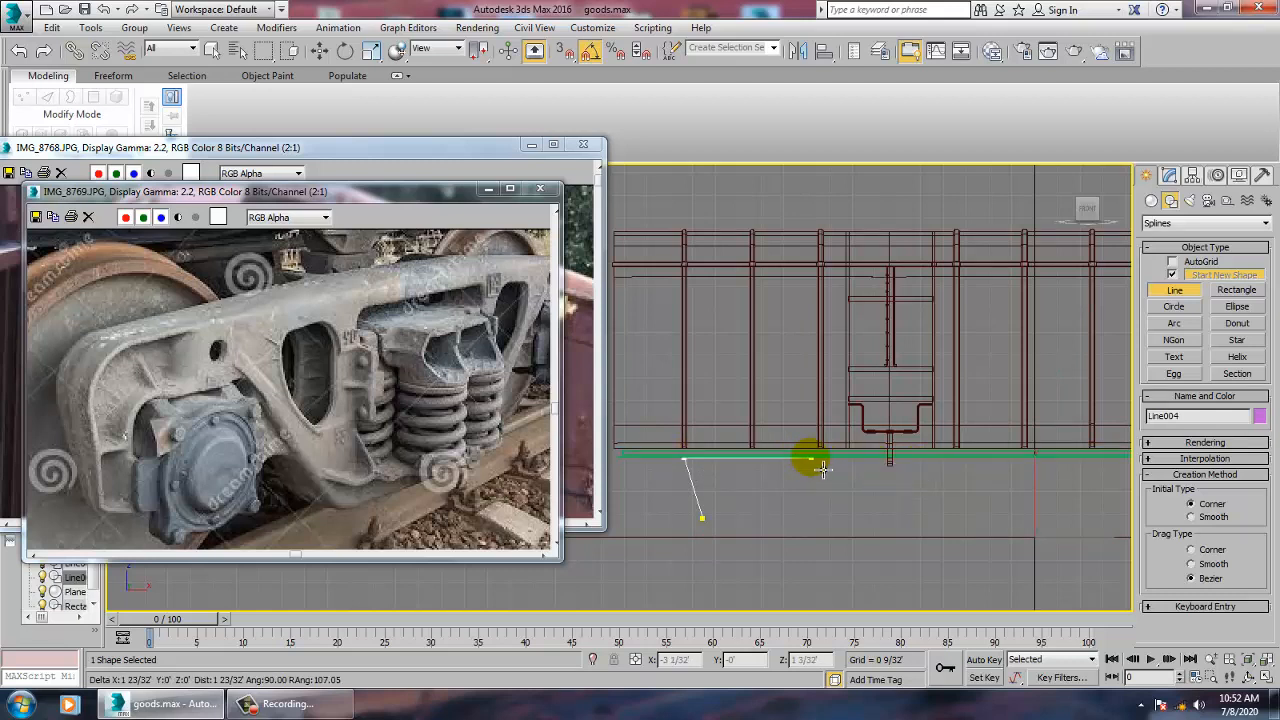
click(812, 462)
right_click(814, 459)
scroll(829, 493, up, 3)
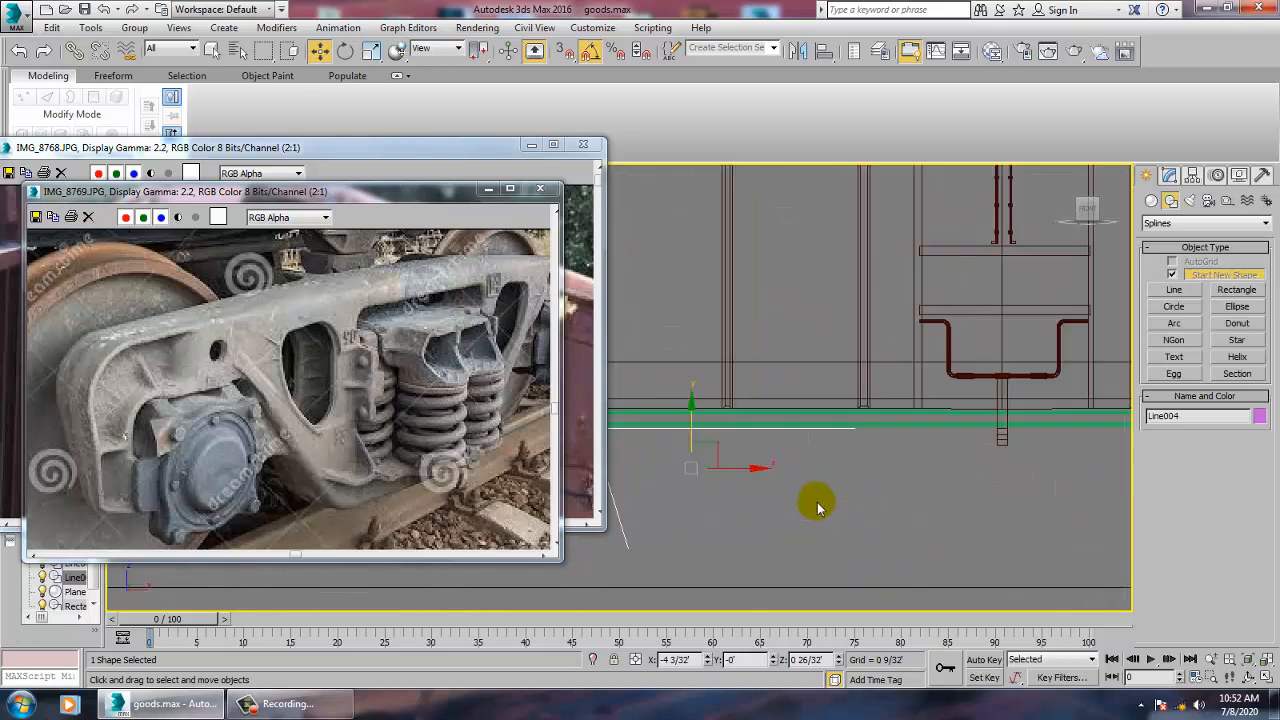
middle_drag(829, 493, 880, 505)
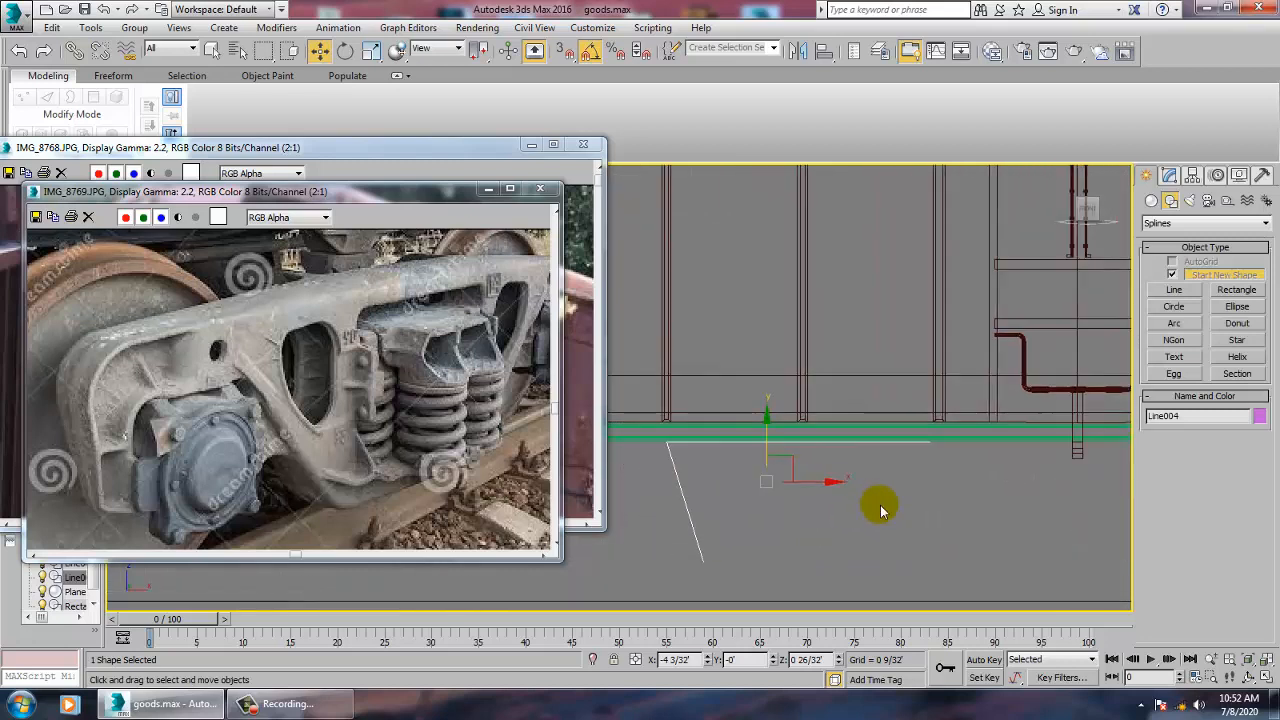
- Fillet the line's corner vertex by about 0 6/32'
click(1170, 175)
click(1151, 241)
click(1180, 253)
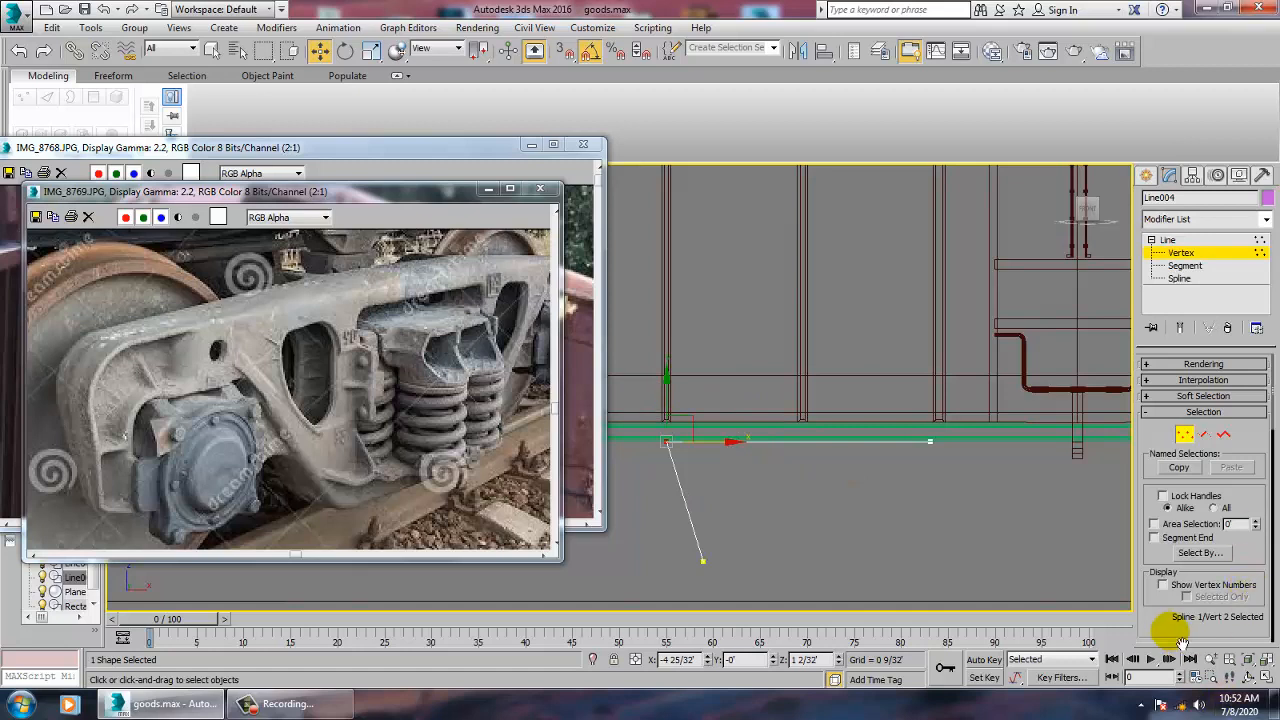
drag(1166, 634, 1180, 120)
click(1171, 537)
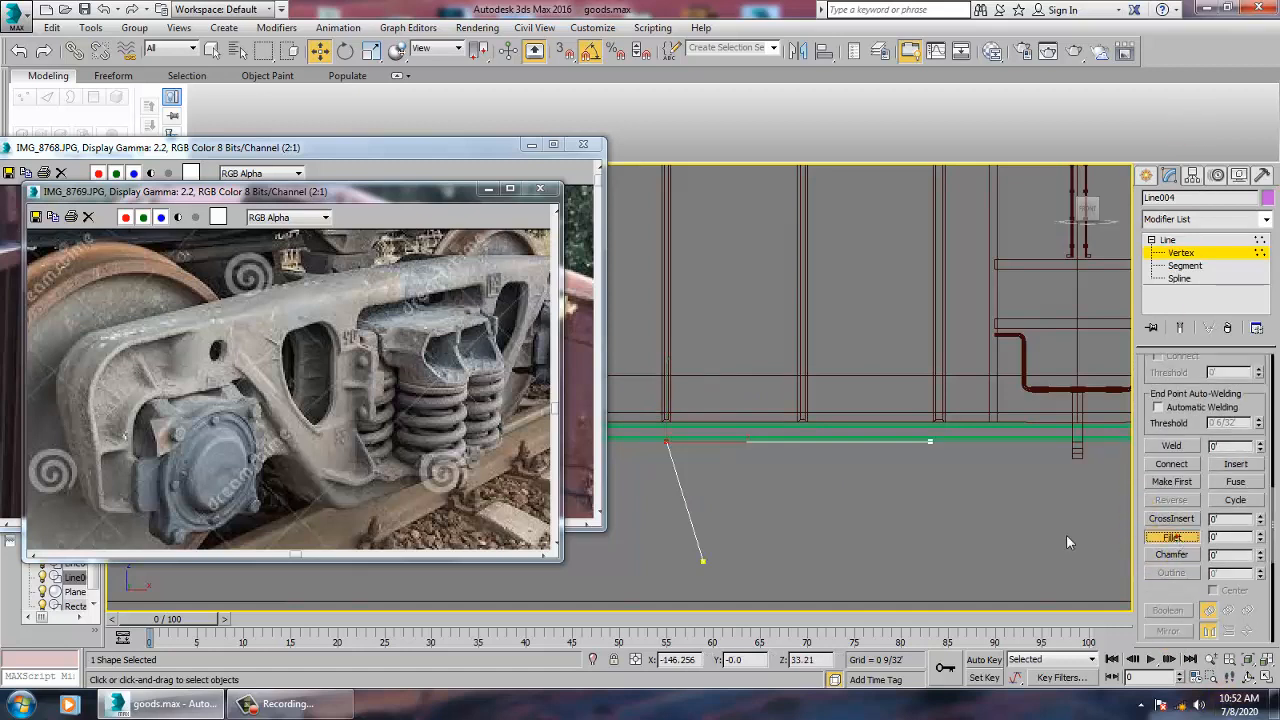
drag(672, 457, 666, 440)
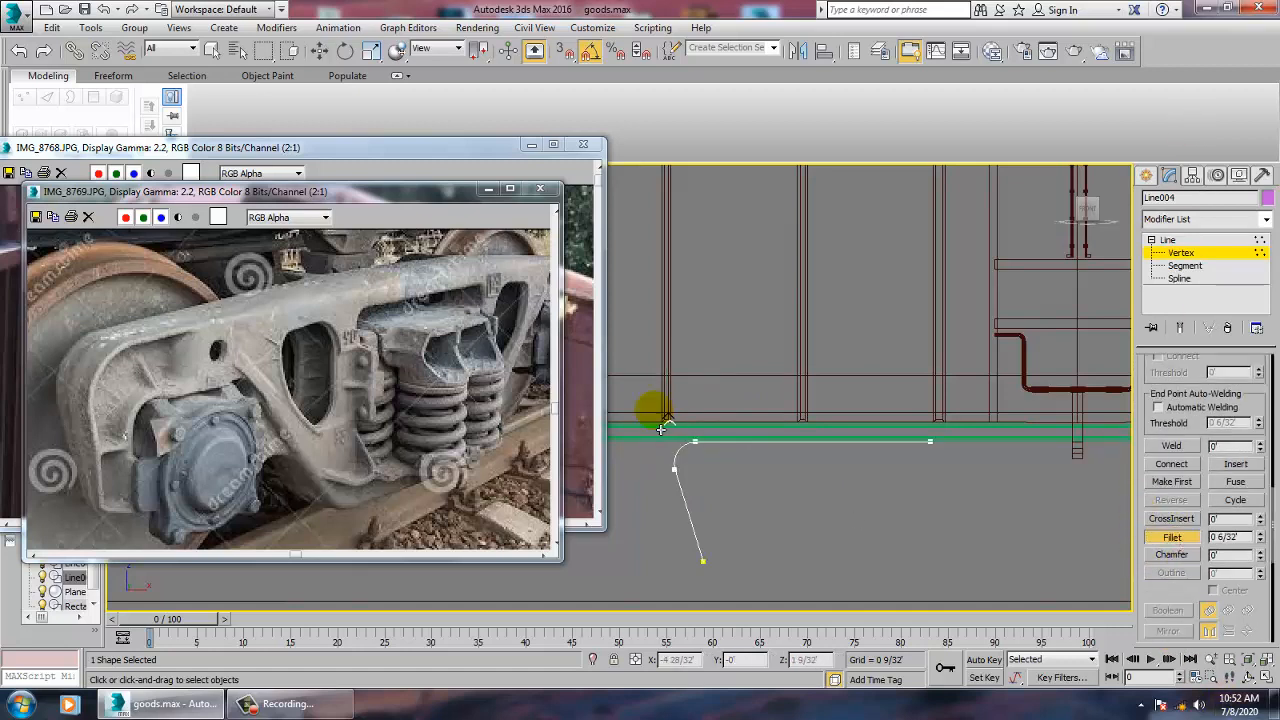
- Make the line display as a solid bar in the viewport with a rectangular section
click(1168, 240)
drag(1179, 374, 1163, 554)
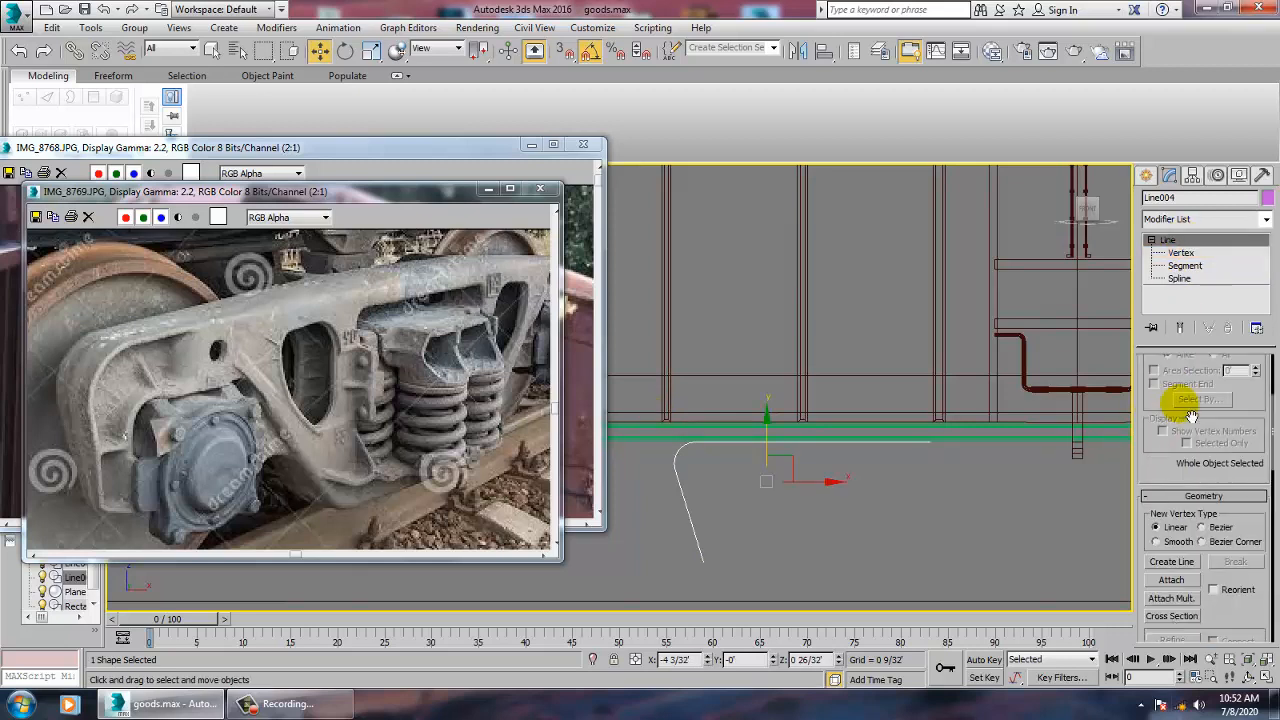
drag(1159, 405, 1162, 653)
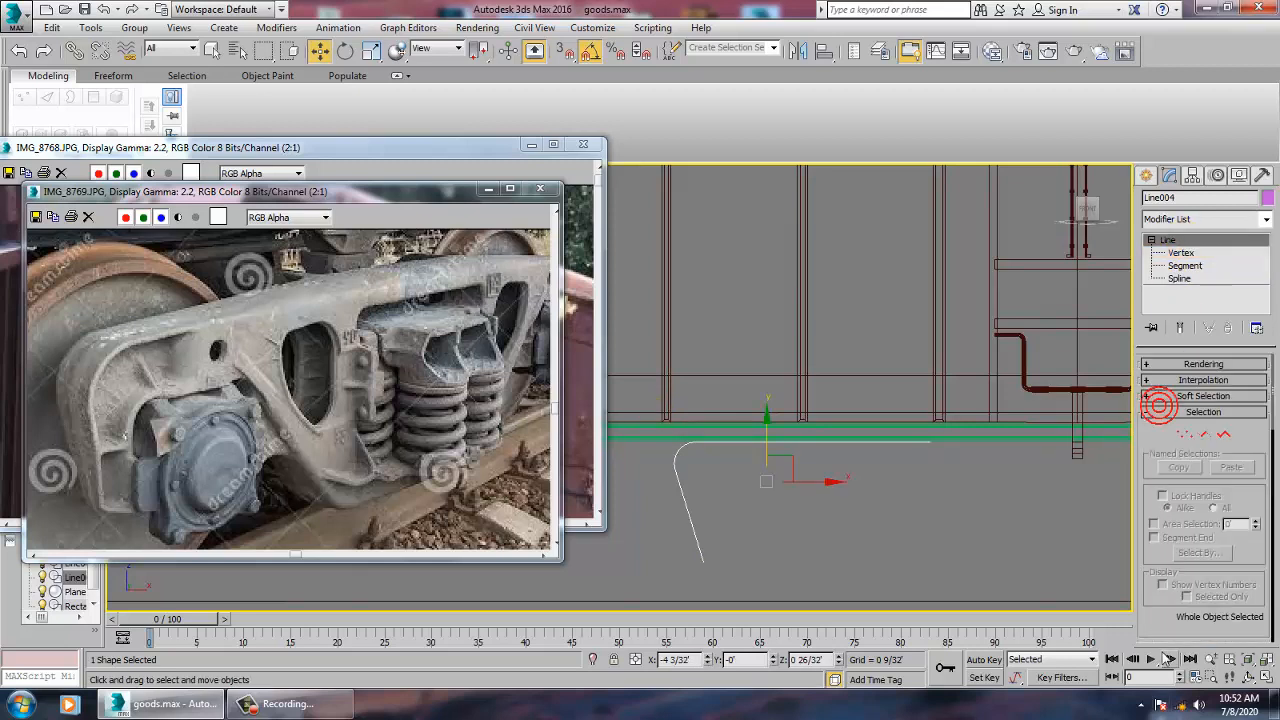
click(1166, 366)
click(1165, 390)
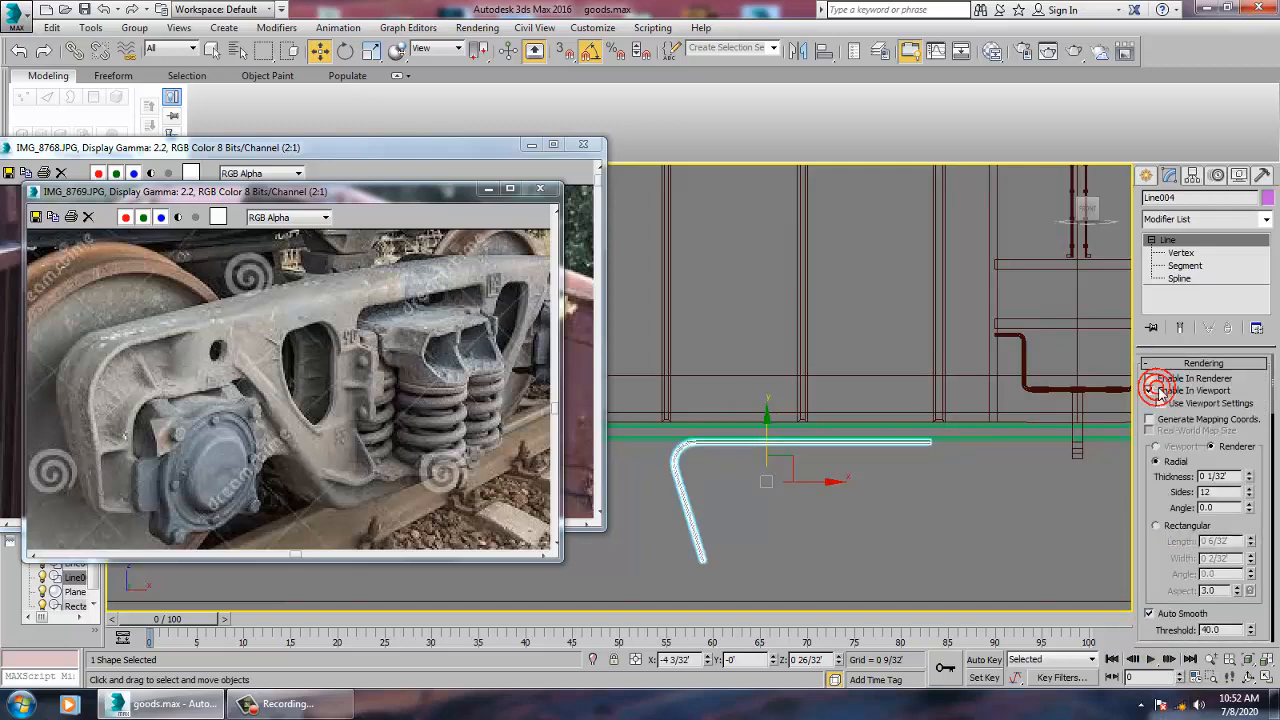
click(1172, 527)
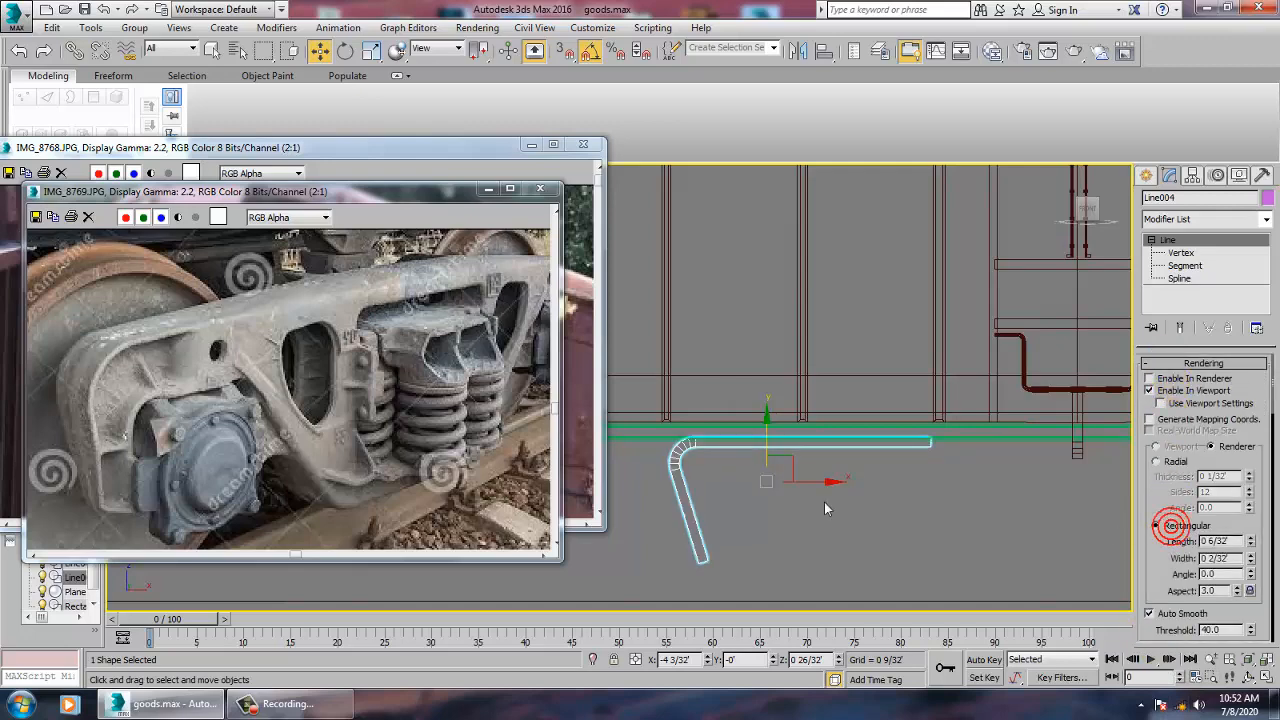
- Move the bar along Y to about -0 30/32', towards the wagon's side
key(alt+w)
right_click(926, 517)
key(z)
key(alt+w)
scroll(864, 487, down, 1)
scroll(864, 487, down, 6)
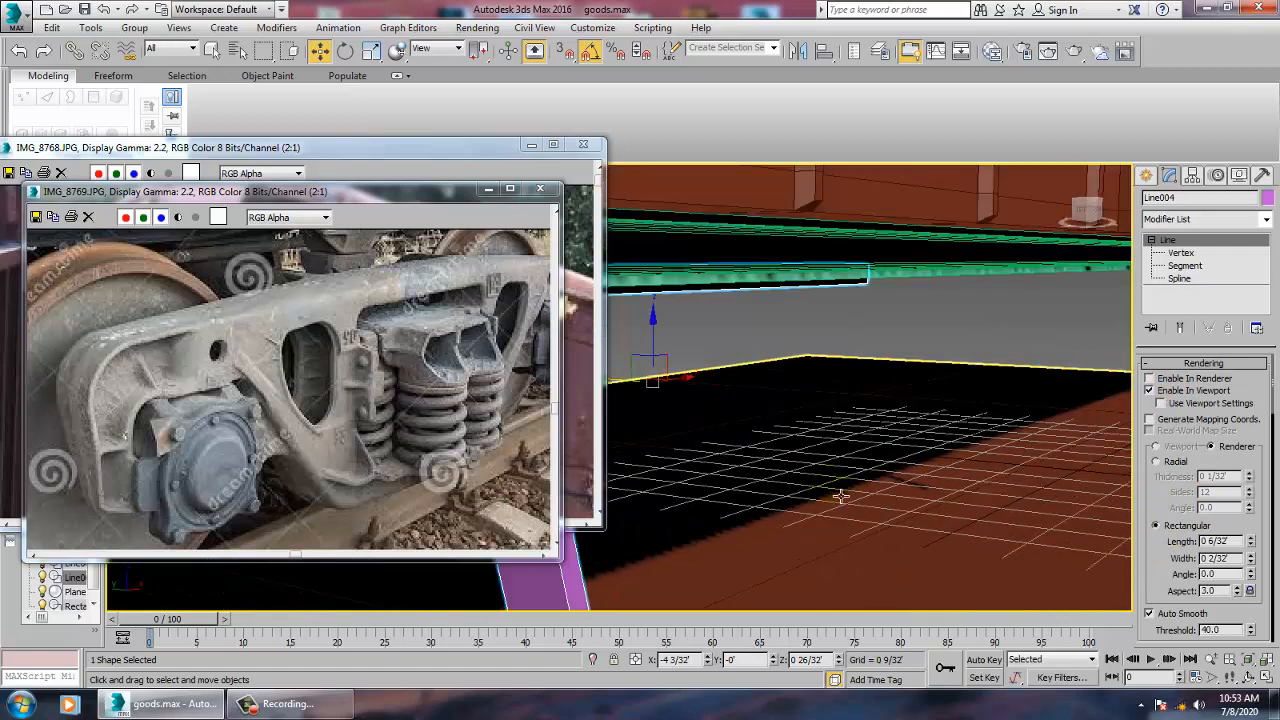
drag(761, 405, 876, 405)
key(alt+w)
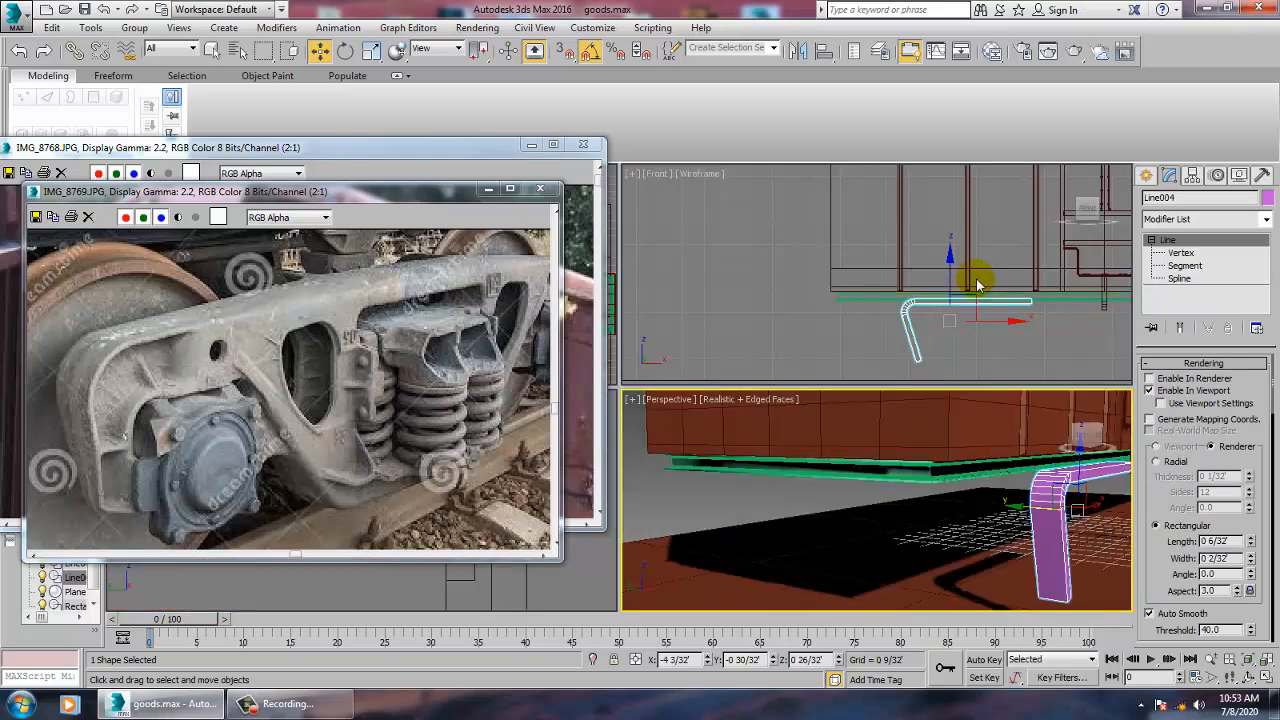
- Increase the width of the bar's rectangular section to 0 5/32' in the front view
right_click(977, 283)
key(alt+w)
scroll(1004, 271, up, 2)
middle_drag(840, 428, 864, 400)
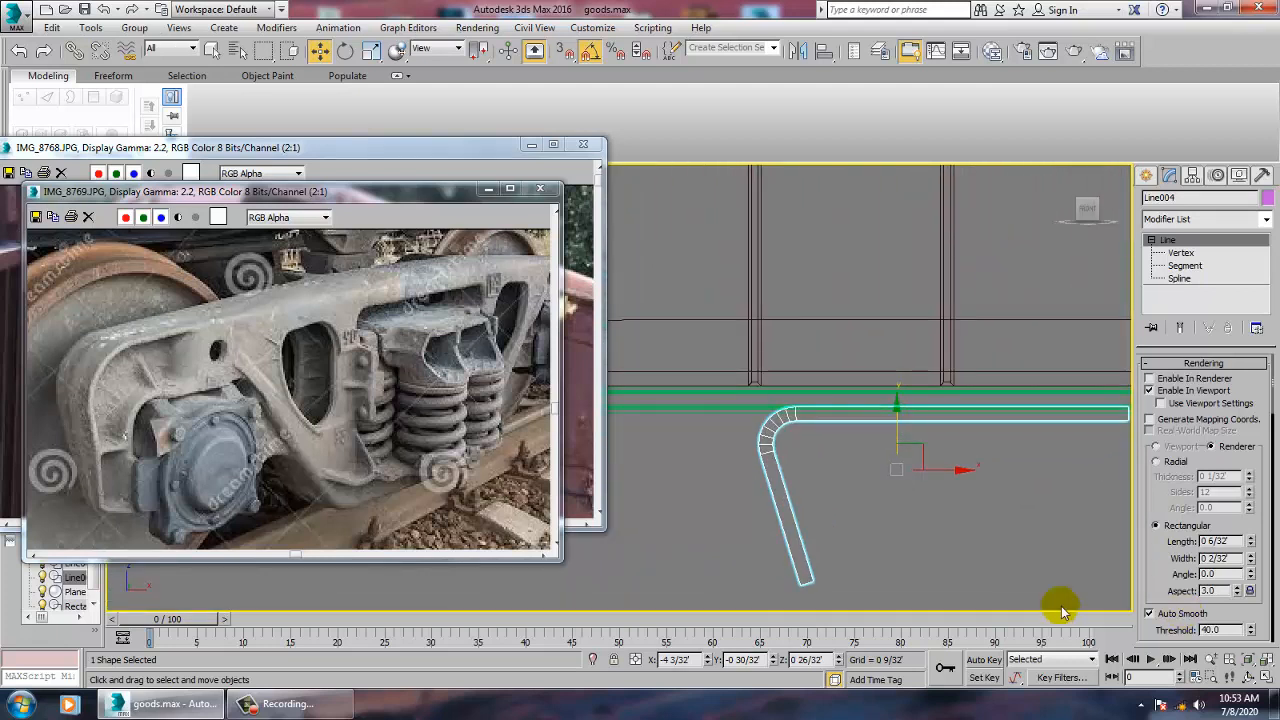
drag(1265, 517, 1243, 417)
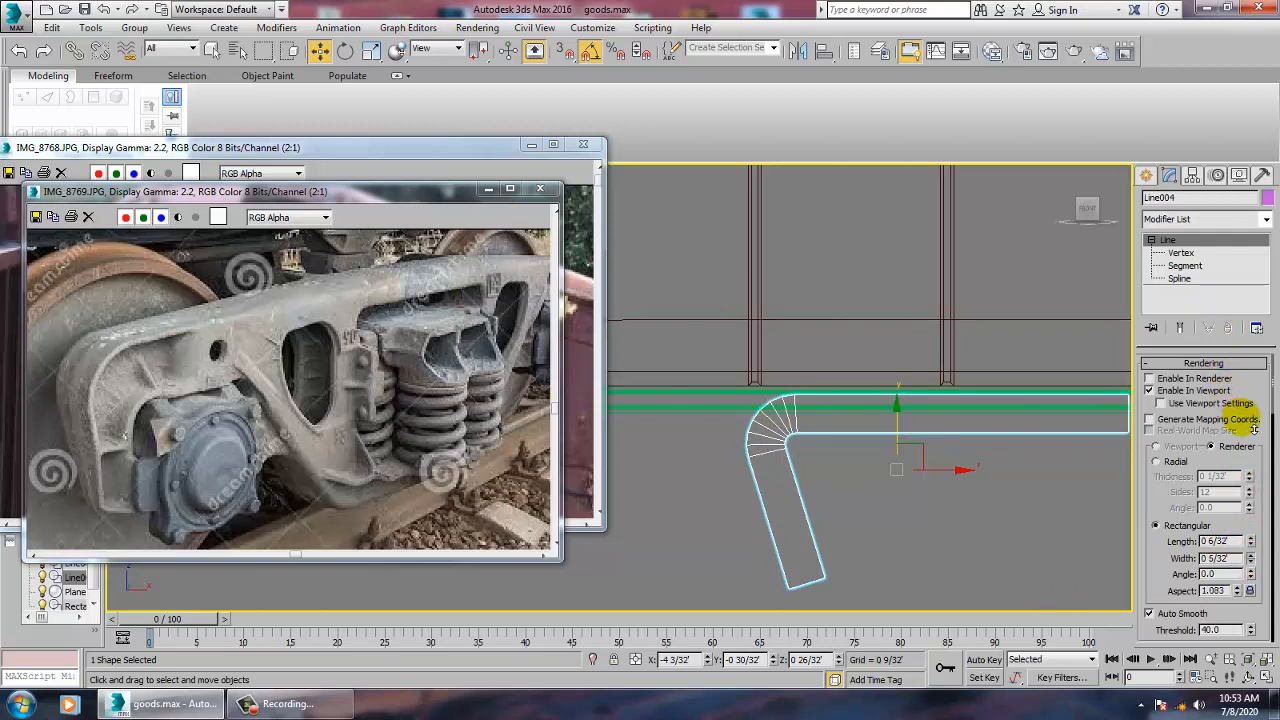
- Shift the vertex at the lower end of the bar's slanted leg along X to about -4 19/32'
middle_drag(780, 550, 788, 479)
key(1)
drag(754, 488, 874, 520)
drag(689, 271, 844, 511)
key(e)
key(ctrl+z)
key(ctrl+z)
key(w)
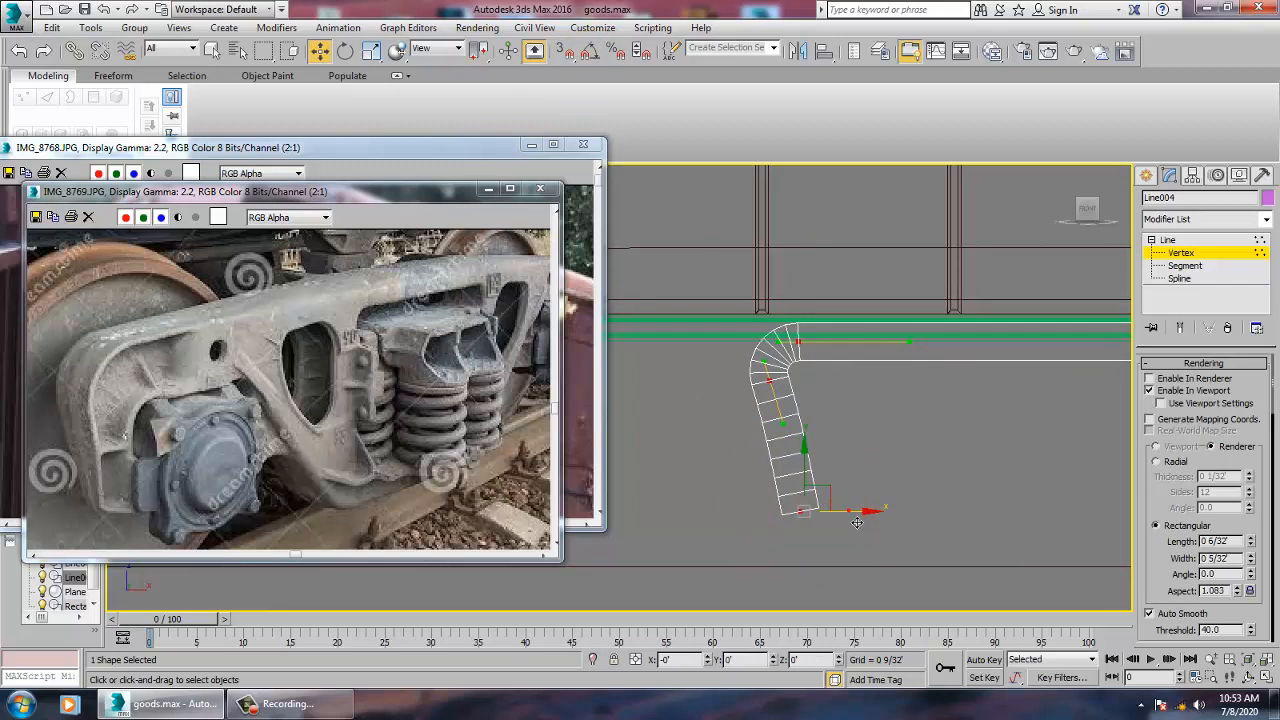
drag(890, 459, 734, 566)
drag(865, 521, 865, 518)
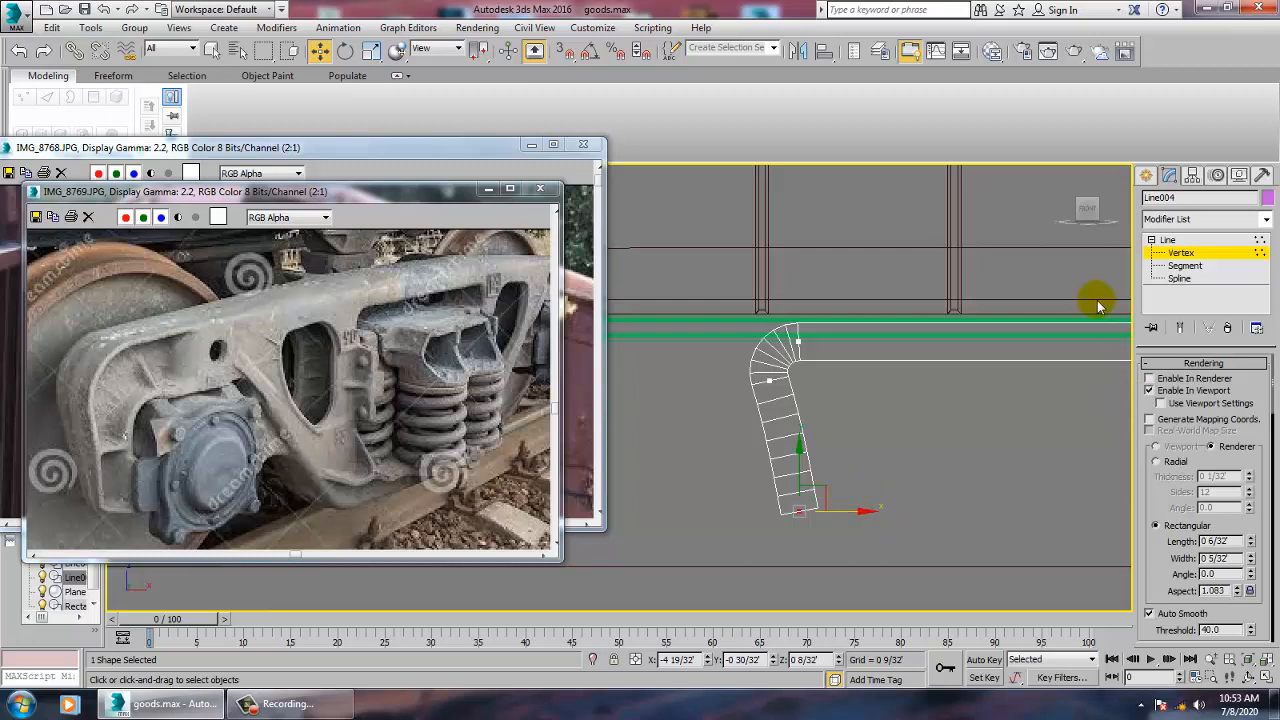
- Increase the bar's rectangular width to 0 8/32' and shift the lower vertex of its bend along X to about -4 25/32'
click(1198, 241)
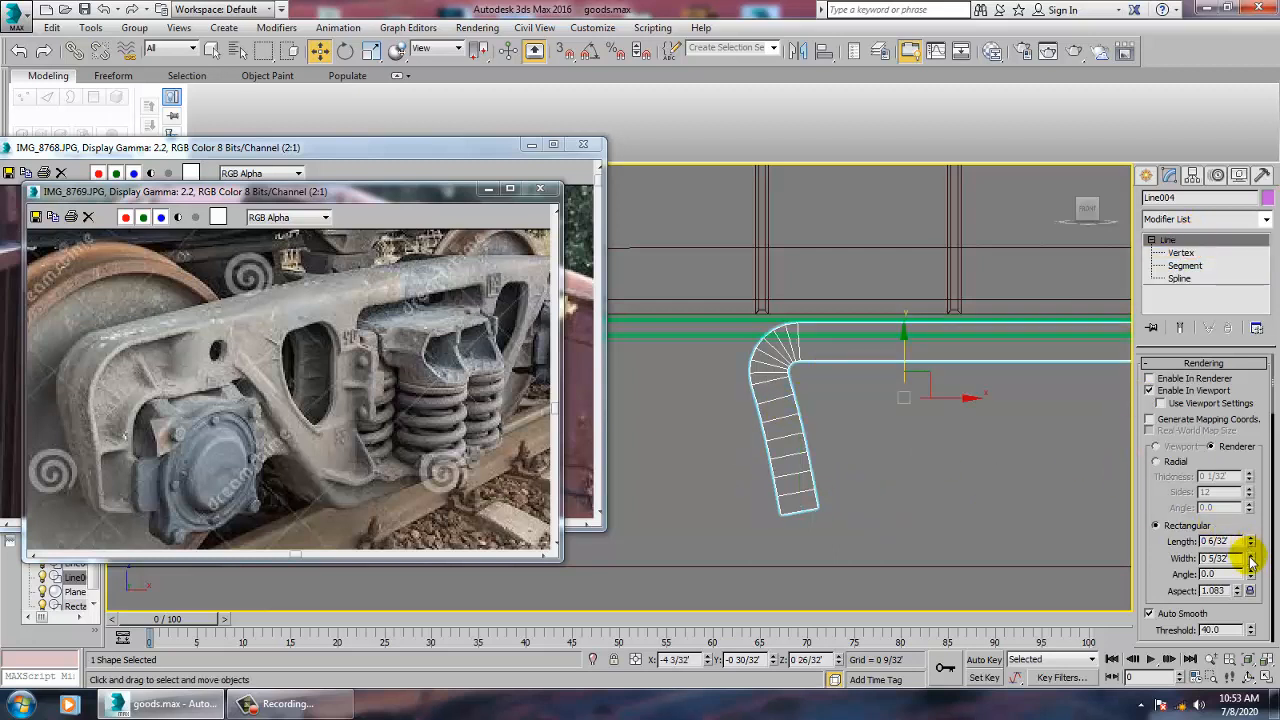
drag(1251, 560, 1255, 539)
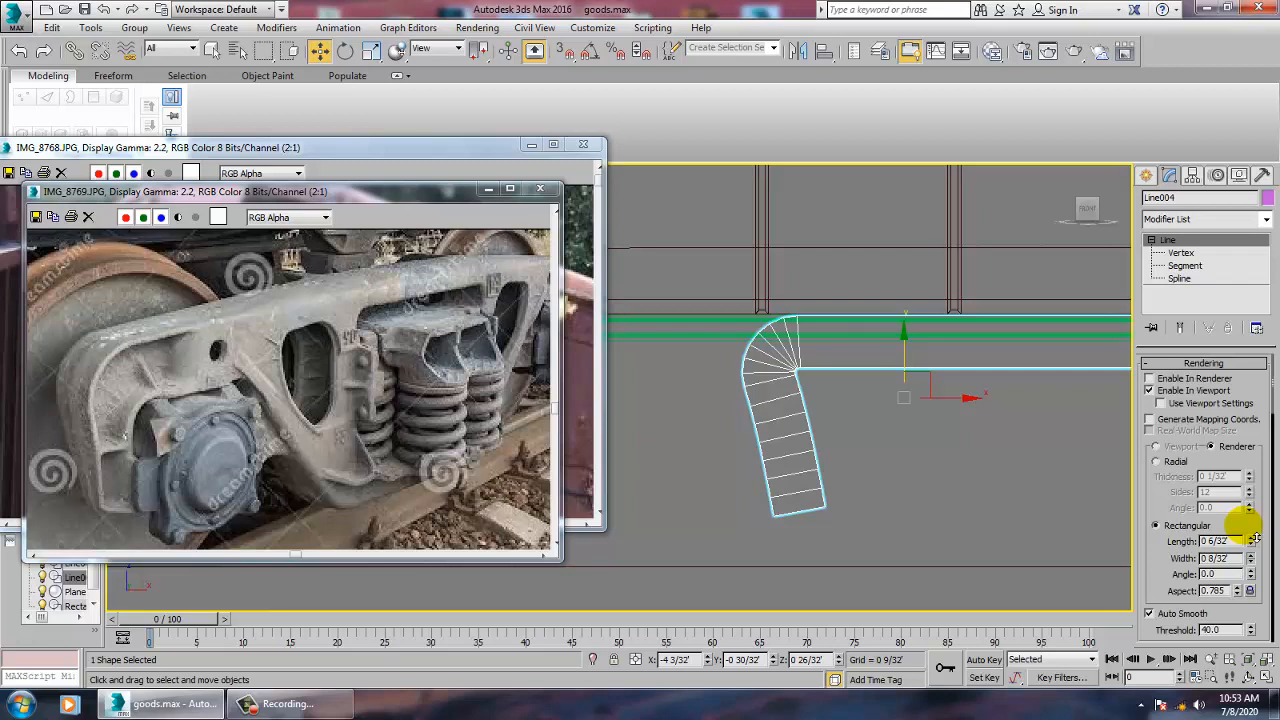
key(1)
click(798, 510)
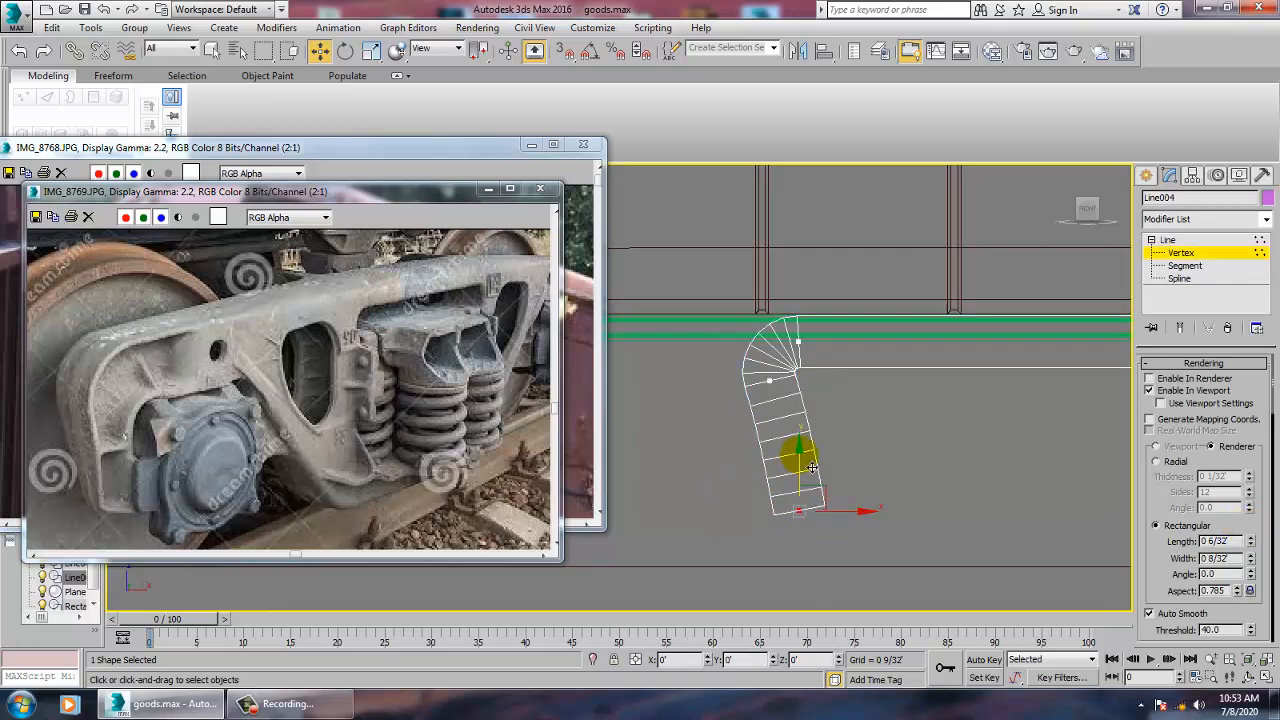
click(768, 381)
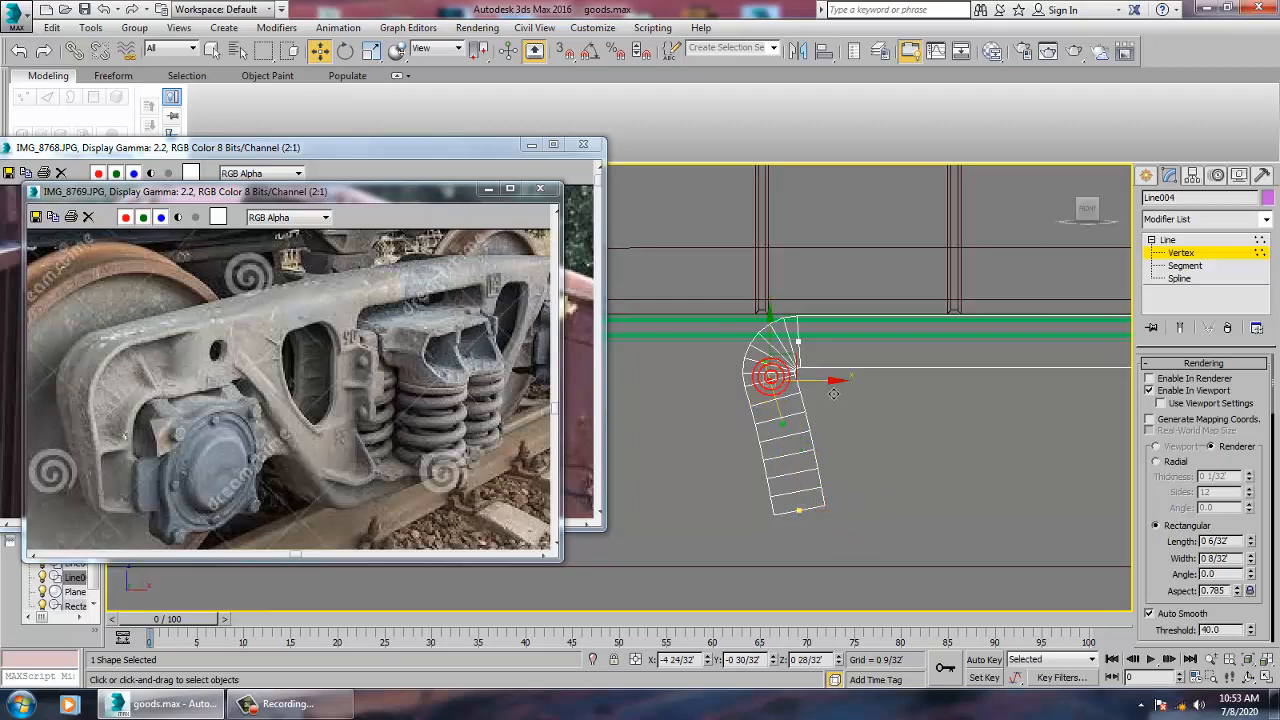
drag(821, 381, 813, 381)
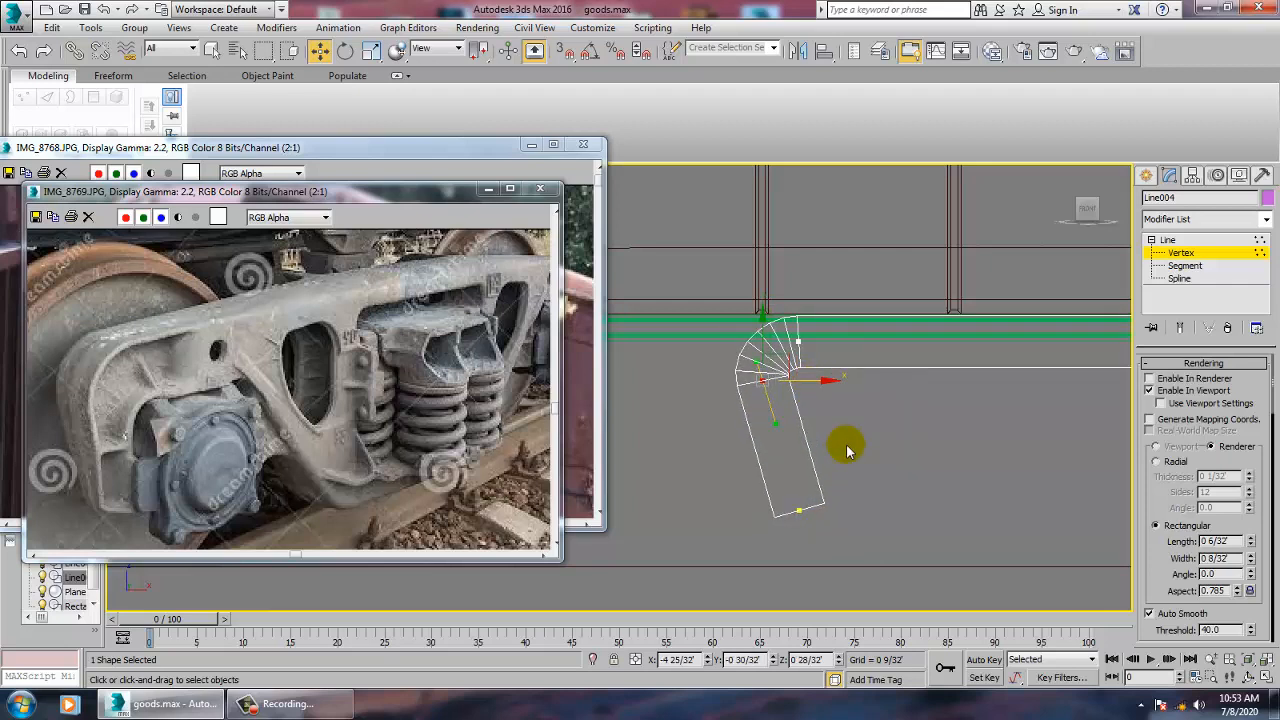
- Try to rotate the two vertices at the bar's bend in the front view
click(798, 341)
key(e)
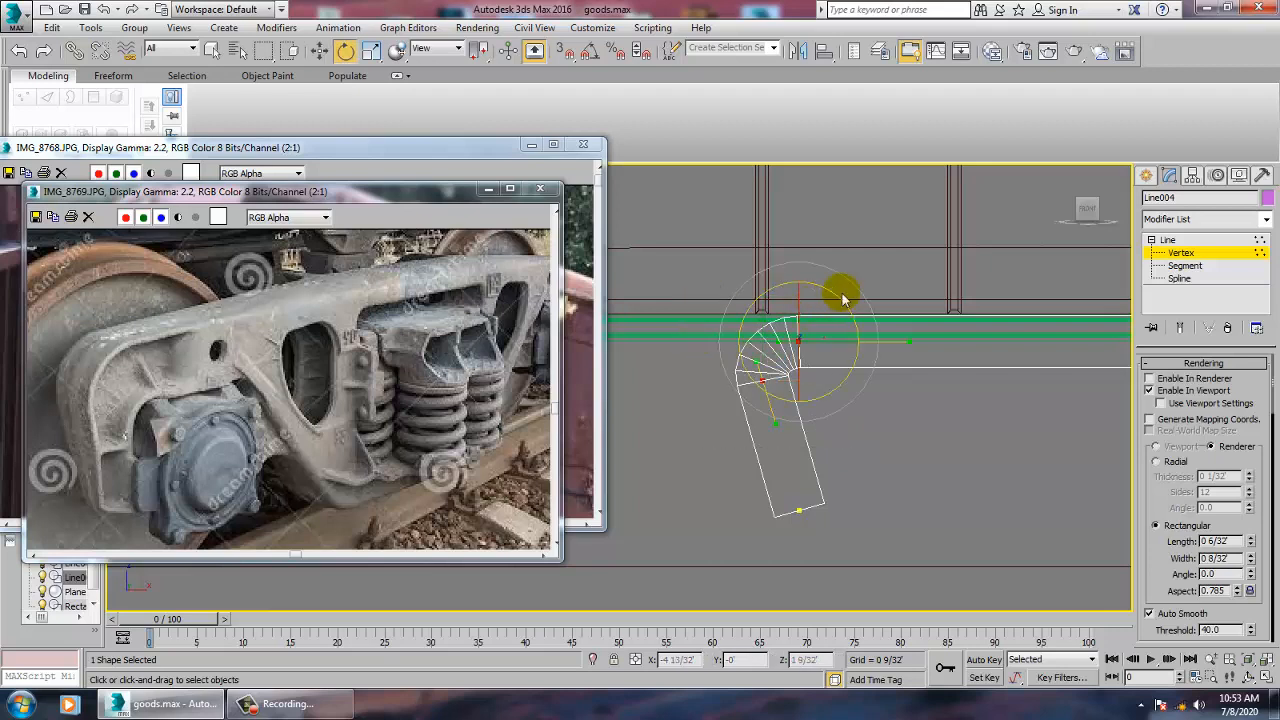
drag(873, 306, 862, 399)
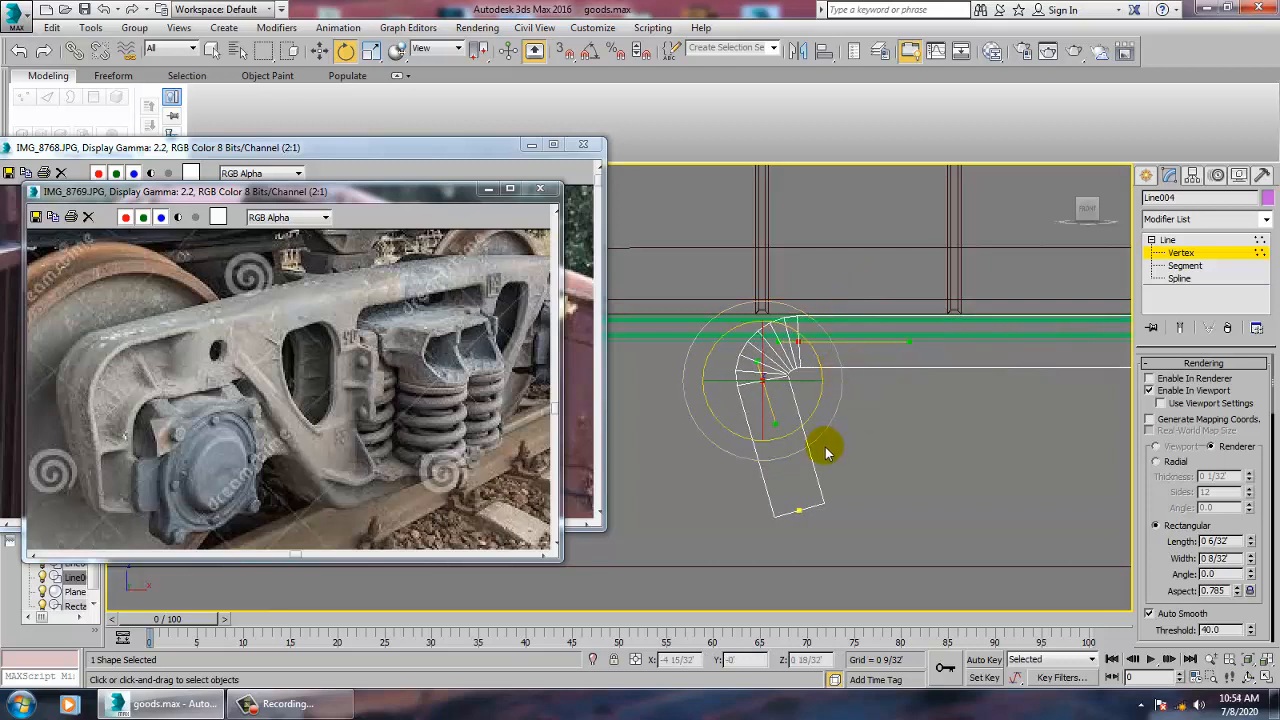
key(w)
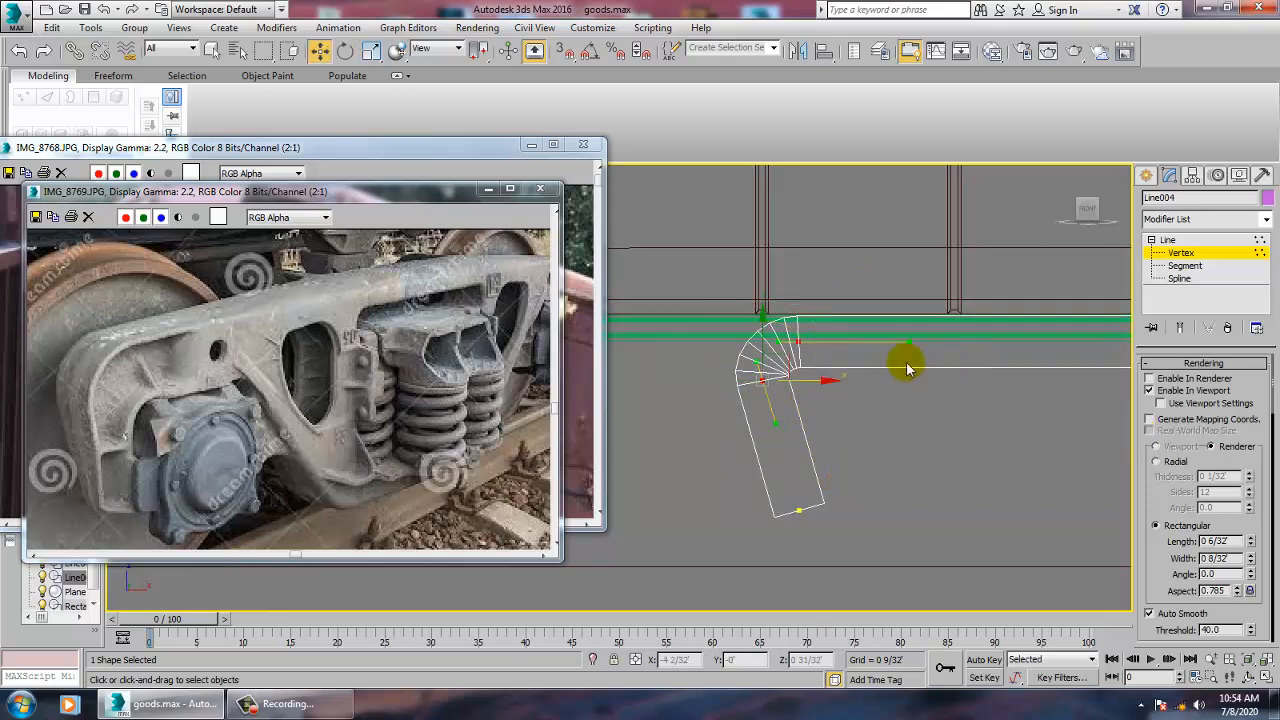
- Convert the bar to Editable Poly and add lengthwise edge loops near both edges of its front face with Swift Loop
right_click(906, 362)
mouse_move(940, 520)
click(1060, 546)
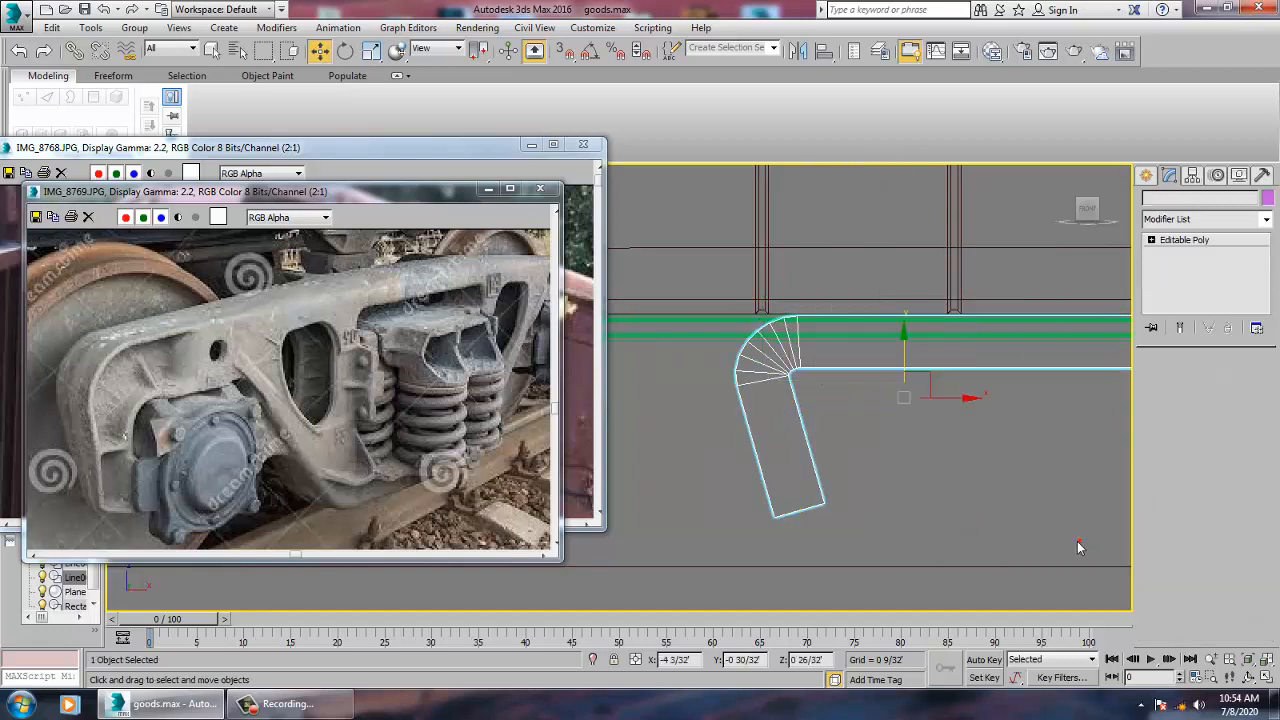
click(568, 96)
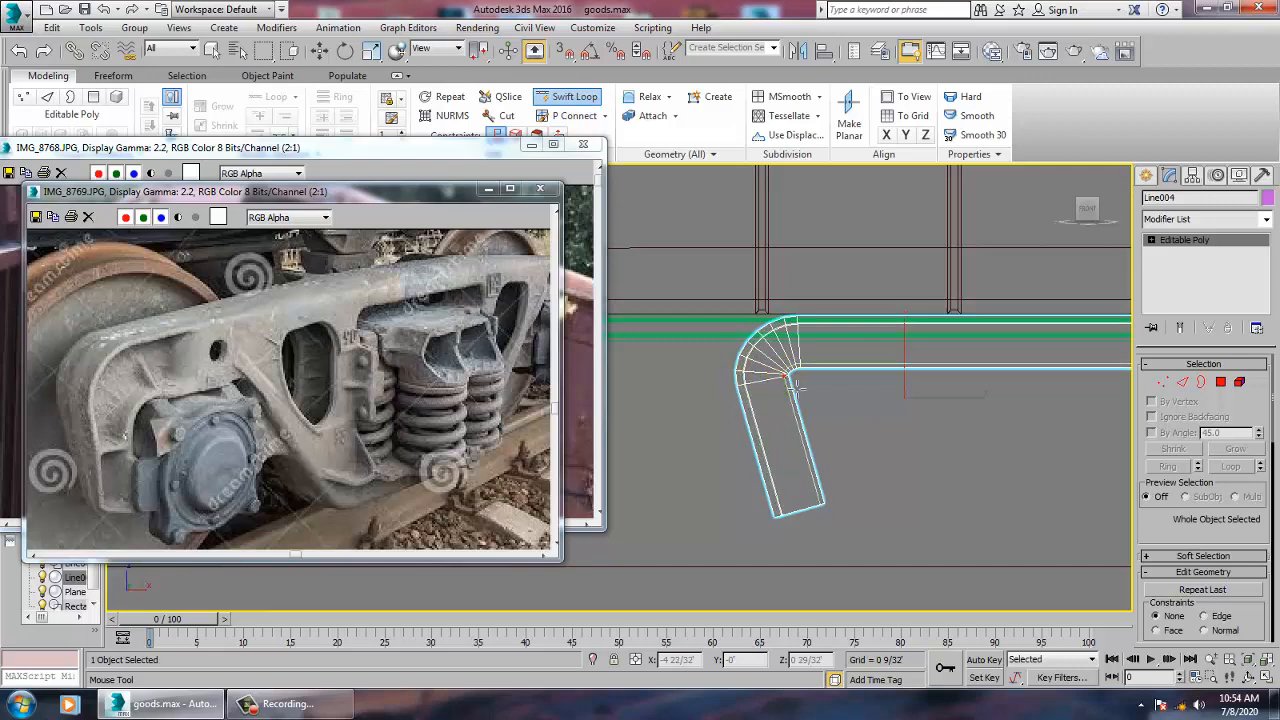
right_click(794, 389)
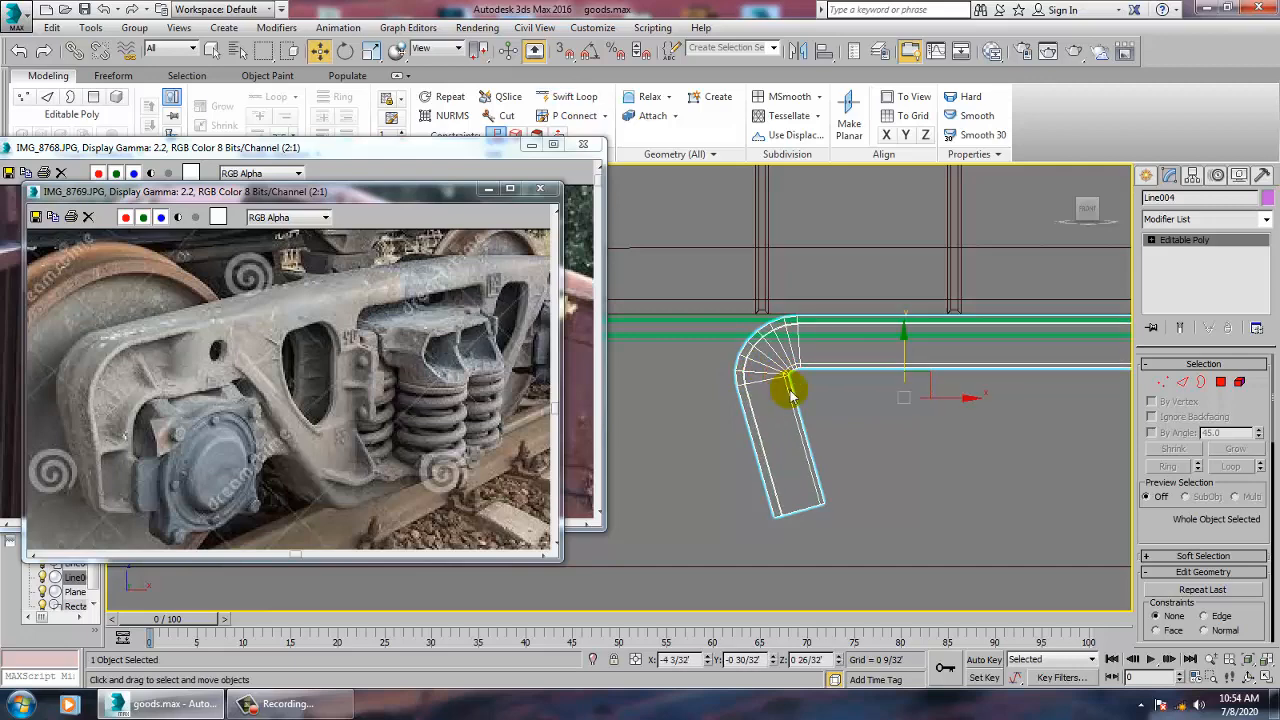
- Select the front-face polygons of the slanted leg and the curved bend, leaving out the straight horizontal section
click(1186, 386)
click(1221, 382)
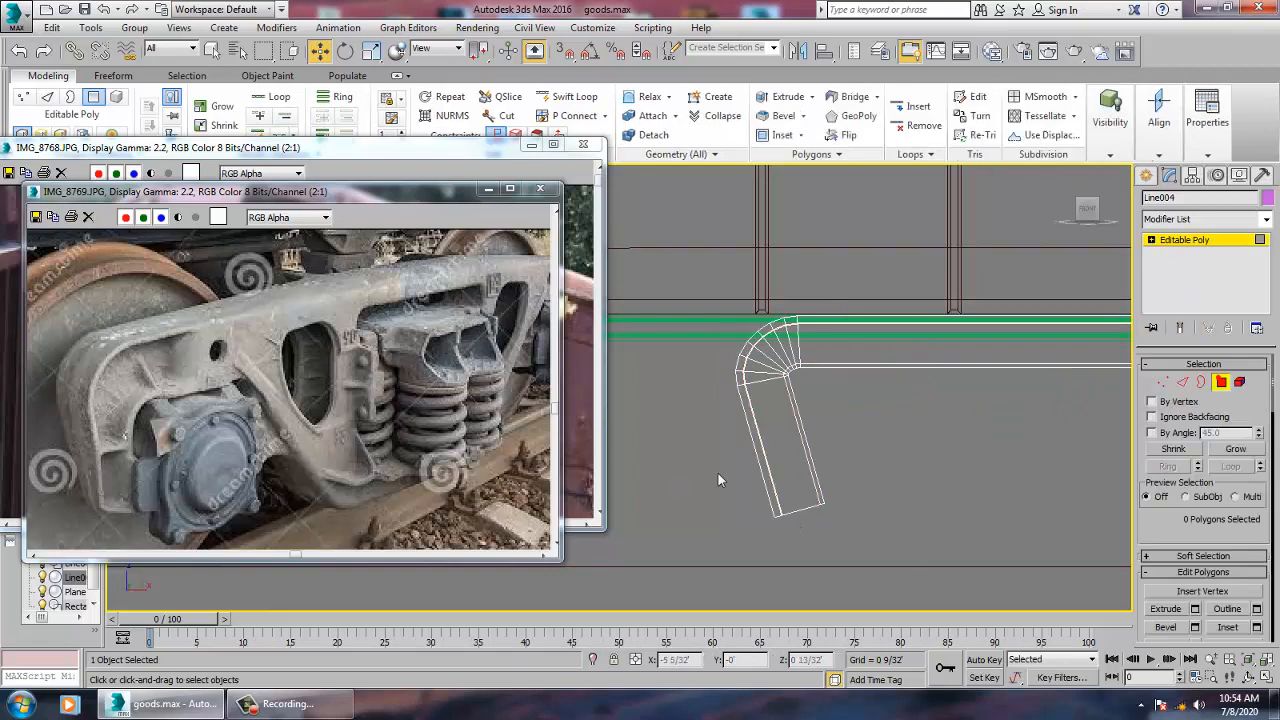
click(783, 430)
ctrl+click(771, 374)
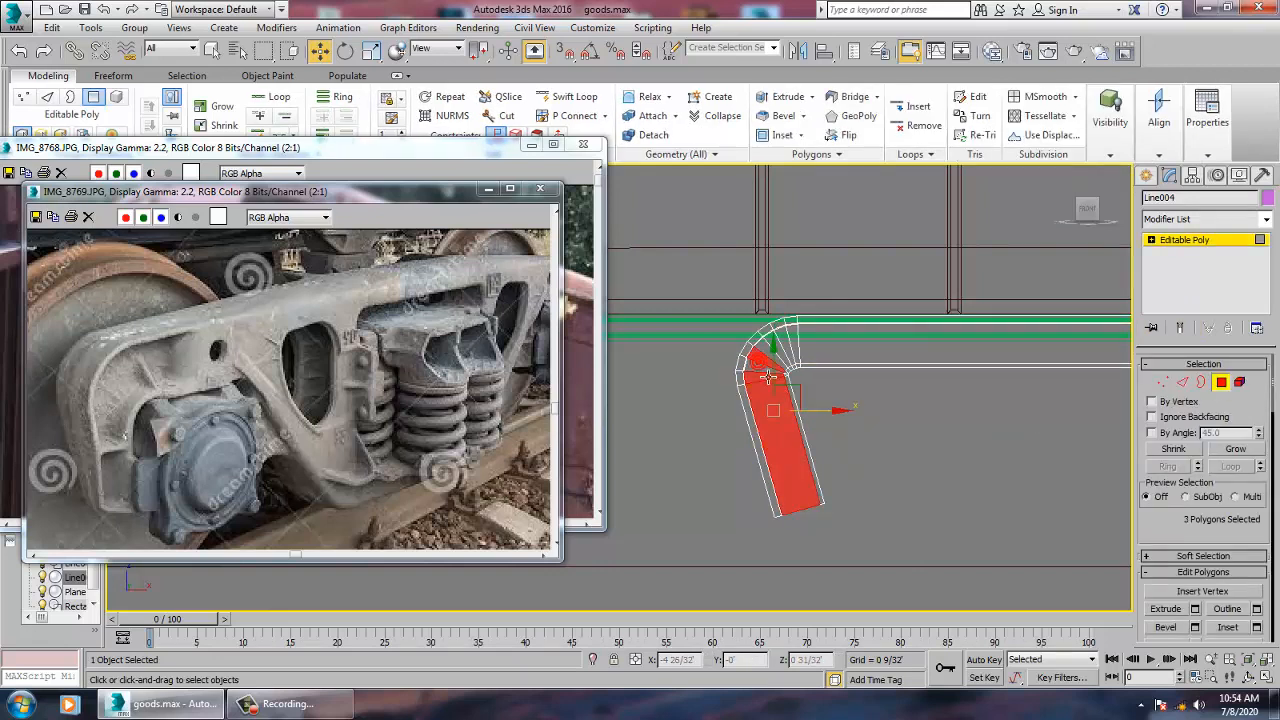
ctrl+click(779, 361)
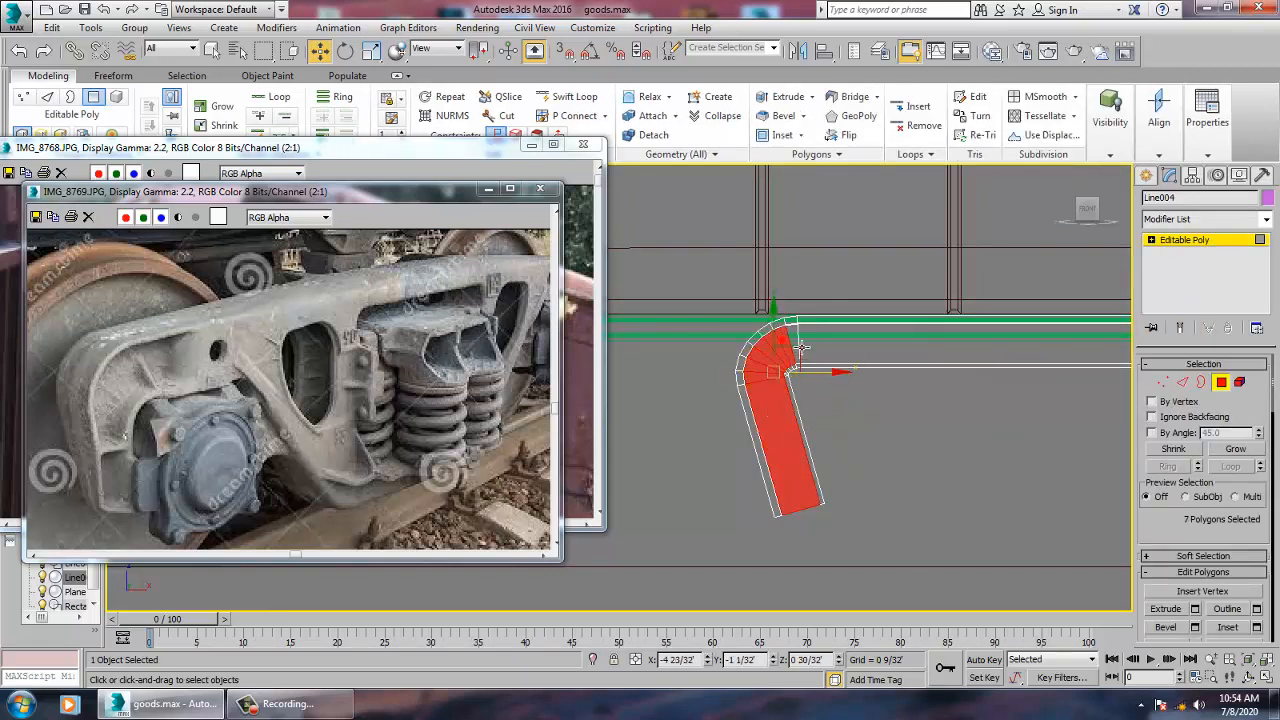
ctrl+click(837, 355)
middle_drag(1028, 408, 902, 413)
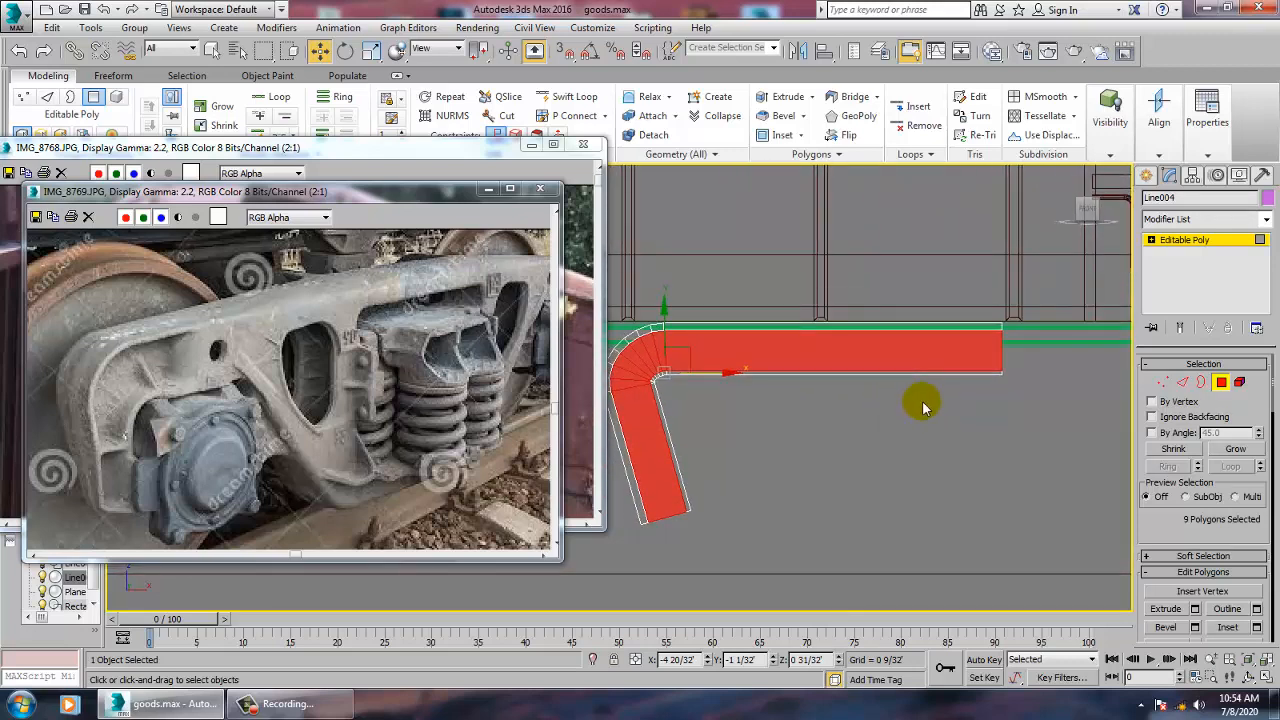
alt+drag(792, 291, 916, 433)
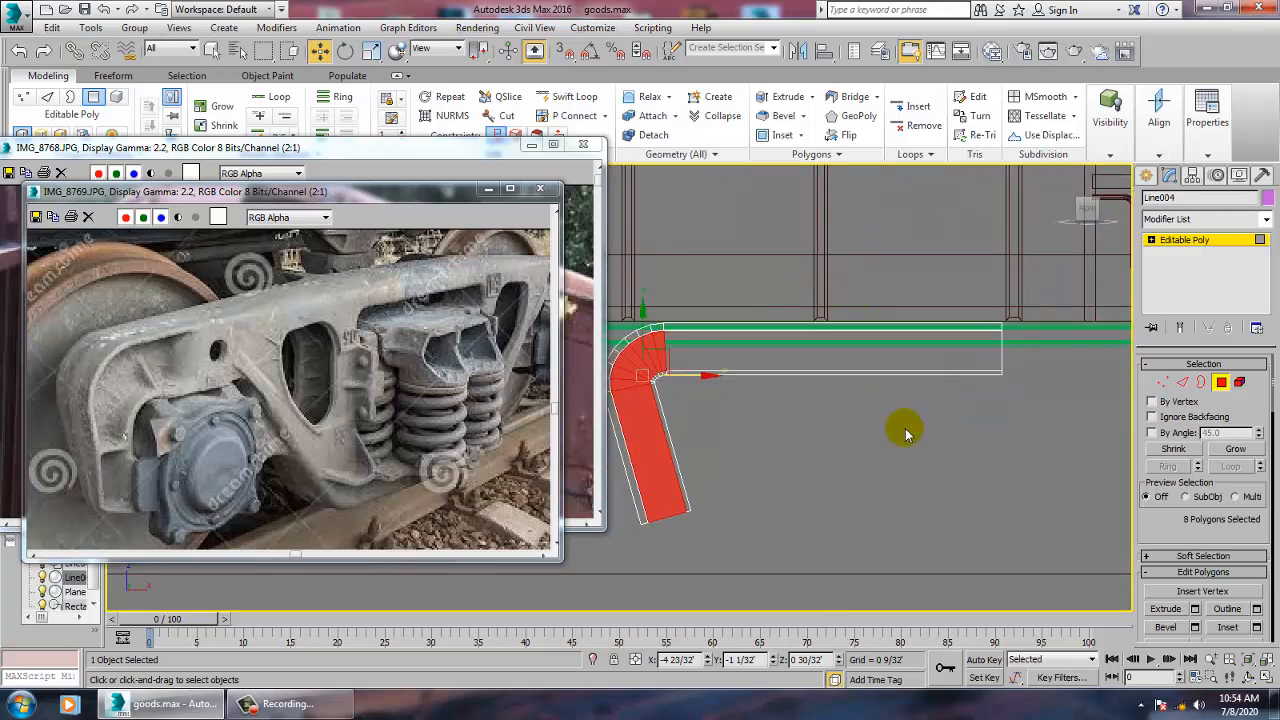
- Deselect alternate wedge polygons in the bend, working in the perspective view
key(alt+w)
right_click(1000, 523)
key(alt+w)
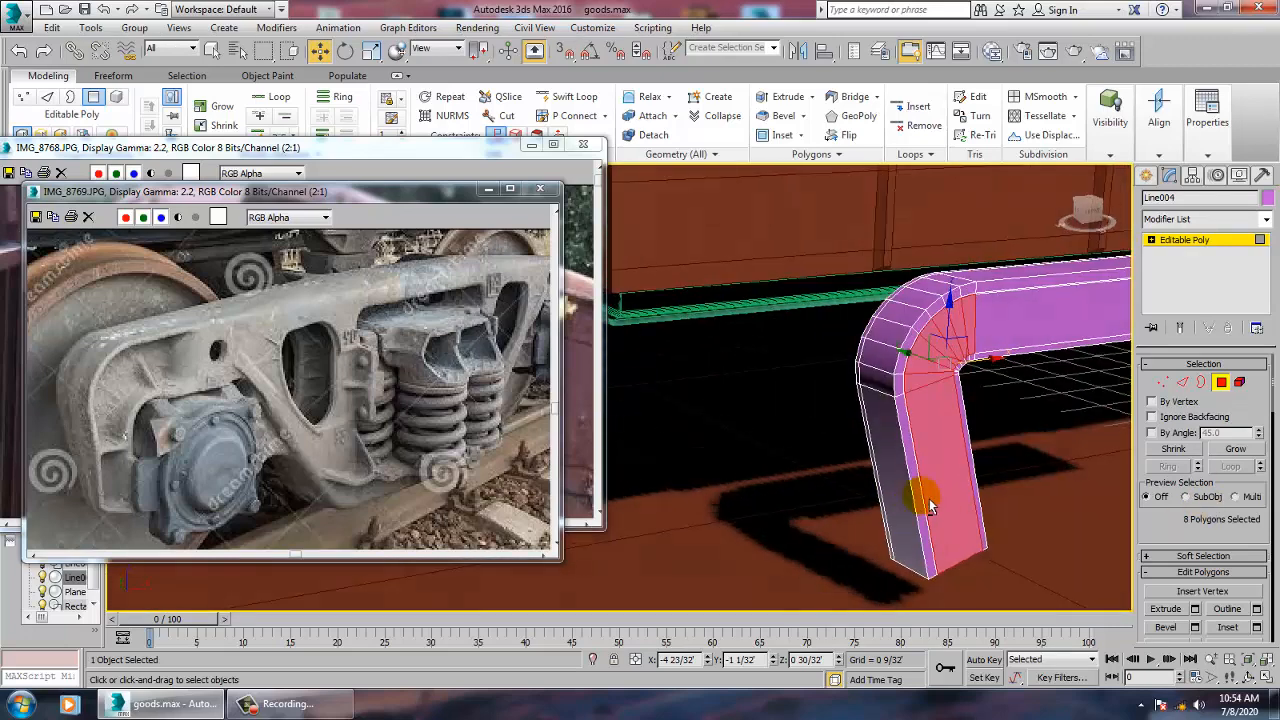
alt+middle_drag(923, 500, 953, 473)
scroll(948, 462, up, 5)
scroll(952, 473, down, 5)
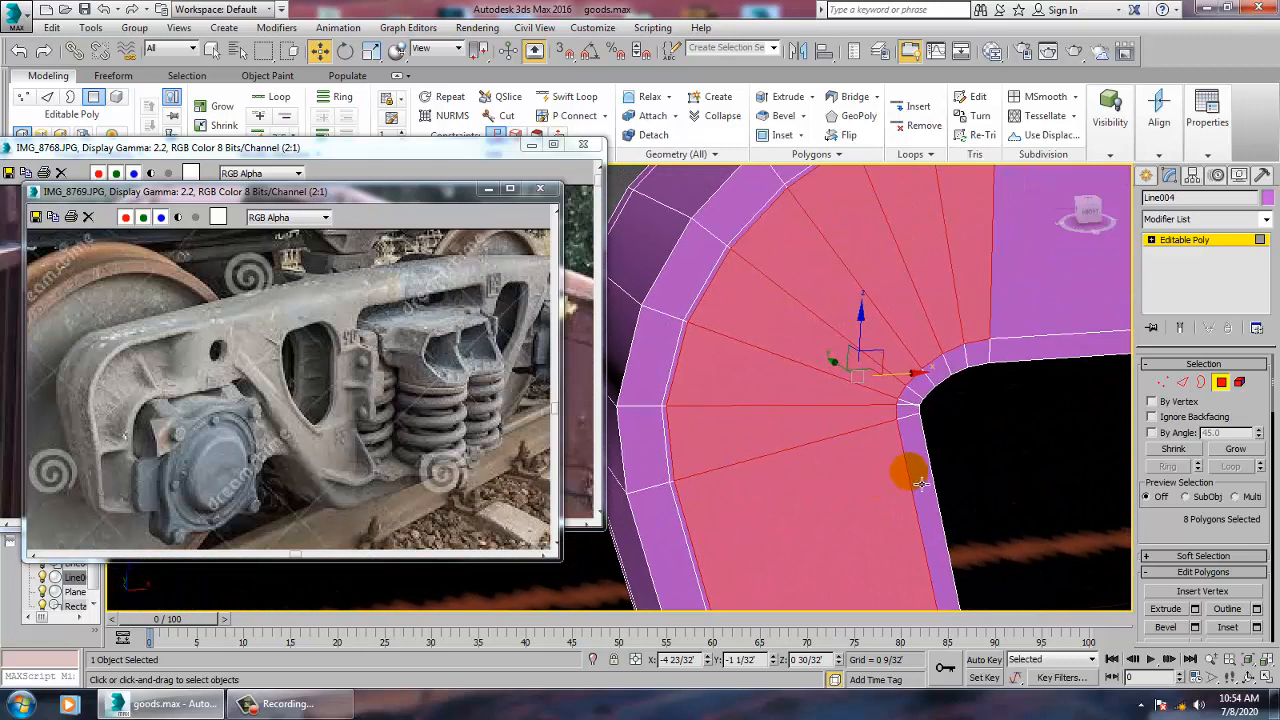
alt+click(805, 296)
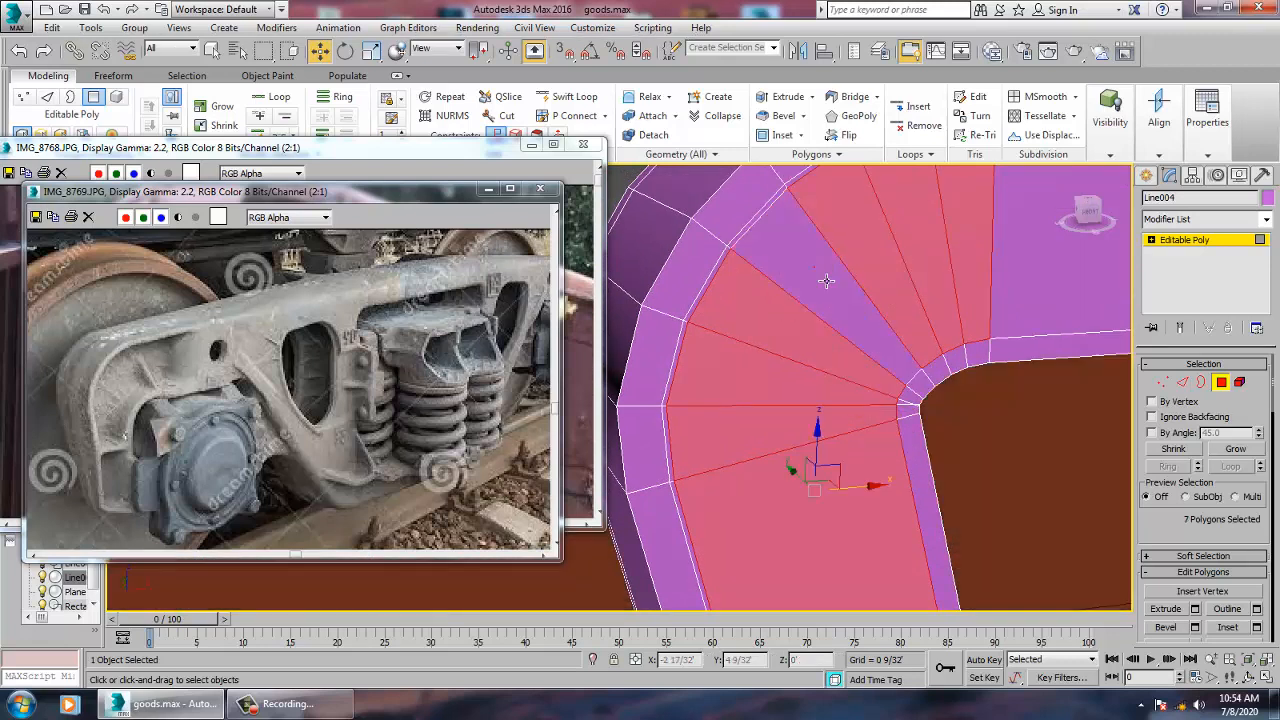
click(937, 270)
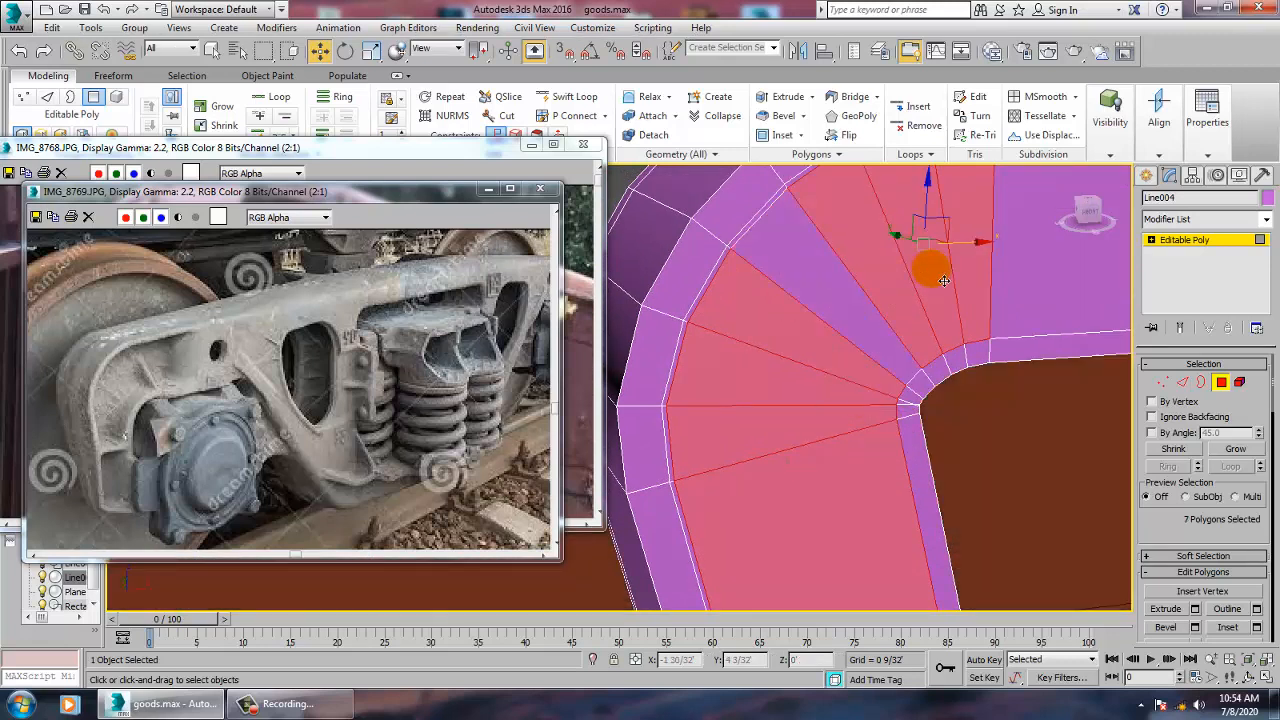
alt+click(944, 281)
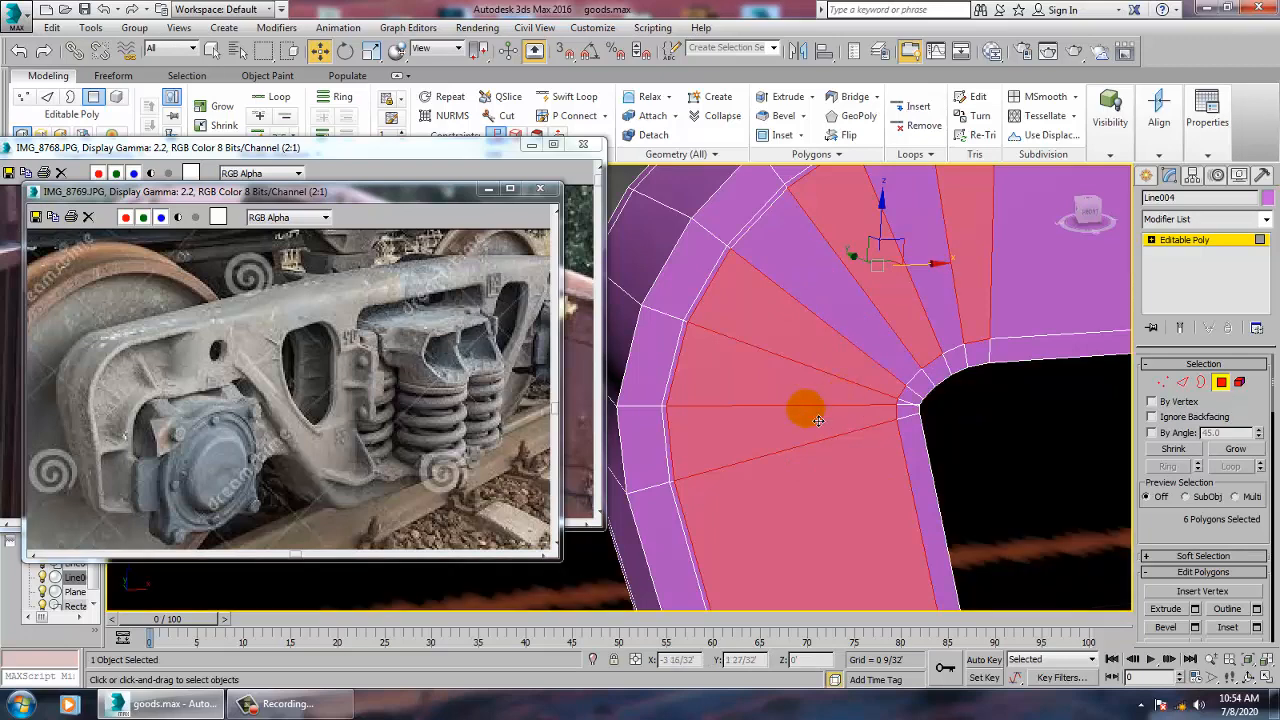
alt+click(756, 388)
- Bevel the selected polygons inward with a height of -0 1/32' and an outline of -0'
click(1255, 627)
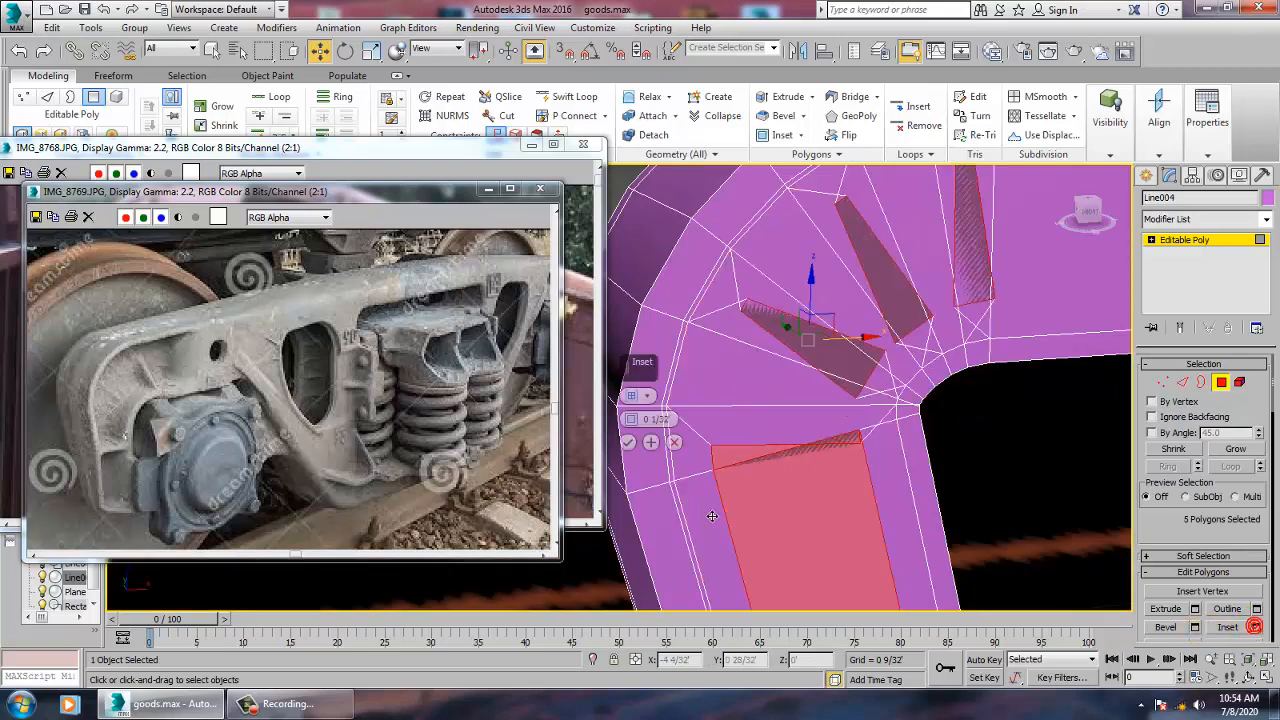
click(674, 442)
click(1195, 627)
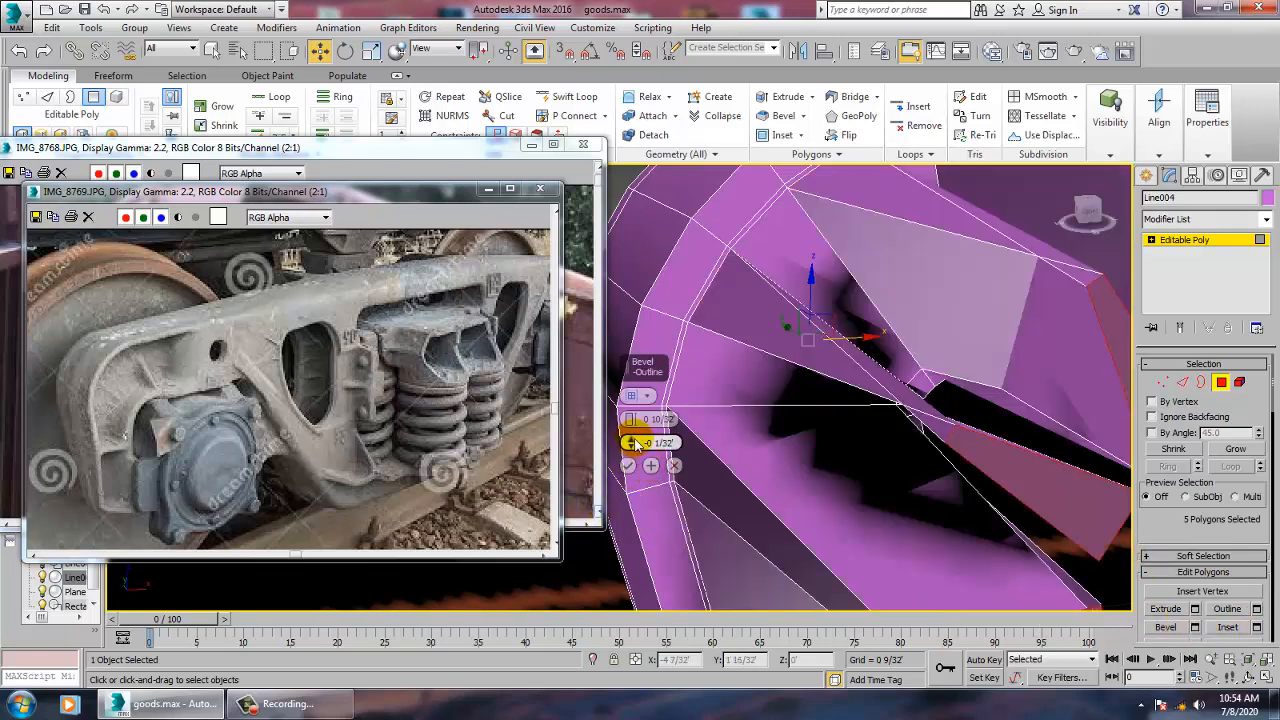
drag(631, 420, 651, 457)
click(651, 465)
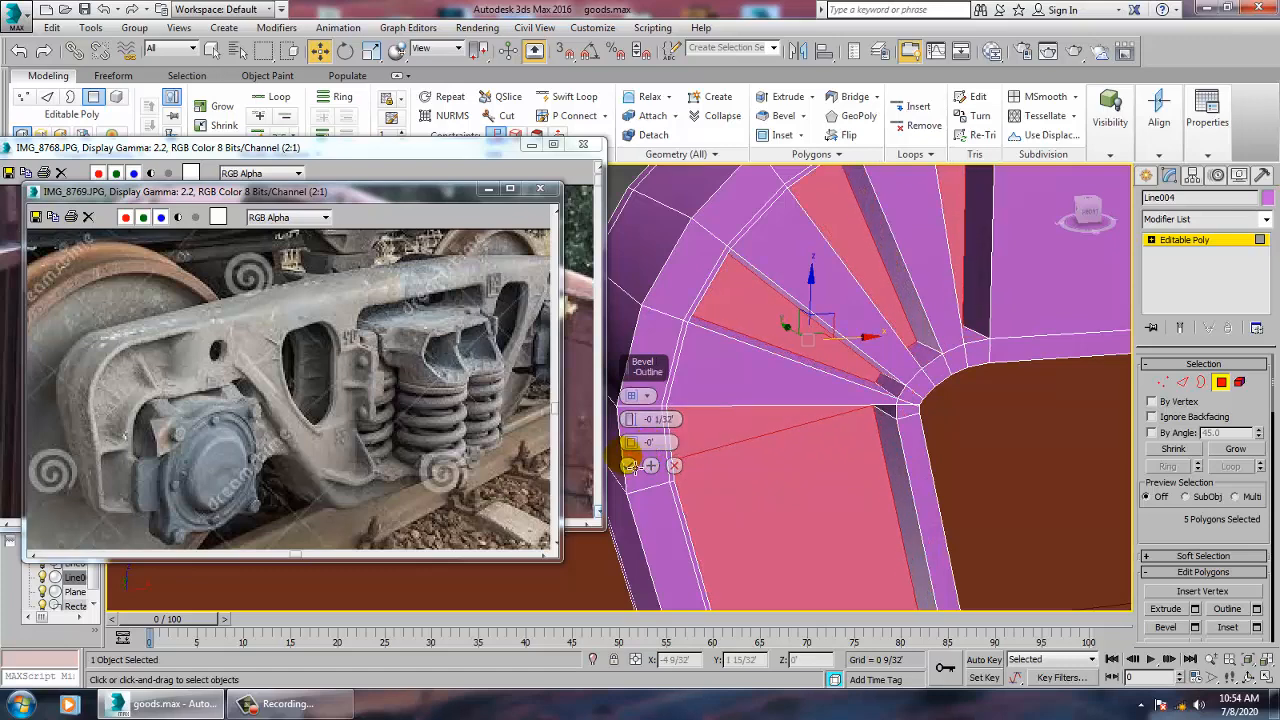
click(631, 468)
- Raise the outer corner vertices of the leg's lower end by about 0 1/32' along Z to level the end
scroll(814, 434, down, 5)
alt+middle_drag(816, 434, 849, 413)
alt+middle_drag(826, 403, 812, 465)
key(1)
drag(739, 554, 663, 449)
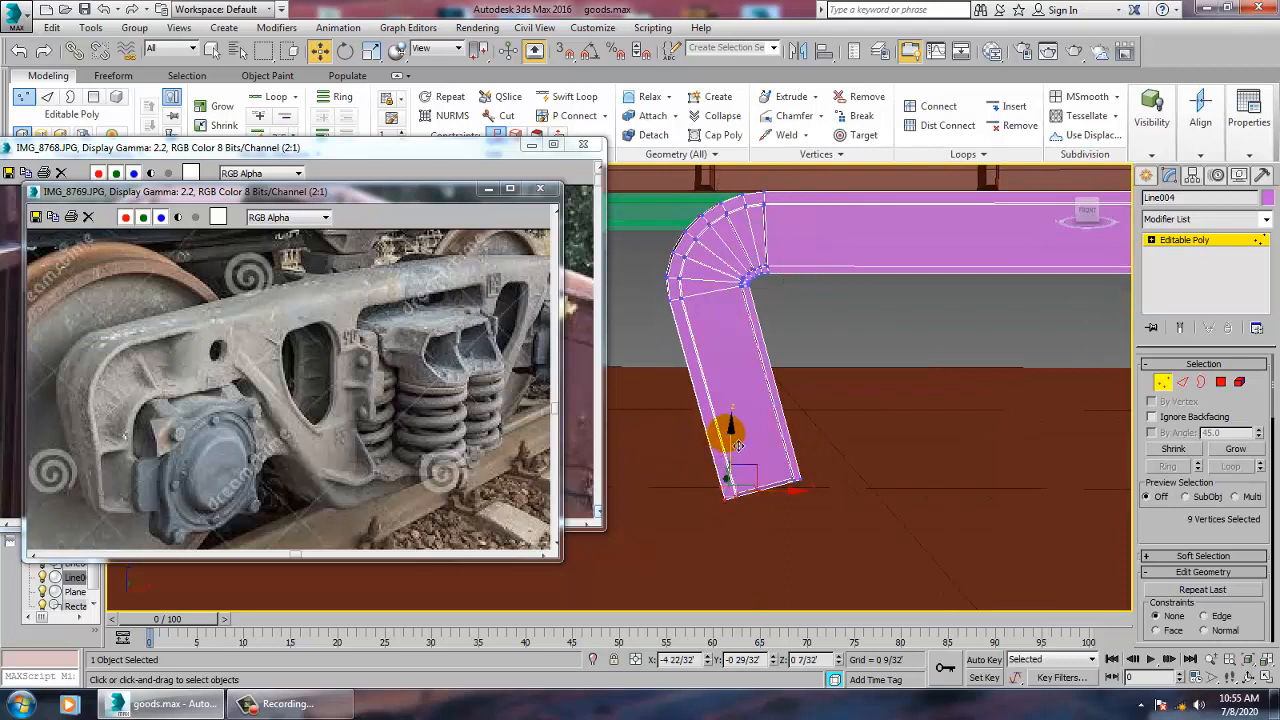
click(737, 422)
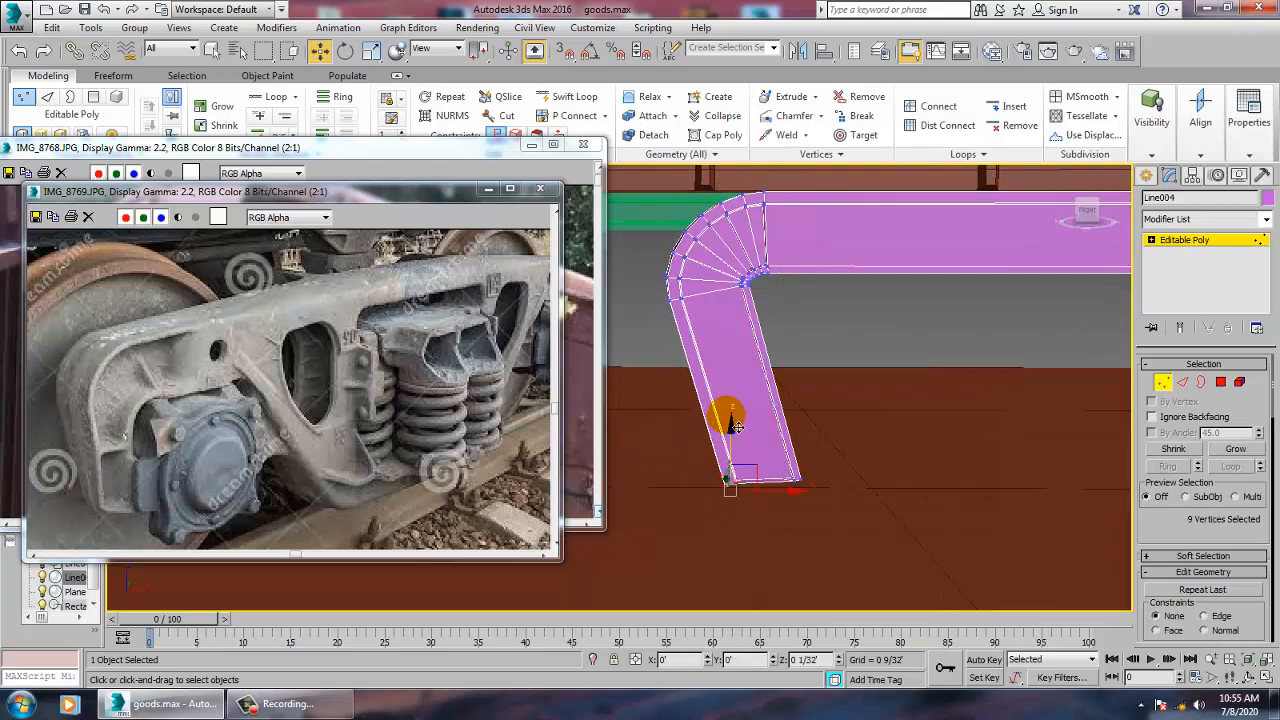
- Shift the leg's lower end along X to about -4 24/32', and taper it by moving its inner vertices to about -4 22/32'
drag(867, 439, 644, 550)
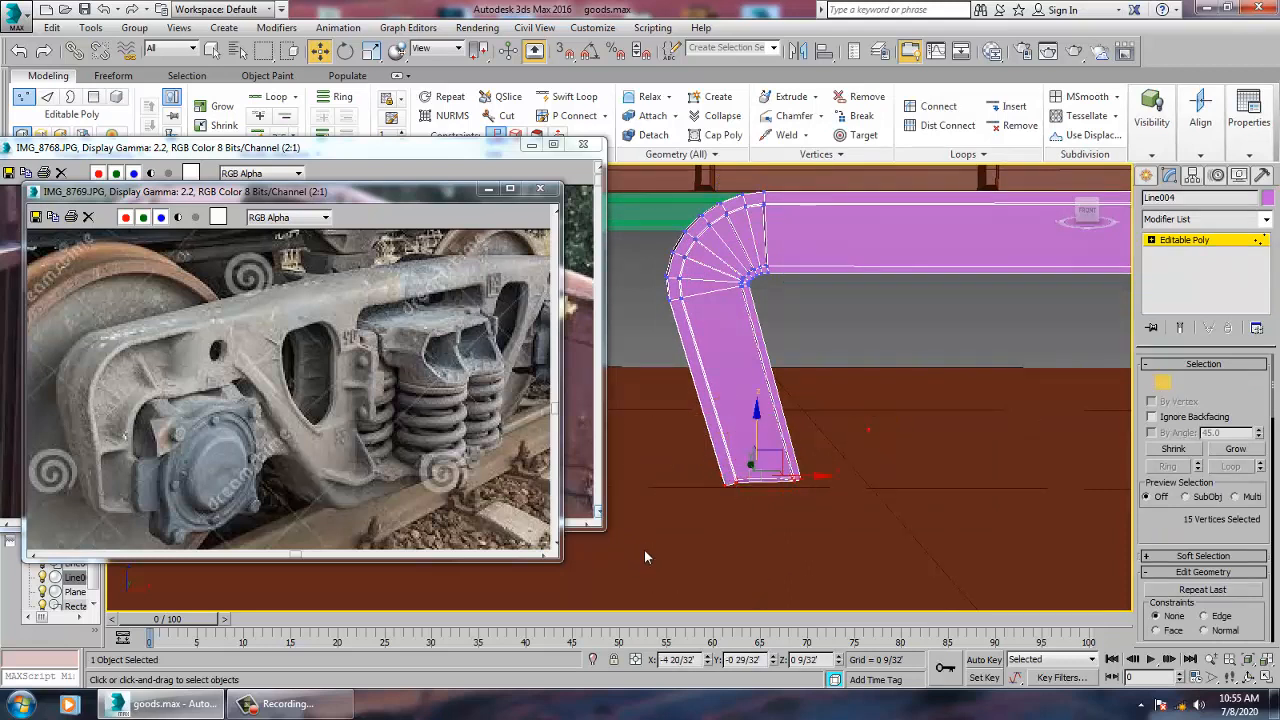
drag(823, 485, 786, 491)
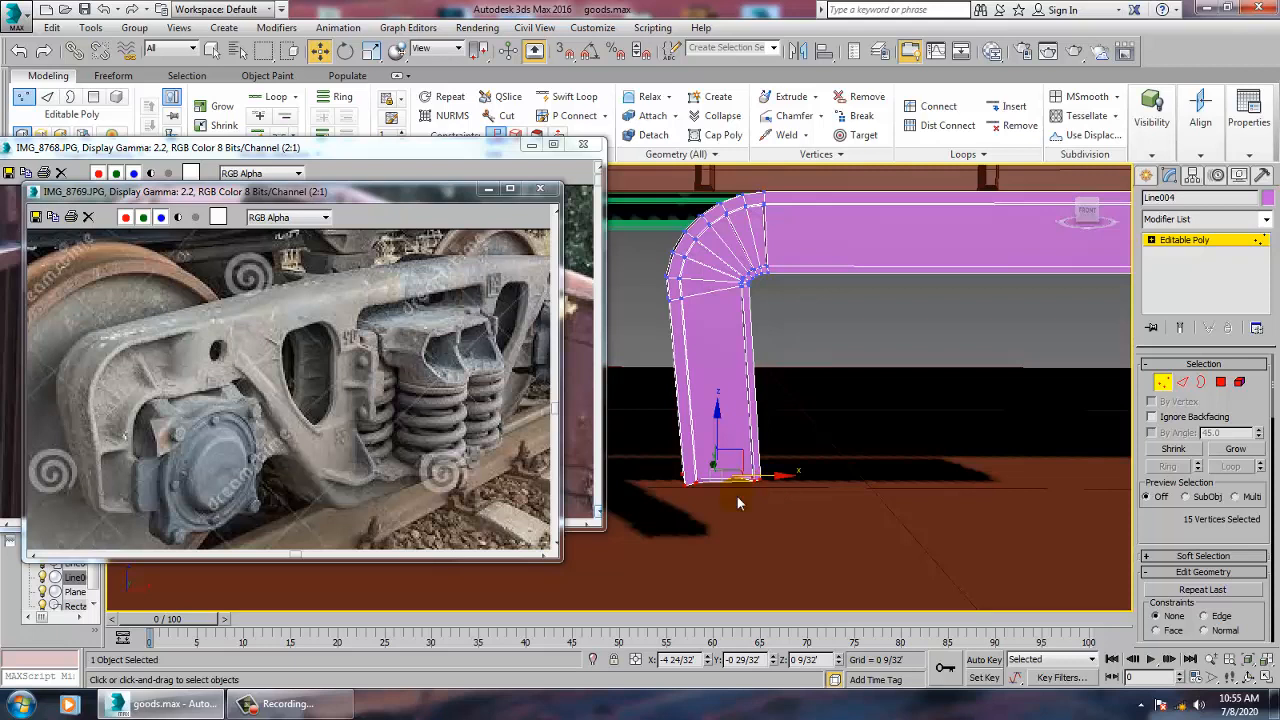
drag(746, 523, 748, 522)
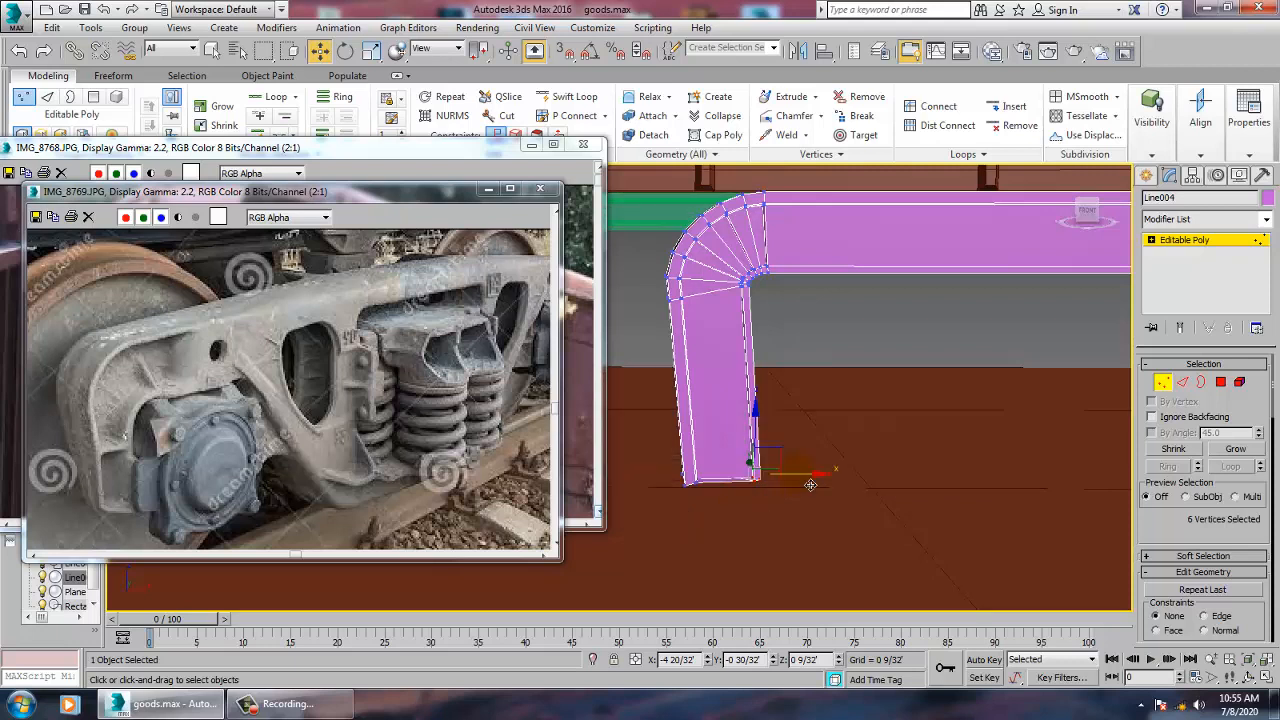
drag(810, 484, 786, 482)
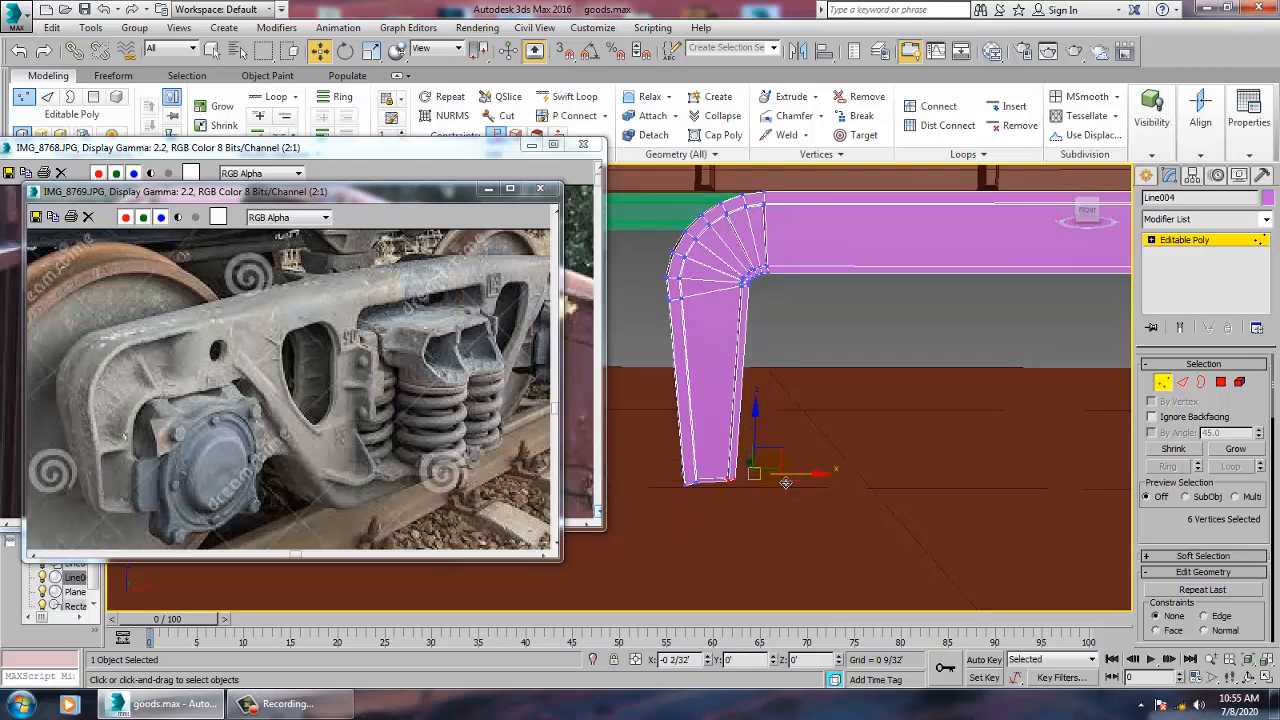
drag(786, 482, 787, 483)
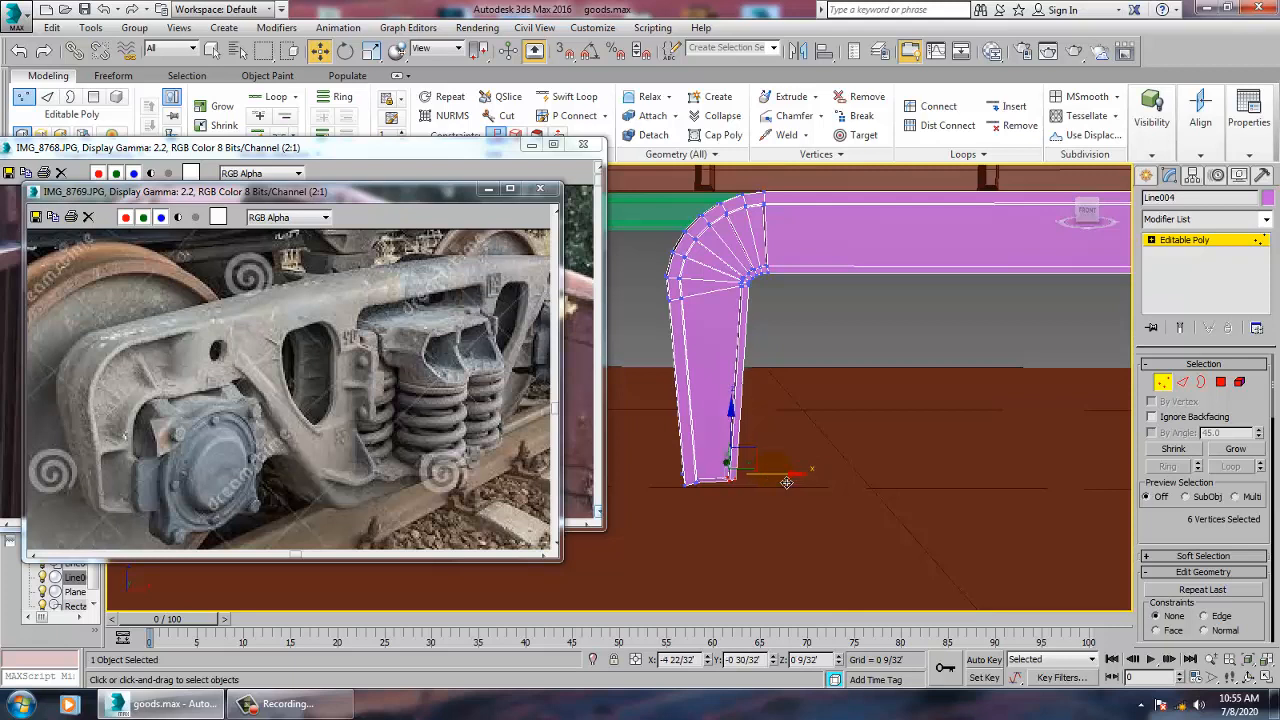
drag(711, 524, 711, 524)
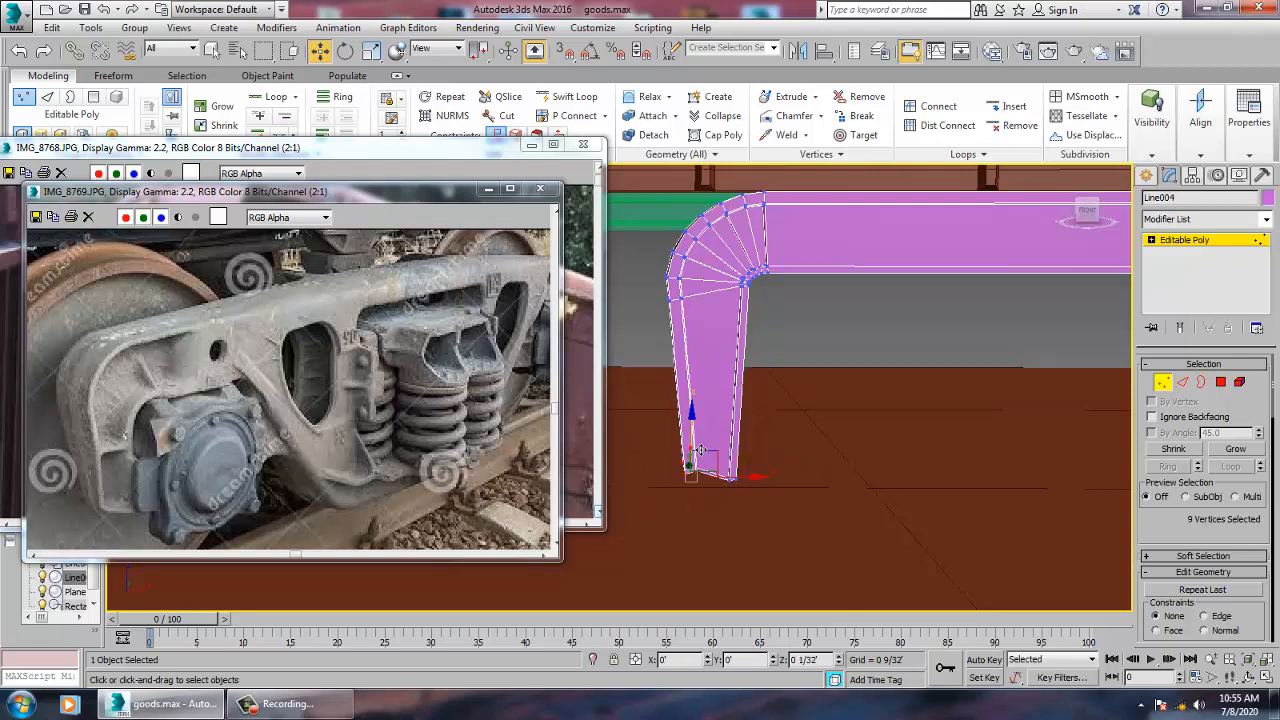
- Add a lengthwise edge loop along the middle of the bar's front face with Swift Loop
click(574, 96)
click(775, 233)
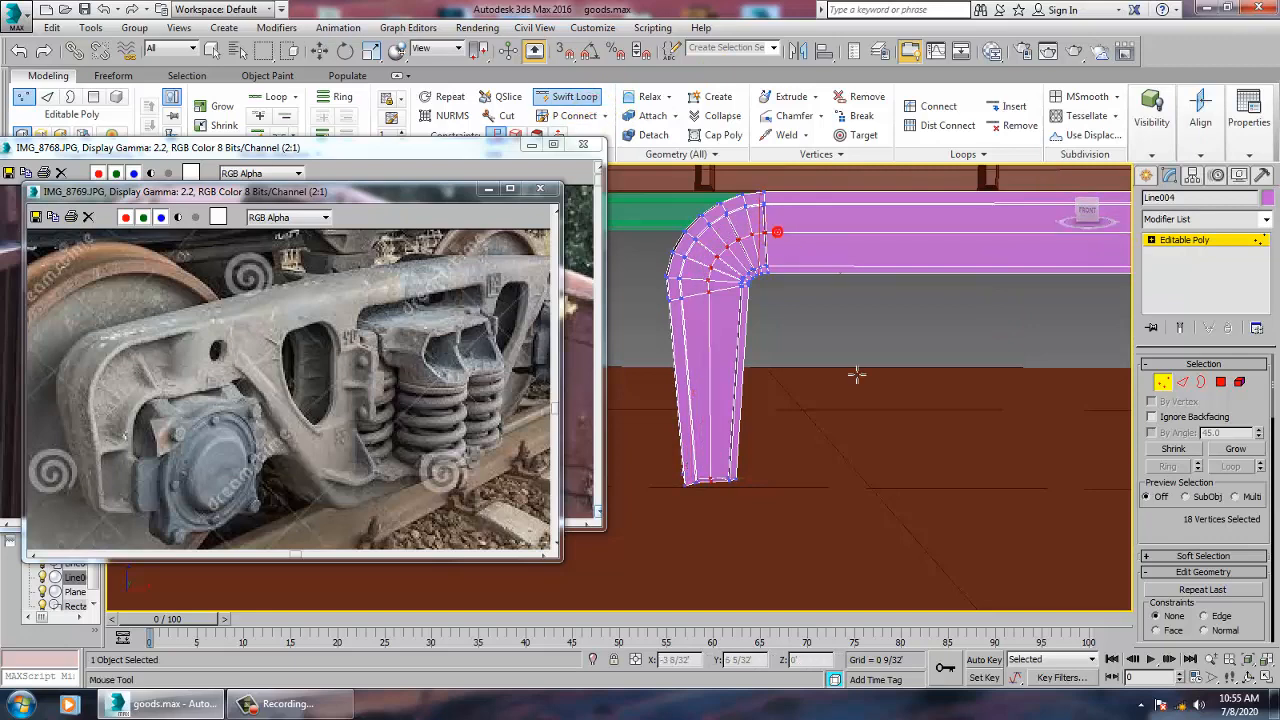
right_click(854, 374)
- Select the outer corner vertices at the leg's lower end and adjust them along X to about -4 26/32'
scroll(736, 470, up, 6)
drag(626, 378, 692, 483)
drag(672, 380, 749, 394)
key(e)
key(w)
- Add two crosswise edge loops around the horizontal bar with Swift Loop, about a third and two thirds along its length
middle_drag(1032, 374, 867, 434)
scroll(934, 349, down, 3)
scroll(867, 434, down, 3)
middle_drag(881, 382, 810, 401)
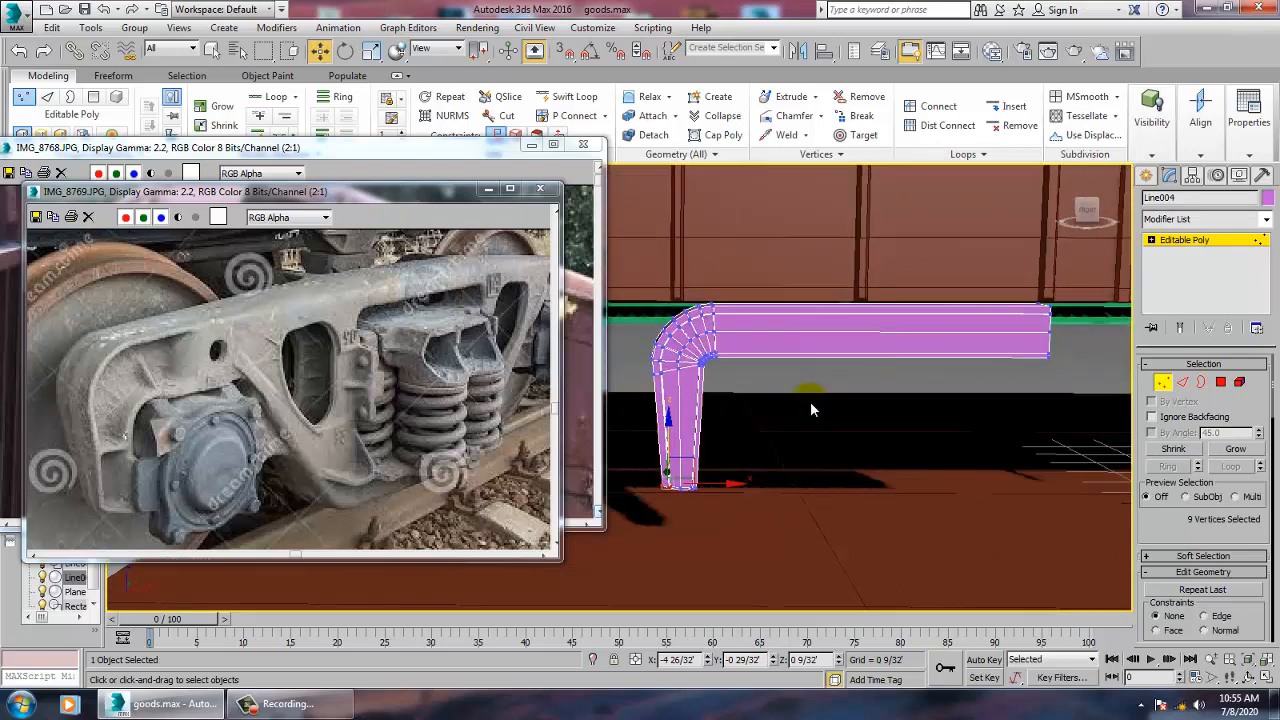
click(568, 96)
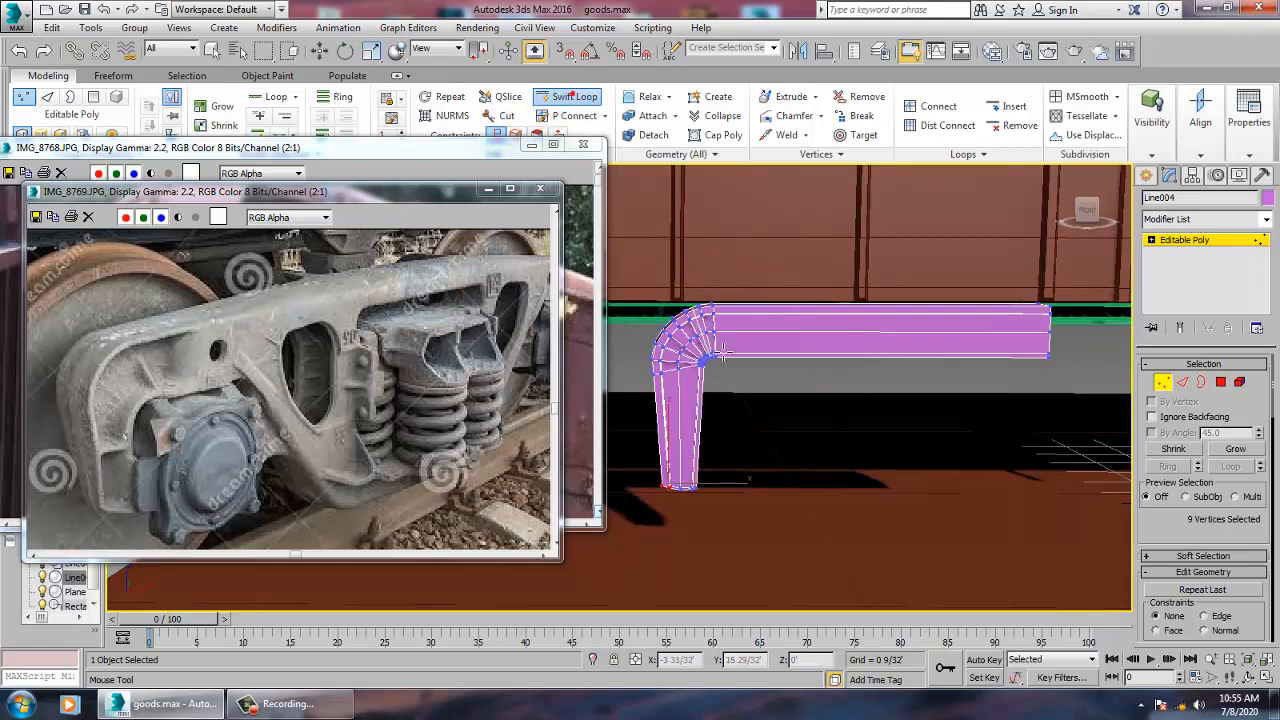
click(824, 355)
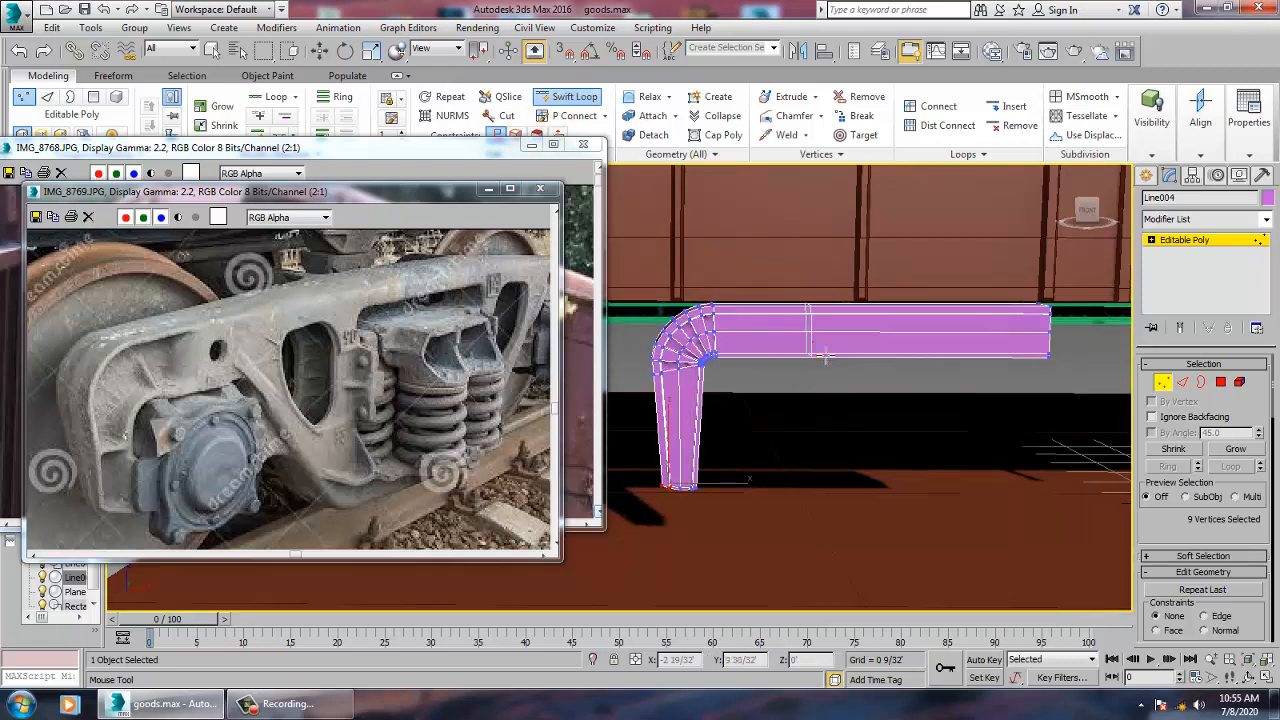
click(925, 348)
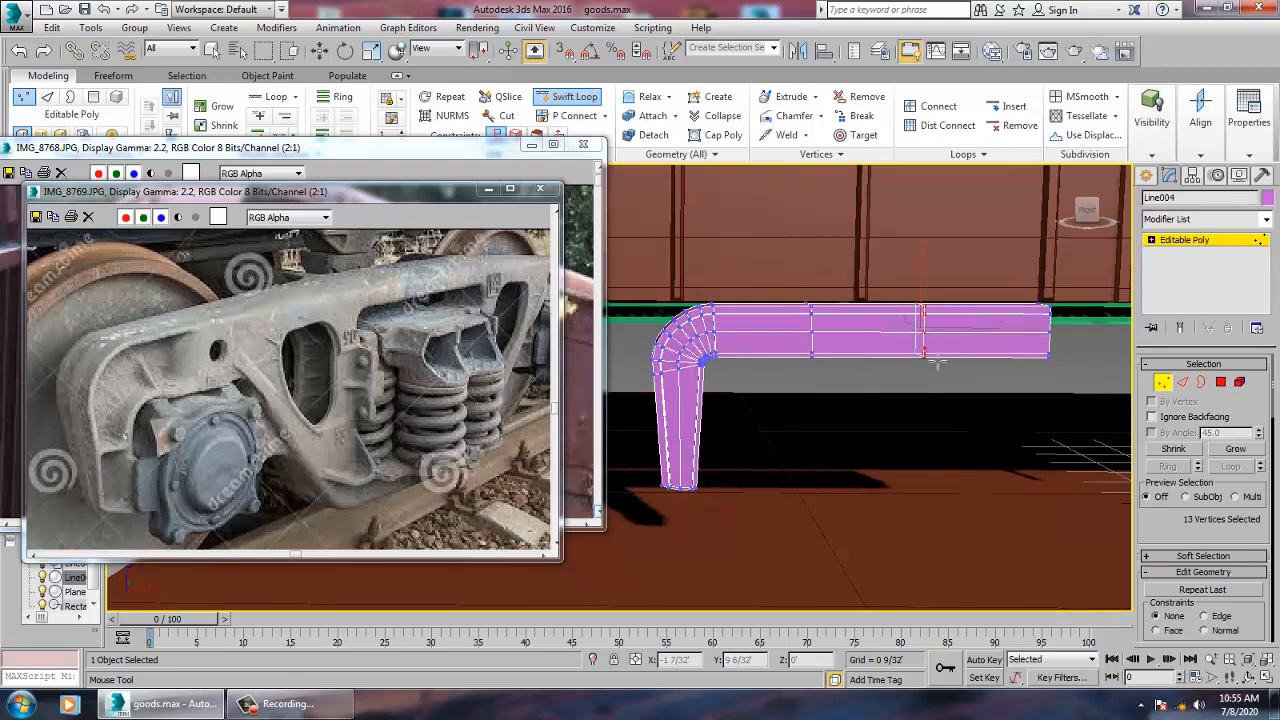
right_click(925, 349)
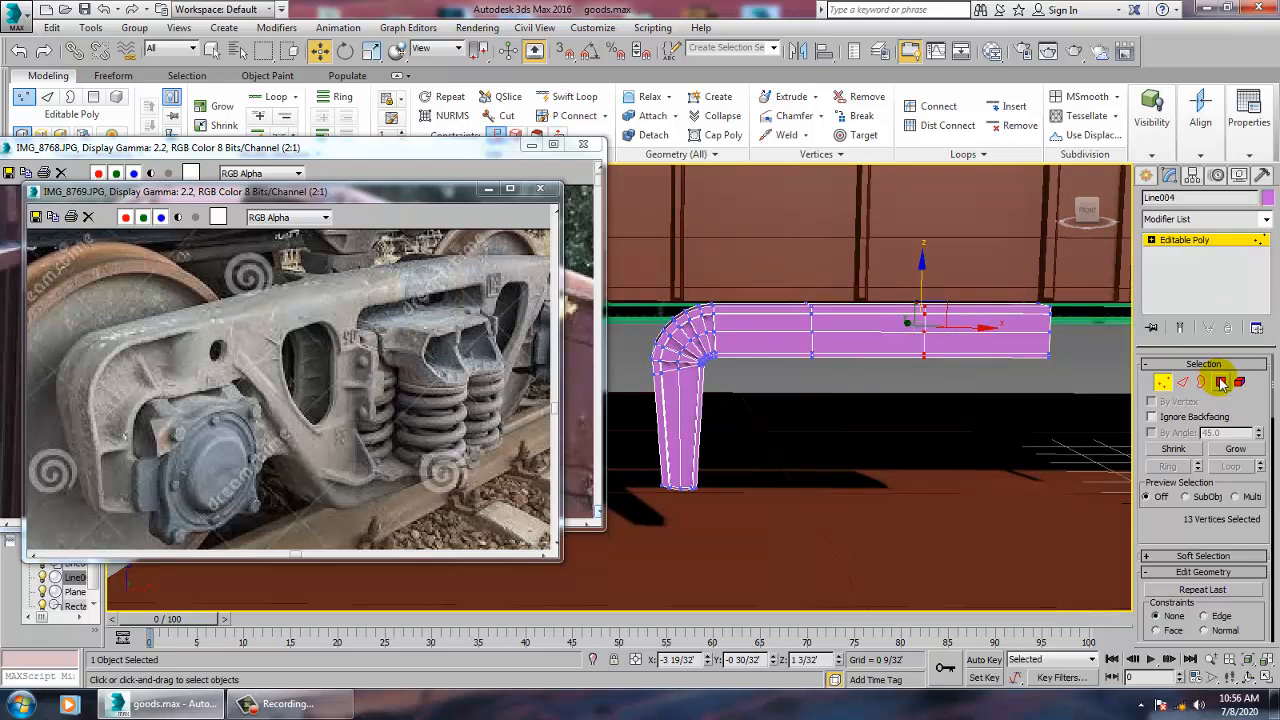
- Add another crosswise edge loop around the bar, just past the loop nearest the bend
click(571, 97)
click(818, 321)
drag(816, 321, 827, 321)
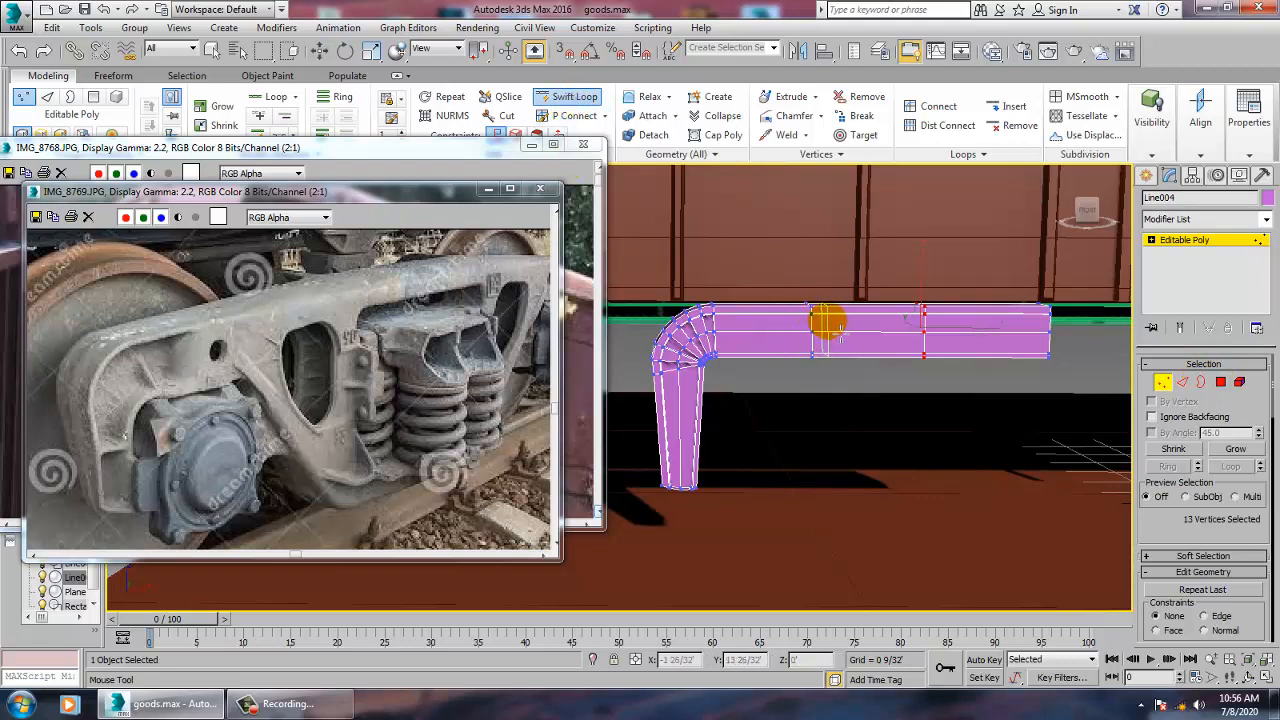
right_click(849, 336)
key(1)
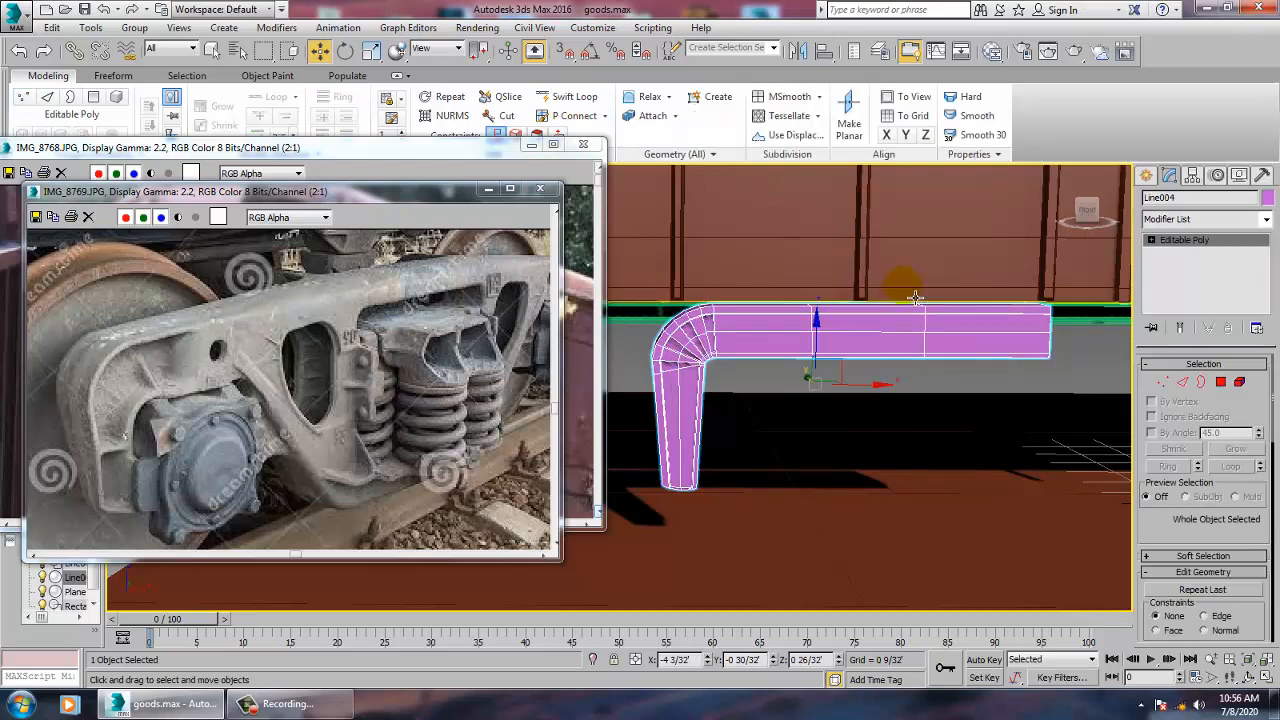
key(1)
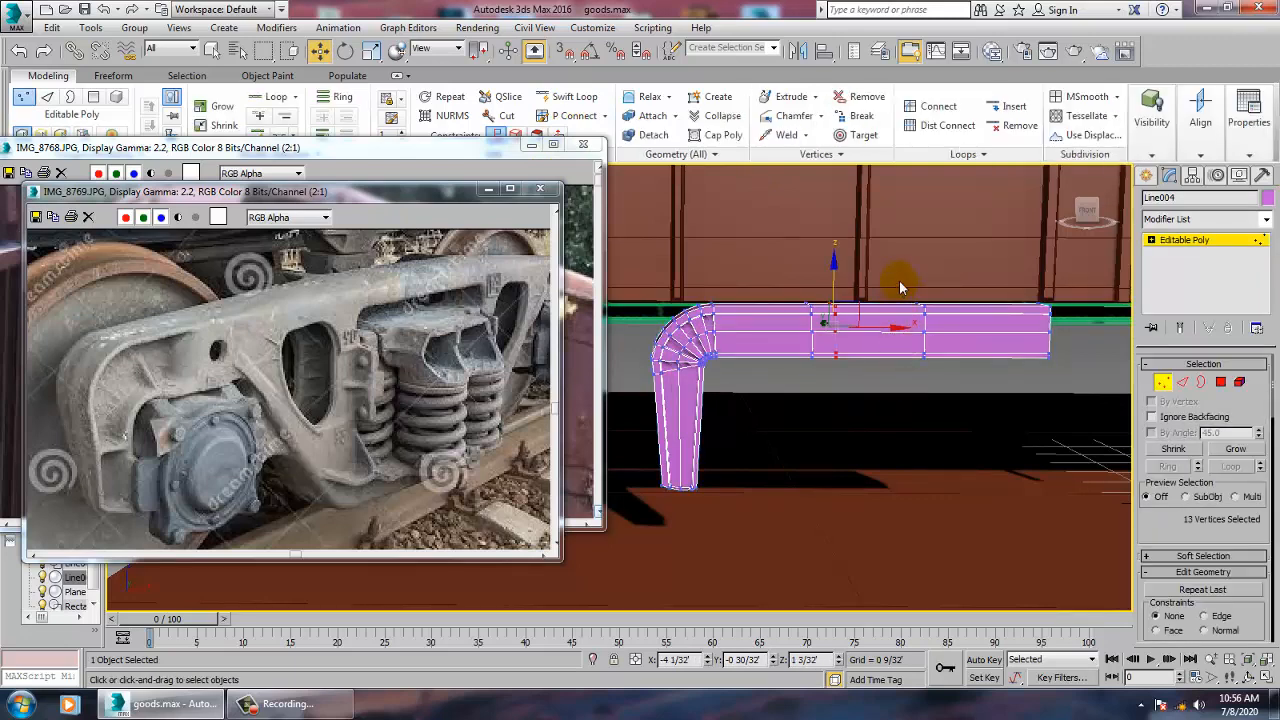
- Select the crosswise loop's vertices nearest the bar's free end and shift them along X to about -3 14/32'
drag(965, 412, 965, 413)
drag(960, 325, 996, 336)
key(r)
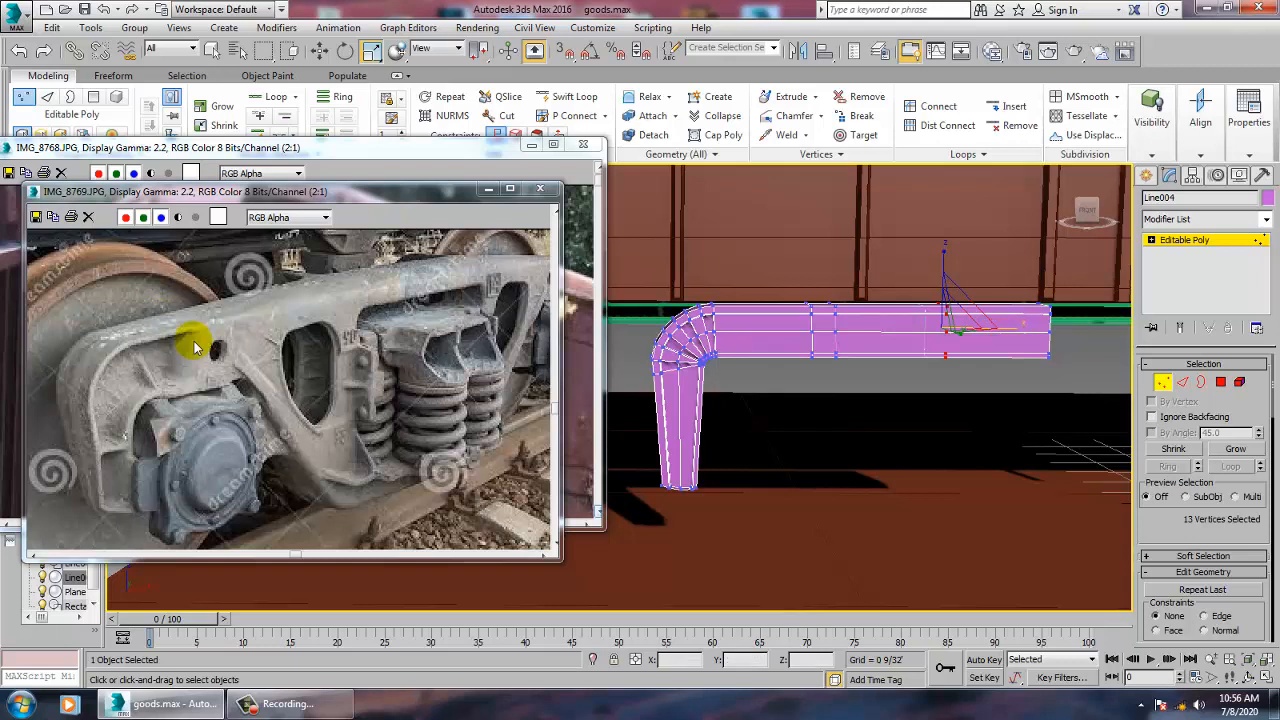
key(w)
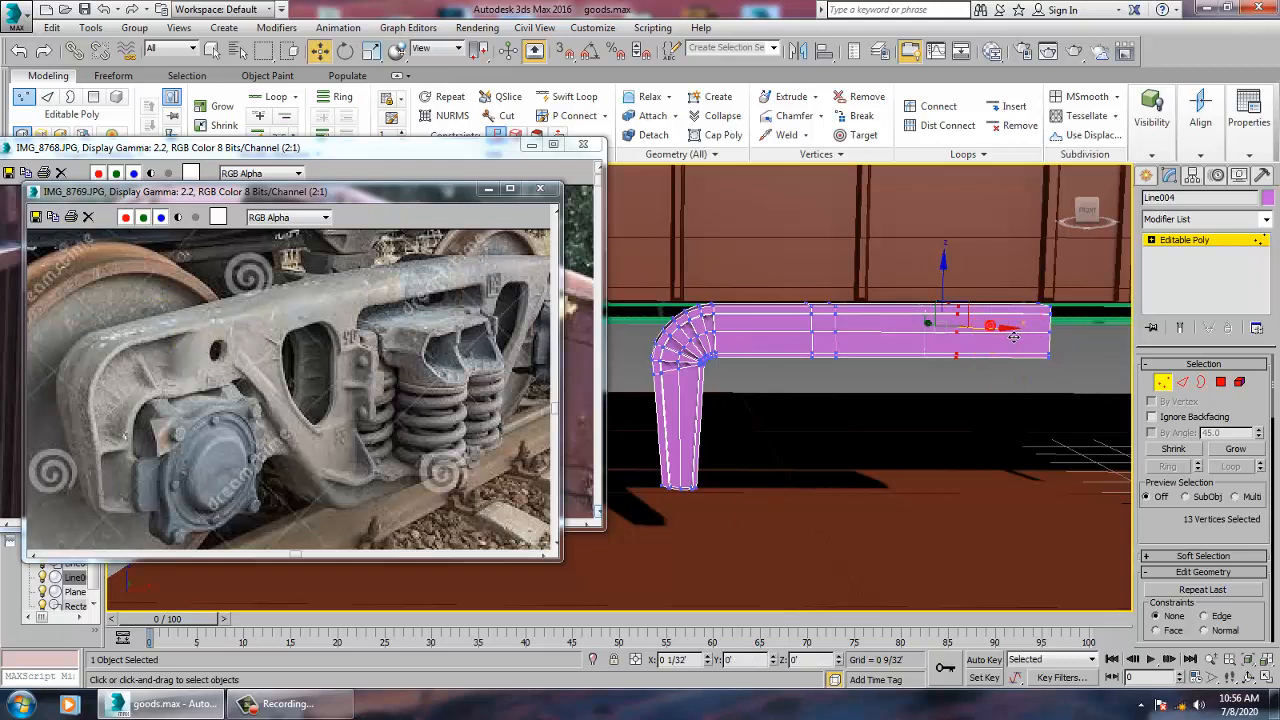
drag(1013, 337, 1010, 342)
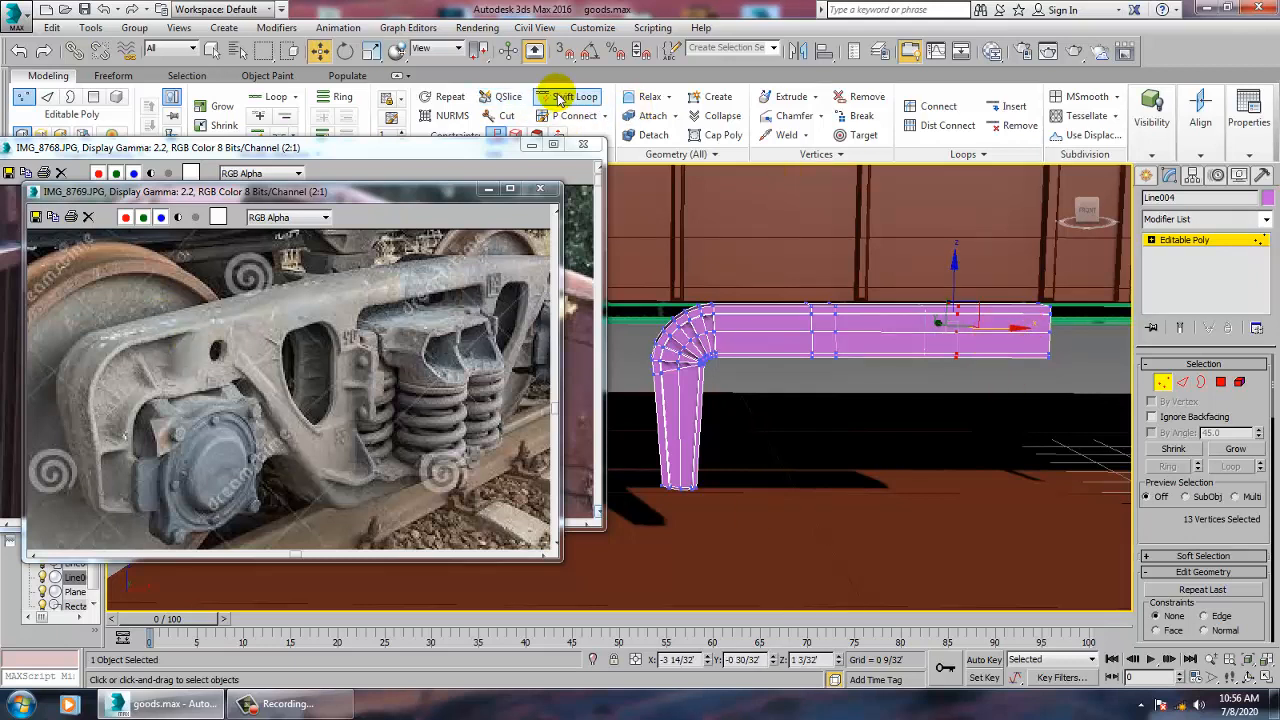
- Extrude the two underside polygons between the paired loops near the bend by 0 20/32' to form a second leg
scroll(928, 400, up, 4)
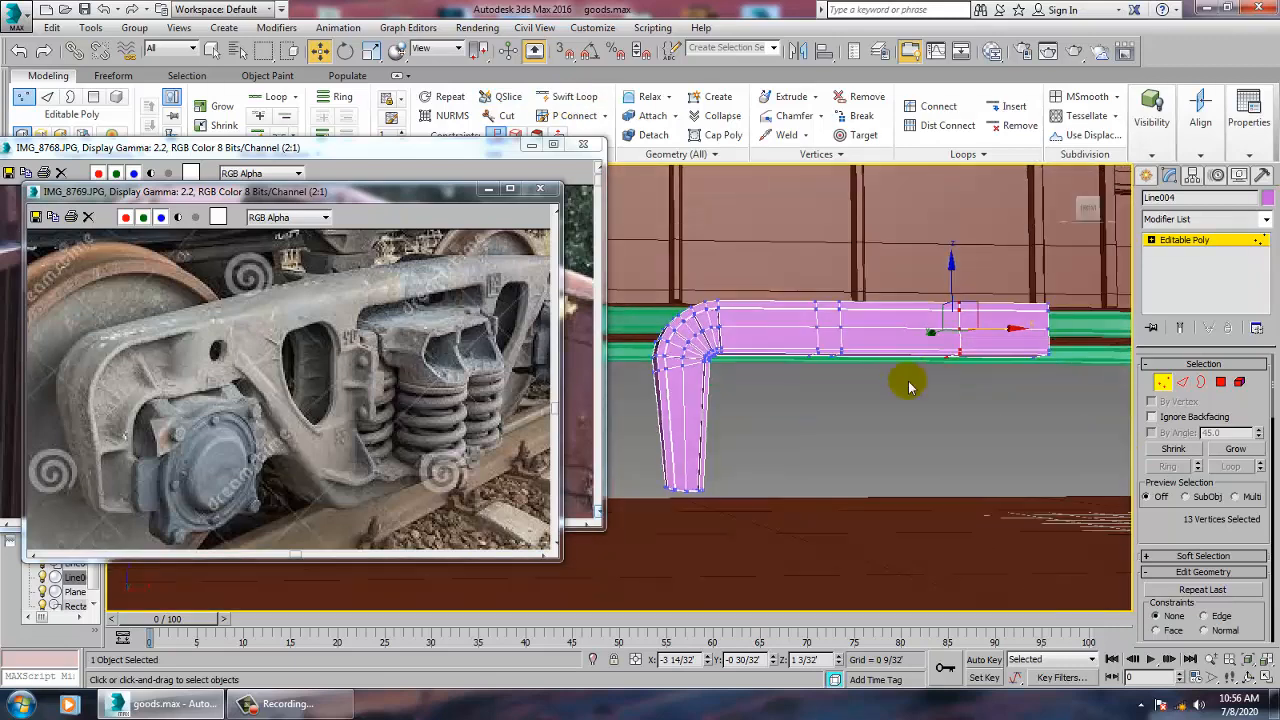
key(4)
alt+middle_drag(817, 373, 798, 342)
scroll(824, 348, up, 3)
click(728, 287)
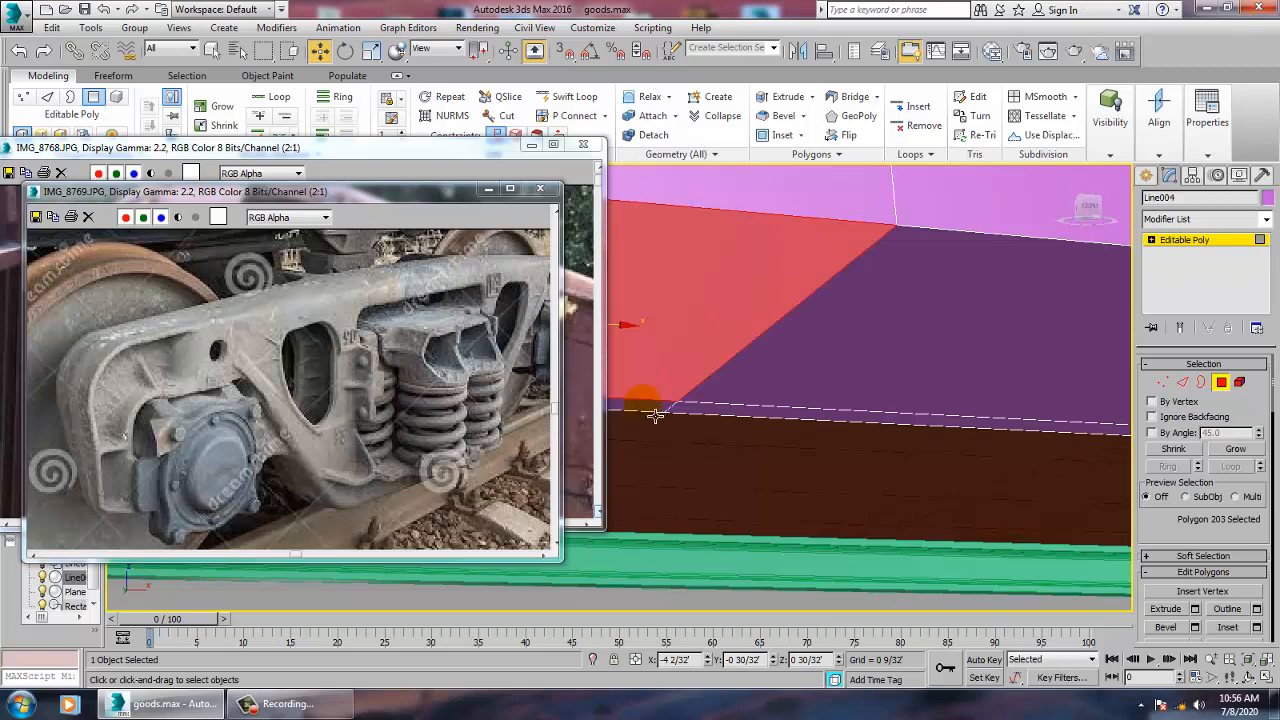
ctrl+click(648, 407)
scroll(657, 412, down, 4)
alt+middle_drag(738, 378, 754, 414)
key(alt+w)
middle_drag(917, 285, 885, 288)
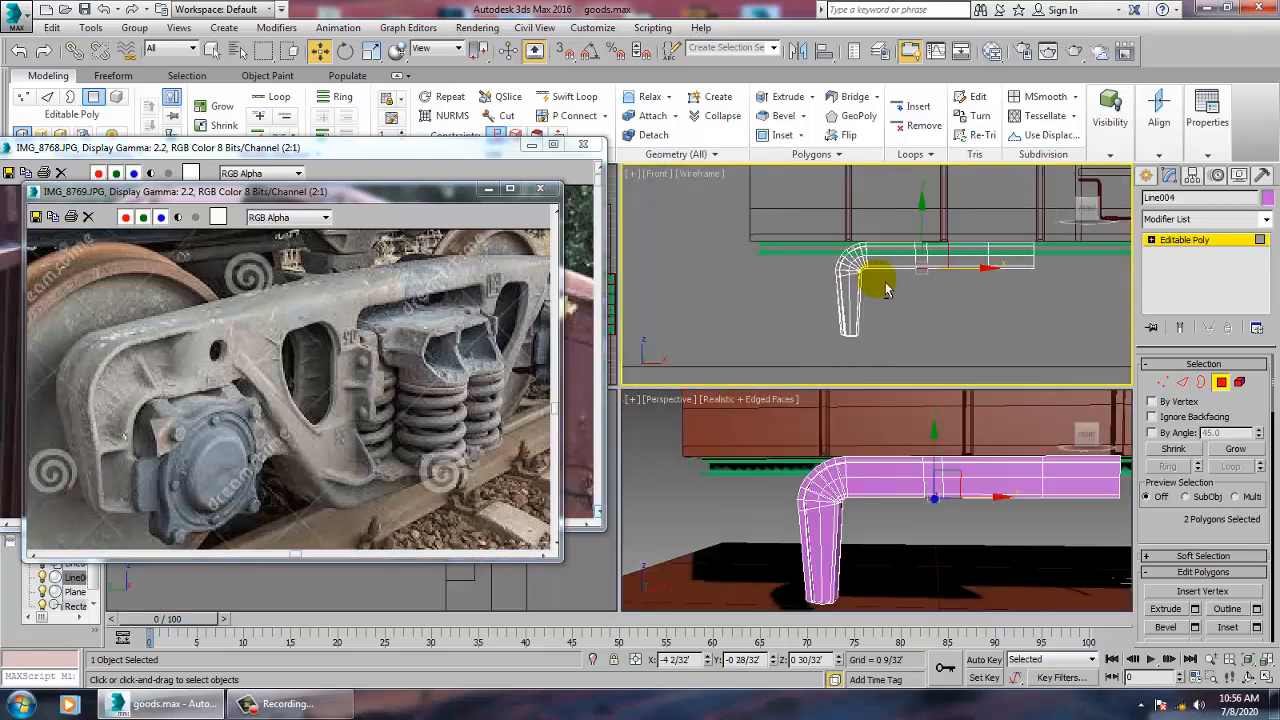
key(alt+w)
middle_drag(785, 421, 930, 414)
scroll(934, 414, up, 3)
scroll(922, 416, down, 3)
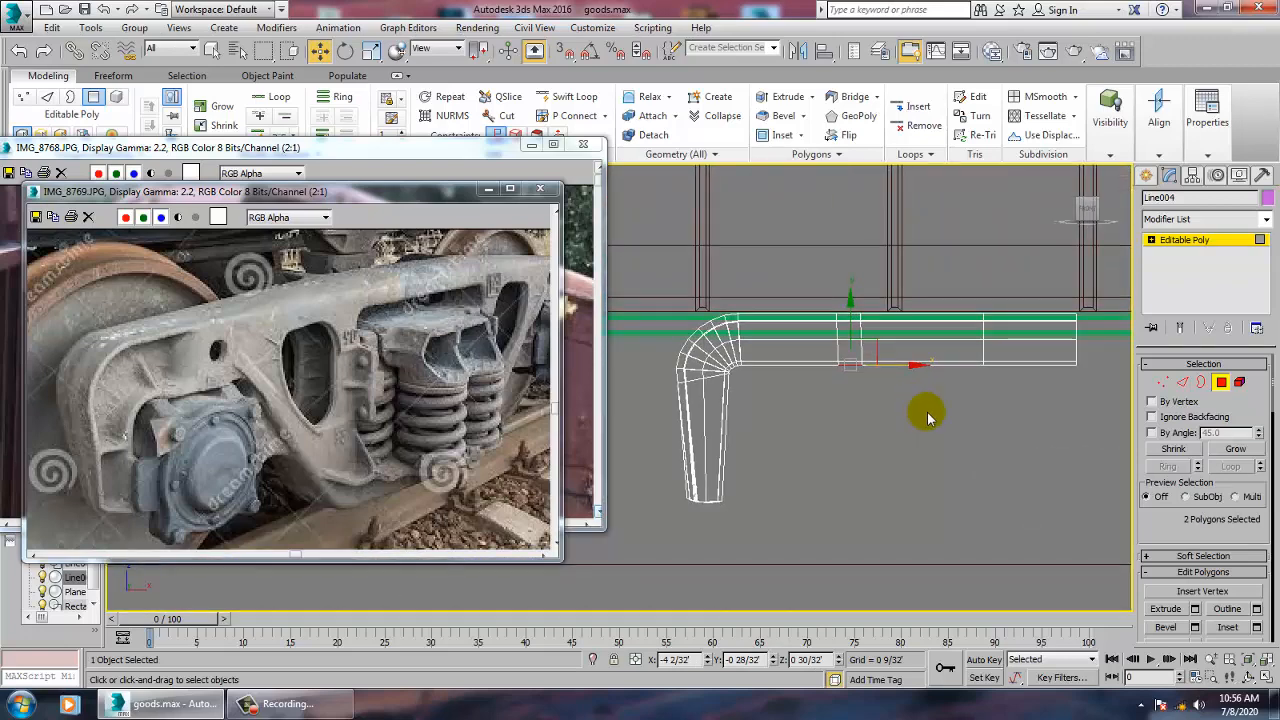
click(1195, 609)
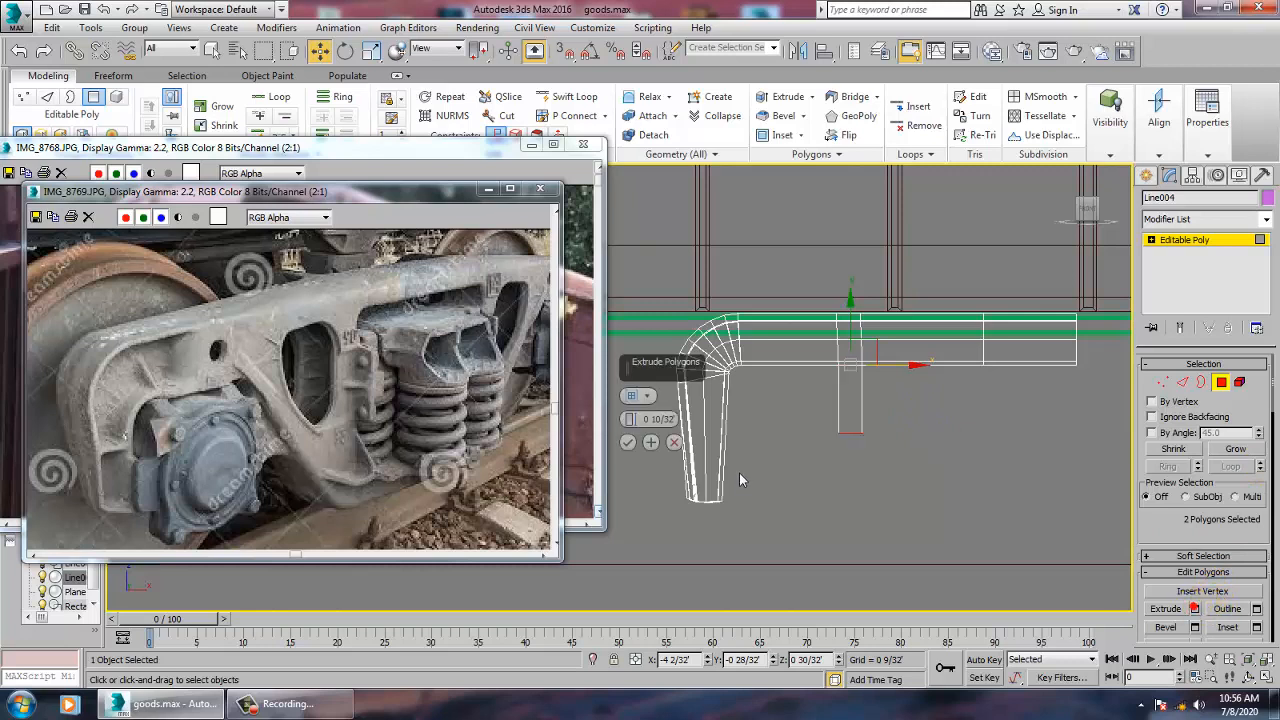
drag(627, 420, 632, 396)
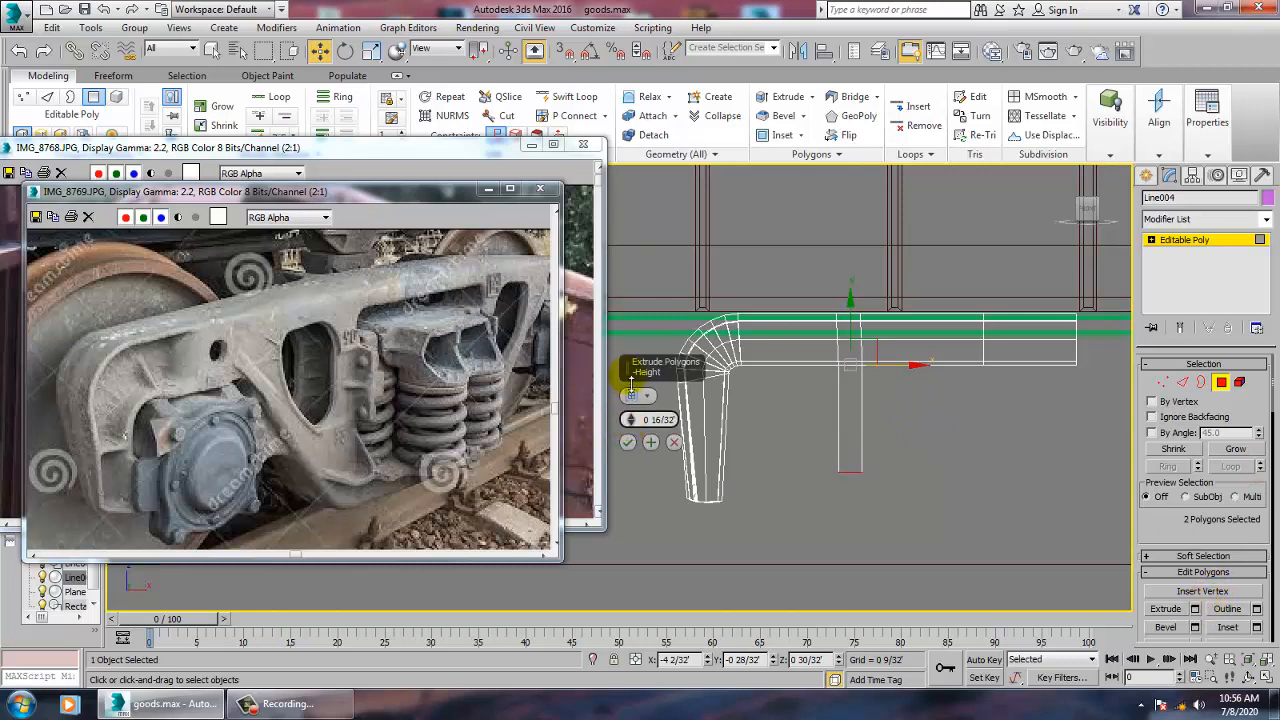
click(627, 442)
- Slant the second leg by shifting its lower end along X to about -4'
mouse_move(899, 501)
mouse_down()
mouse_move(937, 510)
mouse_move(922, 507)
mouse_up()
middle_drag(945, 473, 884, 467)
drag(867, 508, 874, 509)
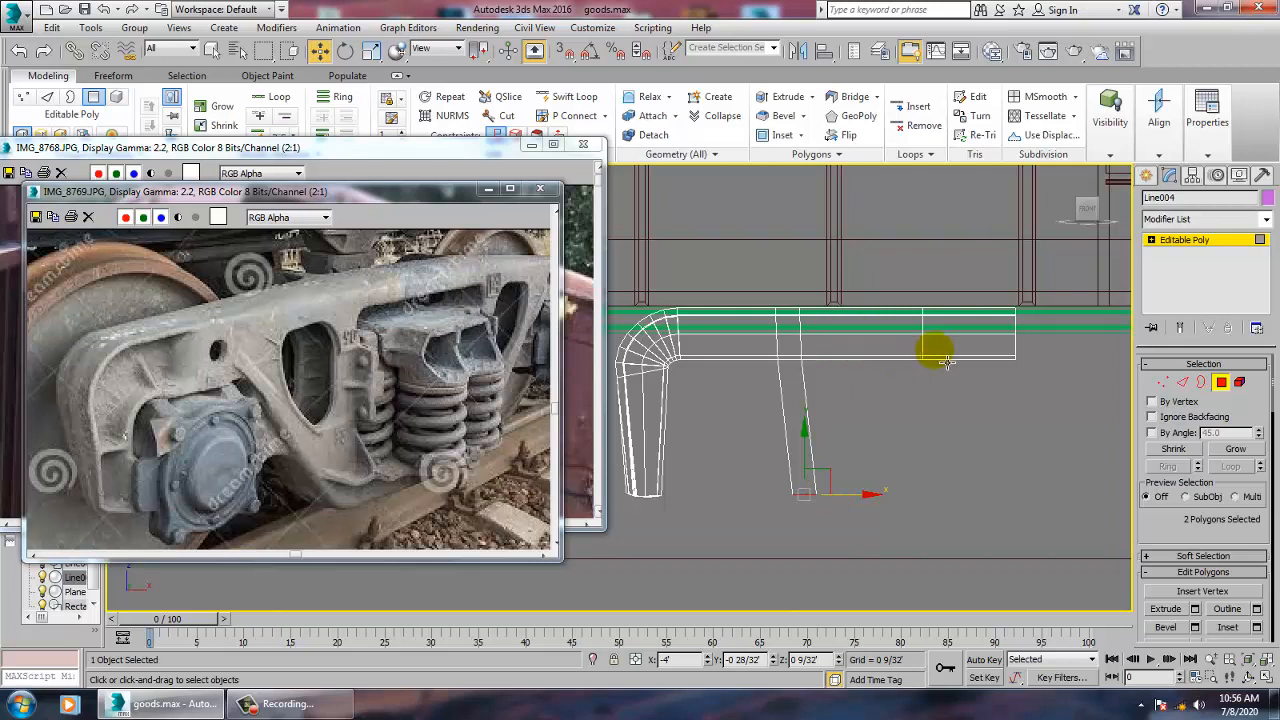
- Lengthen the bar by moving its free-end vertices along X to about -2 18/32'
key(1)
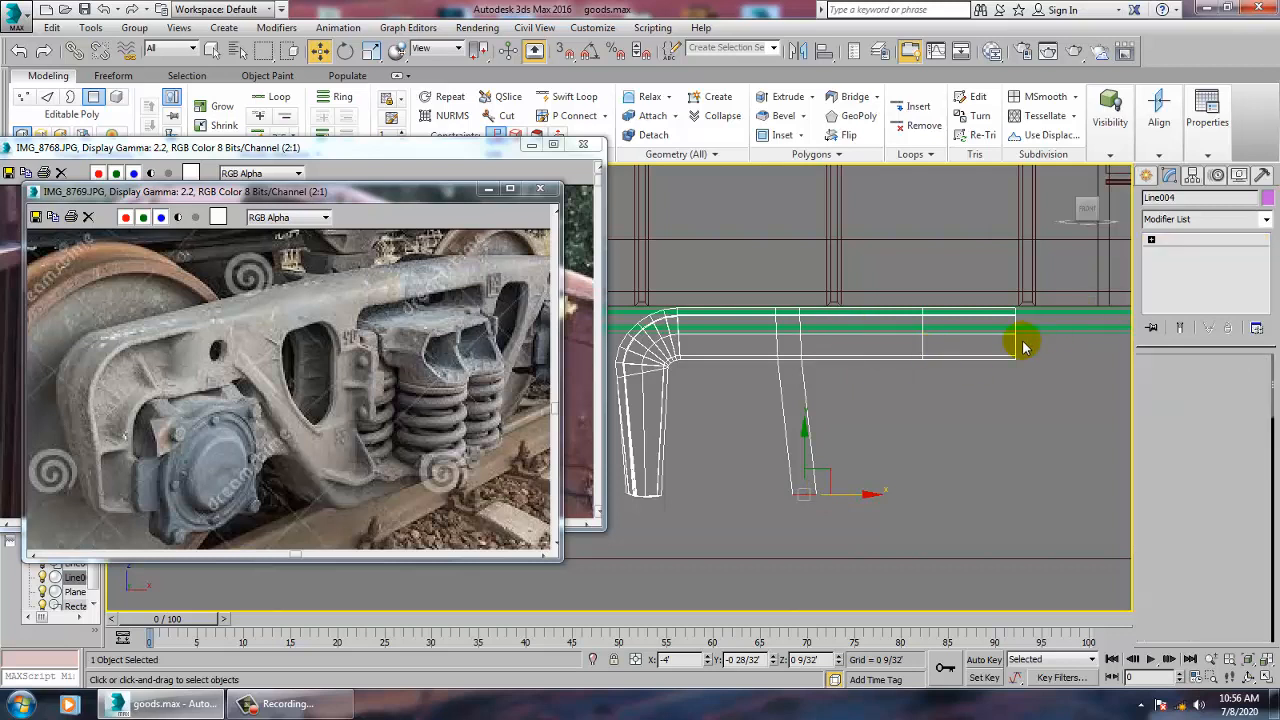
middle_drag(1030, 347, 963, 346)
drag(916, 264, 1022, 502)
drag(987, 332, 1072, 333)
scroll(928, 376, down, 5)
scroll(928, 376, up, 5)
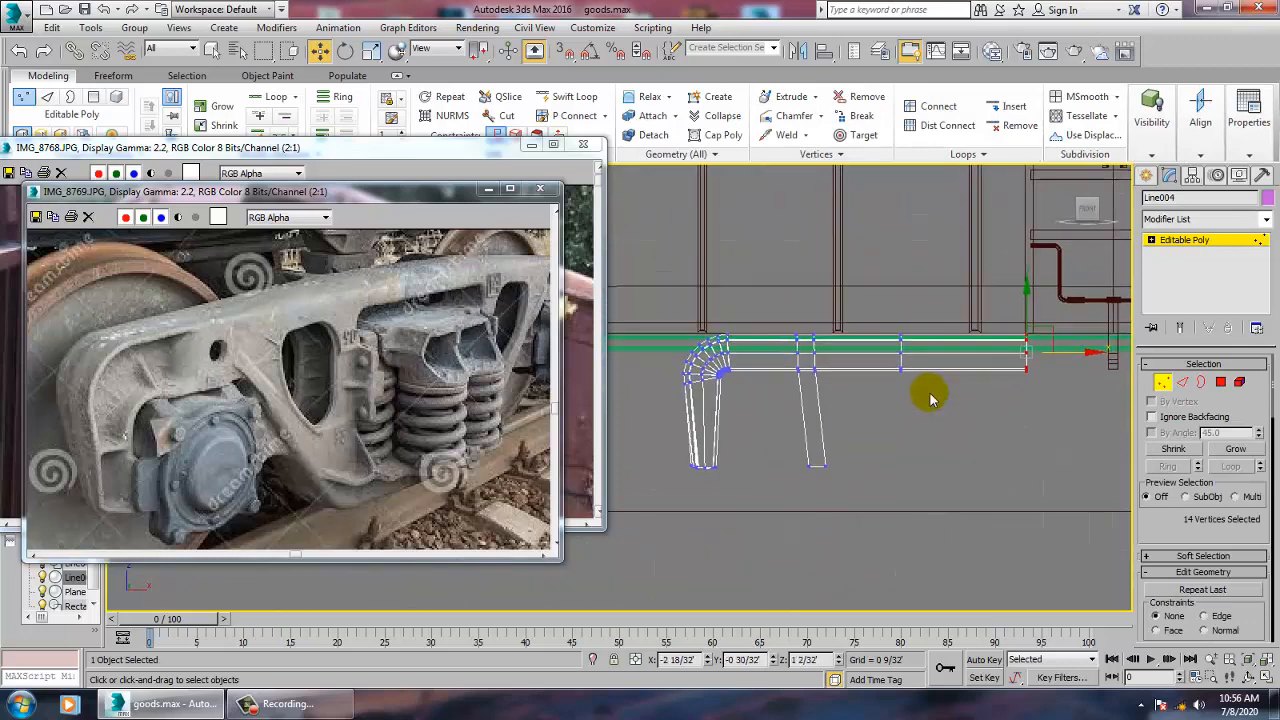
- Add a crosswise edge loop with Swift Loop just beyond the loop nearest the bar's free end
click(568, 97)
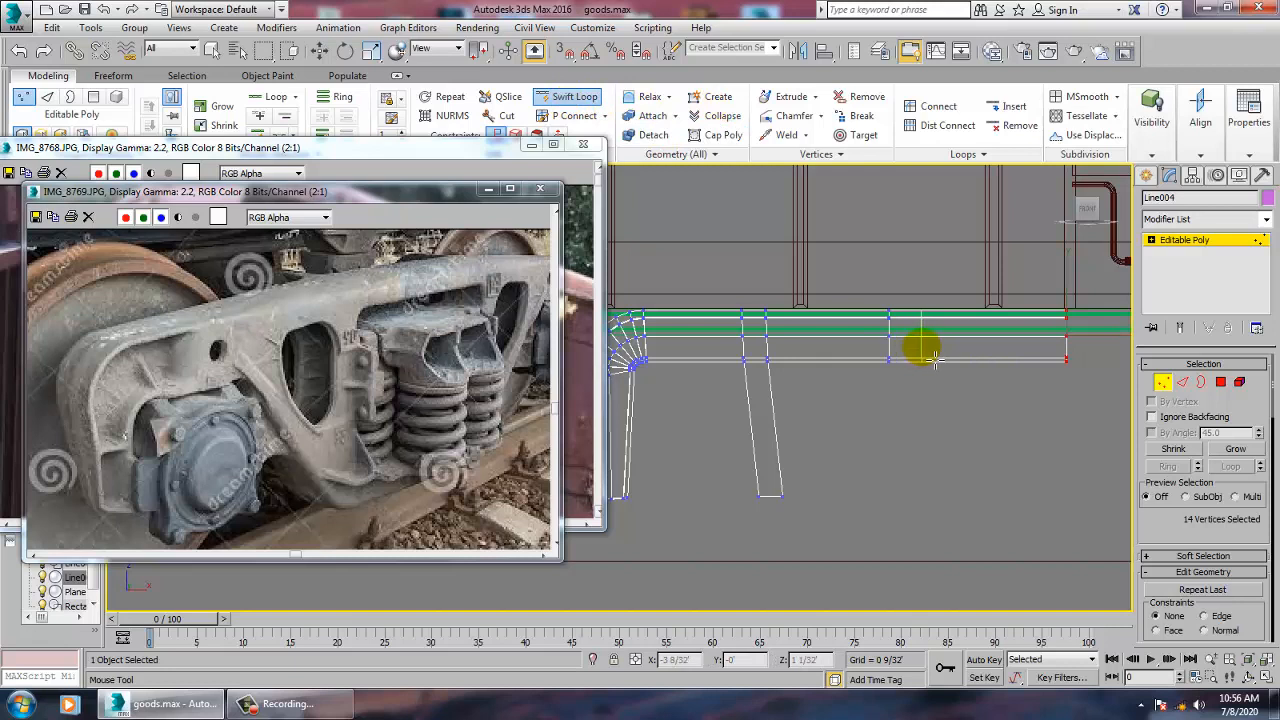
click(935, 360)
right_click(927, 358)
- Extrude the underside polygons between the two far loops by 0 20/32' and shift the new leg's end along X to about -3 14/32'
click(1221, 382)
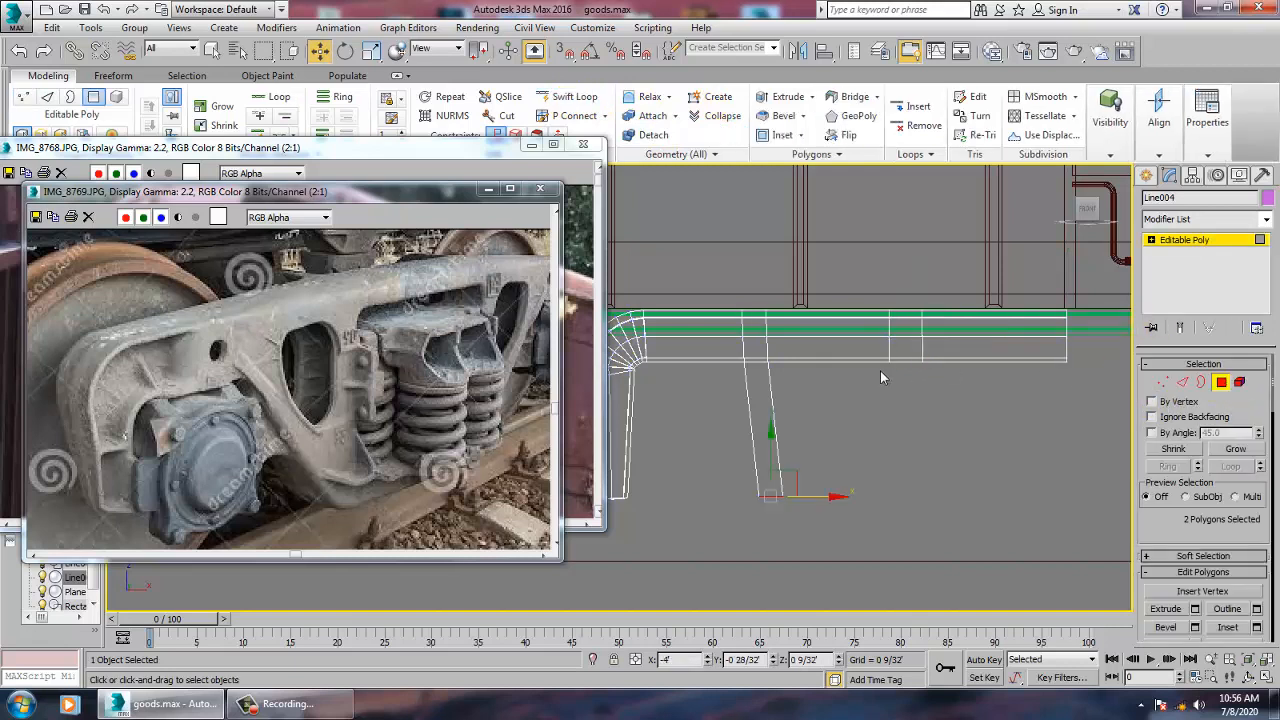
drag(902, 371, 907, 340)
alt+drag(855, 246, 950, 348)
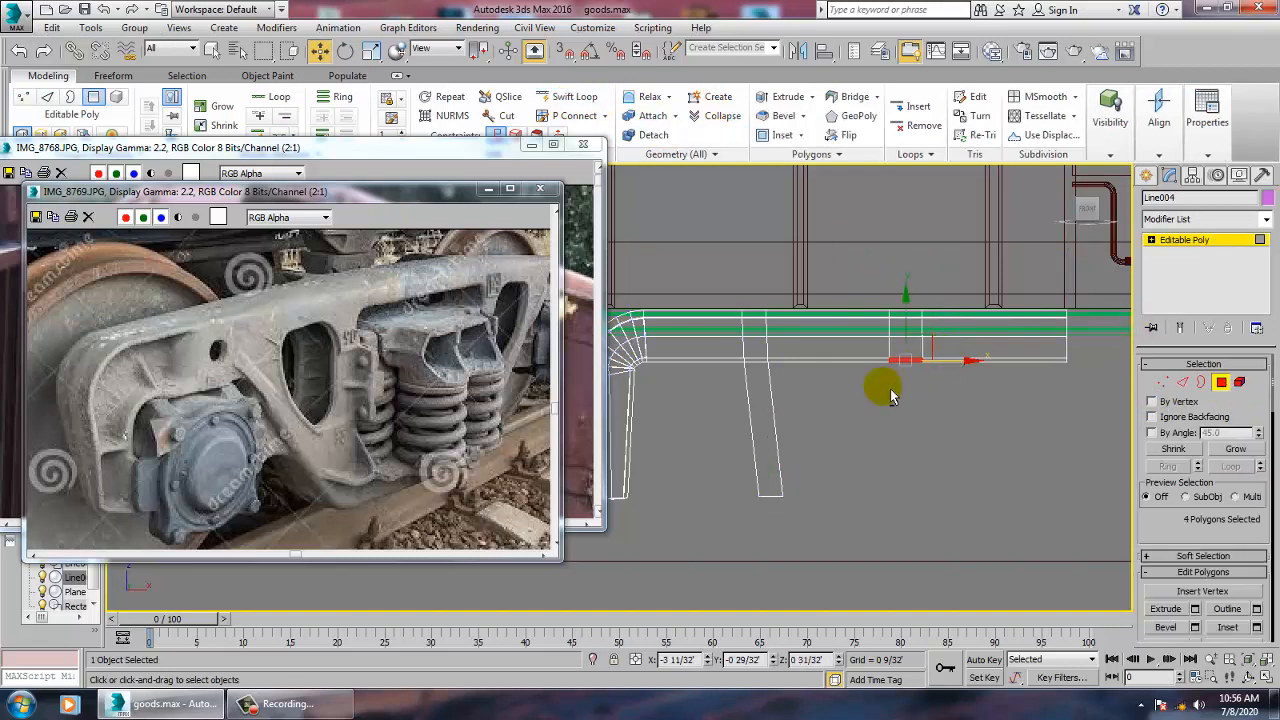
drag(843, 252, 979, 372)
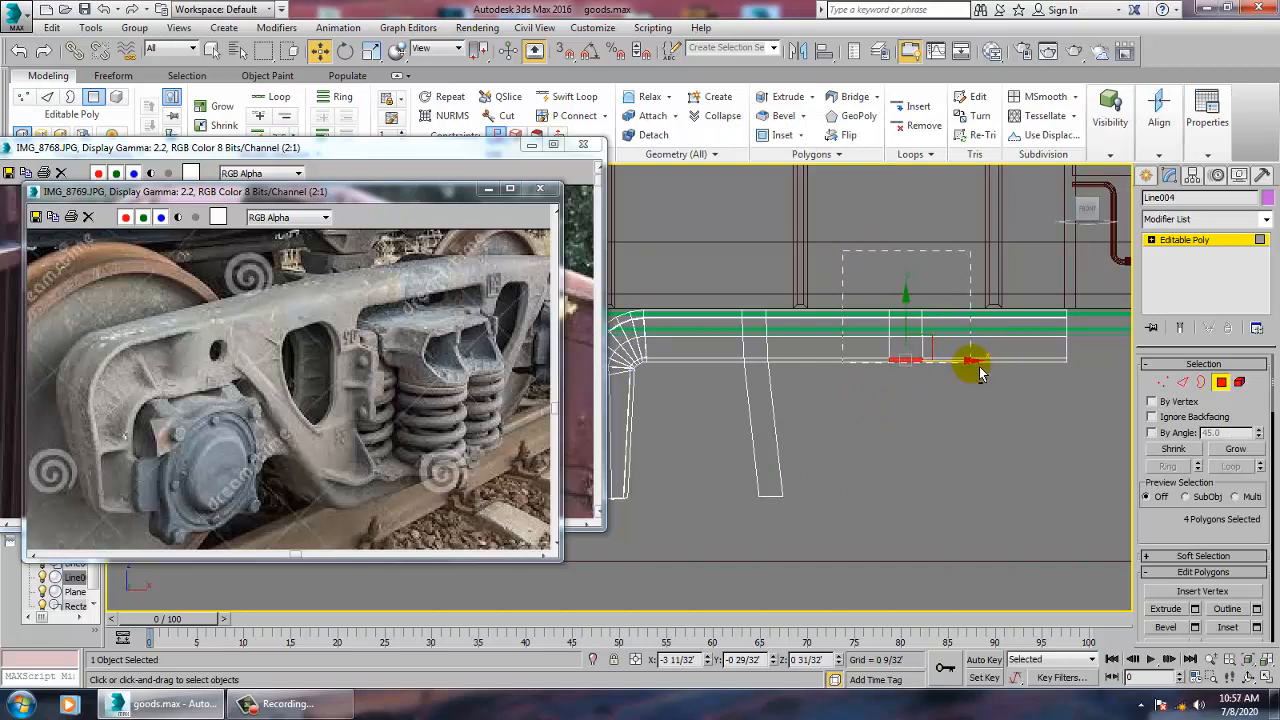
click(1195, 609)
click(629, 443)
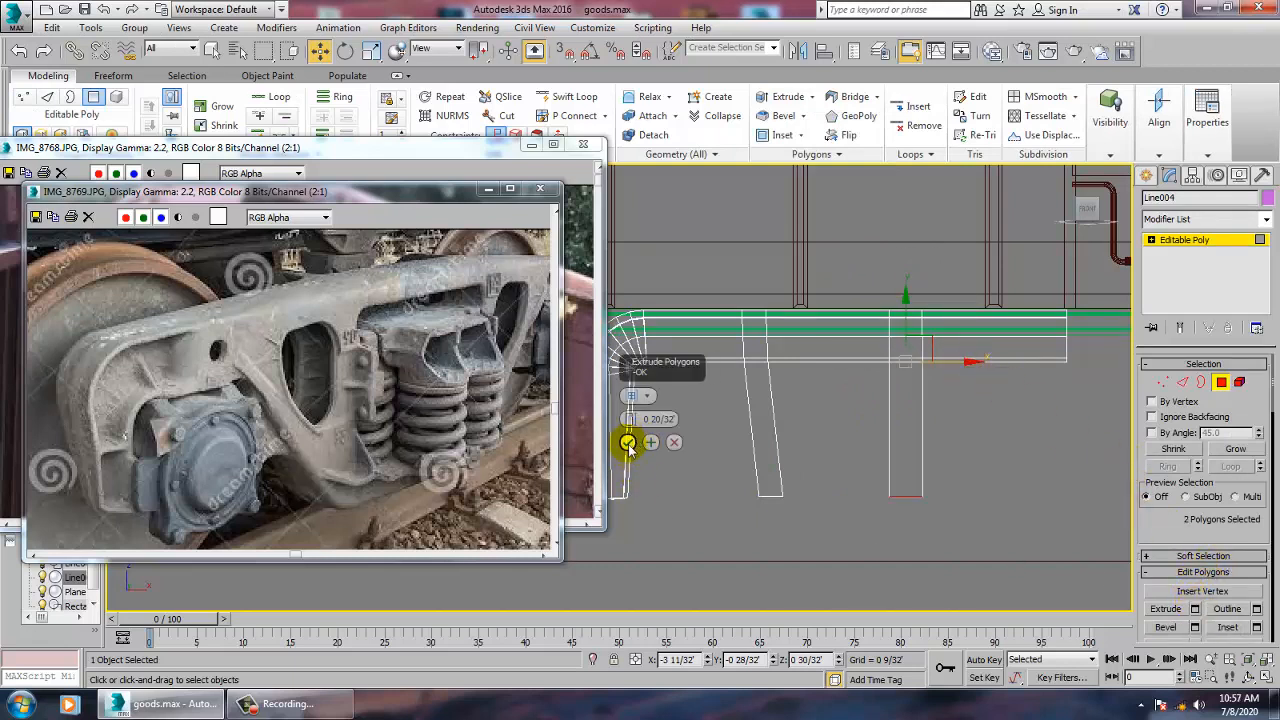
drag(950, 499, 952, 508)
- Add an edge loop around each of the two slanted legs a short way above their lower ends with Swift Loop
click(572, 96)
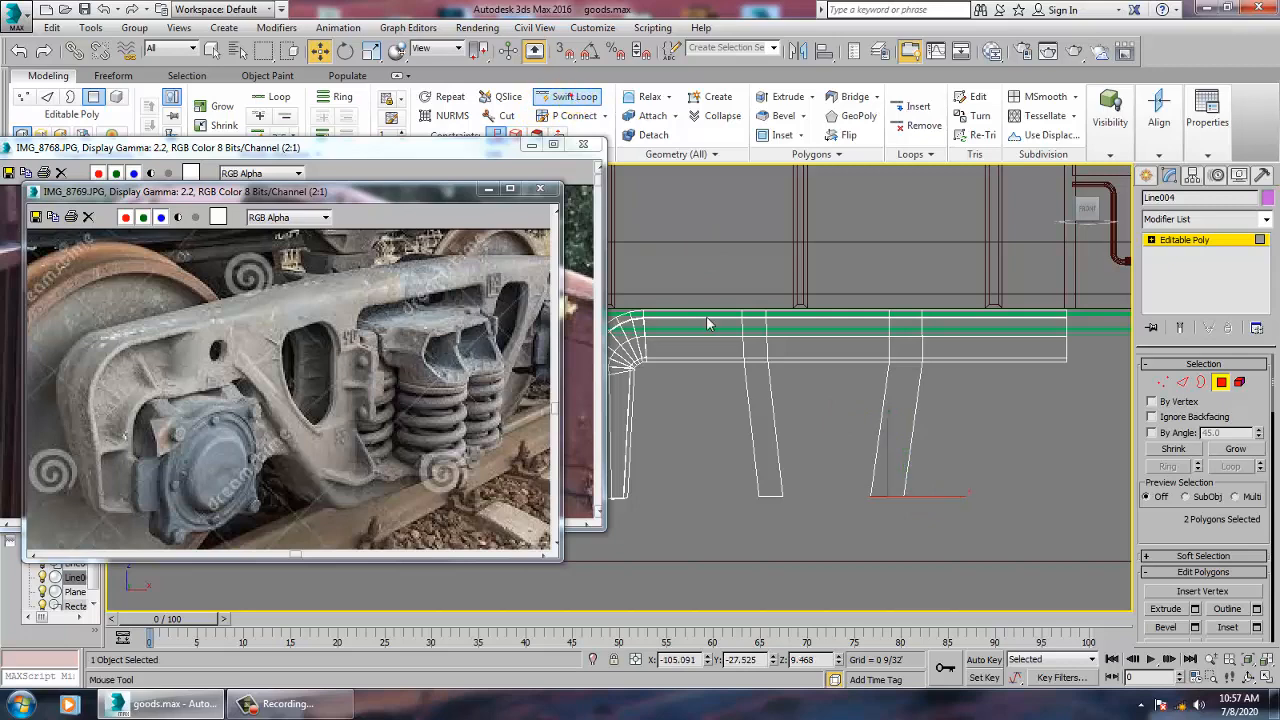
click(778, 466)
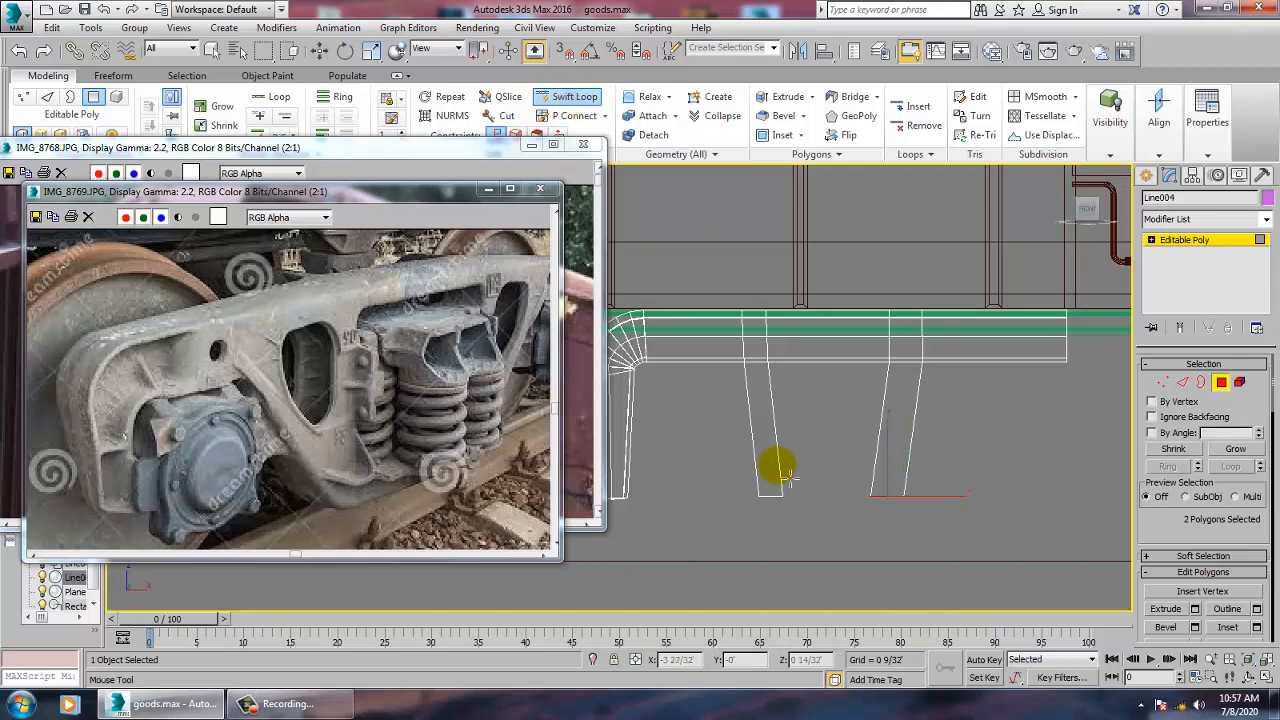
click(878, 458)
right_click(932, 525)
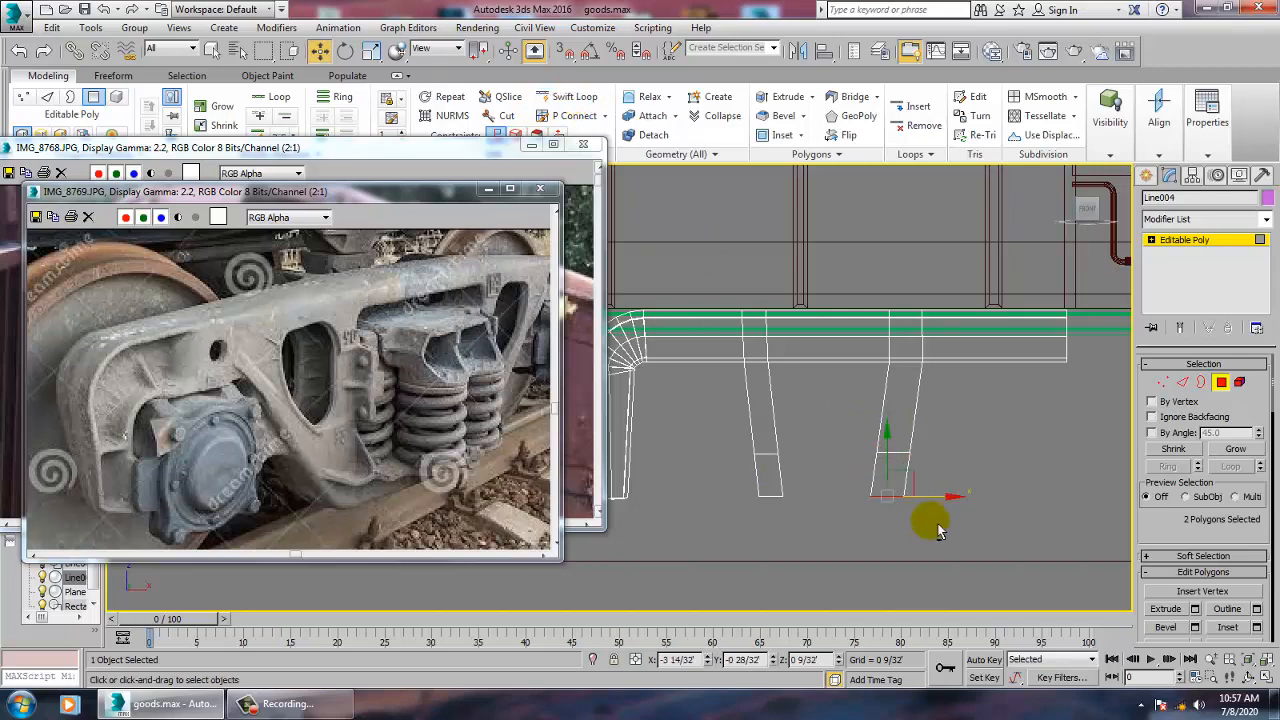
- Bridge the facing inner polygons at the lower ends of the two slanted legs to form a connecting crosspiece
key(alt+w)
right_click(943, 507)
key(alt+w)
alt+middle_drag(943, 507, 880, 428)
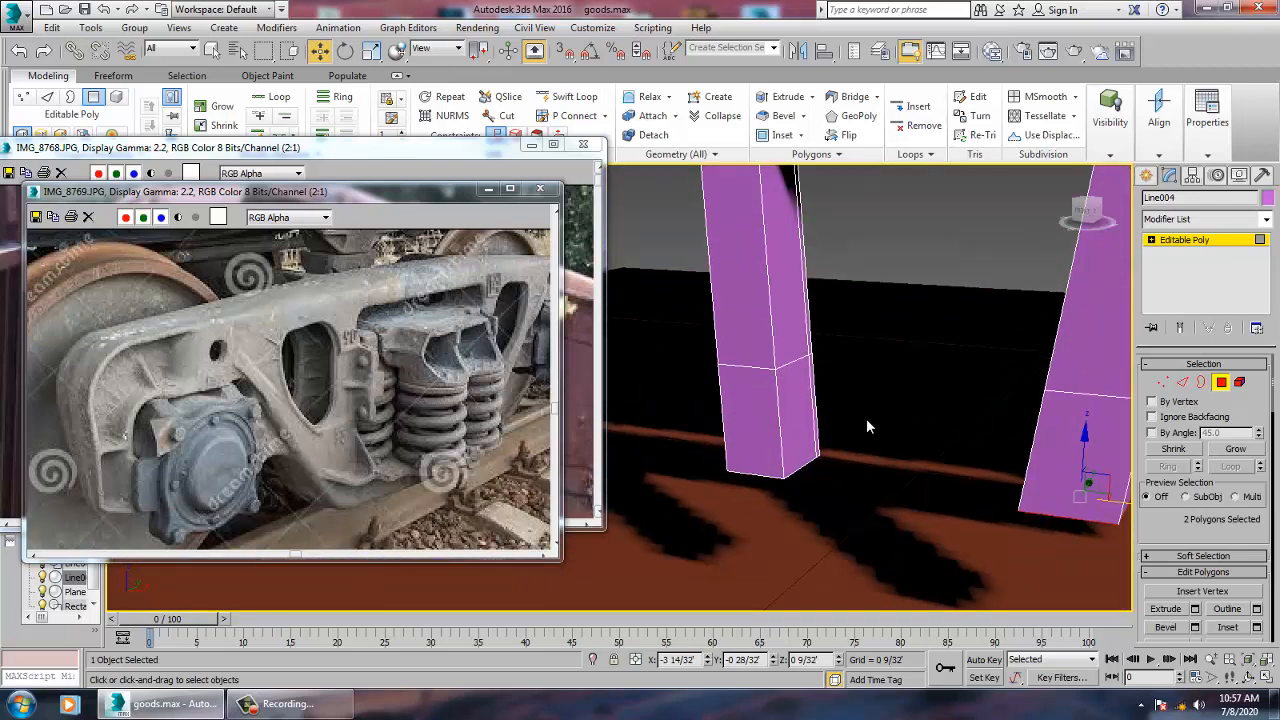
click(799, 456)
key(3)
click(804, 428)
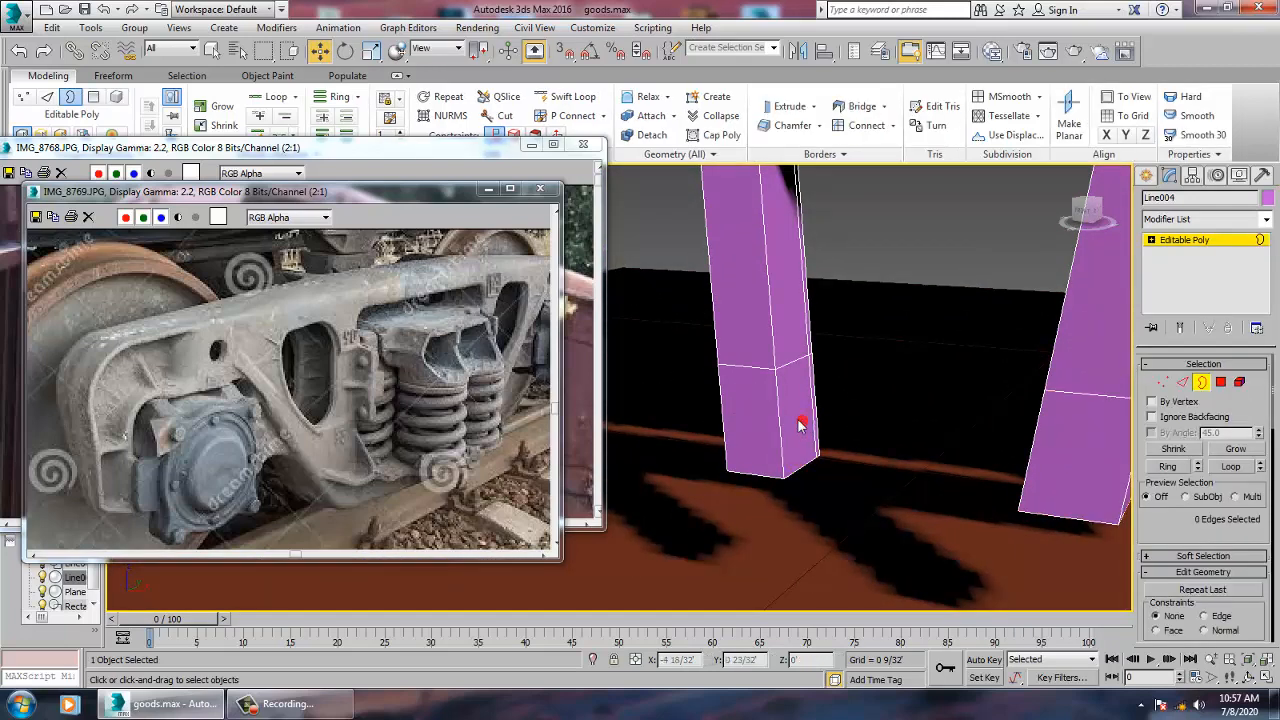
click(1221, 382)
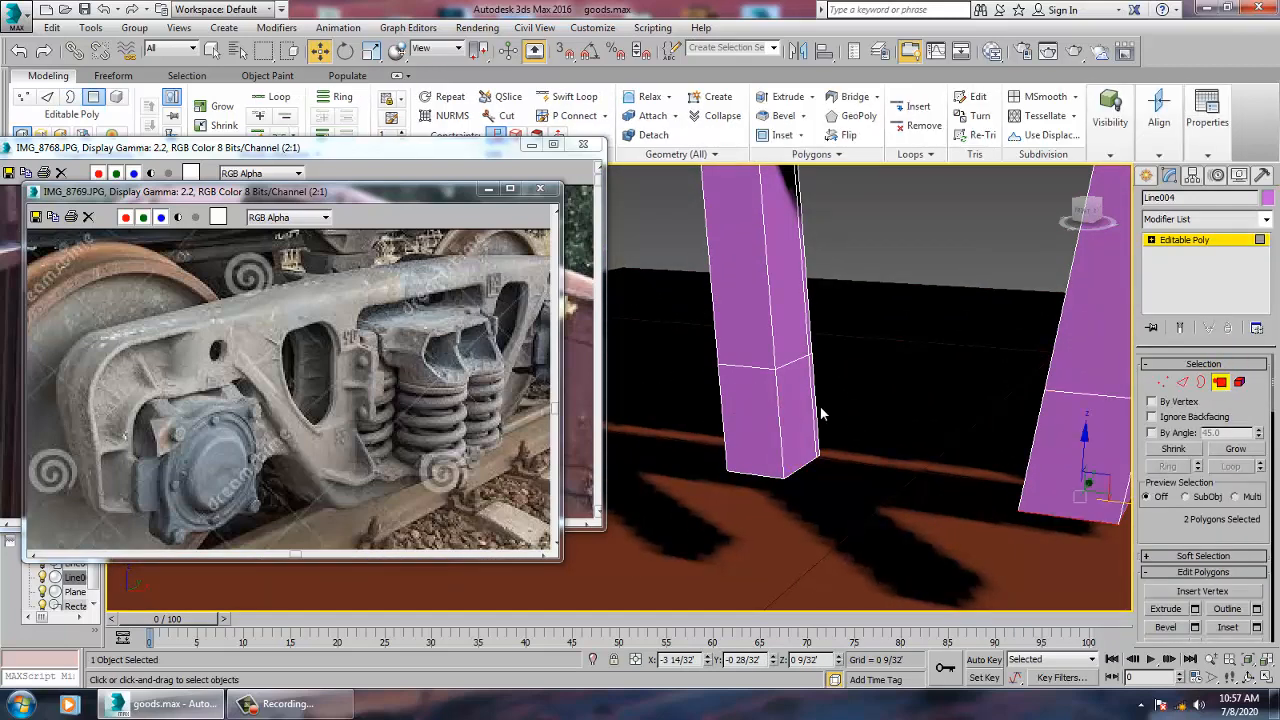
click(815, 412)
ctrl+click(821, 393)
alt+middle_drag(822, 393, 994, 393)
ctrl+click(992, 391)
ctrl+click(979, 381)
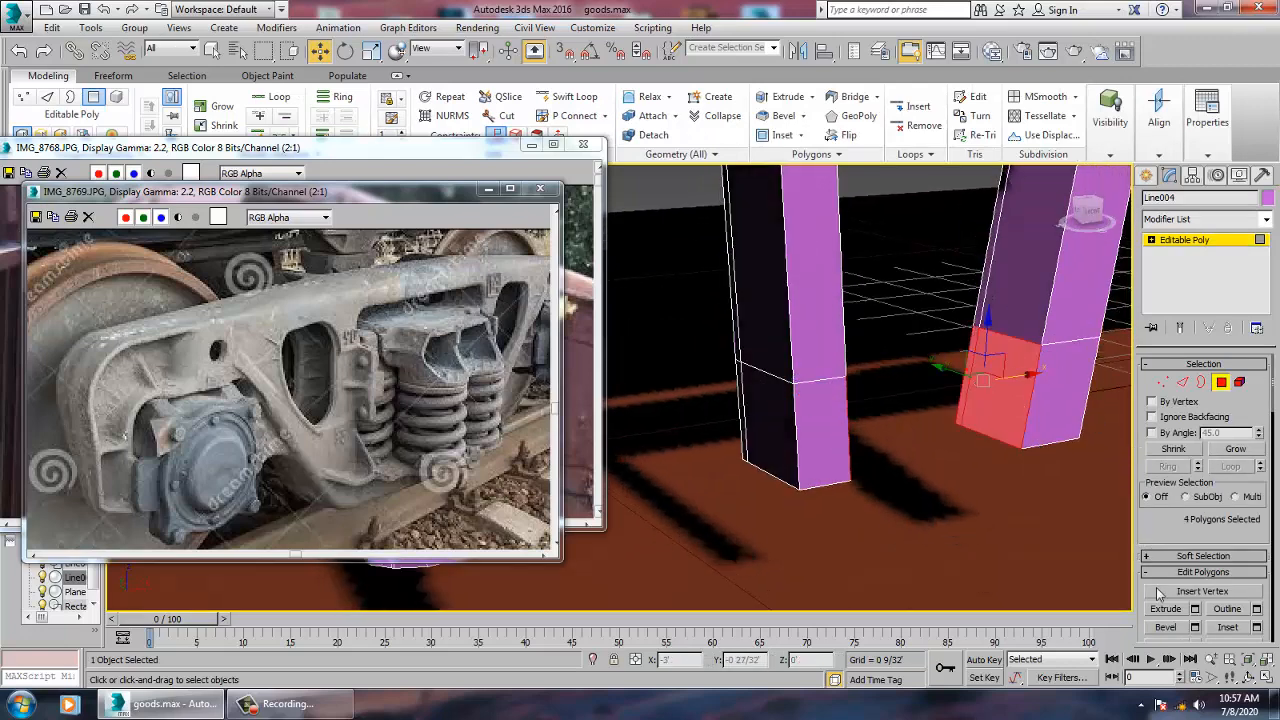
scroll(1183, 420, down, 3)
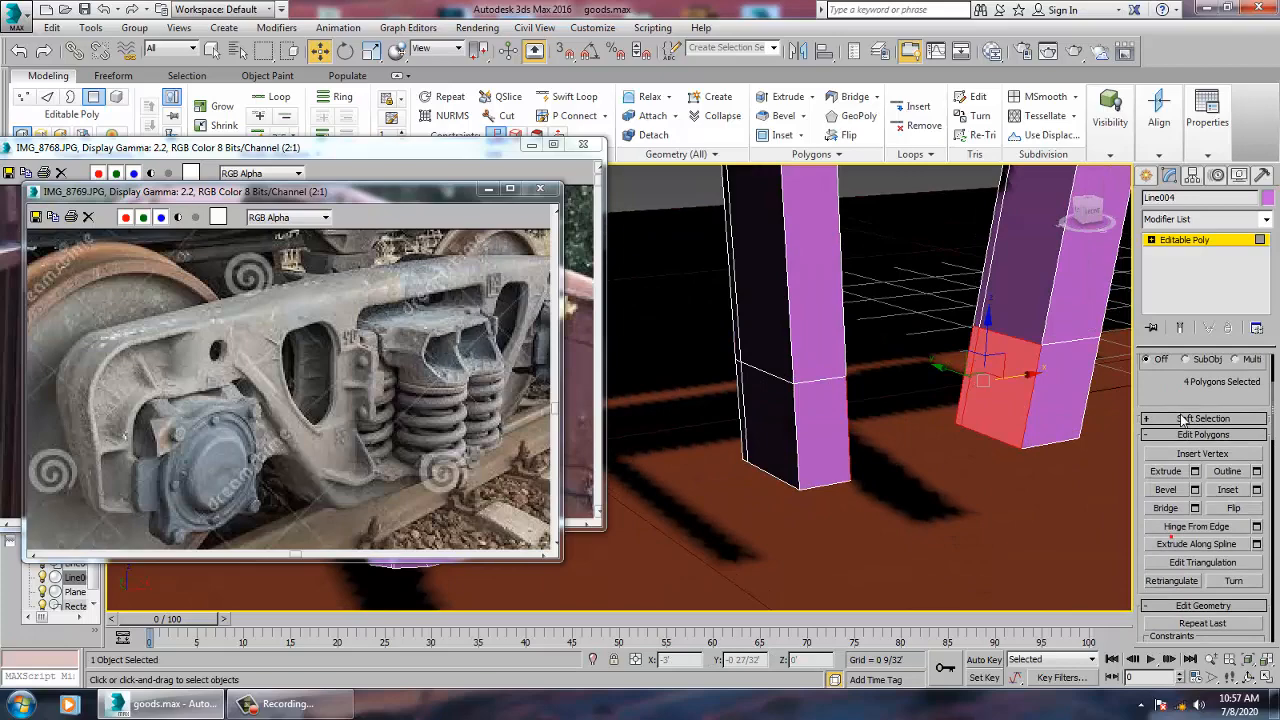
click(1166, 509)
- Shift the vertex loops at the top of the slanted leg nearest the bar's free end along X, widening its top toward the opening
scroll(980, 447, down, 6)
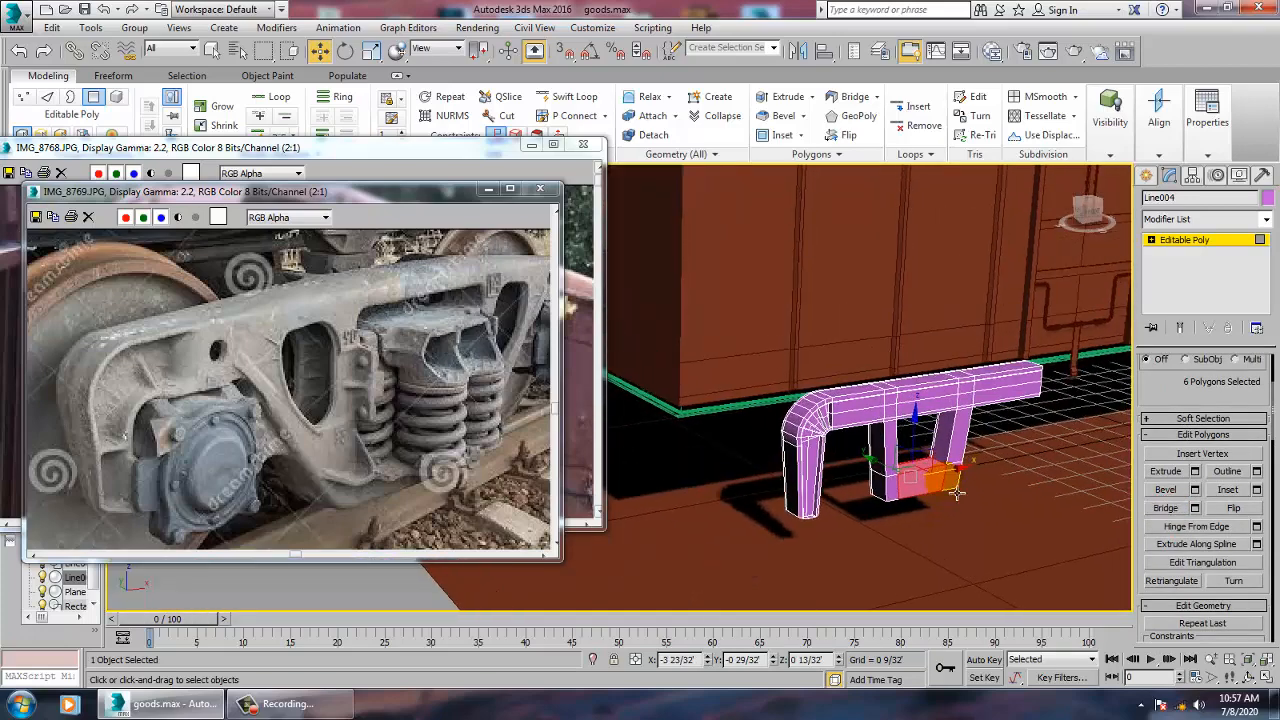
scroll(950, 500, up, 2)
alt+middle_drag(1027, 480, 829, 428)
scroll(910, 454, up, 3)
key(1)
drag(833, 249, 928, 404)
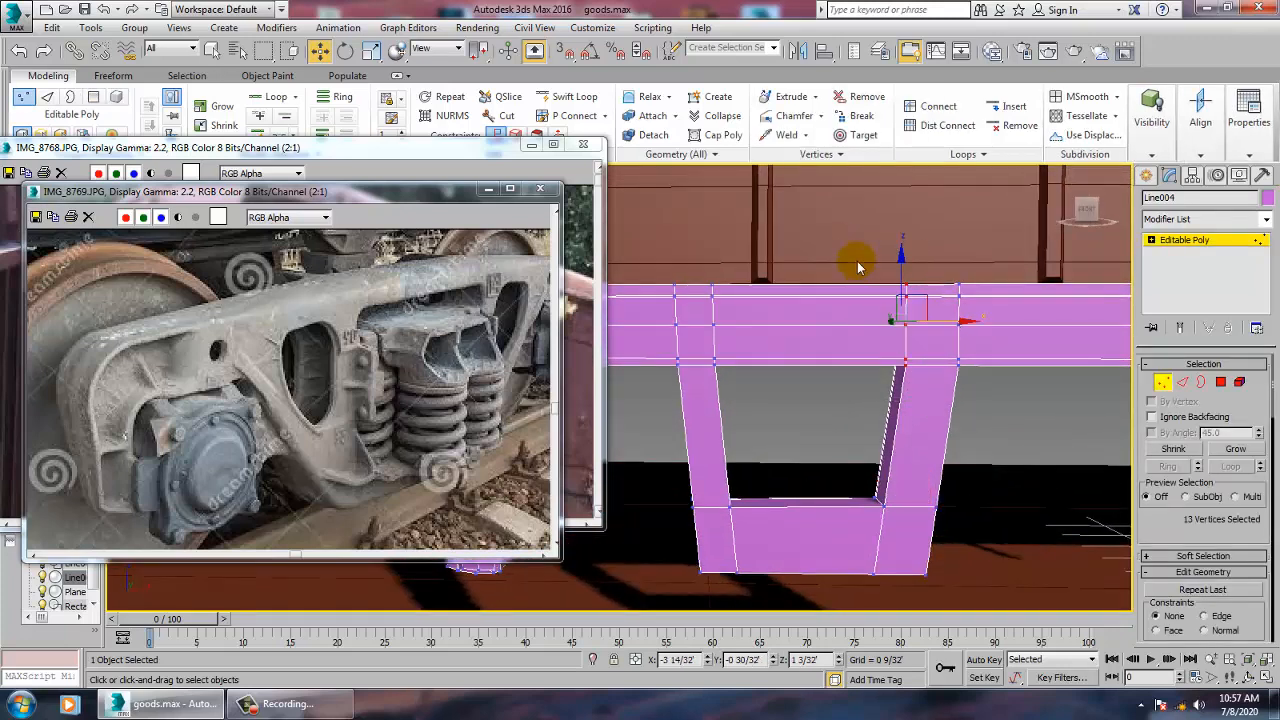
drag(1020, 397, 1018, 395)
drag(966, 318, 955, 322)
drag(907, 400, 908, 402)
- Move the vertex loop at the inner top of the other slanted leg along X to about -3 28/32', narrowing the opening
drag(934, 340, 697, 250)
drag(762, 395, 762, 395)
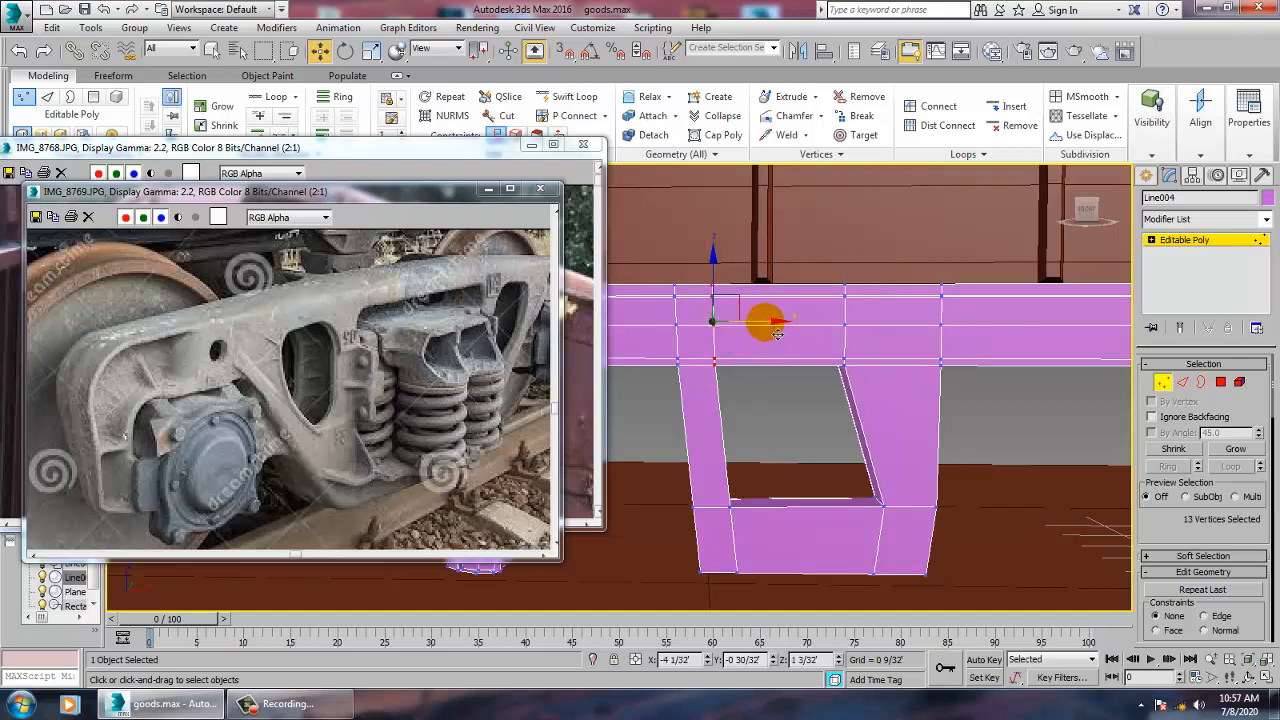
drag(774, 324, 820, 330)
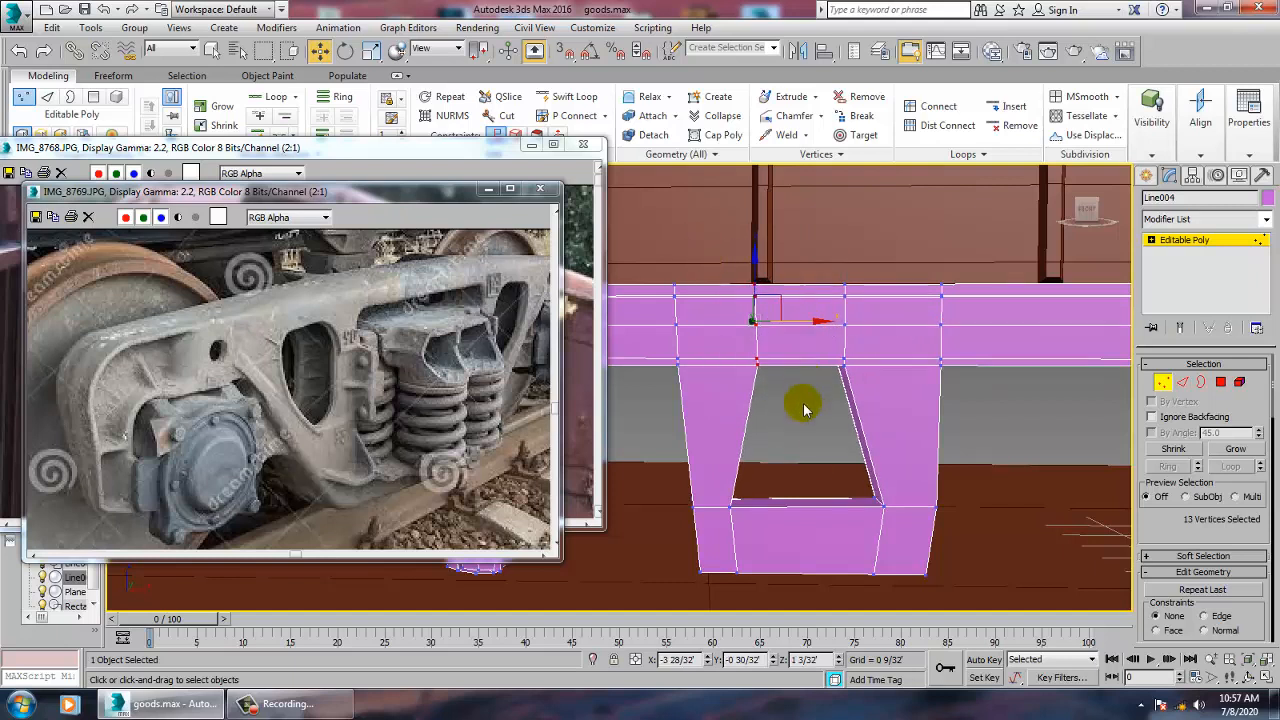
- Raise the six vertices along the crosspiece's upper edge to about Z 0 18/32' and save the scene
drag(706, 470, 908, 538)
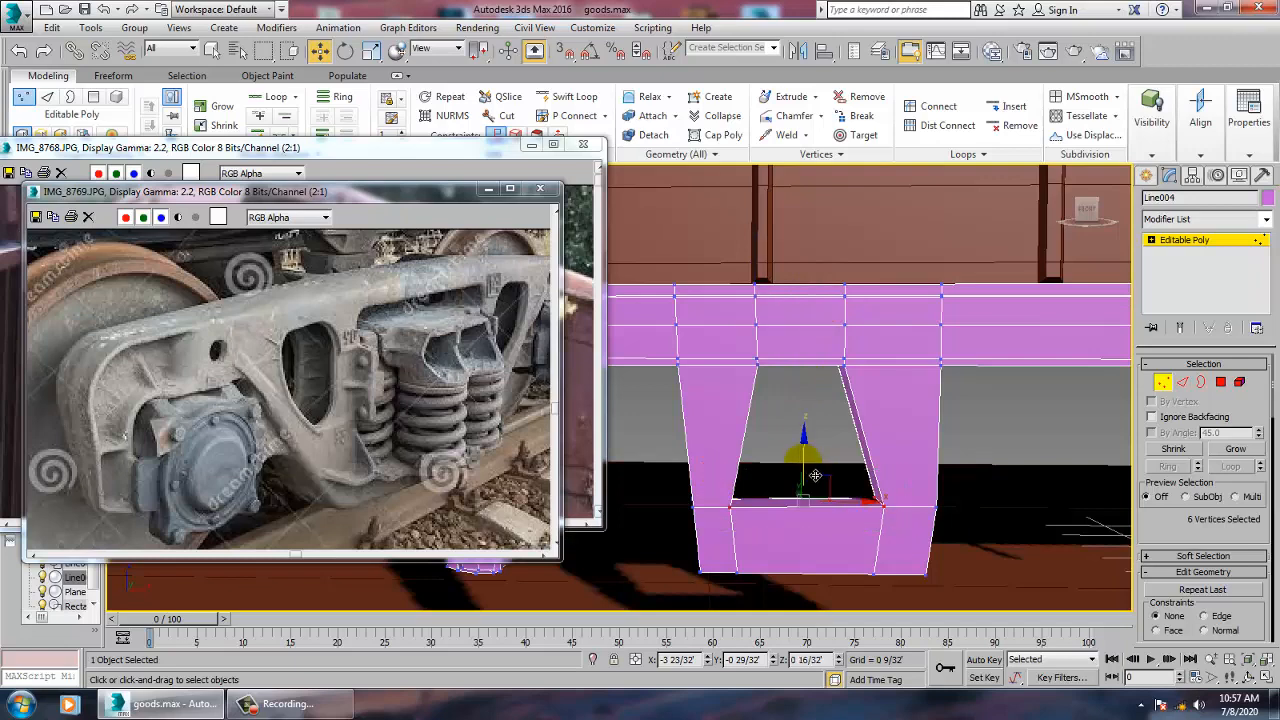
mouse_move(816, 464)
mouse_down()
mouse_move(820, 412)
mouse_move(820, 445)
mouse_up()
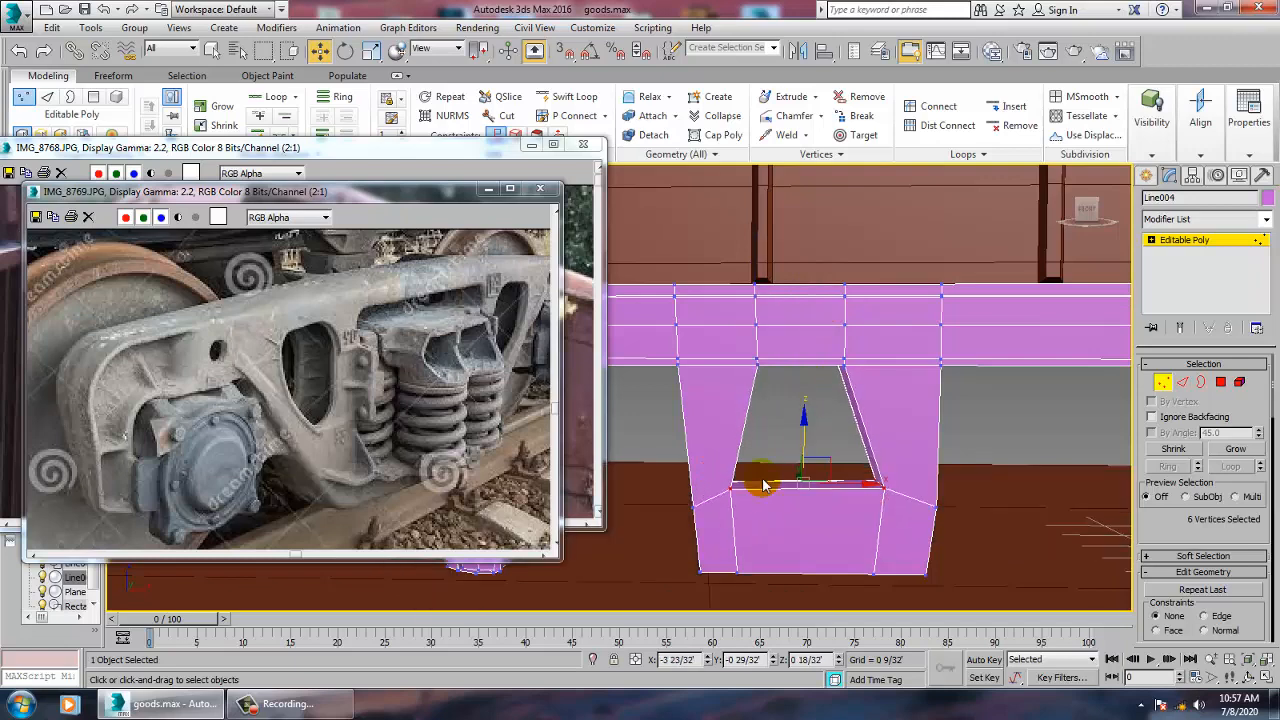
alt+middle_drag(775, 492, 800, 446)
key(ctrl+s)
- Chamfer the two edges at the lower outer corner of the leg nearer the bent end by 0 2/32' with 6 segments
click(1184, 384)
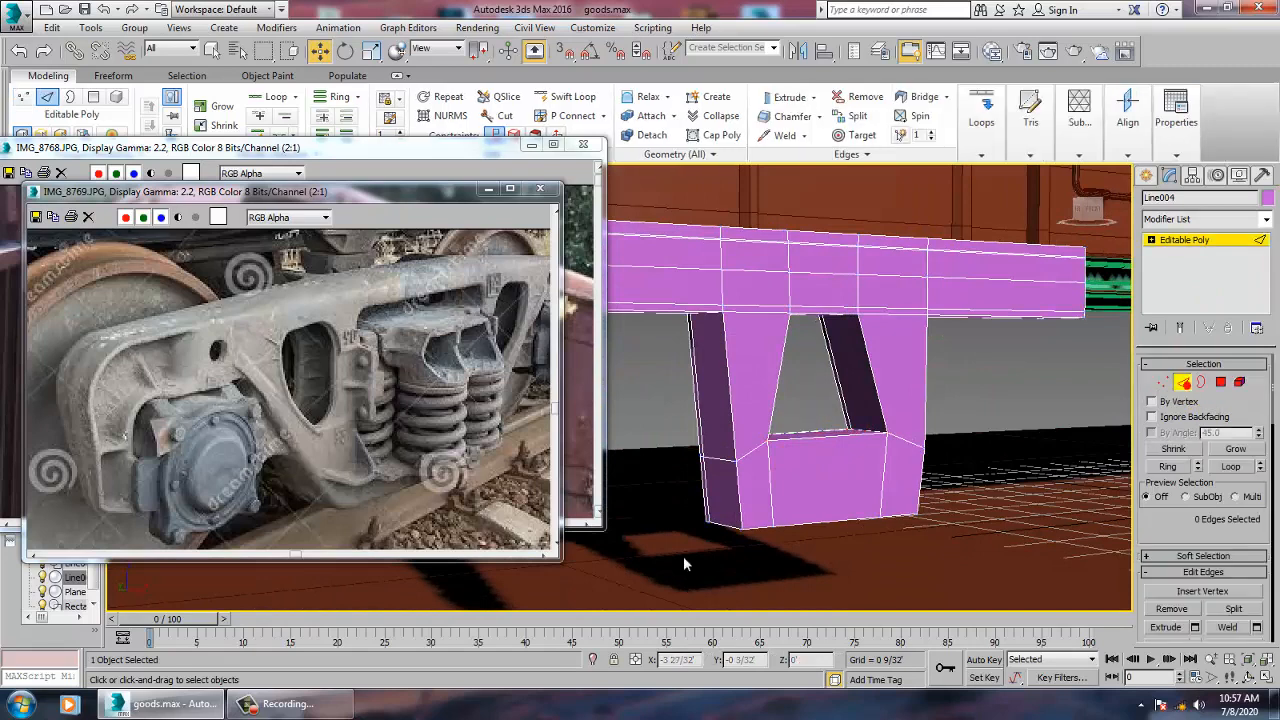
click(731, 533)
scroll(700, 530, up, 5)
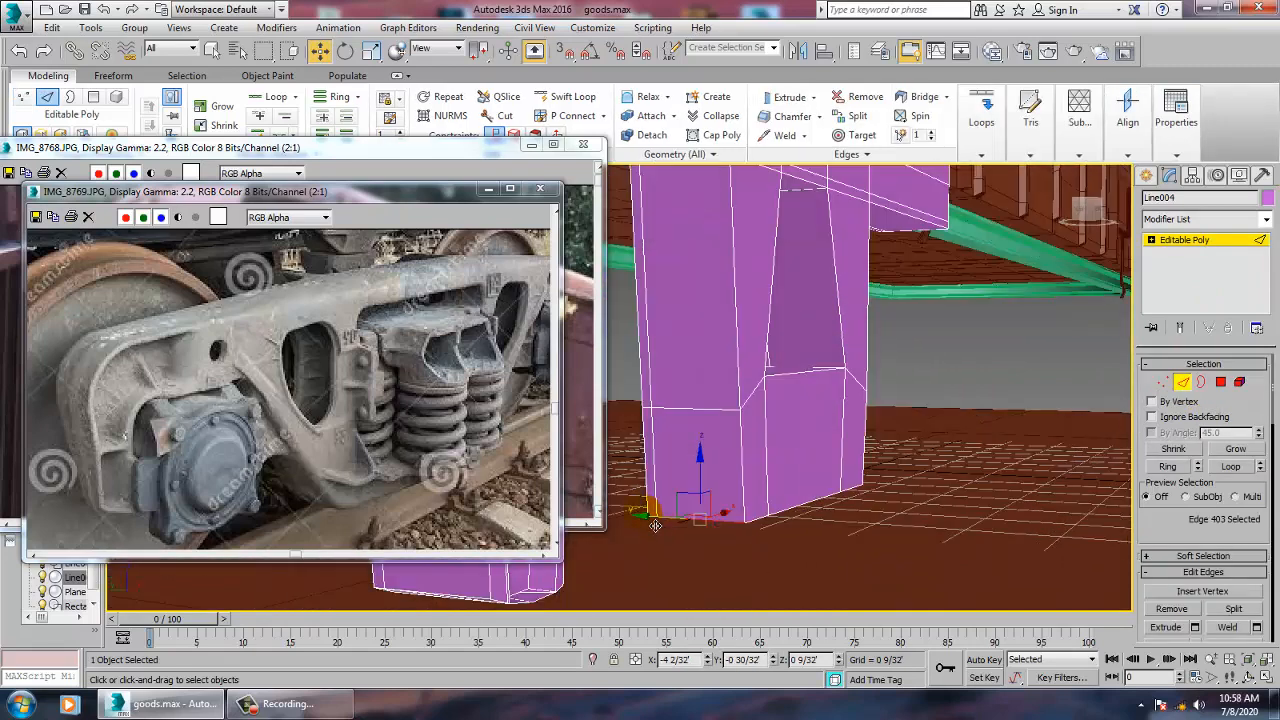
ctrl+click(660, 526)
scroll(680, 520, up, 5)
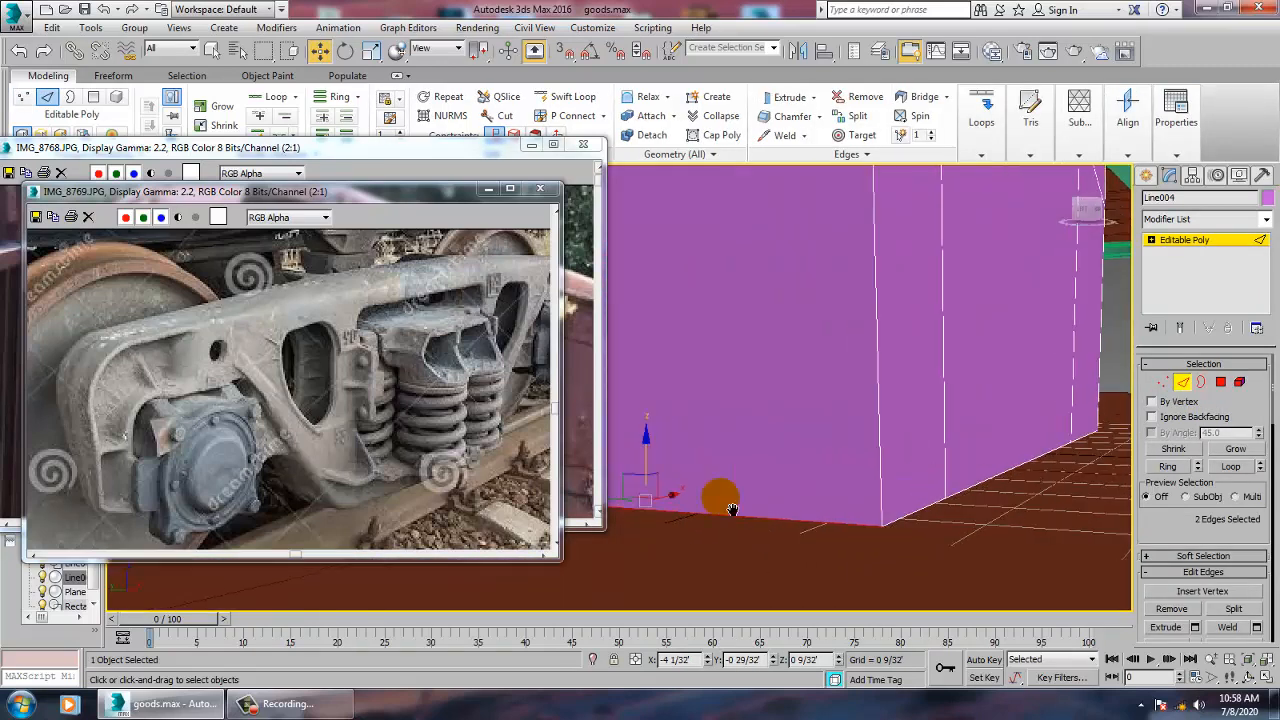
drag(768, 530, 690, 530)
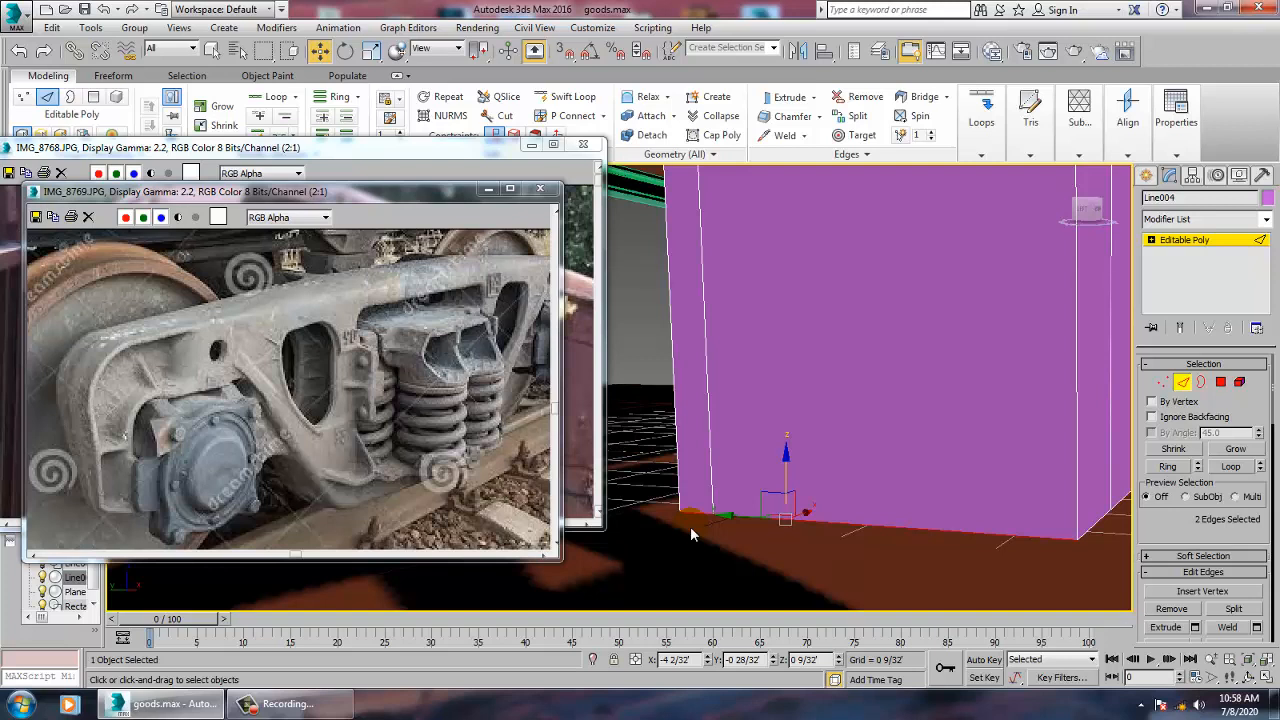
scroll(1195, 545, down, 5)
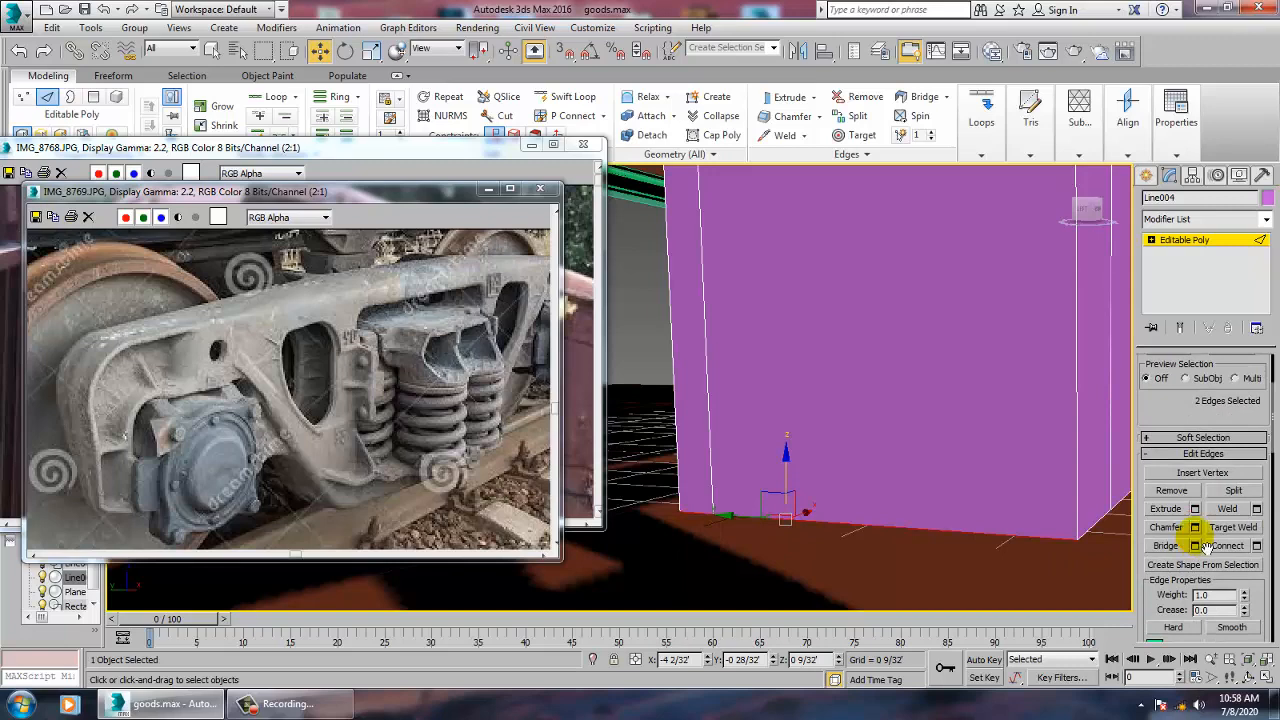
click(1195, 528)
alt+middle_drag(906, 465, 720, 417)
drag(633, 422, 631, 424)
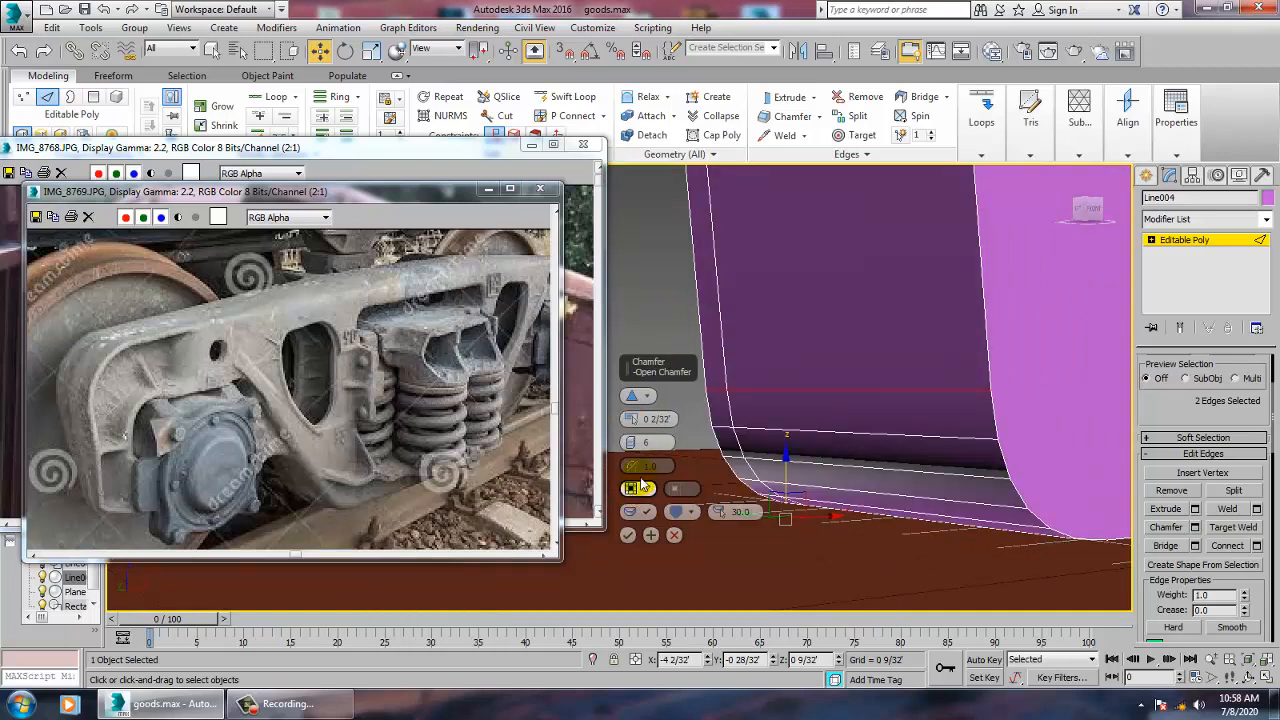
click(627, 536)
- Scale the vertices along the outer side of the leg nearest the bar's free end along X to align them vertically
alt+middle_drag(720, 500, 946, 481)
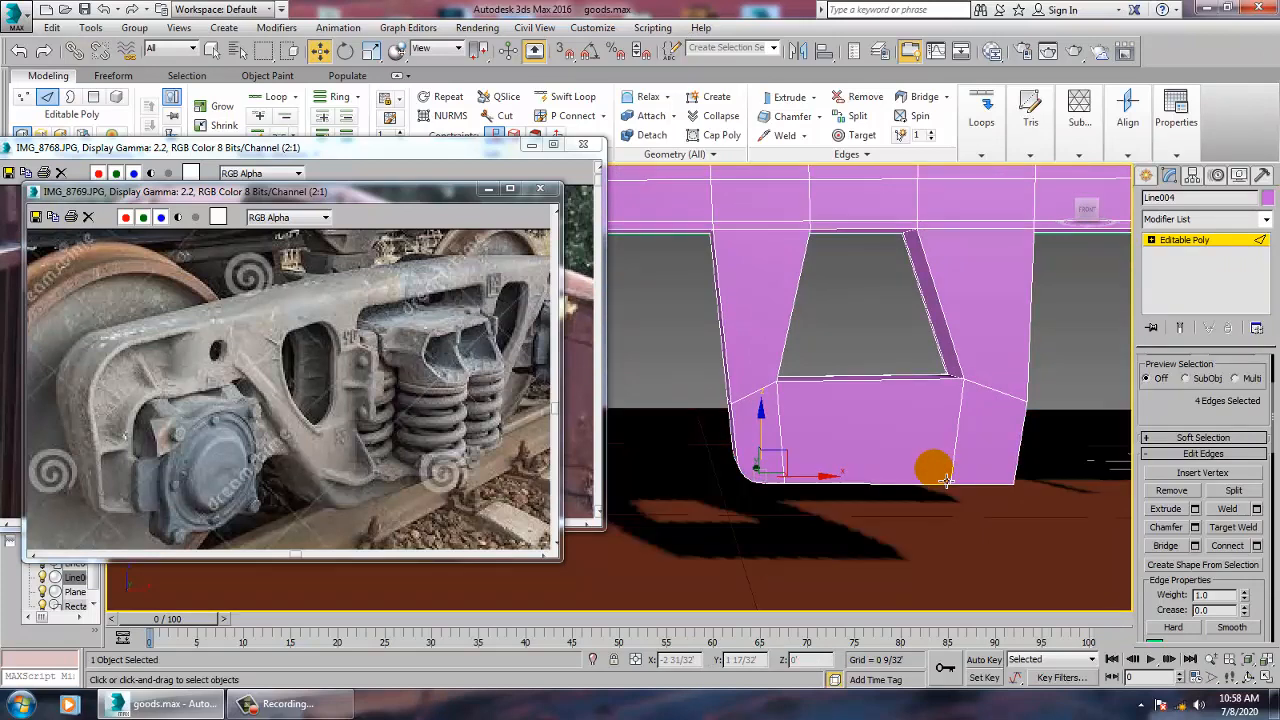
key(1)
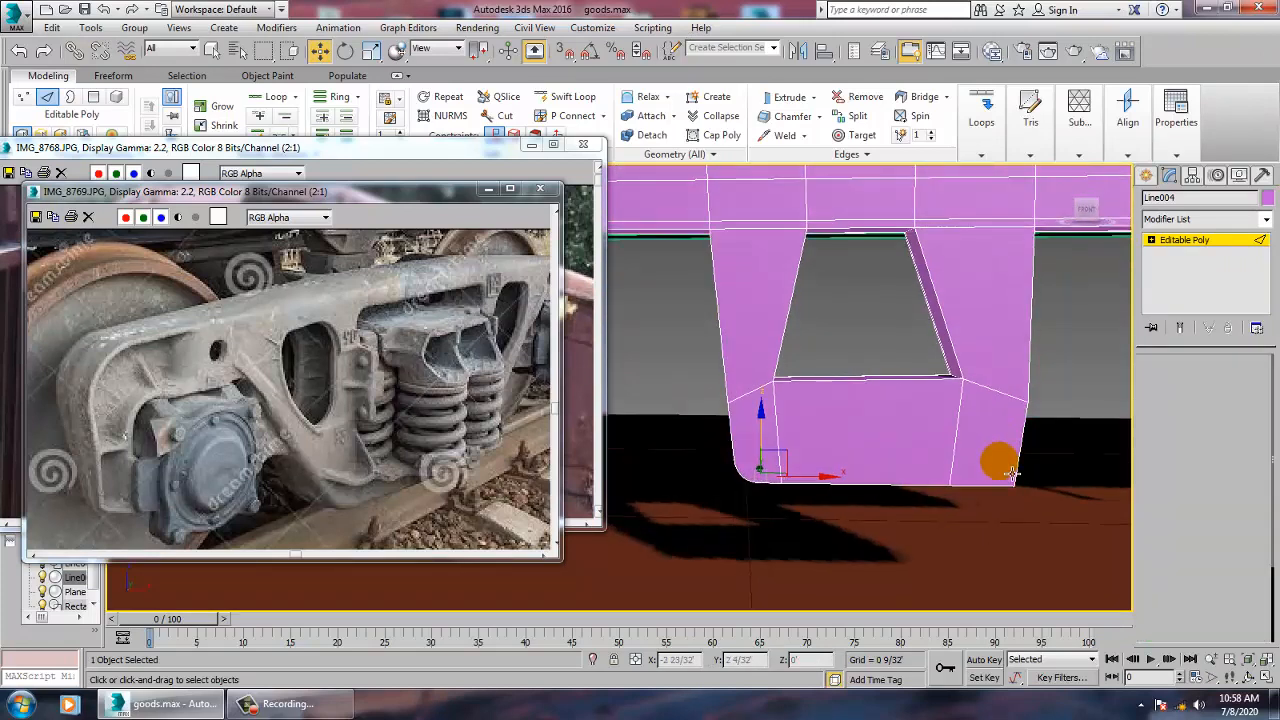
alt+middle_drag(994, 460, 894, 420)
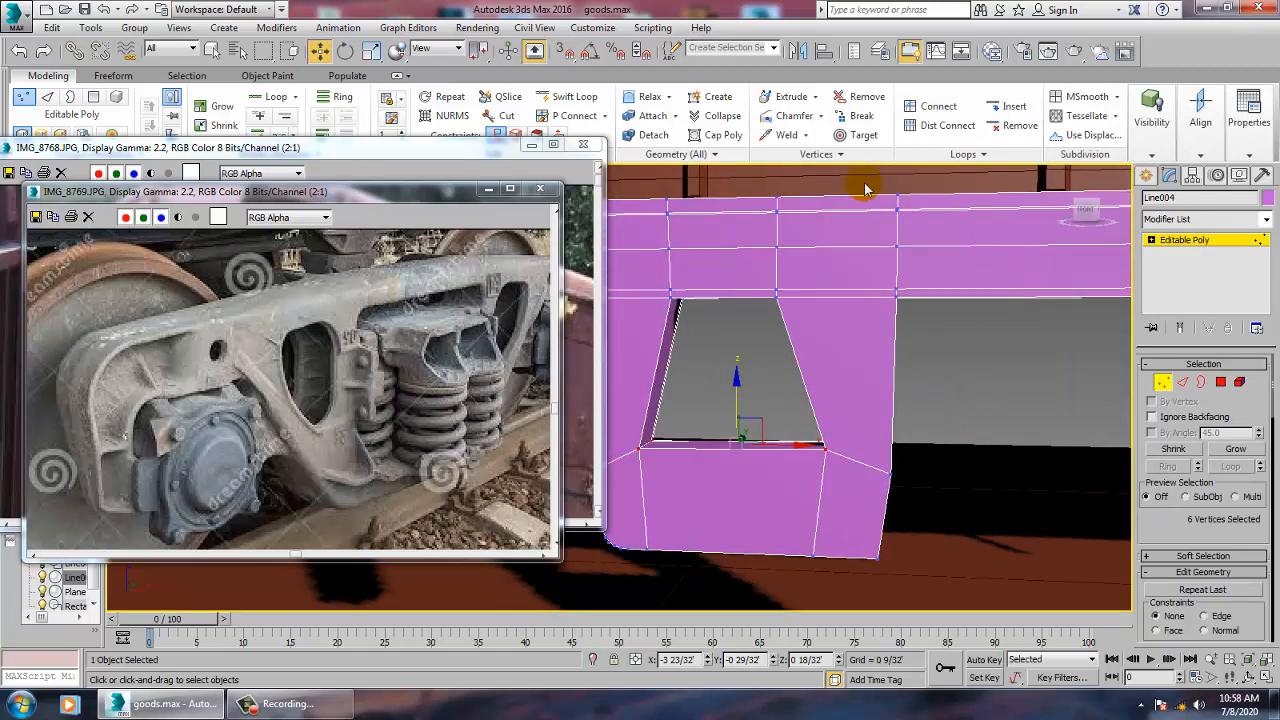
drag(863, 180, 914, 386)
scroll(929, 343, down, 3)
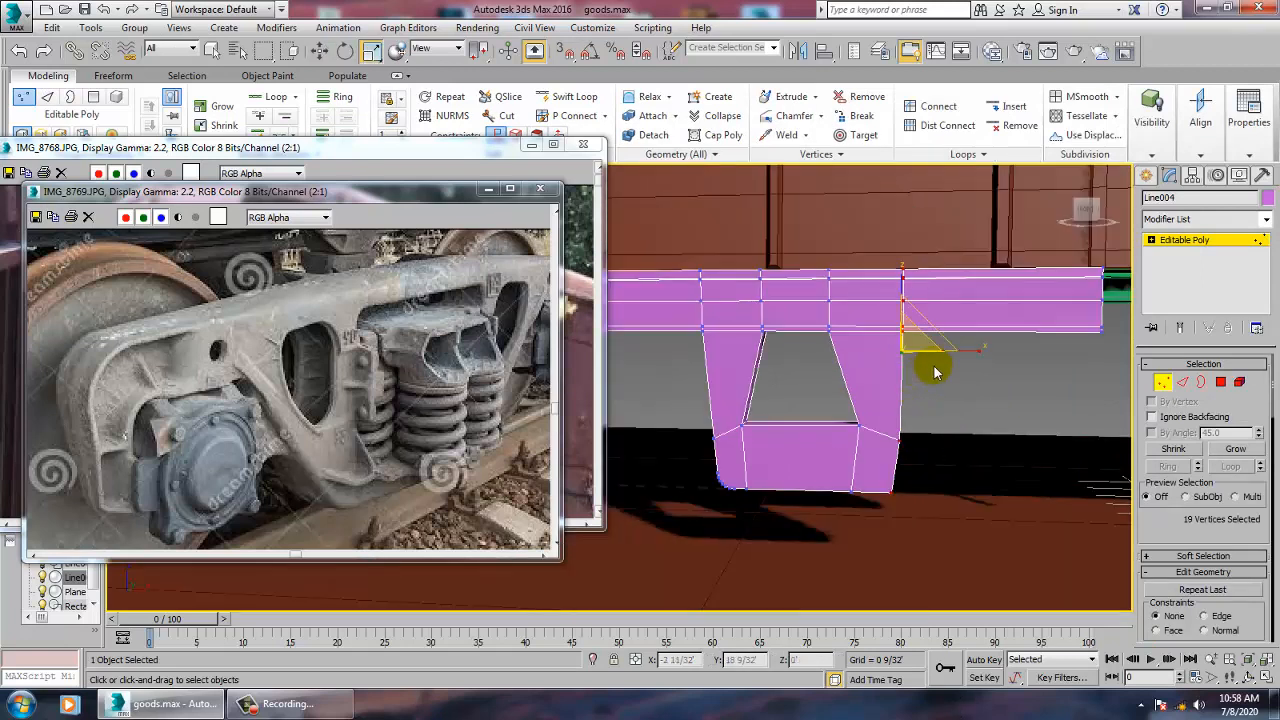
key(r)
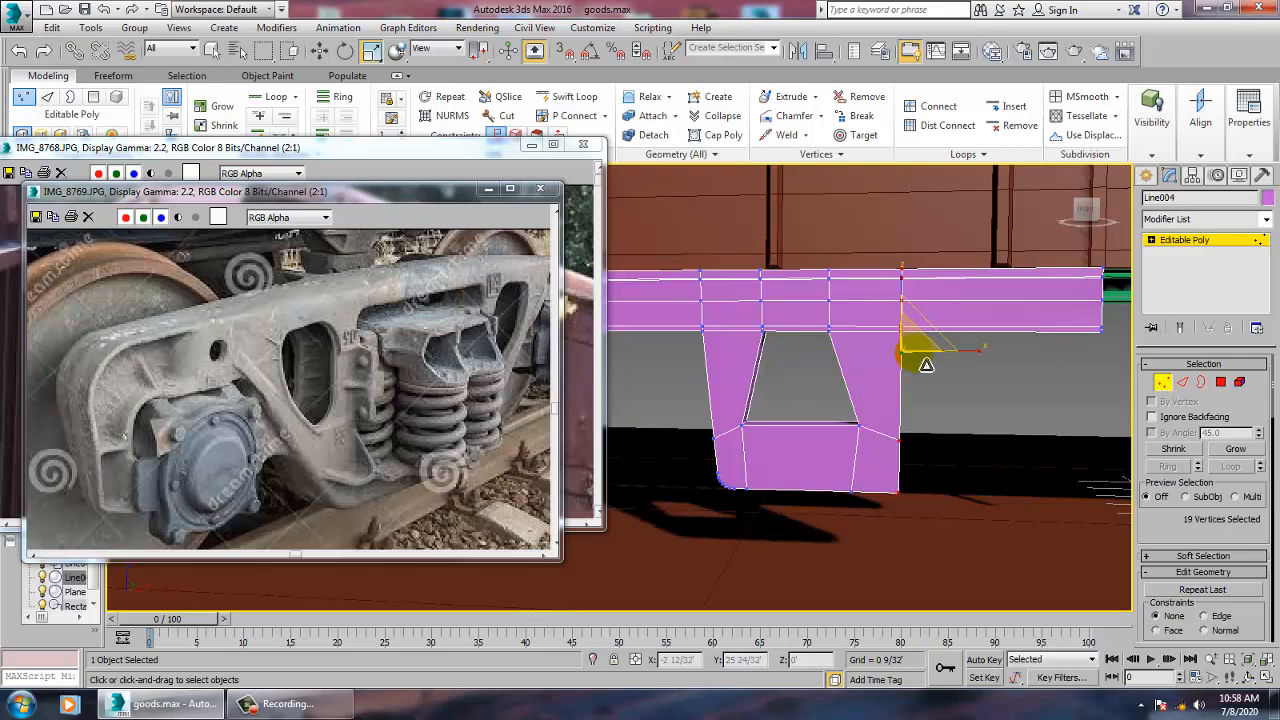
key(w)
- Select the four inner polygons of the two legs facing the opening and try an inset of 0 1/32' on them
mouse_move(886, 437)
alt+middle_down()
mouse_move(849, 417)
mouse_move(895, 435)
alt+middle_up()
click(1221, 383)
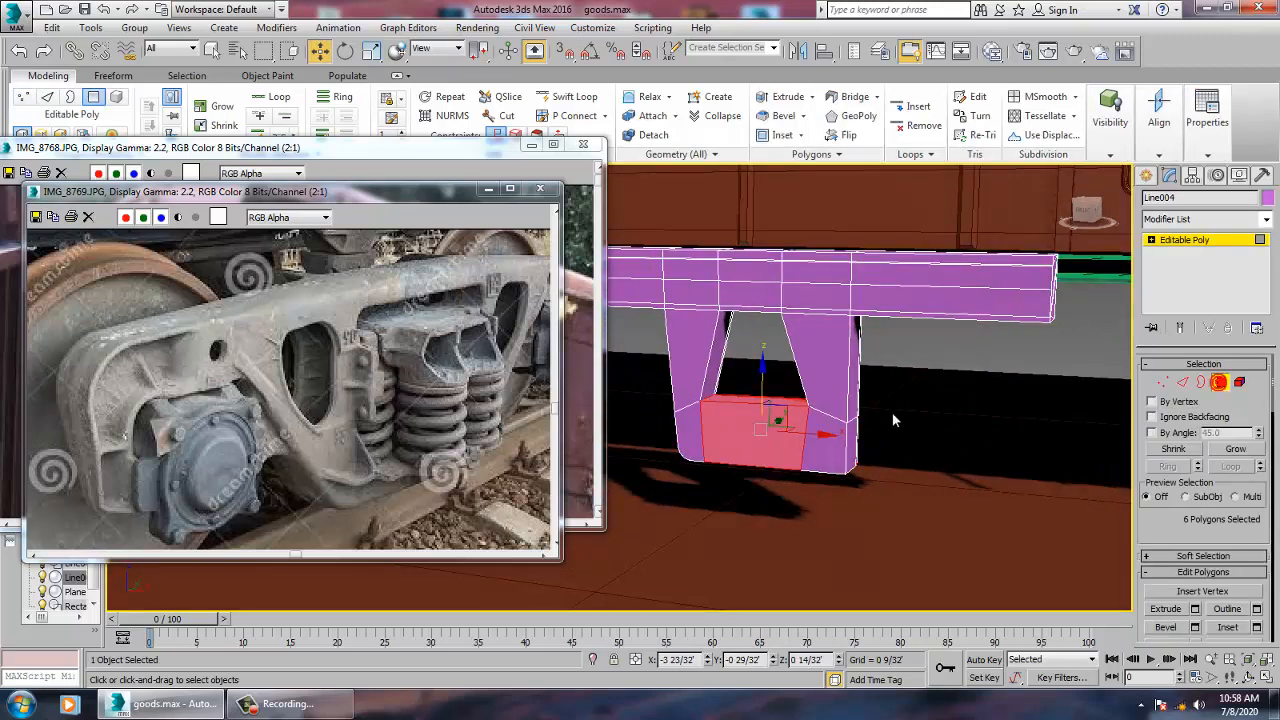
scroll(780, 422, up, 10)
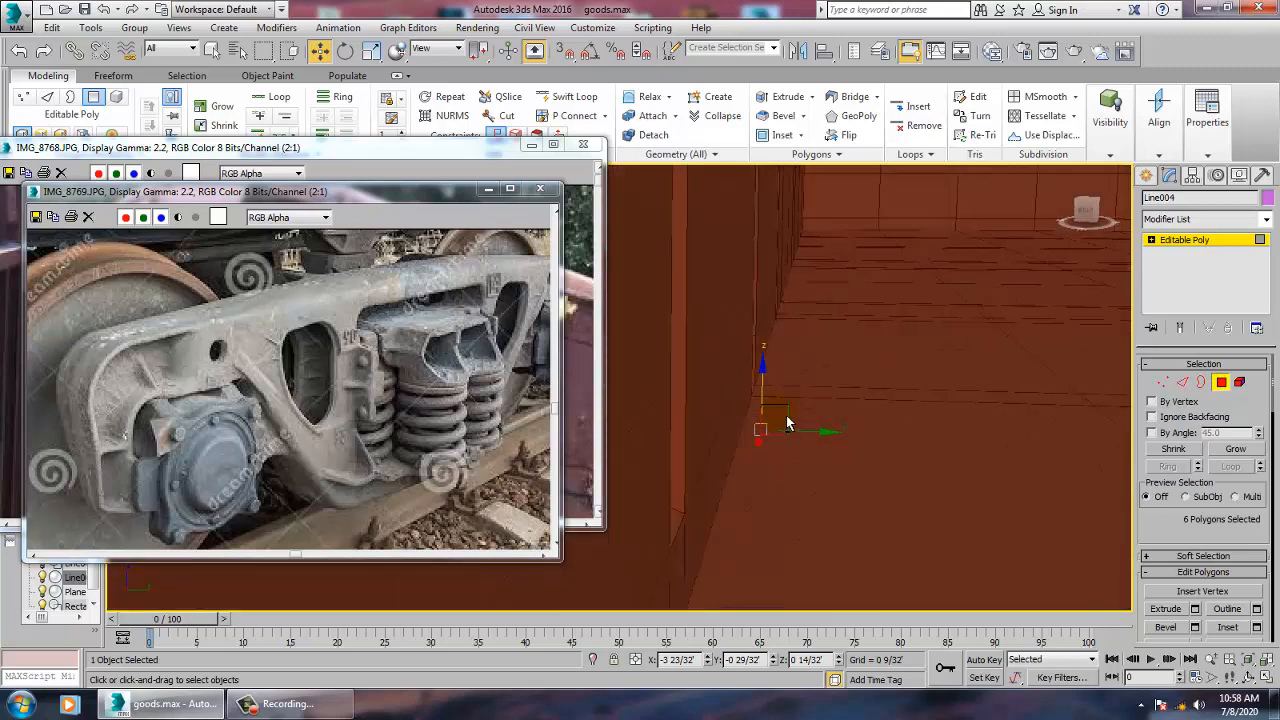
scroll(786, 424, down, 8)
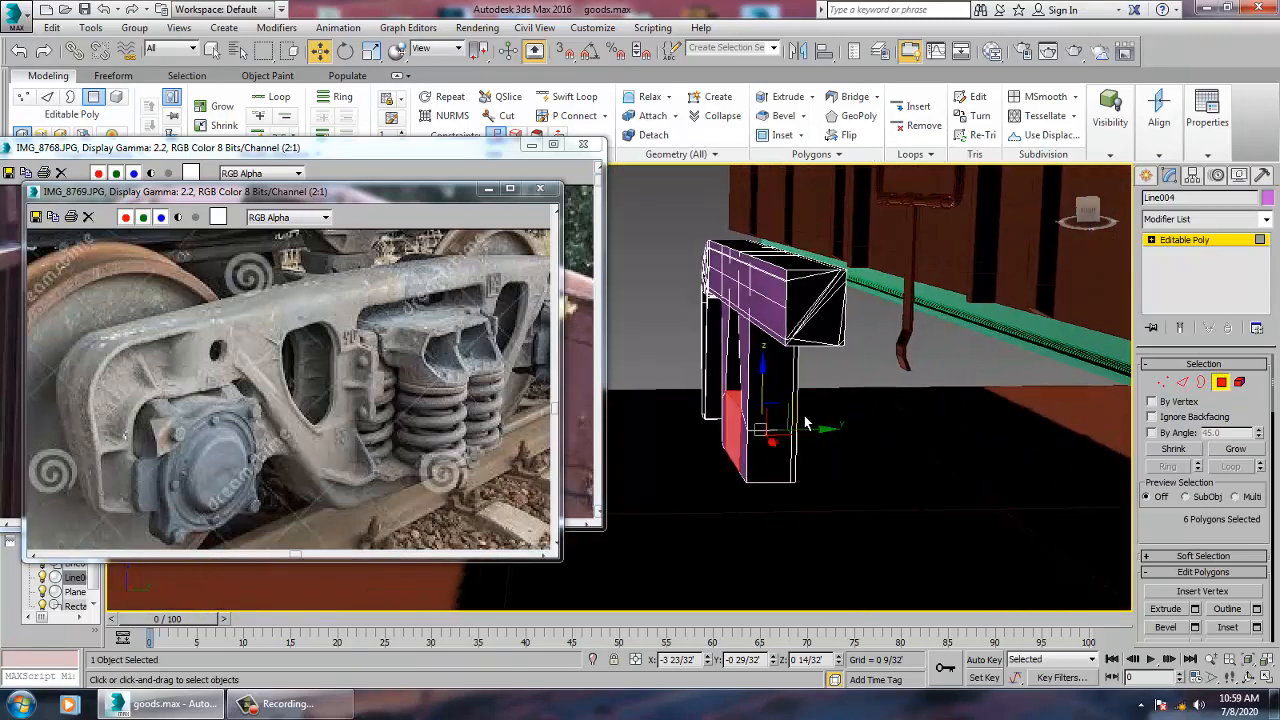
alt+middle_drag(806, 424, 738, 366)
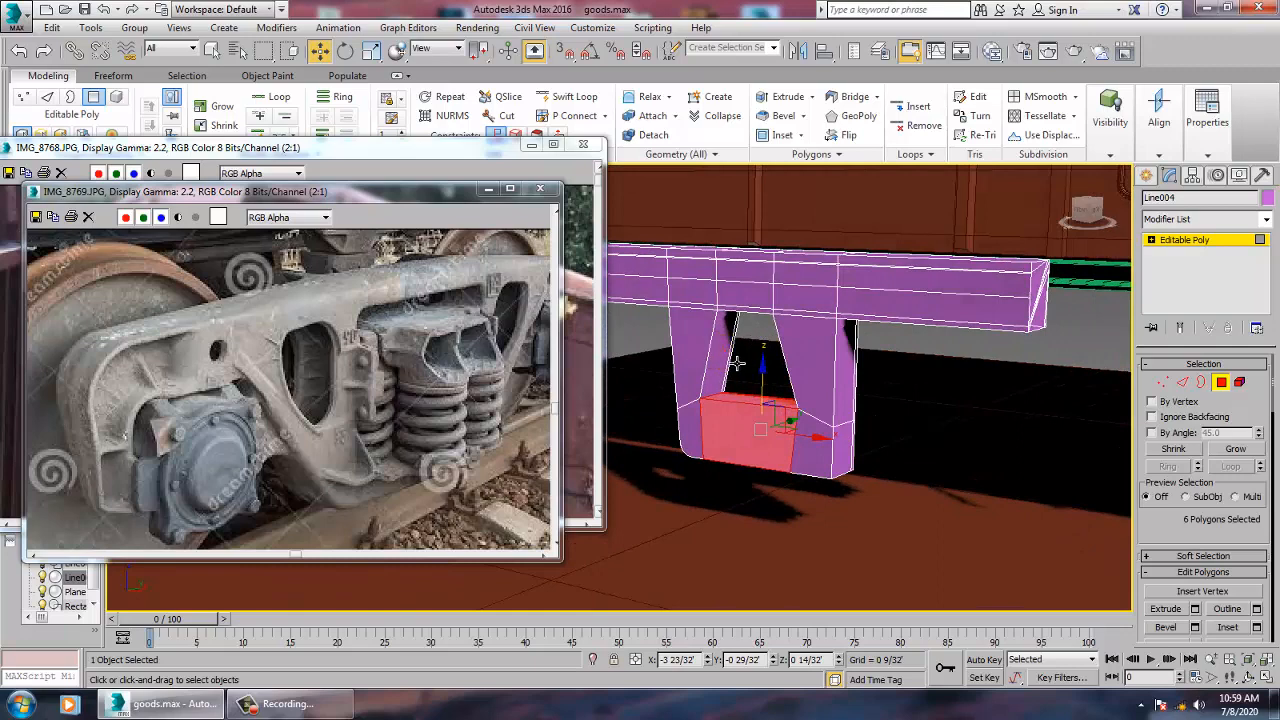
click(736, 362)
scroll(738, 355, up, 4)
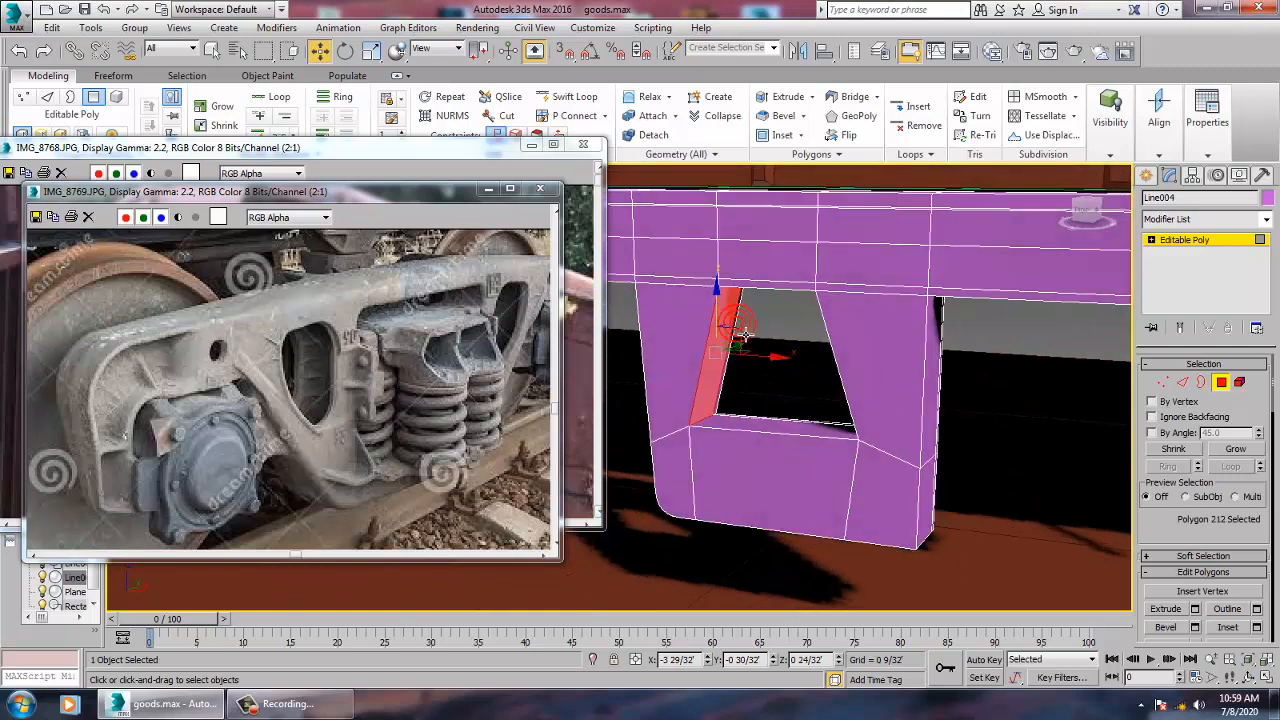
alt+middle_drag(879, 349, 894, 337)
ctrl+click(820, 350)
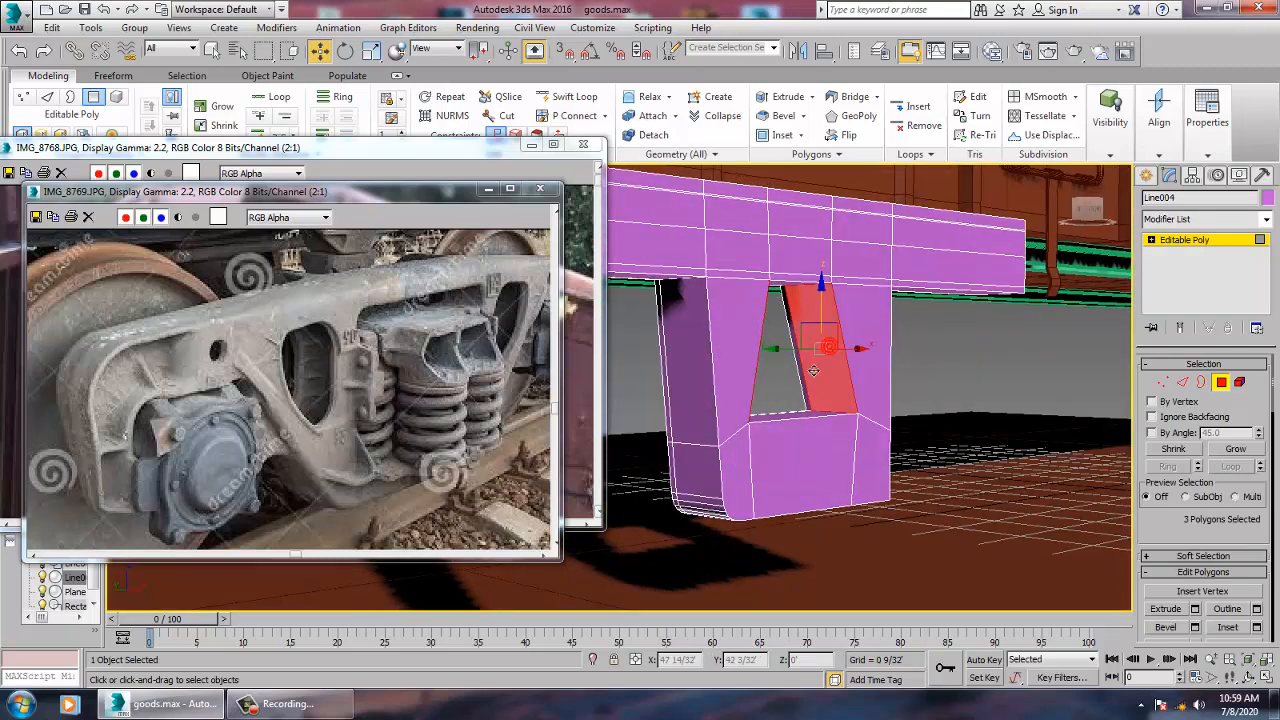
ctrl+click(806, 370)
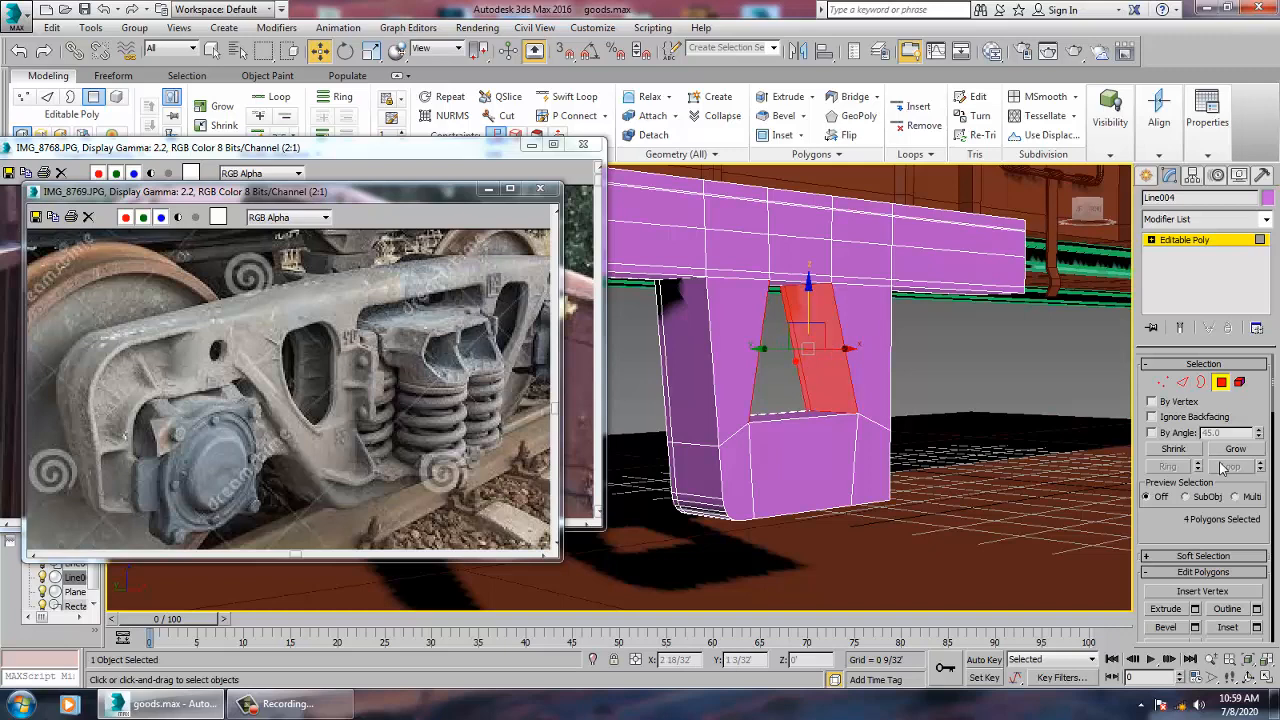
click(1257, 628)
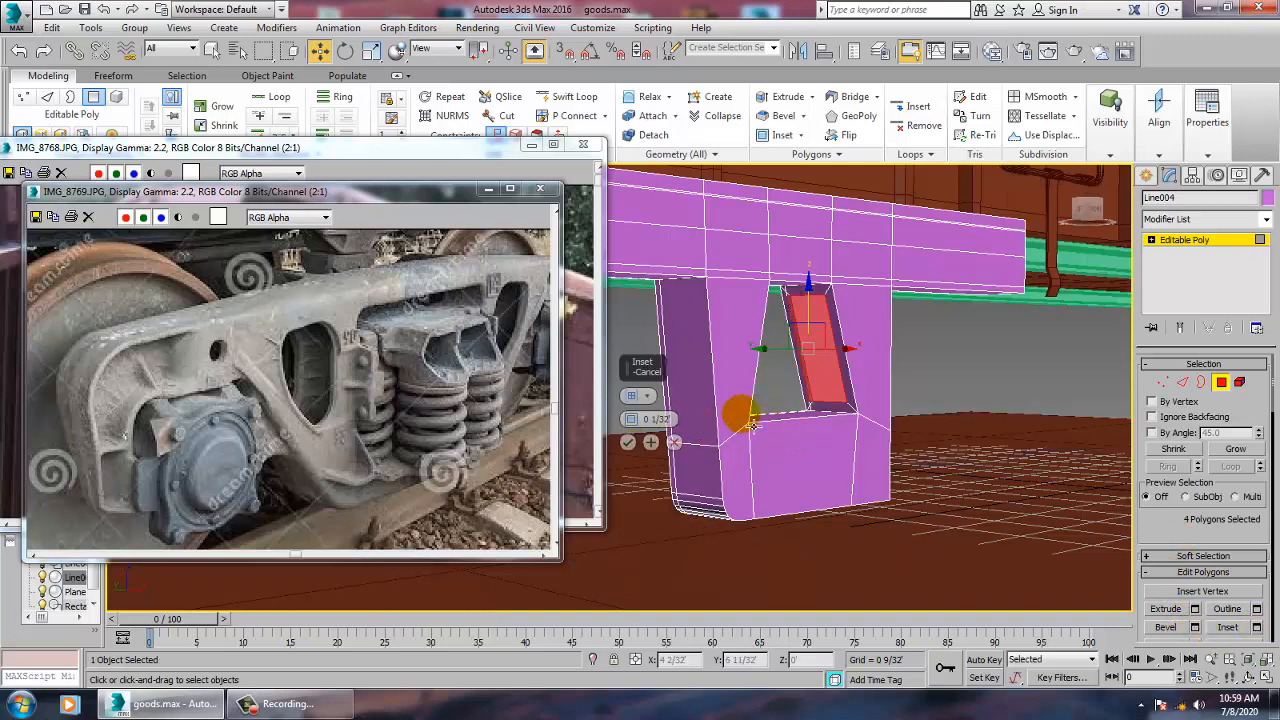
click(627, 442)
- Add the opening's upper and lower inner polygons to the selection so that all eight inner polygons are selected
alt+middle_drag(640, 440, 791, 425)
ctrl+click(790, 418)
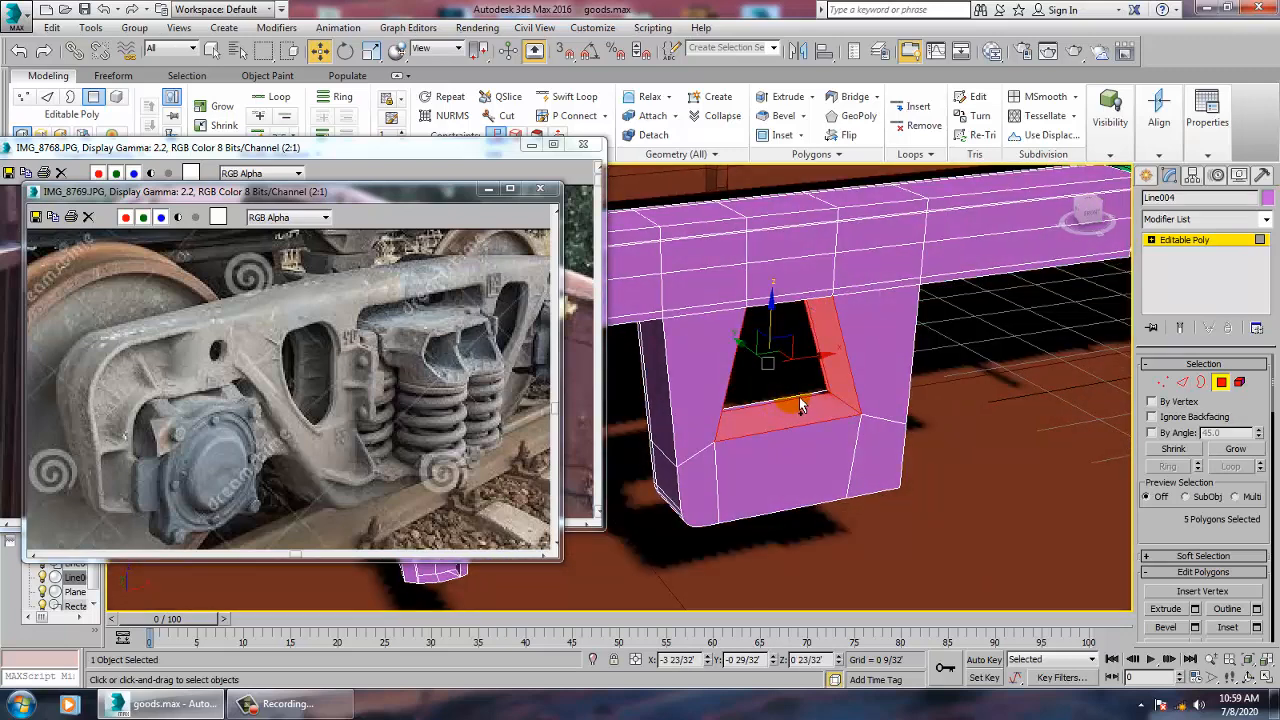
scroll(799, 405, up, 5)
ctrl+click(790, 411)
scroll(864, 432, down, 6)
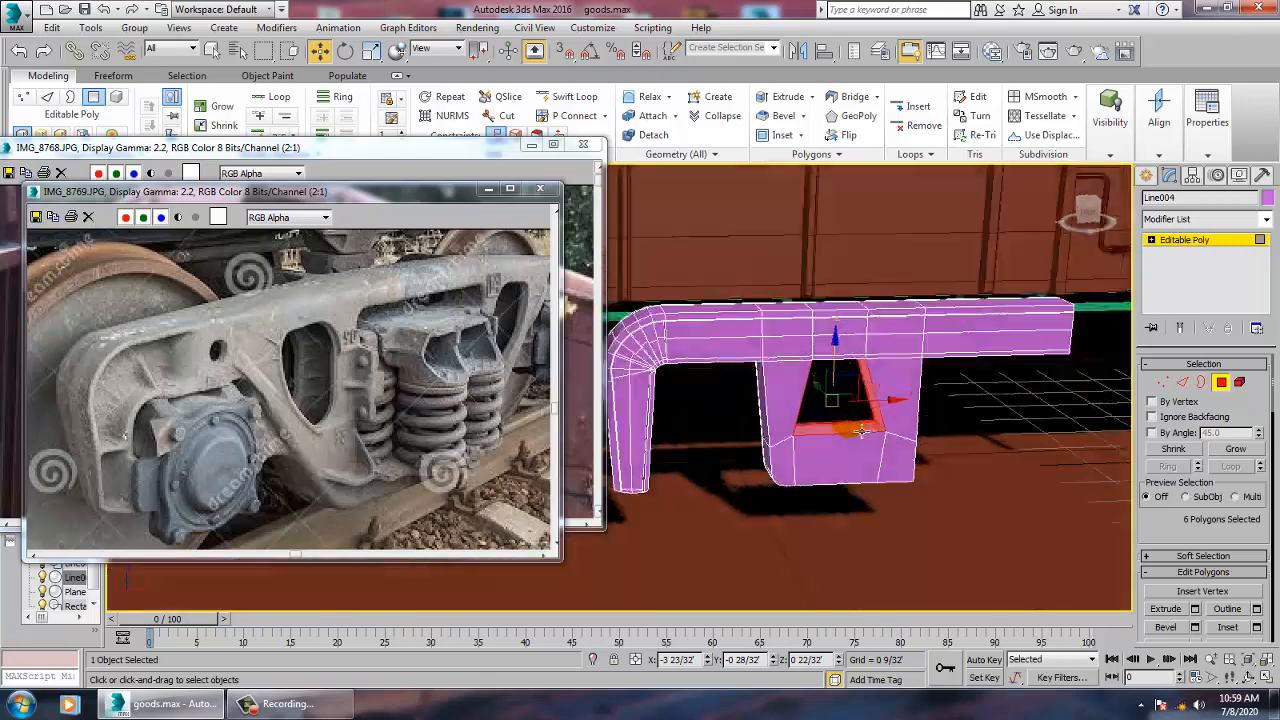
alt+middle_drag(850, 430, 834, 490)
scroll(808, 441, up, 4)
ctrl+click(808, 441)
ctrl+click(836, 465)
scroll(840, 466, down, 4)
scroll(871, 528, up, 2)
alt+middle_drag(873, 531, 859, 264)
- Try to inset the eight inner polygons of the opening by 0 1/32' and bevel them with a height of -0 1/32'
click(1257, 627)
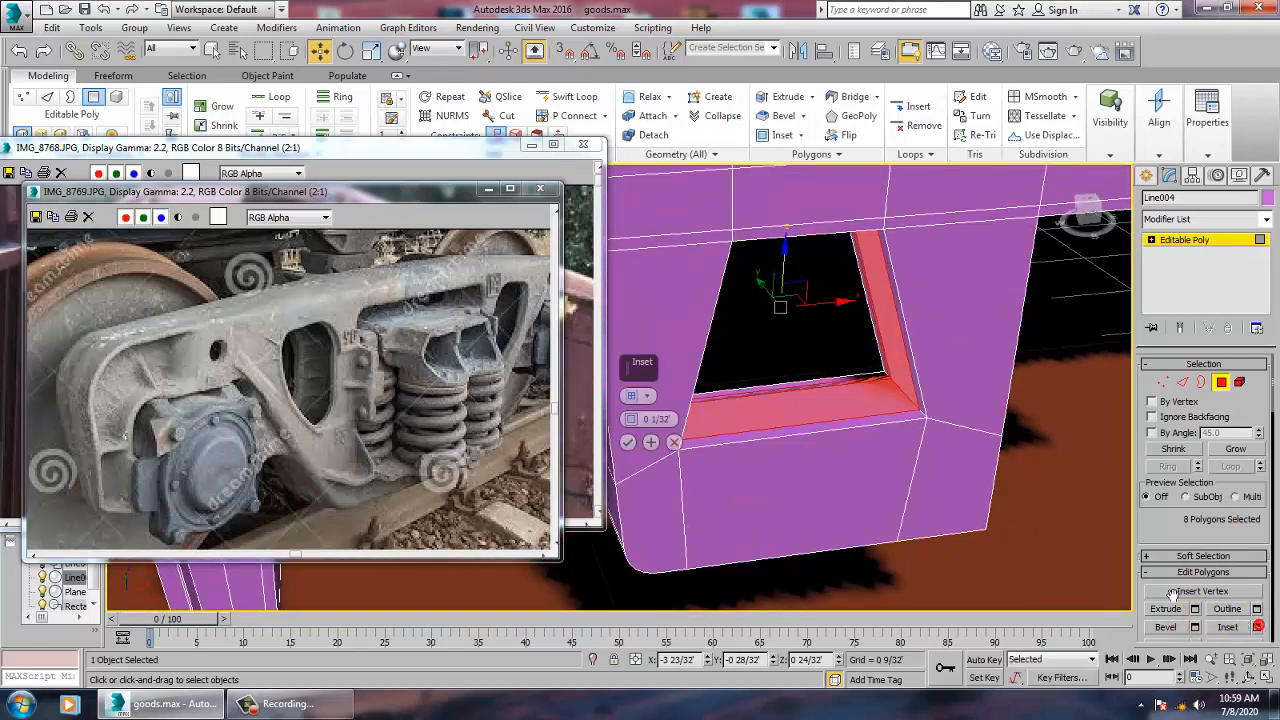
click(627, 444)
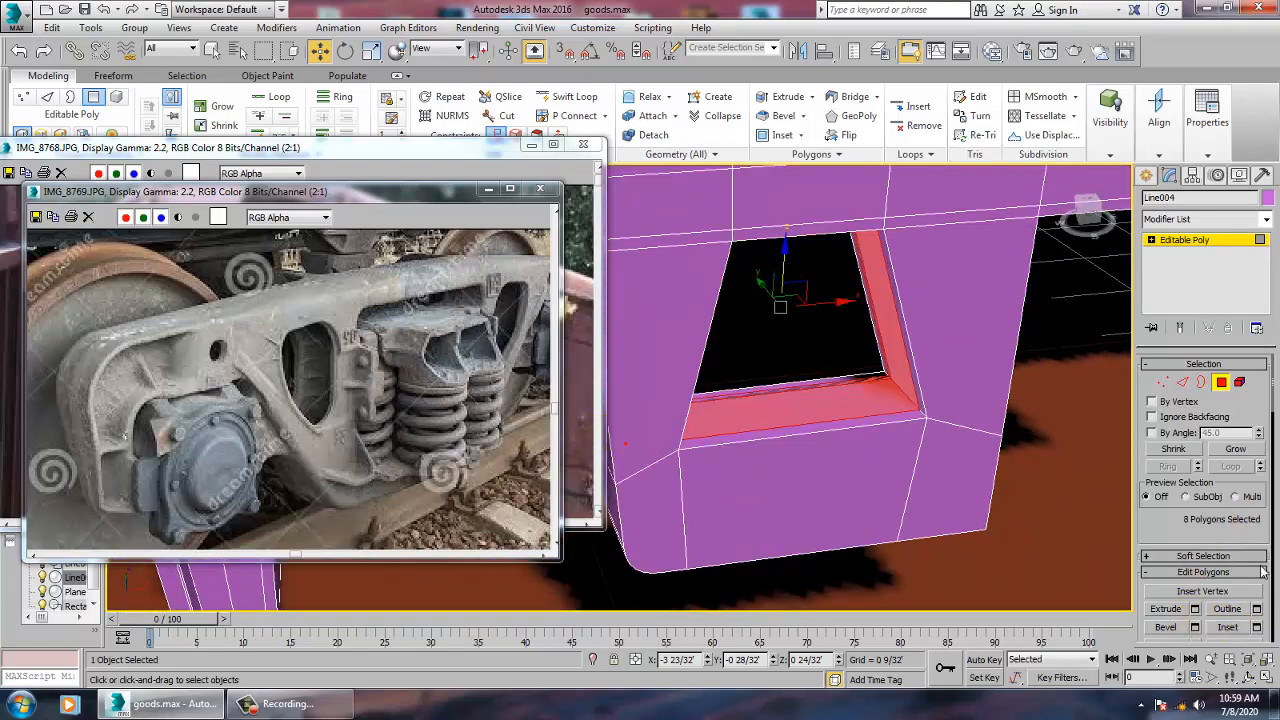
click(1195, 627)
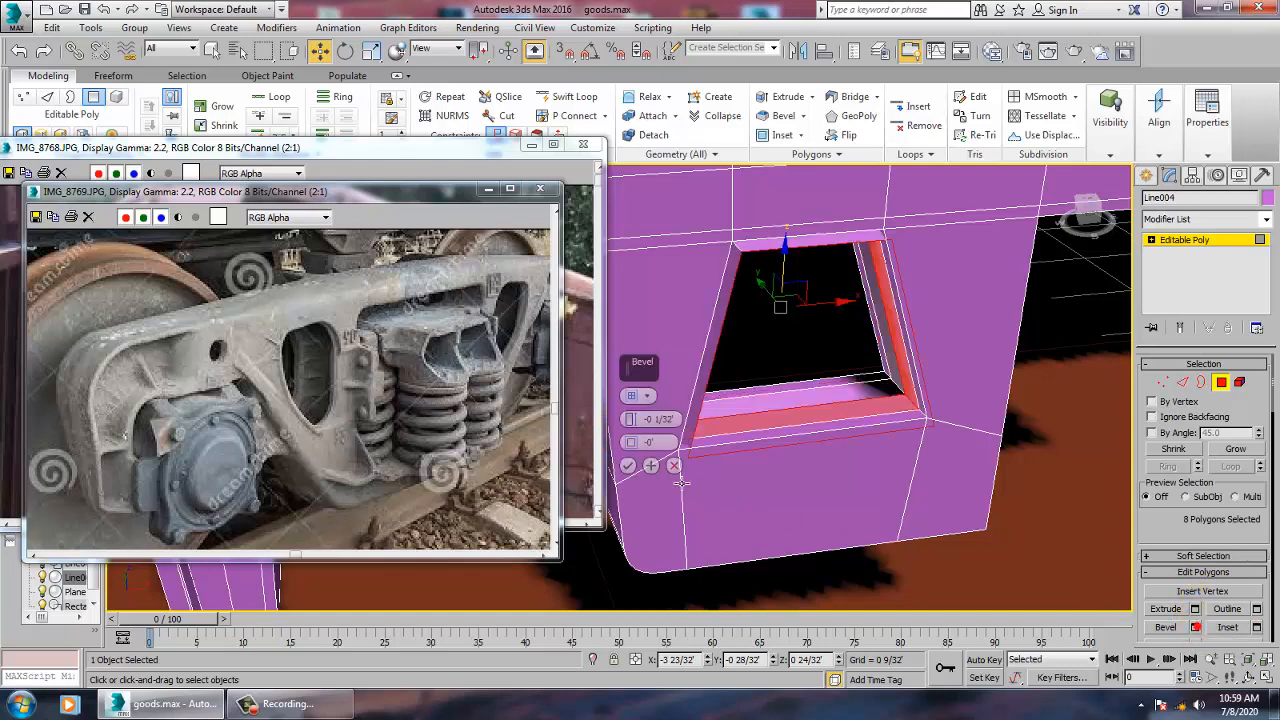
mouse_move(635, 427)
mouse_down()
mouse_move(631, 405)
mouse_move(643, 422)
mouse_move(636, 455)
mouse_move(635, 422)
mouse_move(650, 442)
mouse_up()
click(662, 428)
click(675, 467)
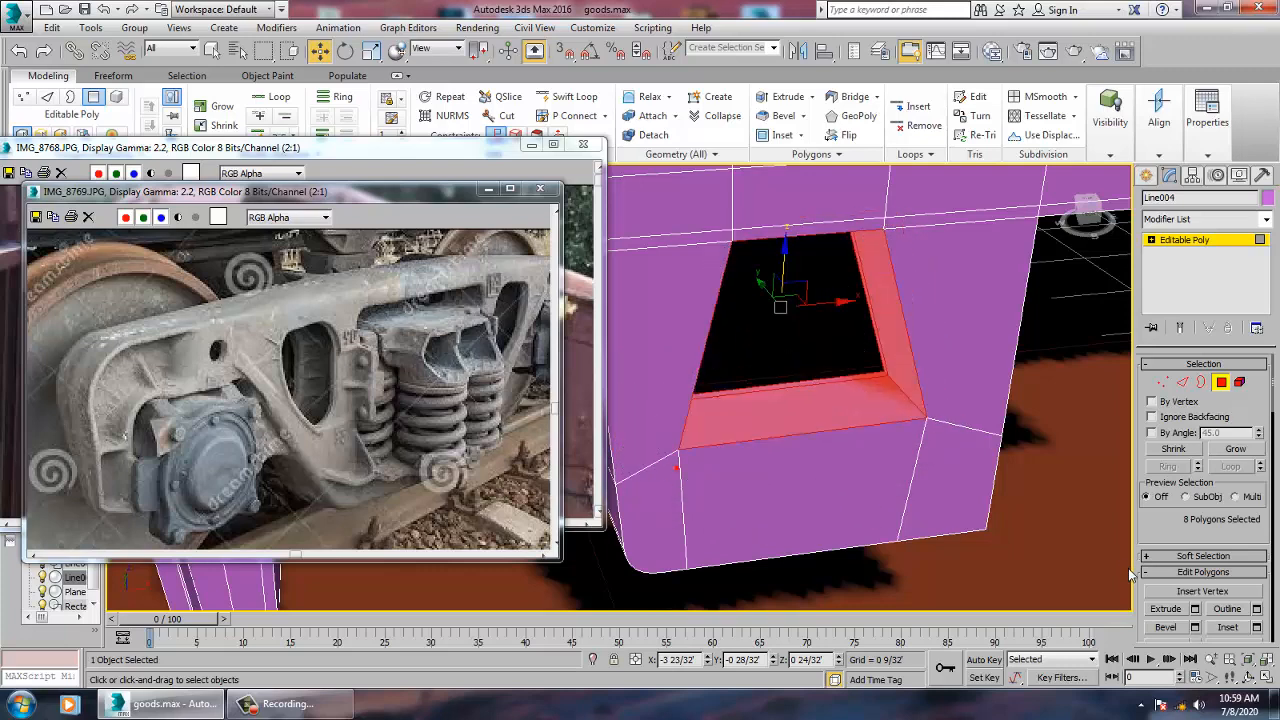
- Try to bevel the opening's eight inner polygons by -0 1/32' with the bevel type switched to Group
click(1194, 627)
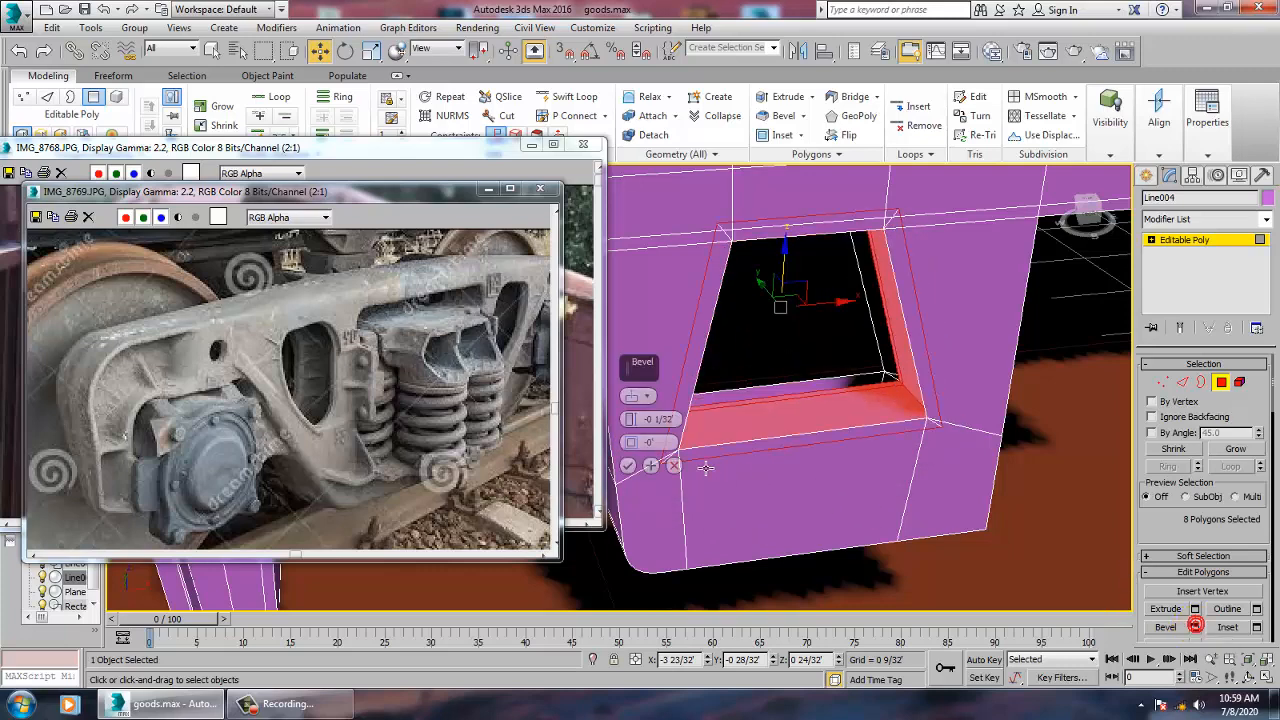
click(648, 397)
click(652, 409)
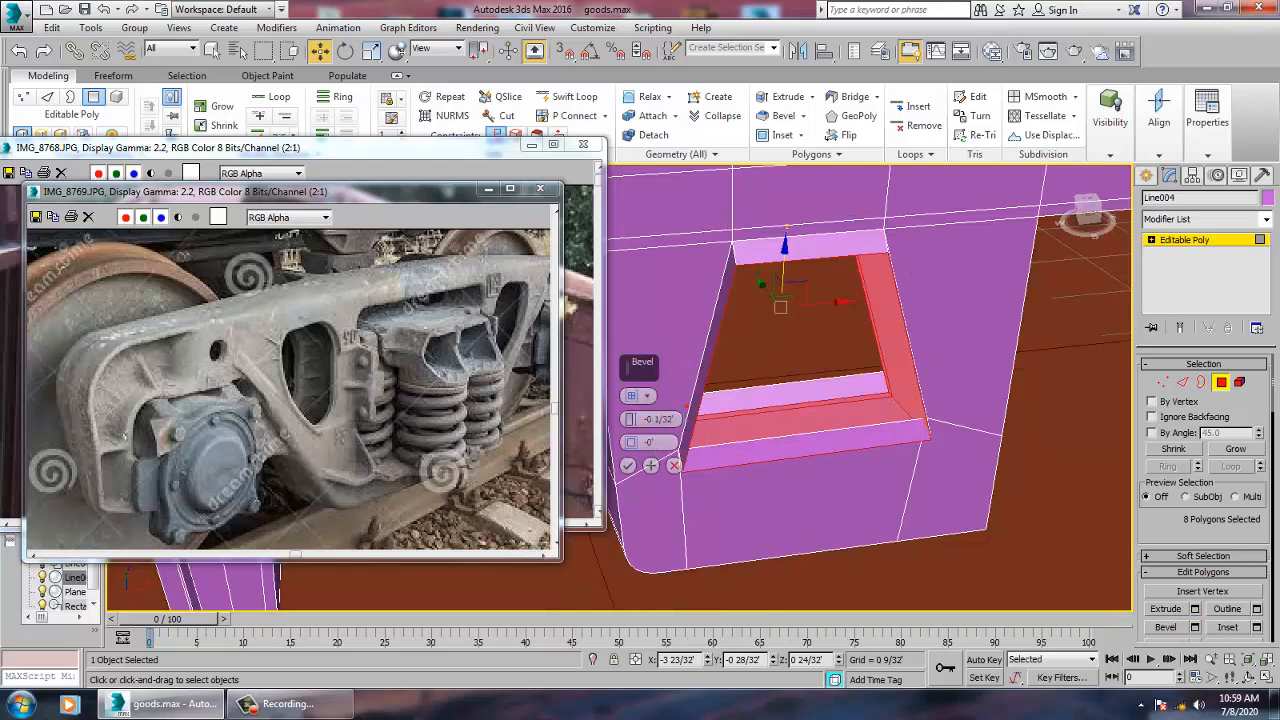
alt+middle_drag(972, 524, 971, 332)
click(674, 465)
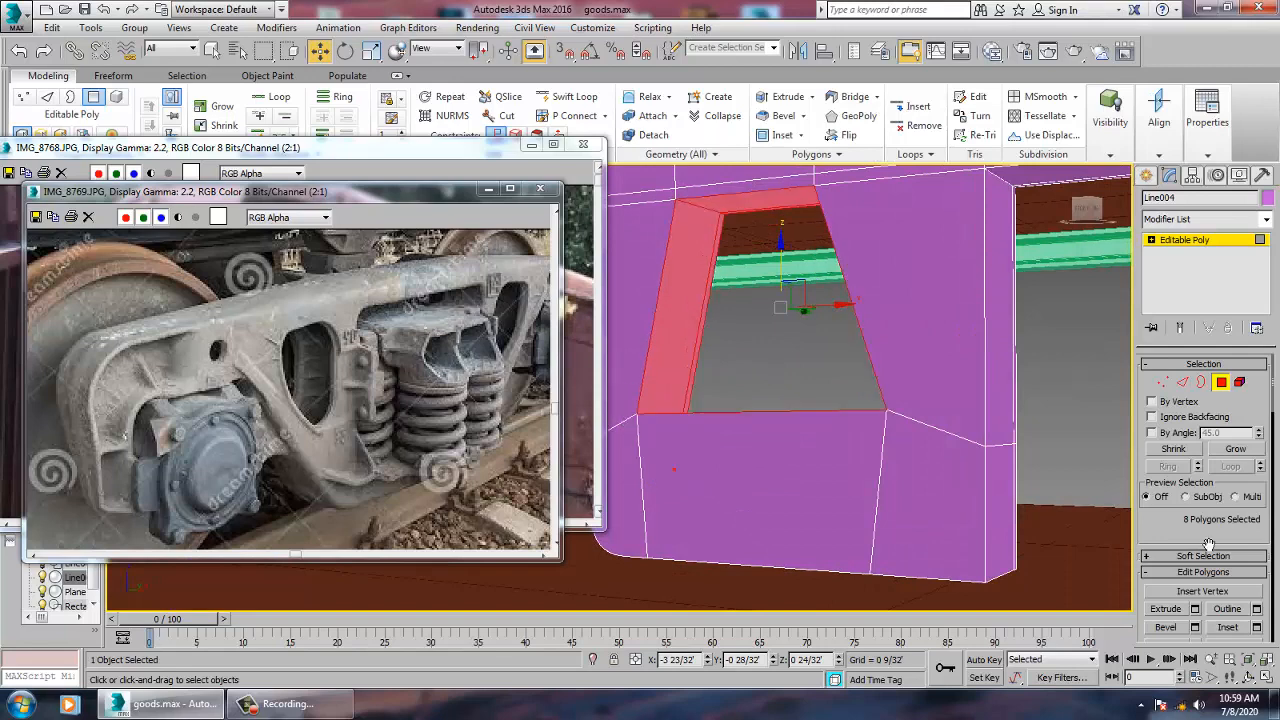
alt+middle_drag(1022, 528, 1054, 446)
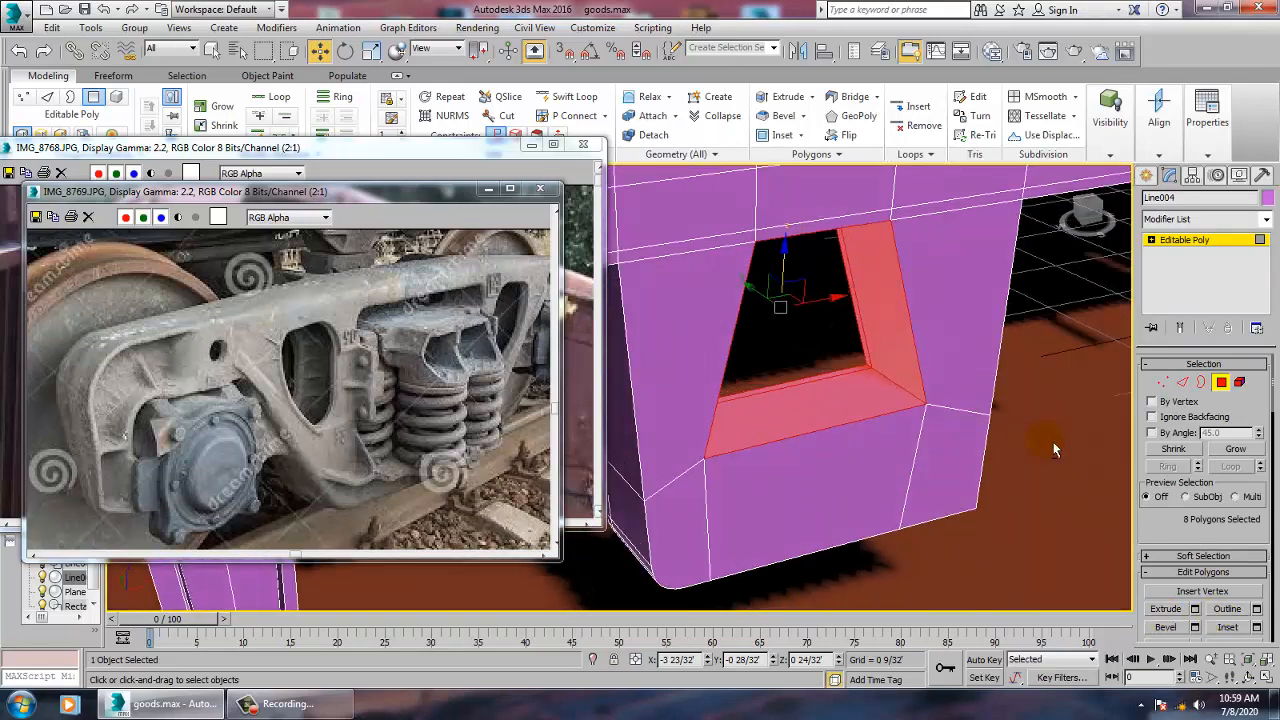
- Inset the opening's eight inner polygons by 0 1/32' and extrude them with the extrusion type set to Local Normal
click(1256, 627)
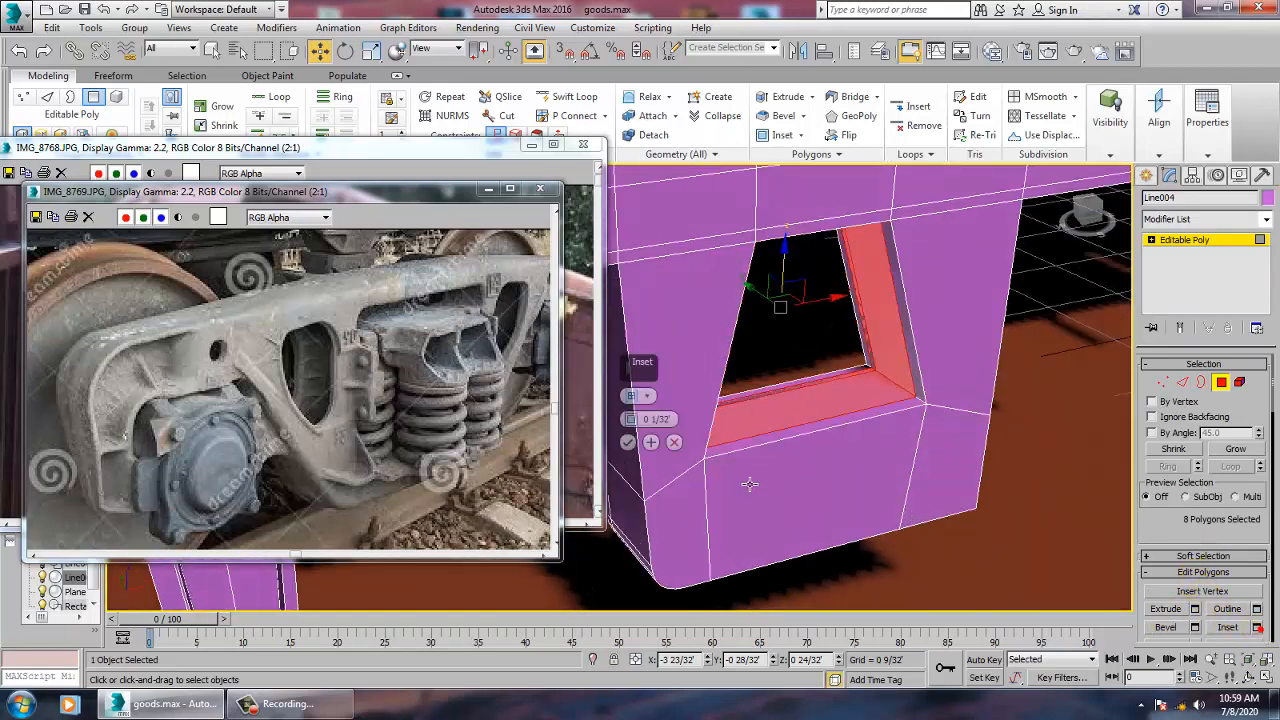
click(628, 442)
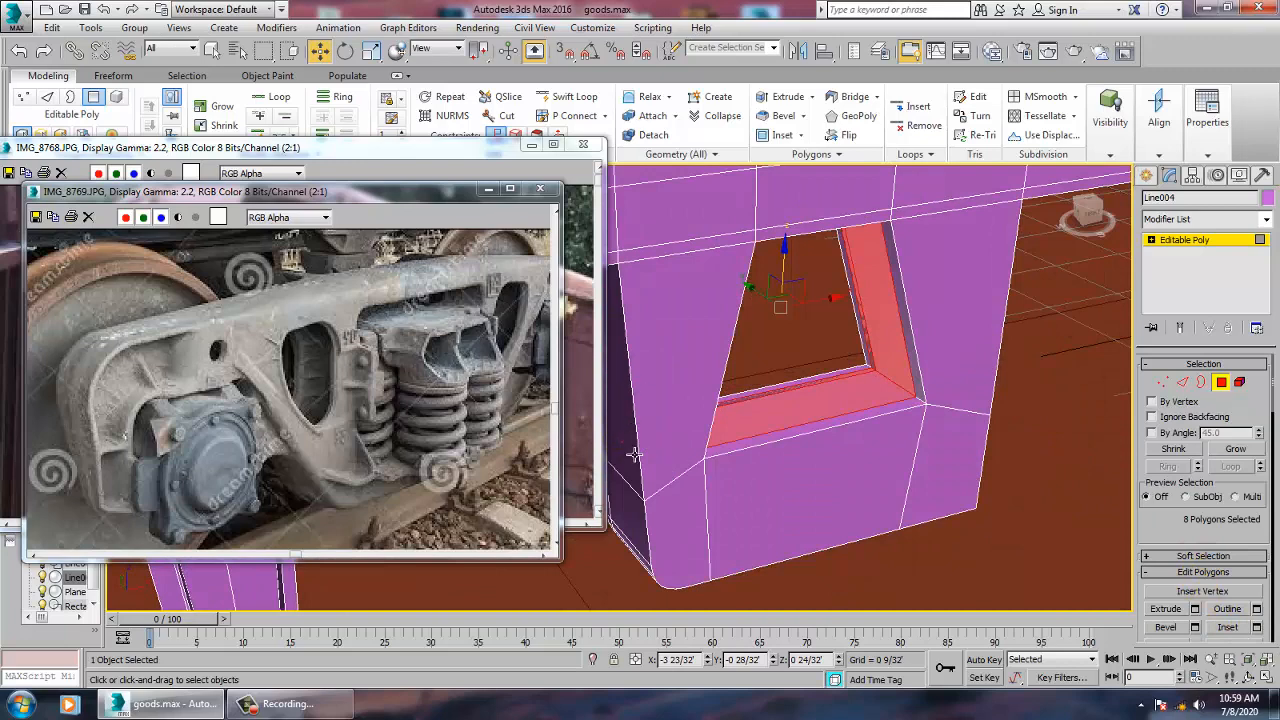
click(1194, 608)
click(633, 395)
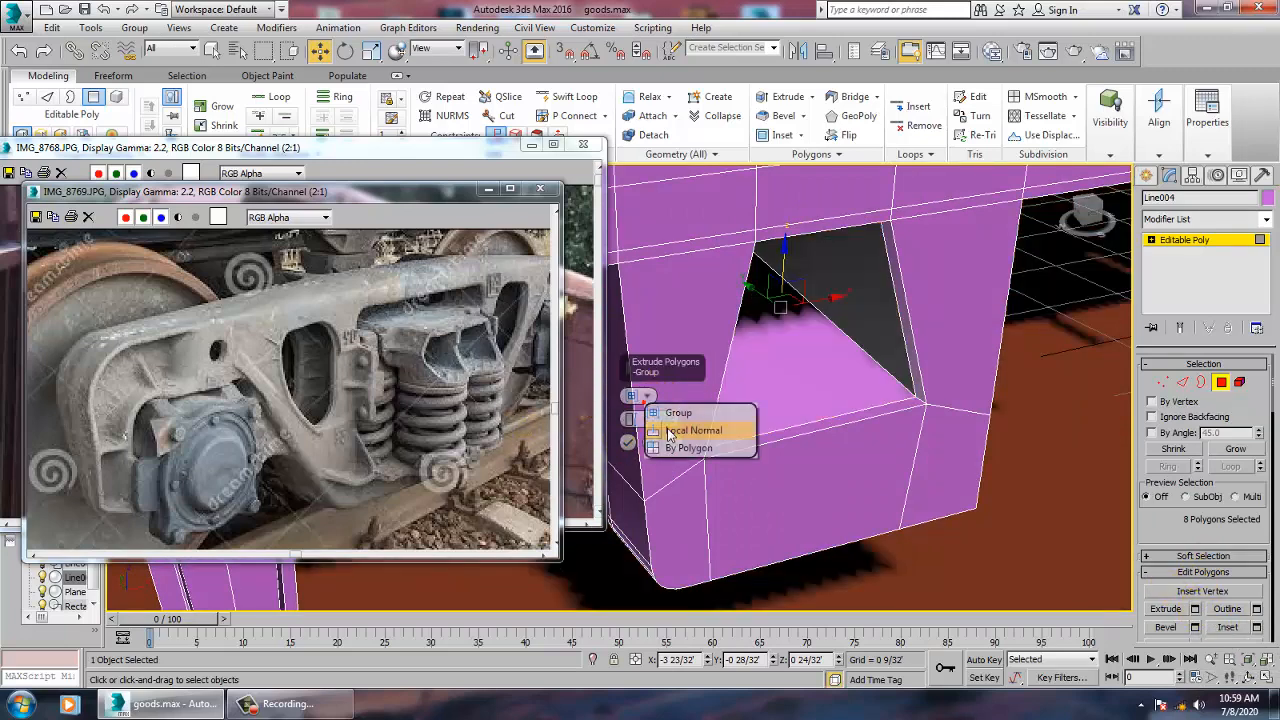
click(690, 429)
drag(631, 421, 657, 534)
click(628, 443)
alt+middle_drag(636, 452, 903, 407)
click(871, 364)
- Select the upper beam's 14 vertices above the opening and raise them slightly to give the beam a gentle hump
scroll(871, 364, down, 6)
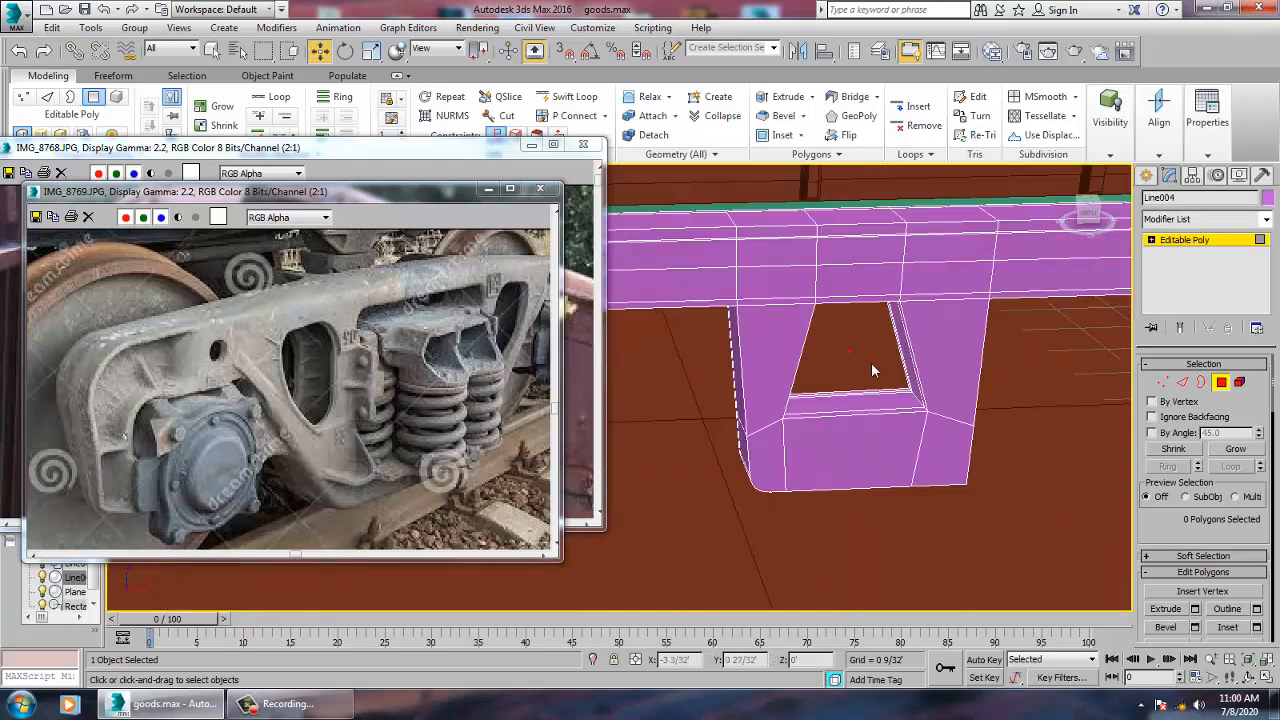
alt+middle_drag(871, 366, 899, 385)
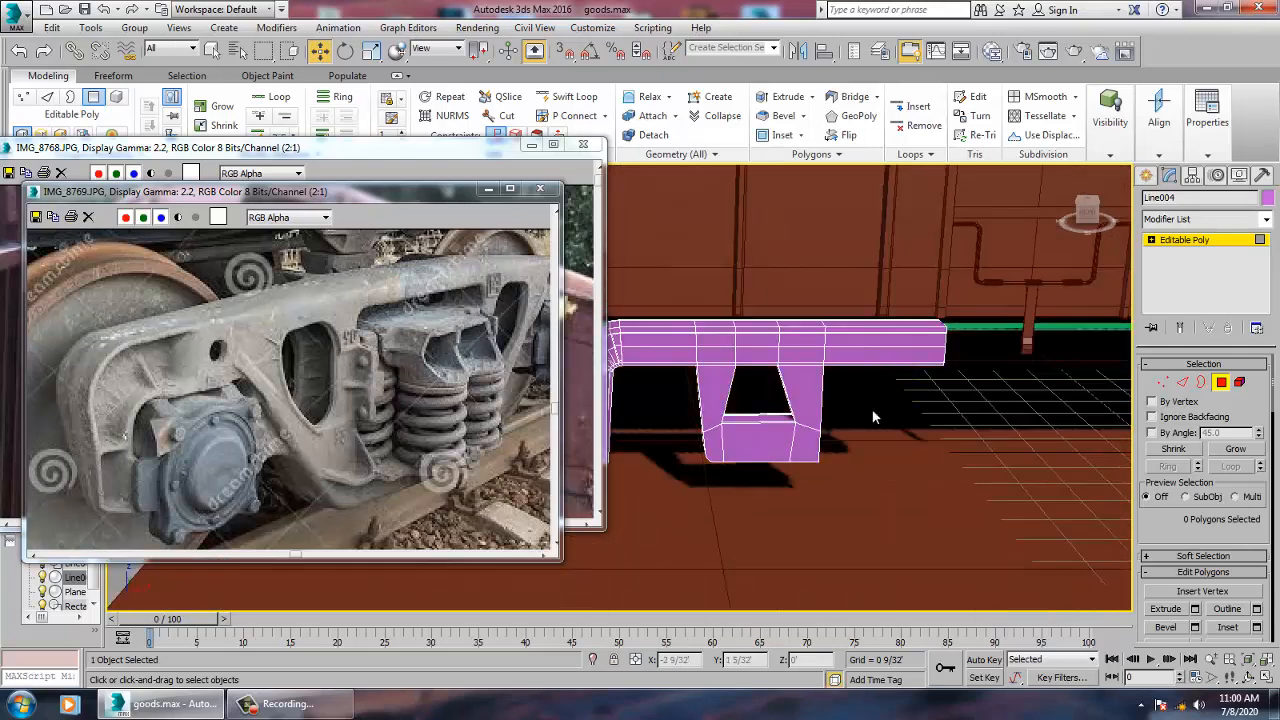
middle_drag(935, 371, 889, 409)
scroll(814, 408, up, 4)
key(1)
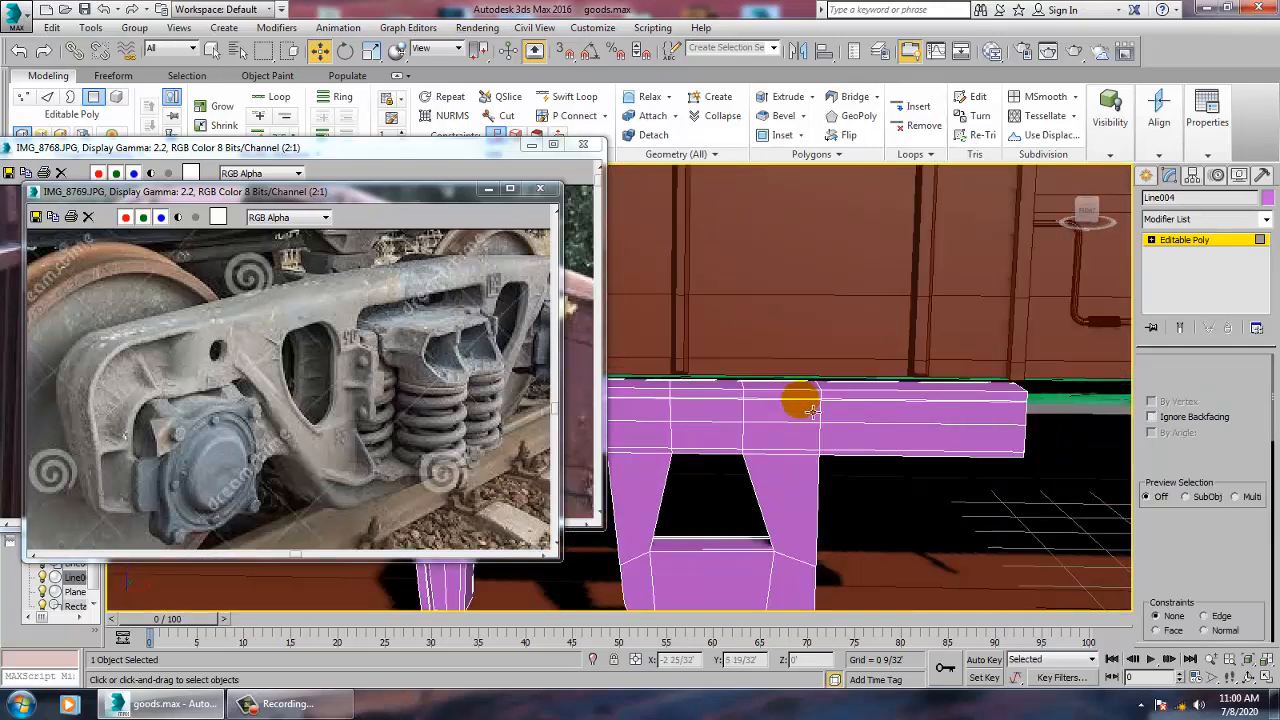
drag(770, 428, 759, 408)
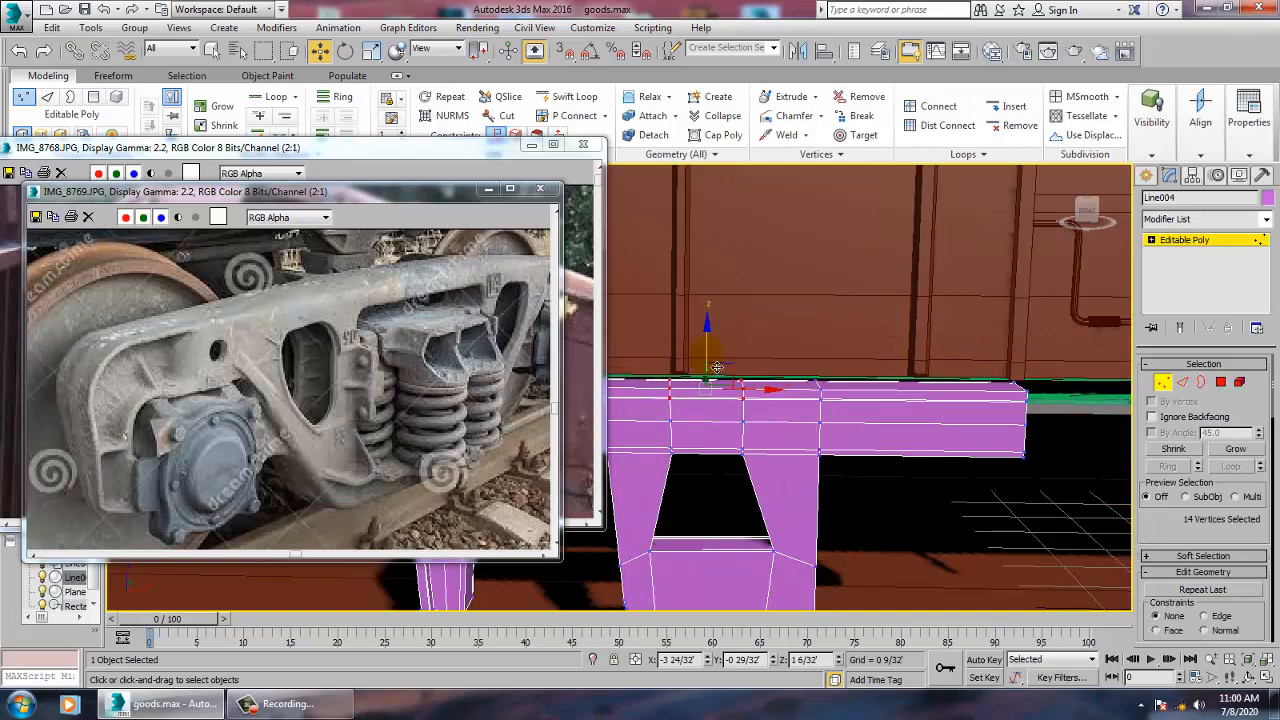
drag(714, 364, 711, 361)
alt+middle_drag(725, 368, 838, 373)
- Add a horizontal edge loop with Swift Loop around the crosspiece, close to its lower edge
scroll(841, 420, up, 8)
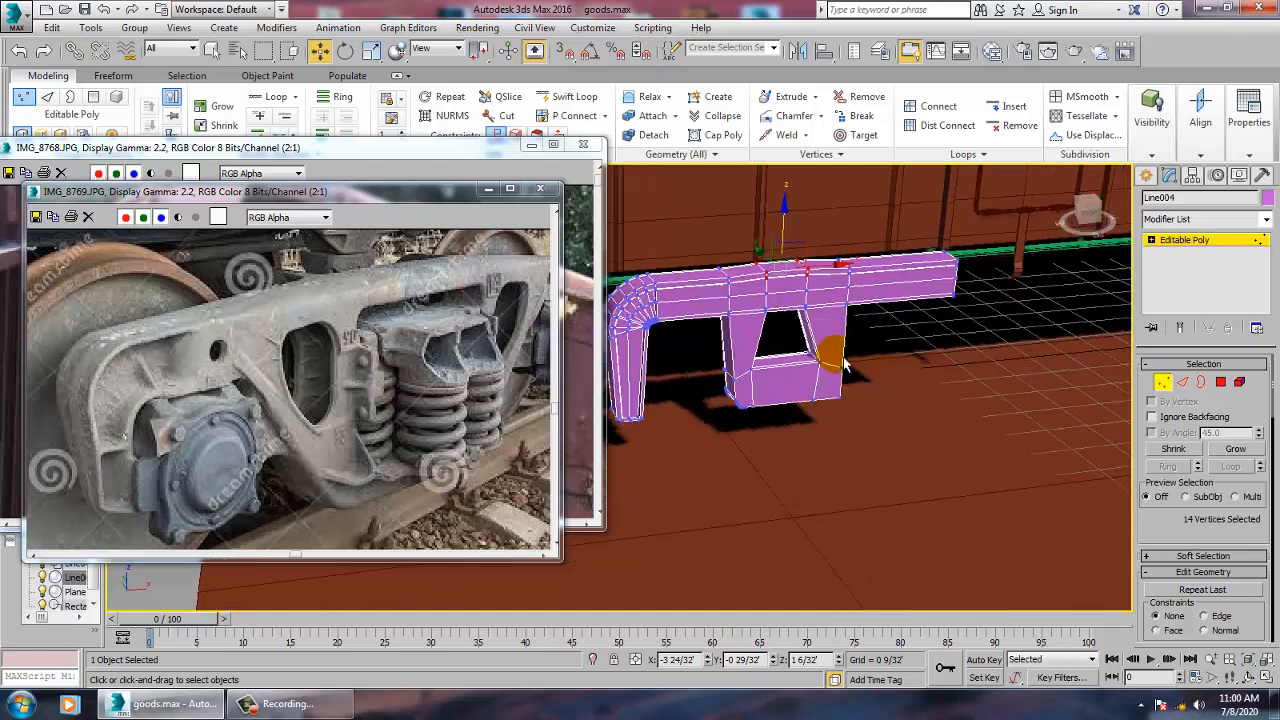
scroll(792, 388, up, 3)
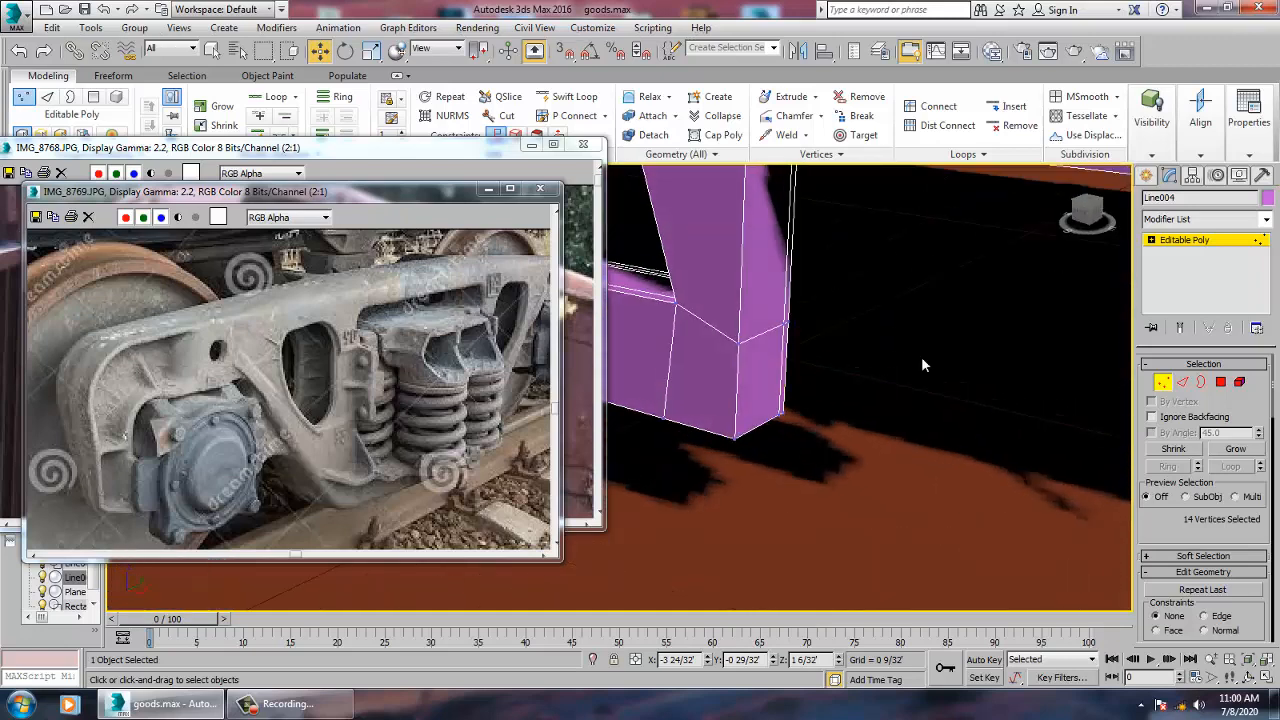
click(1168, 239)
click(572, 98)
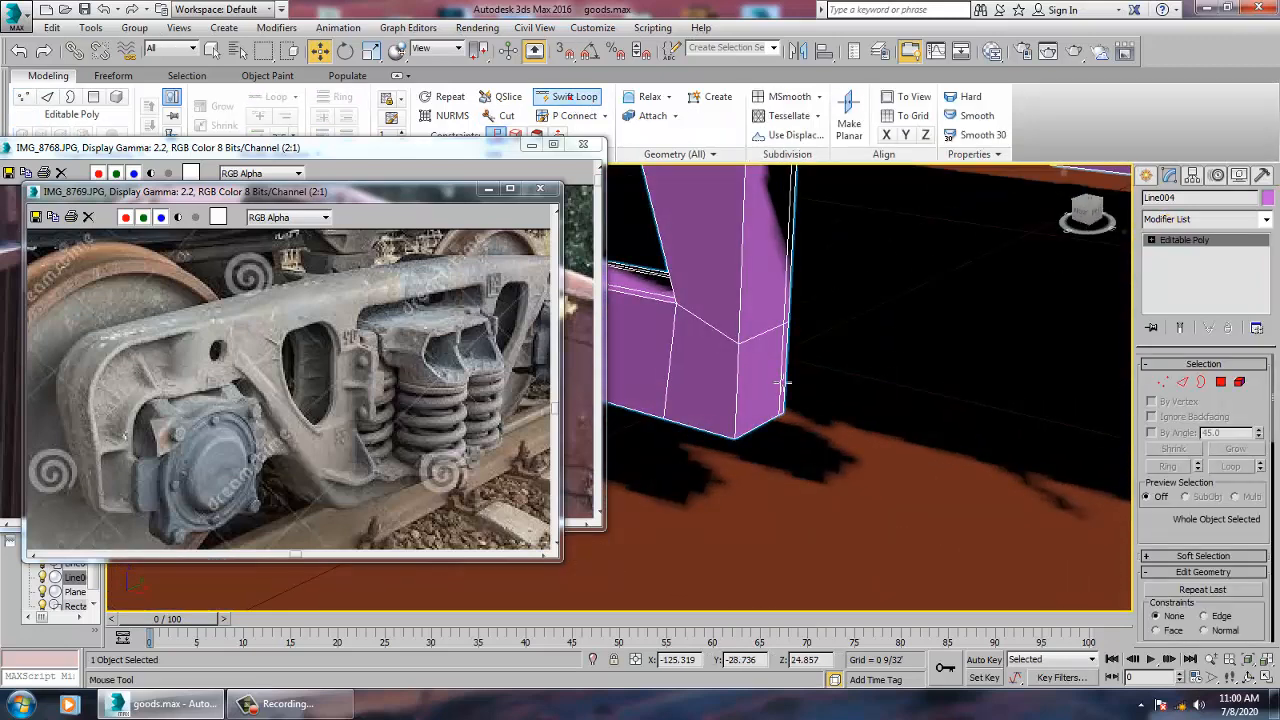
click(740, 408)
right_click(742, 386)
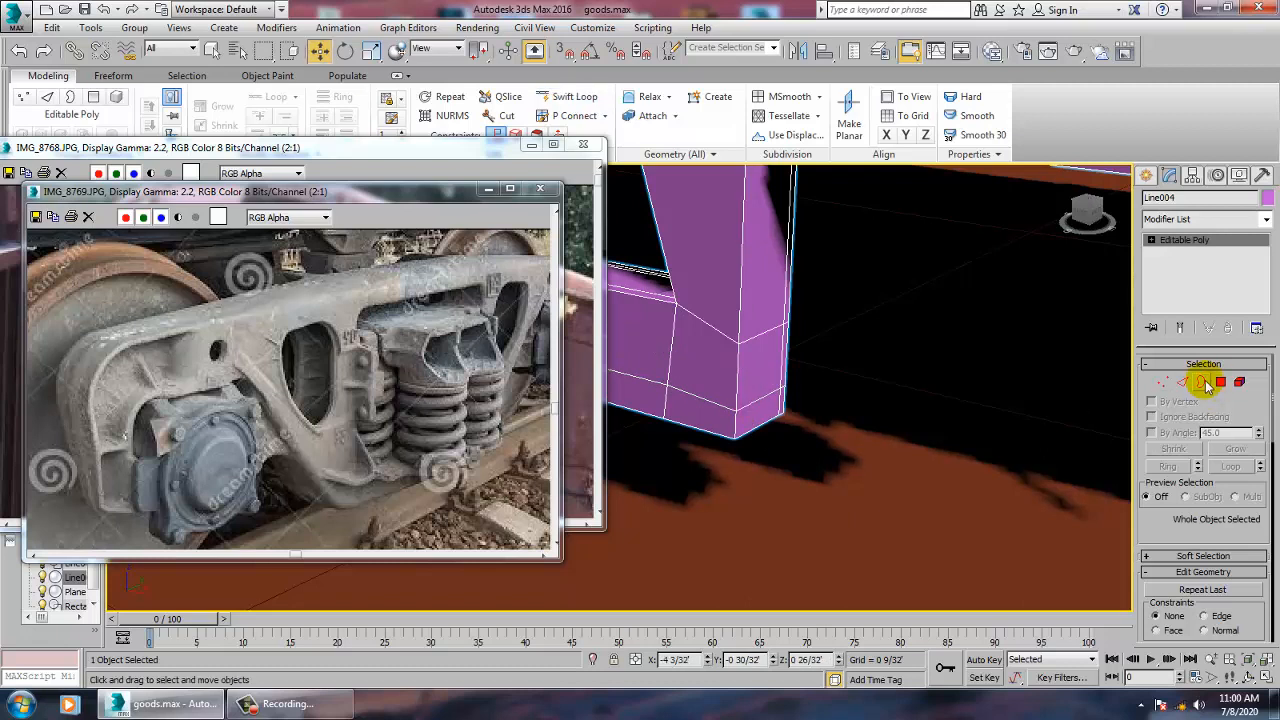
- Select the two lowest end polygons on the crosspiece's outer side and extrude them by 0 17/32' as a horizontal arm
click(1220, 381)
click(768, 415)
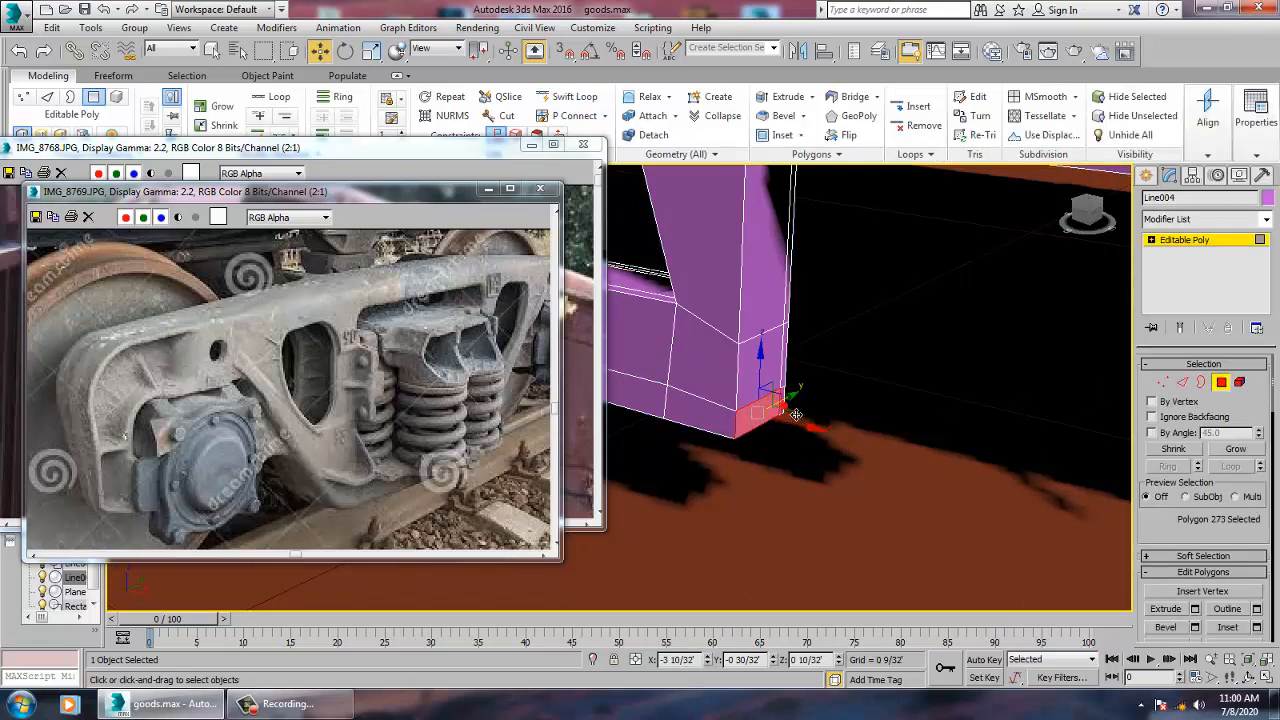
scroll(797, 418, up, 3)
ctrl+click(781, 409)
scroll(781, 409, down, 3)
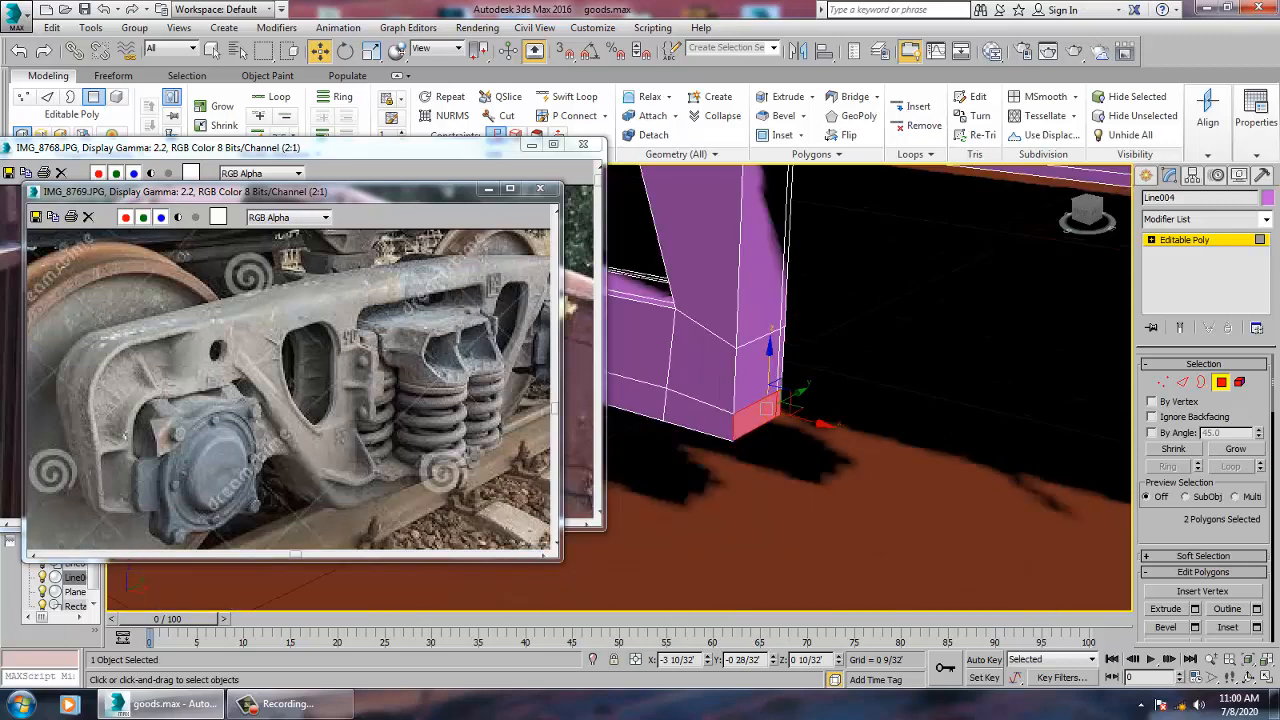
click(1195, 609)
alt+middle_drag(923, 437, 834, 427)
scroll(900, 389, down, 4)
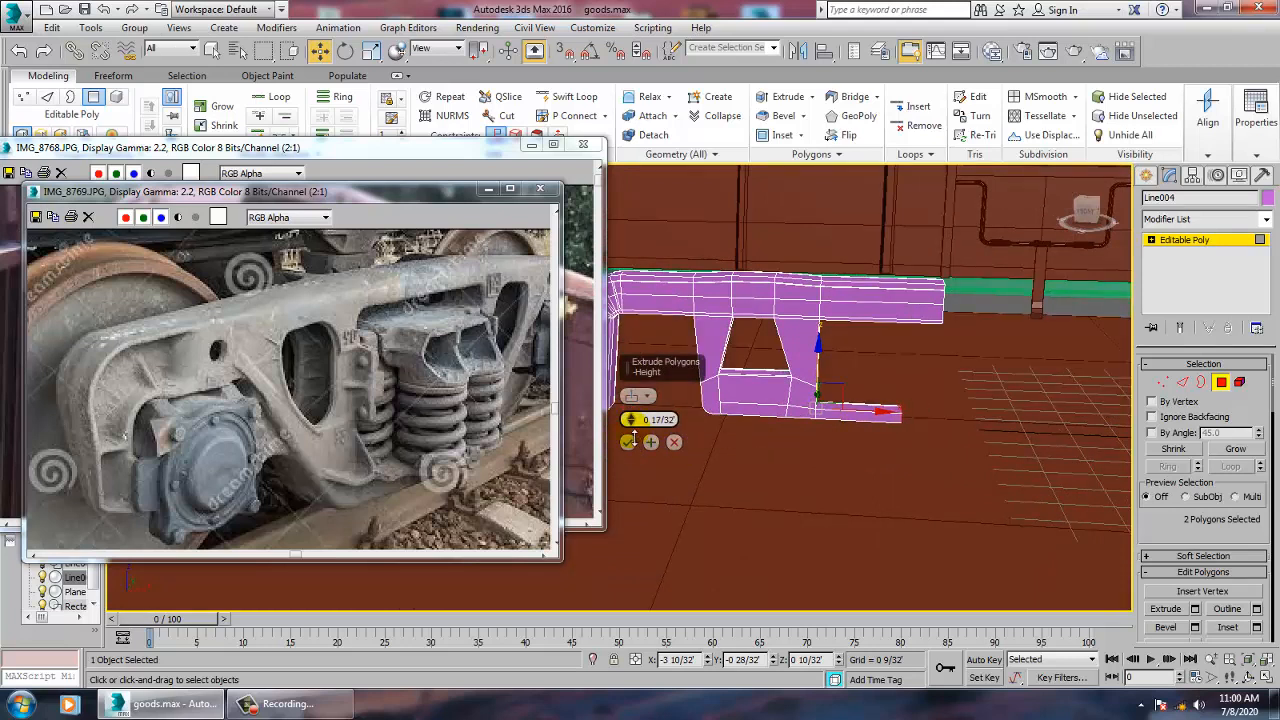
click(634, 445)
- Shorten the upper beam by moving the vertices at its free end inward
middle_drag(846, 406, 822, 442)
key(1)
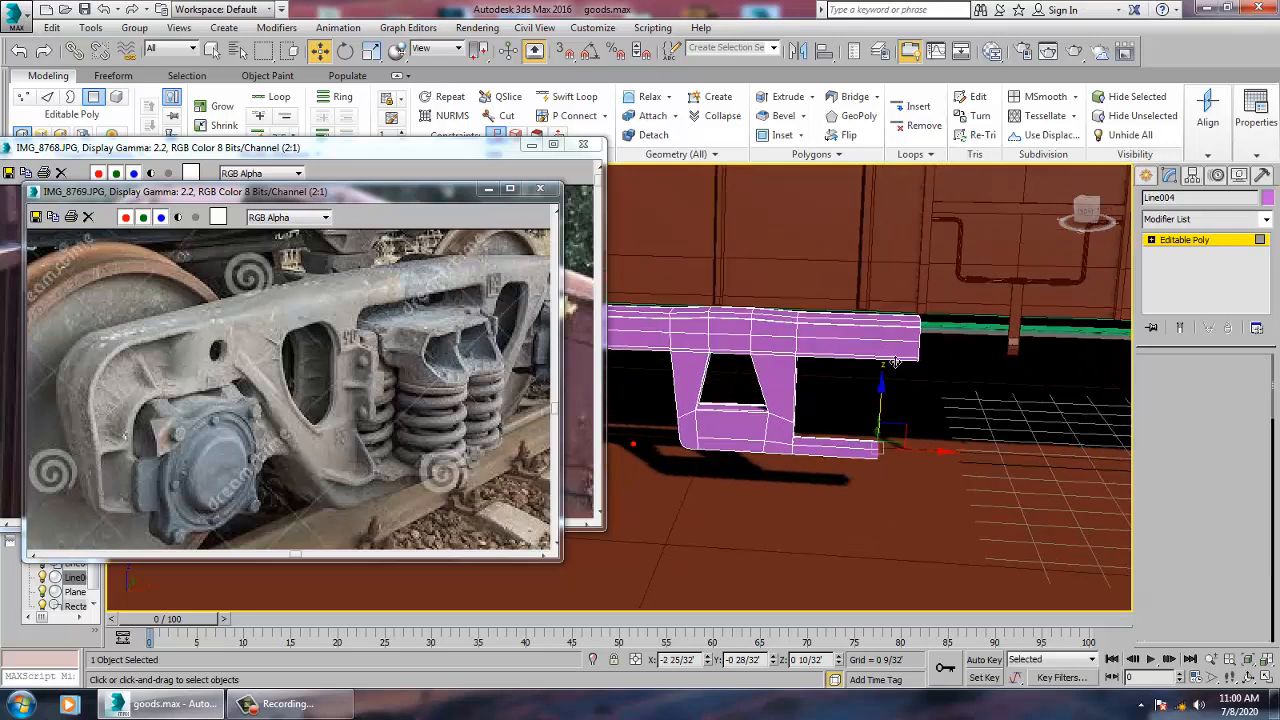
drag(888, 273, 963, 397)
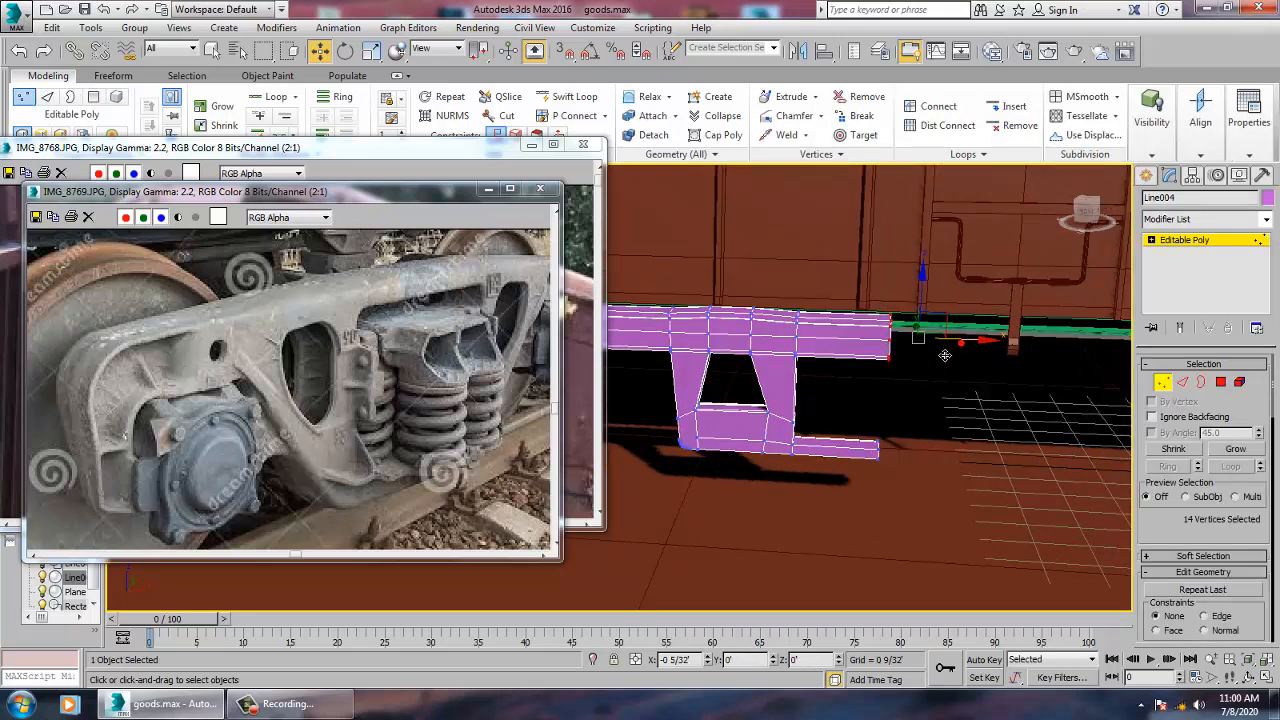
alt+middle_drag(949, 355, 806, 390)
- Widen the side frame in the top view by moving its 134 outer-side vertices away from the wagon to about Y -1 4/32'
key(alt+w)
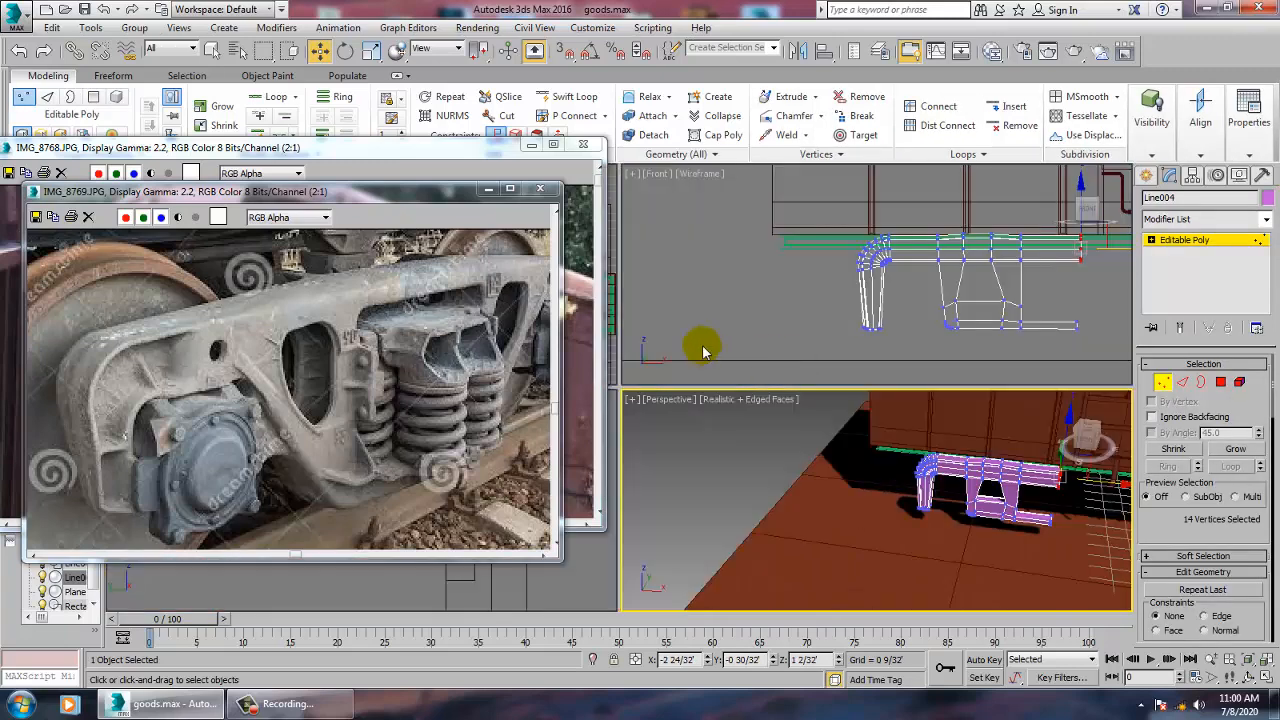
right_click(608, 363)
key(alt+w)
middle_drag(716, 364, 906, 340)
scroll(906, 340, down, 10)
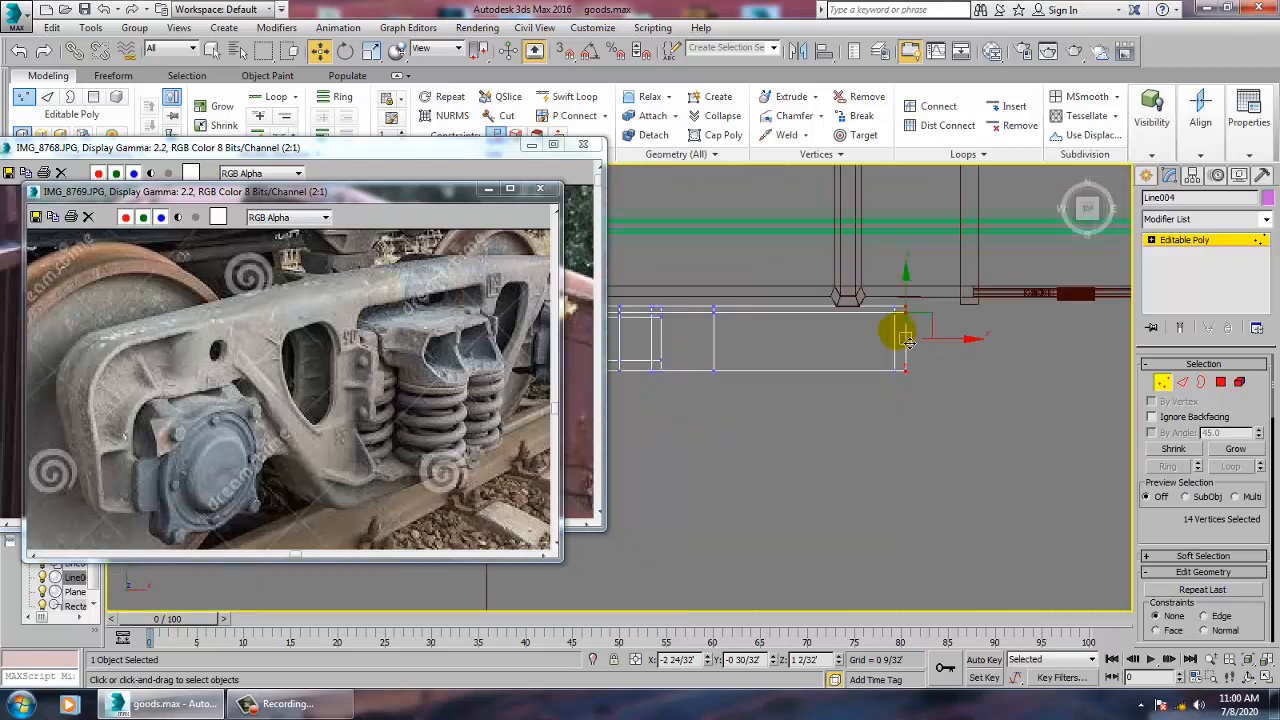
scroll(809, 387, up, 4)
middle_drag(729, 383, 746, 444)
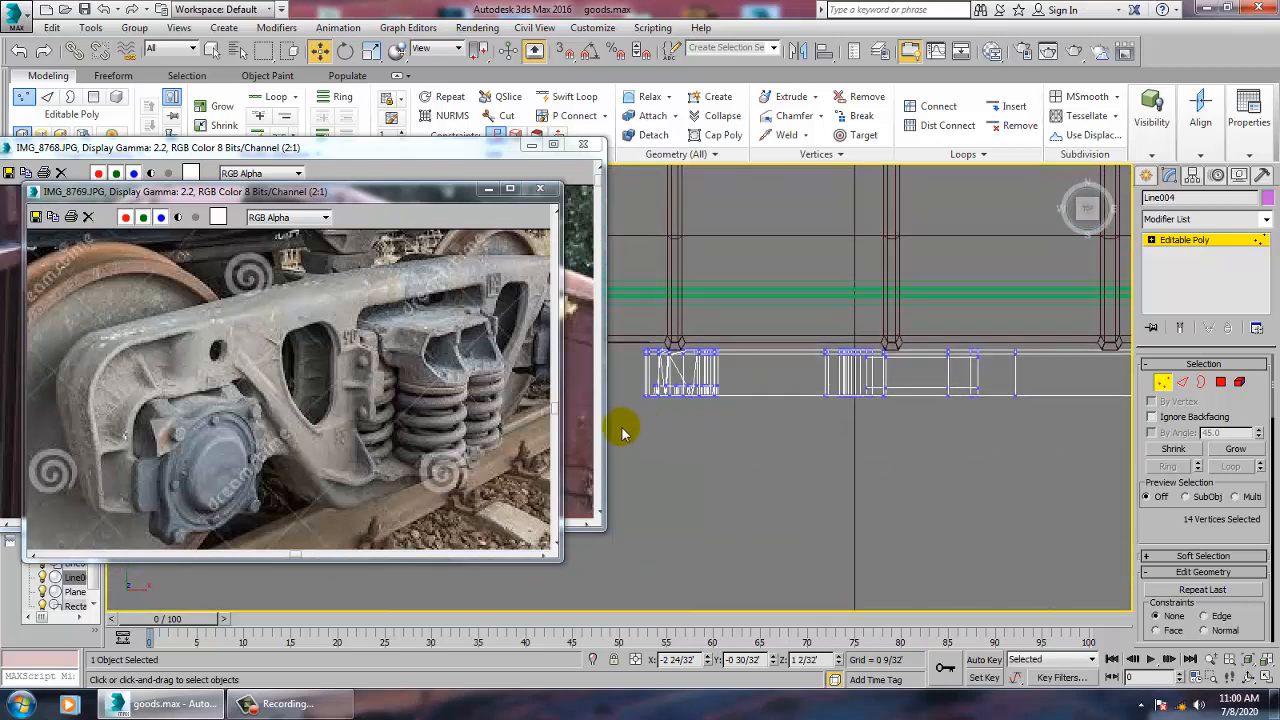
drag(1271, 385, 1274, 384)
scroll(984, 408, down, 5)
drag(787, 444, 1150, 405)
scroll(971, 397, up, 3)
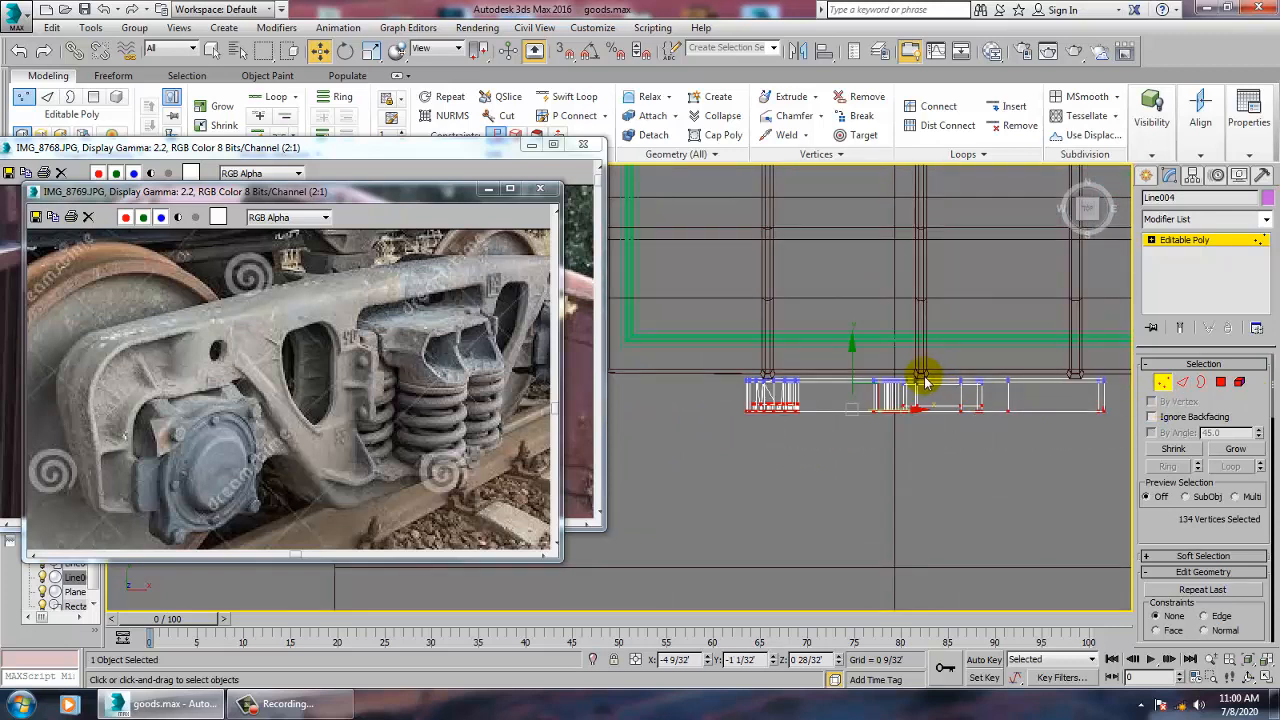
drag(865, 380, 866, 397)
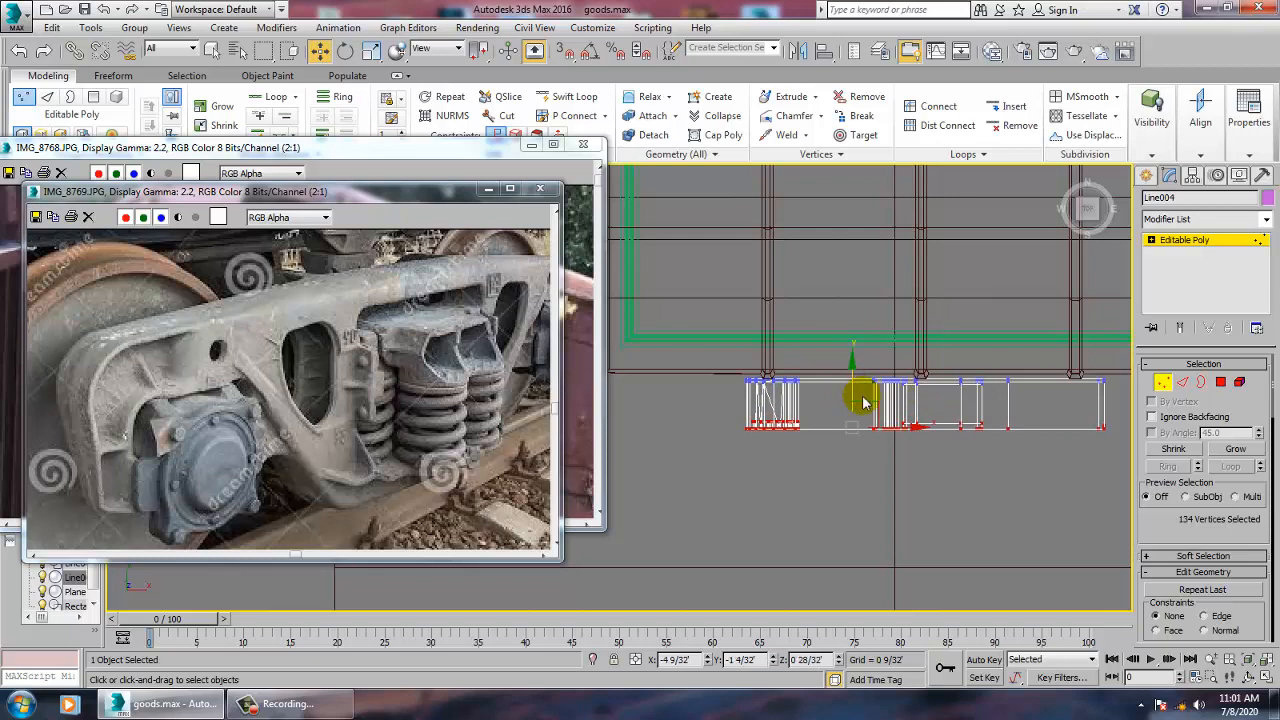
key(alt+w)
key(alt+w)
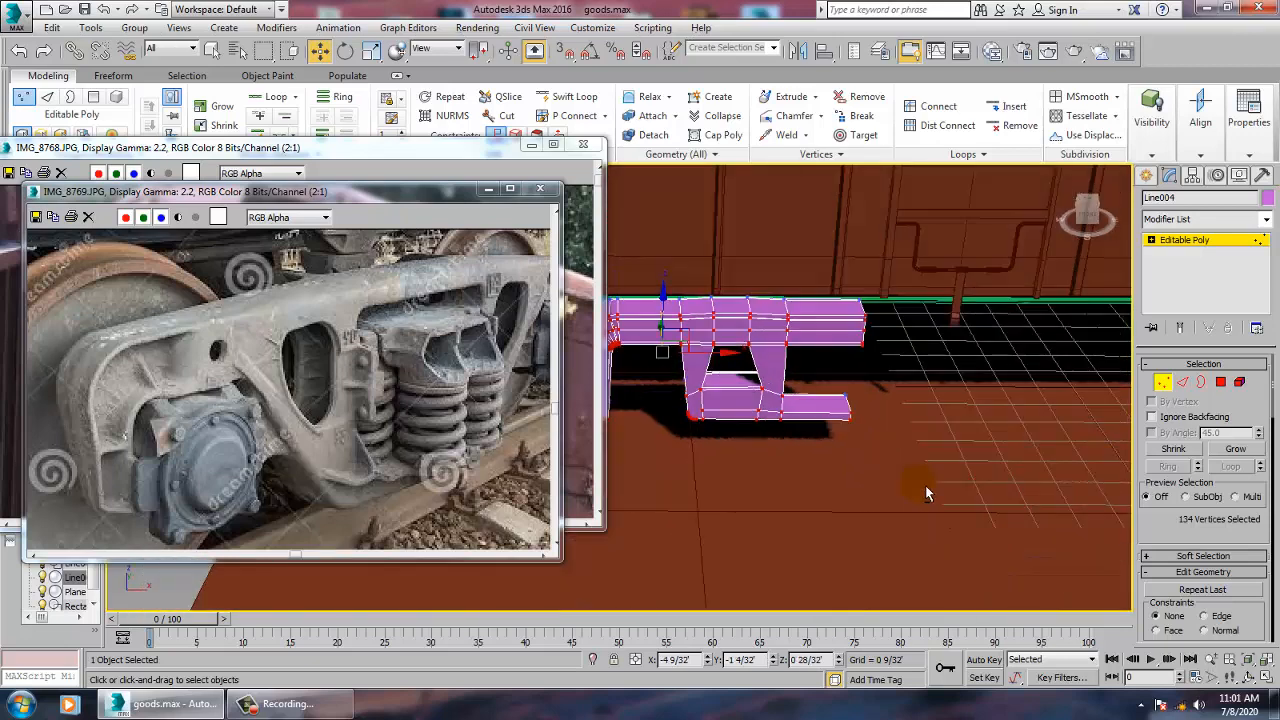
- Add a vertical edge loop with Swift Loop through the upper beam and down the slanted leg nearest the curved end
scroll(777, 423, up, 5)
scroll(735, 427, up, 4)
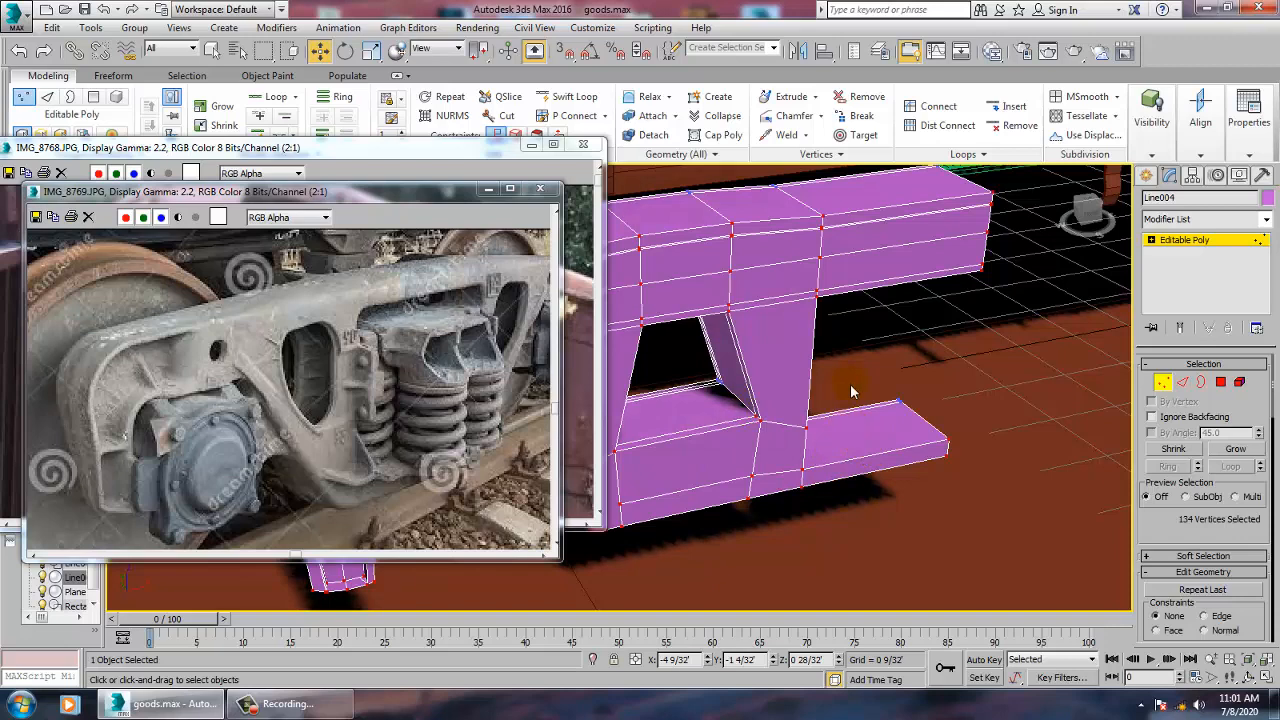
scroll(898, 410, down, 6)
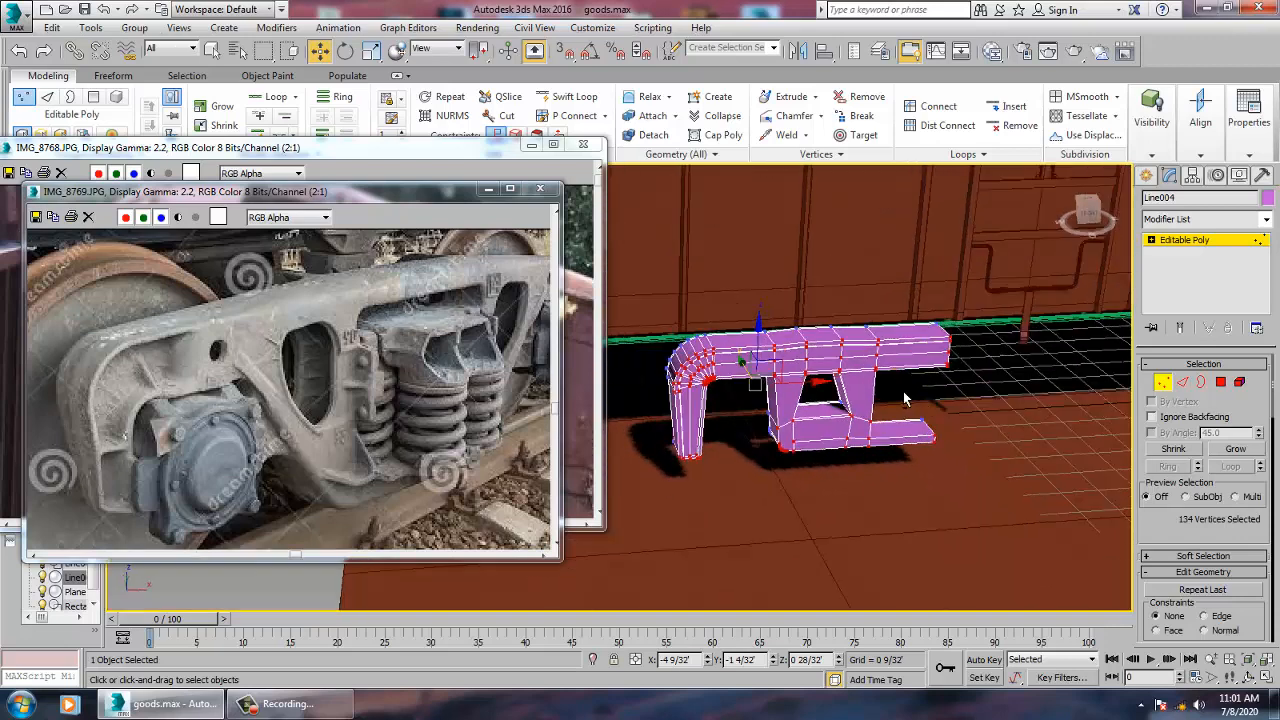
alt+middle_drag(816, 433, 781, 400)
scroll(773, 432, up, 4)
click(575, 97)
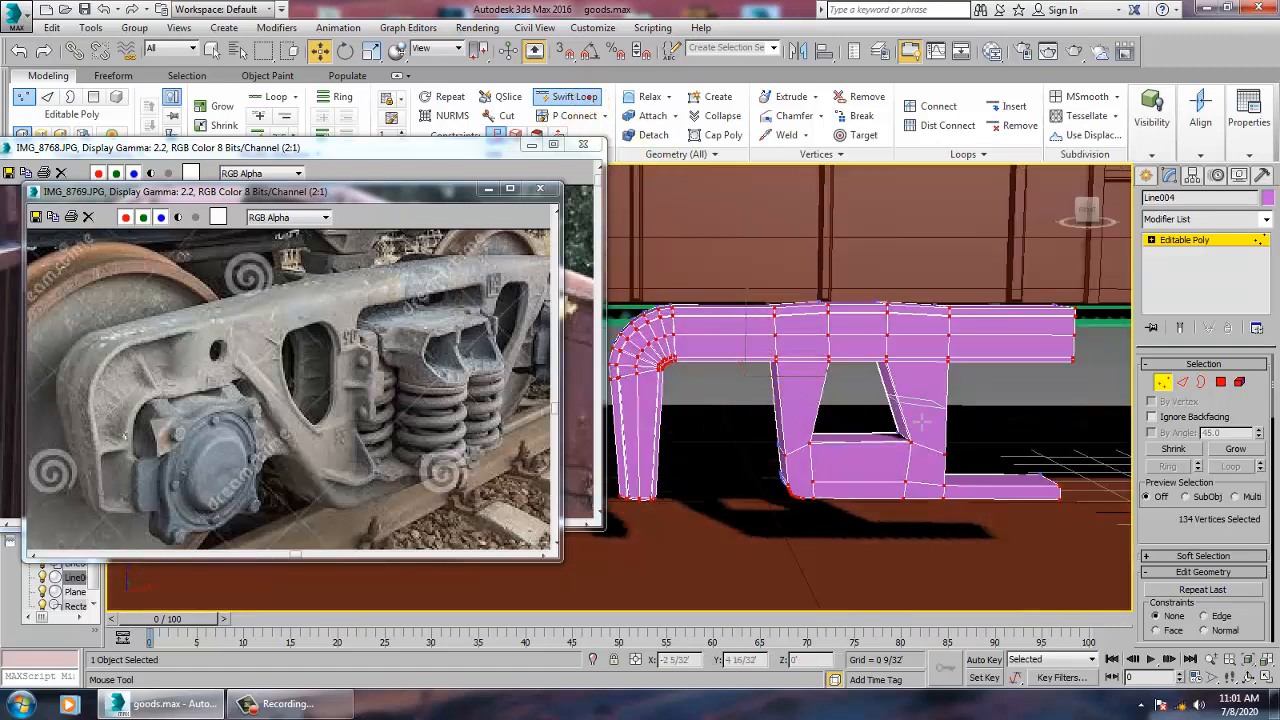
click(816, 373)
scroll(828, 428, up, 4)
alt+middle_drag(828, 432, 811, 460)
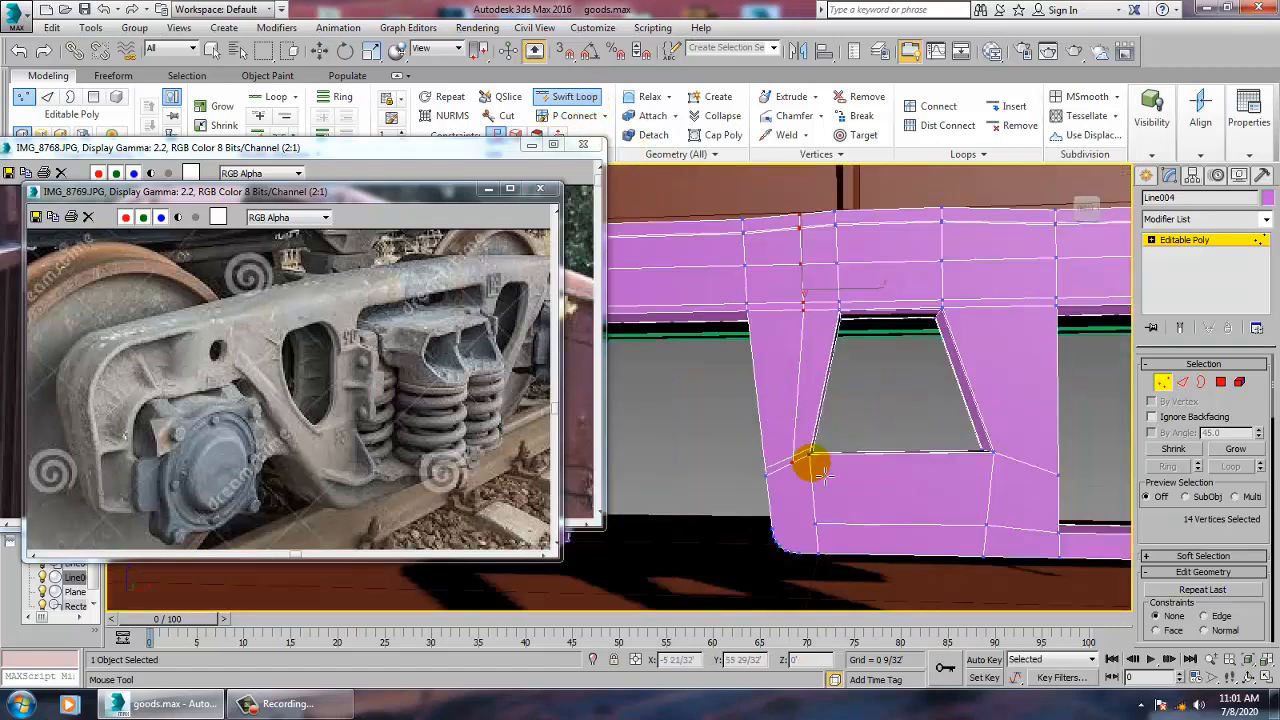
right_click(910, 501)
- Cut new edges at the frame's lower corner, continuing the crosspiece's horizontal loop to the outer edge and extending the leg's new loop downwards
alt+middle_drag(912, 505, 848, 415)
right_click(848, 415)
click(818, 257)
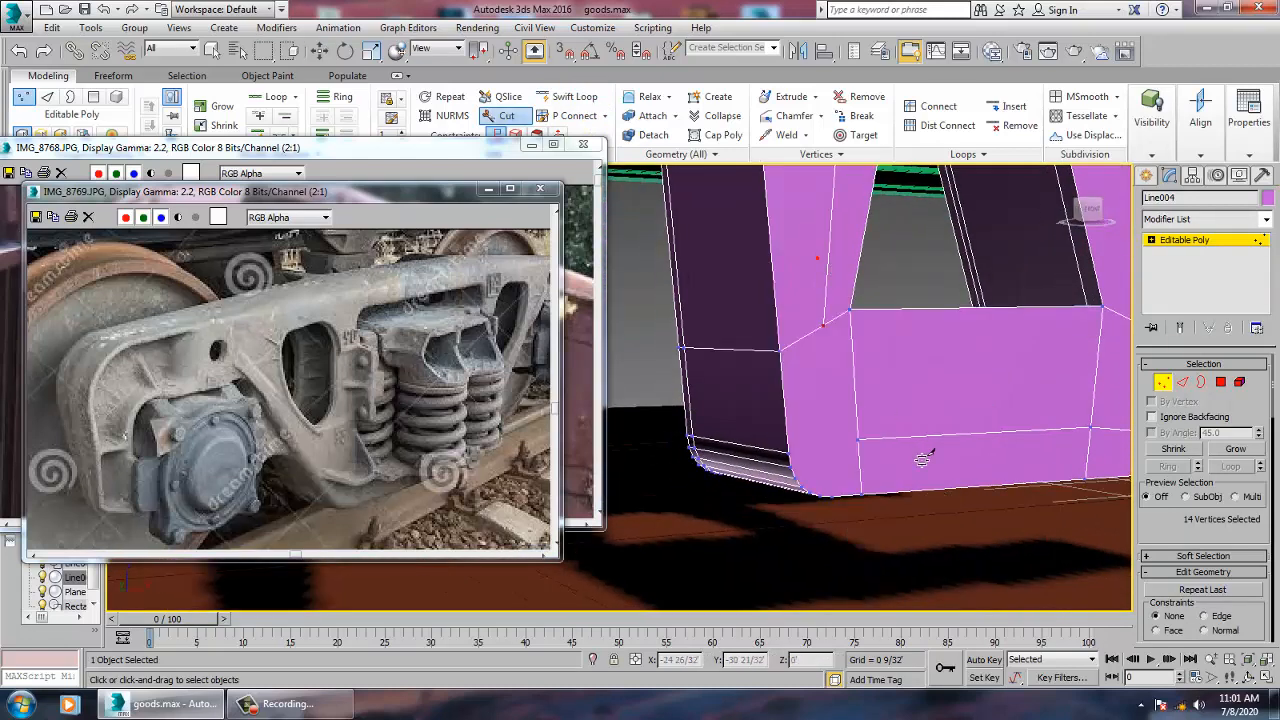
click(860, 444)
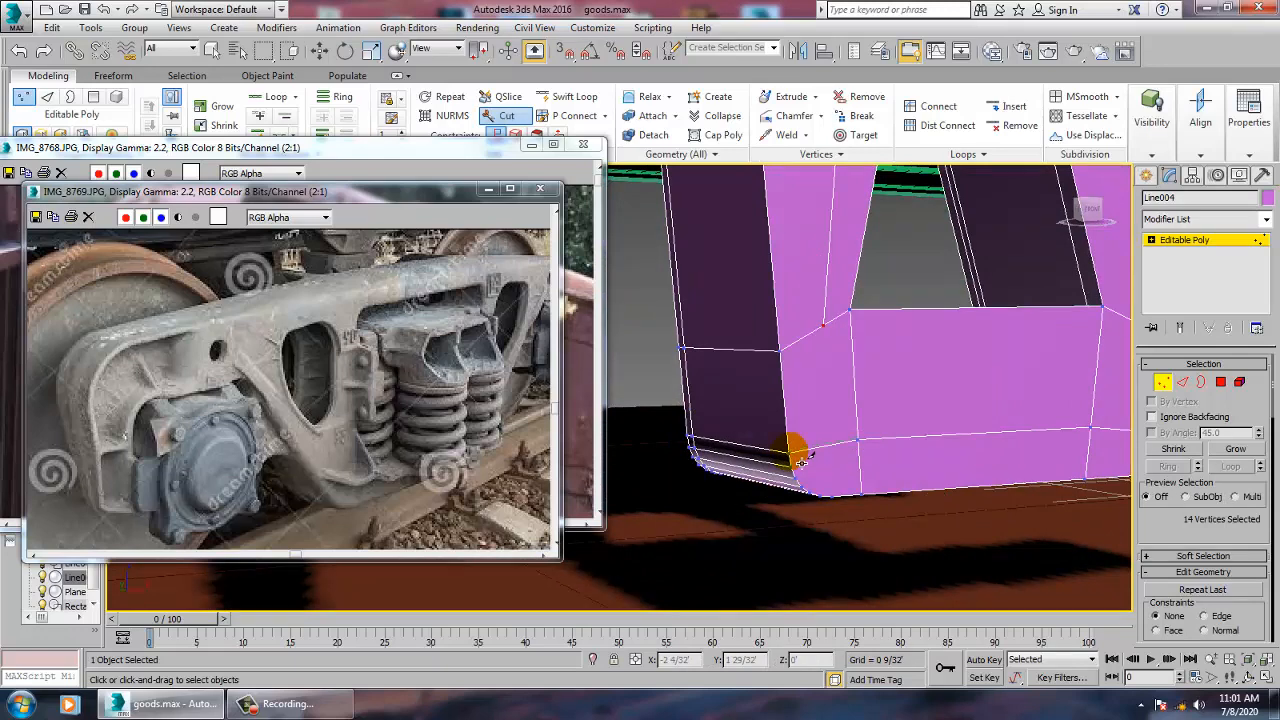
click(822, 327)
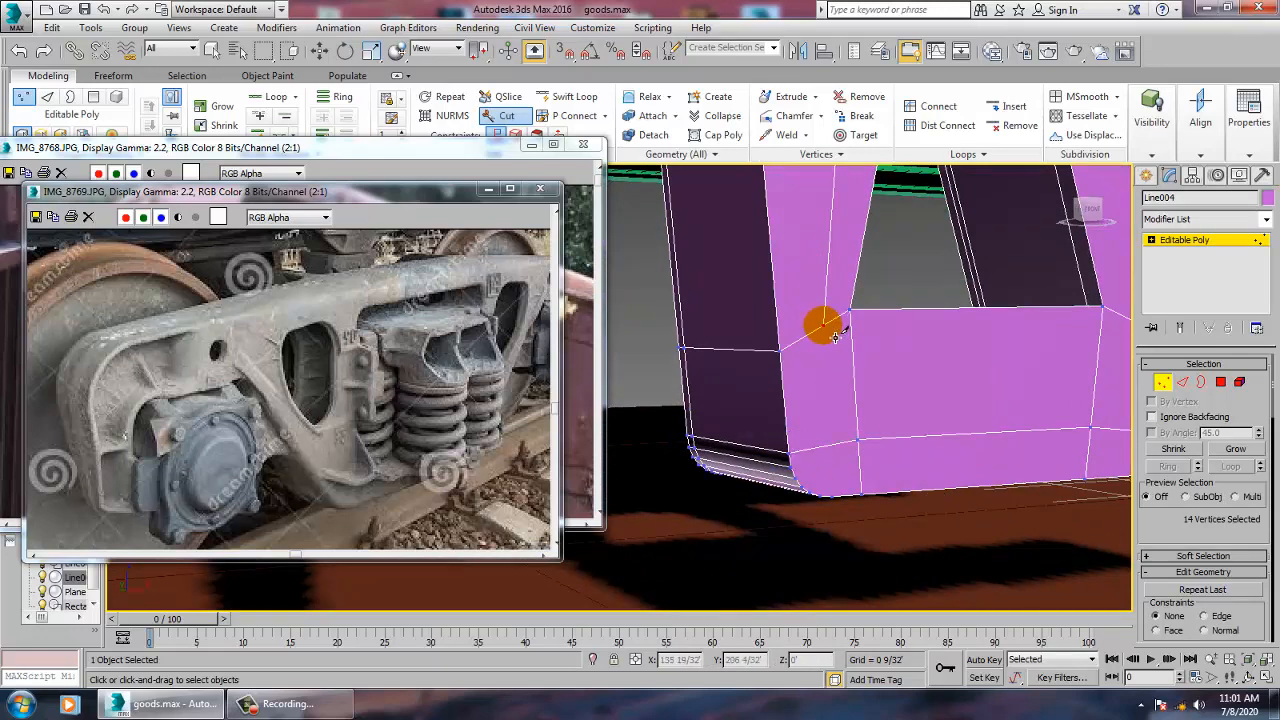
right_click(835, 501)
- Add Swift Loop edge loops across the slanted legs, through the crosspiece and upper beam, and near the foot of the curved end leg
alt+middle_drag(836, 499, 806, 445)
scroll(862, 459, down, 5)
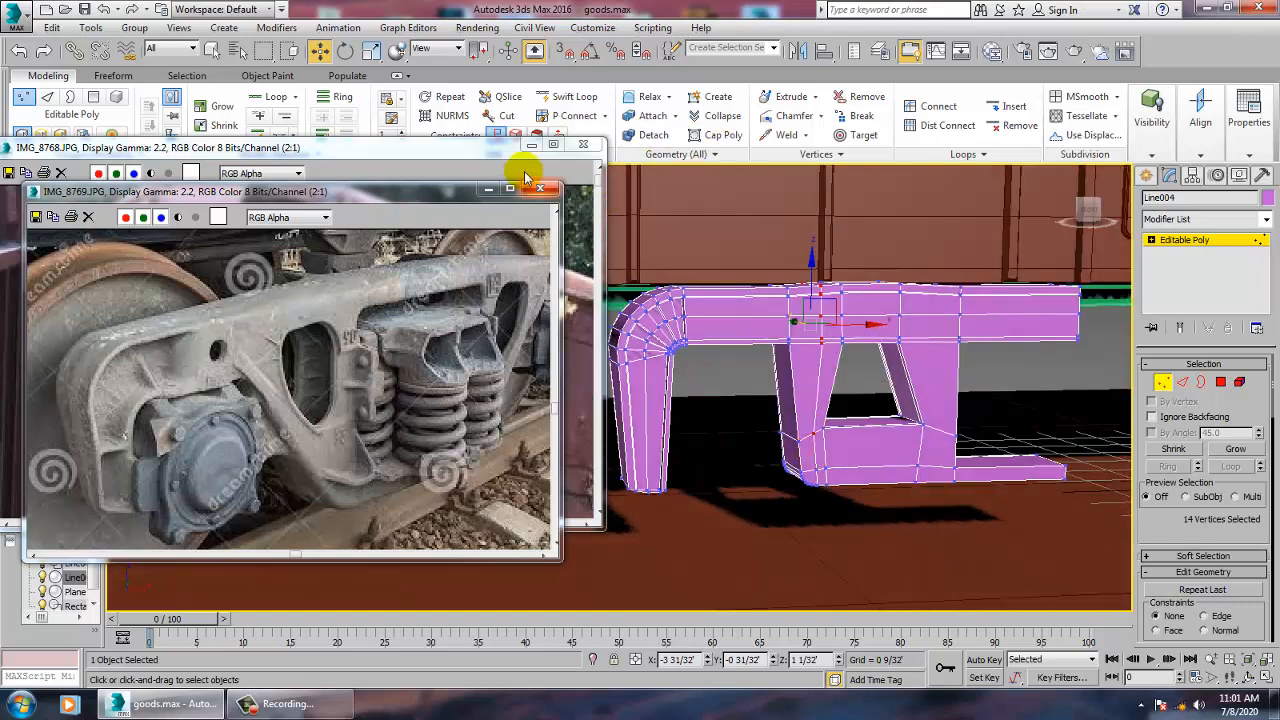
click(575, 96)
click(805, 378)
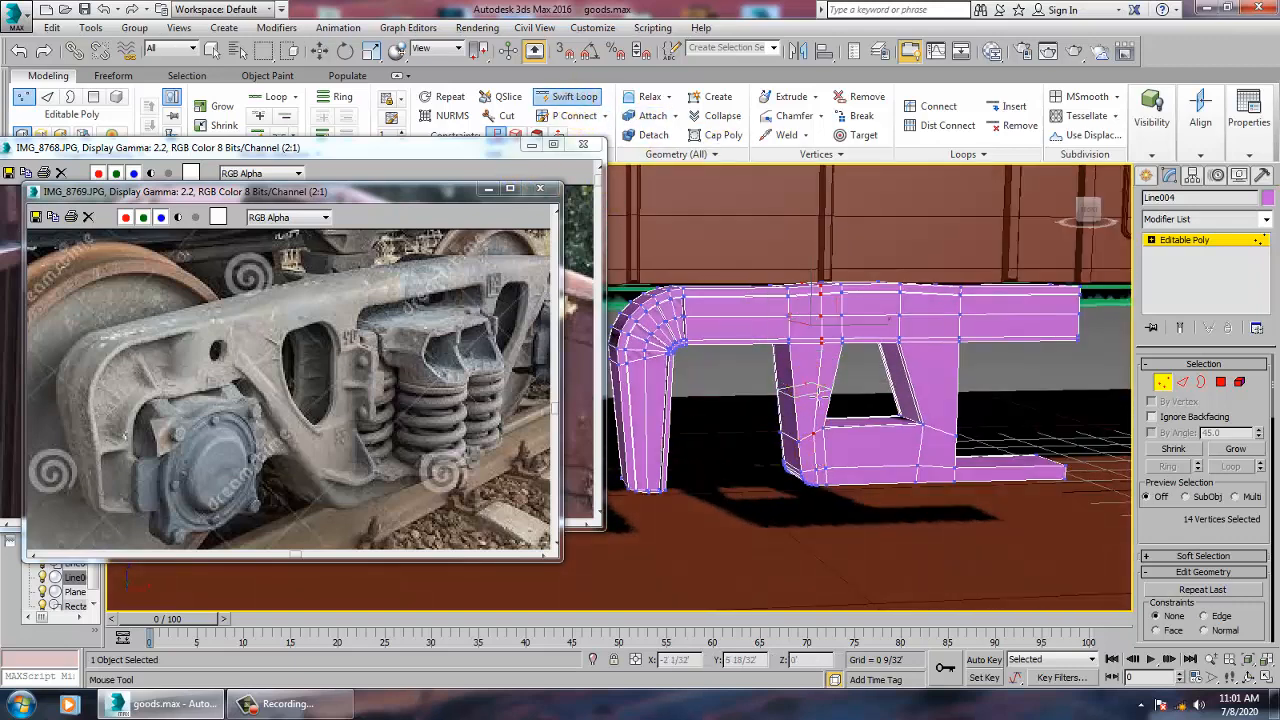
drag(1003, 483, 868, 440)
click(714, 300)
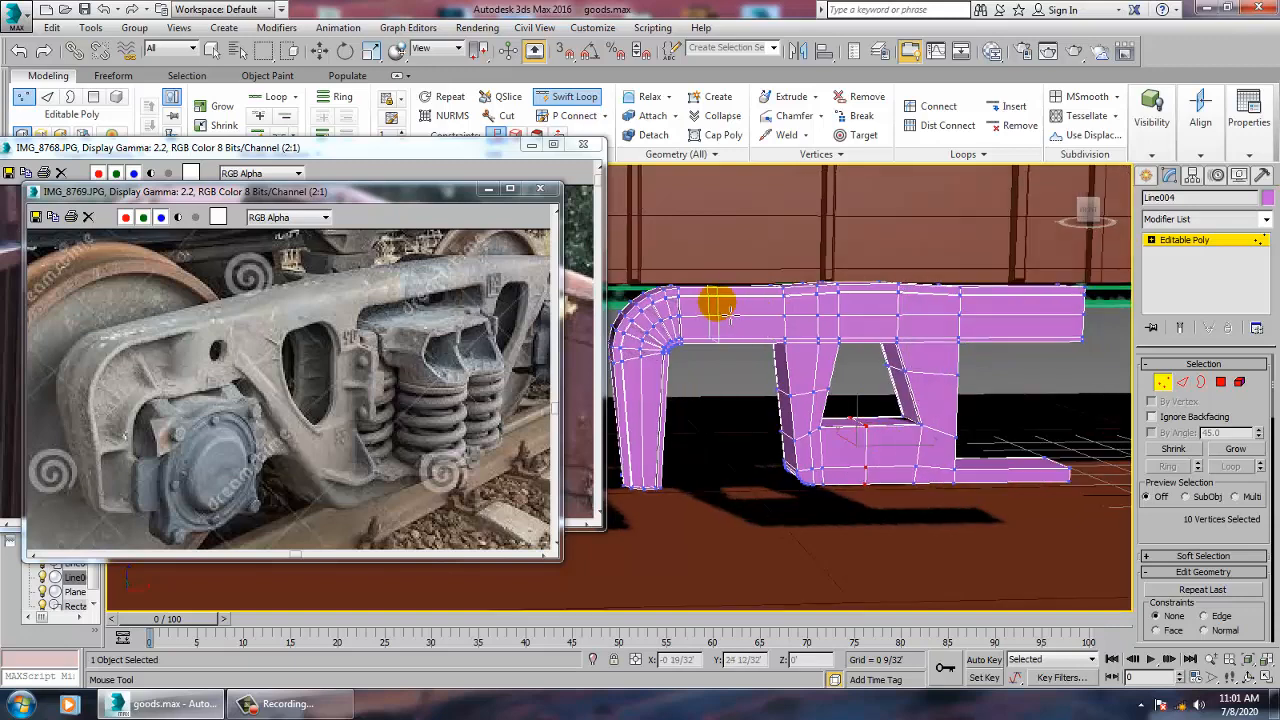
click(664, 472)
key(w)
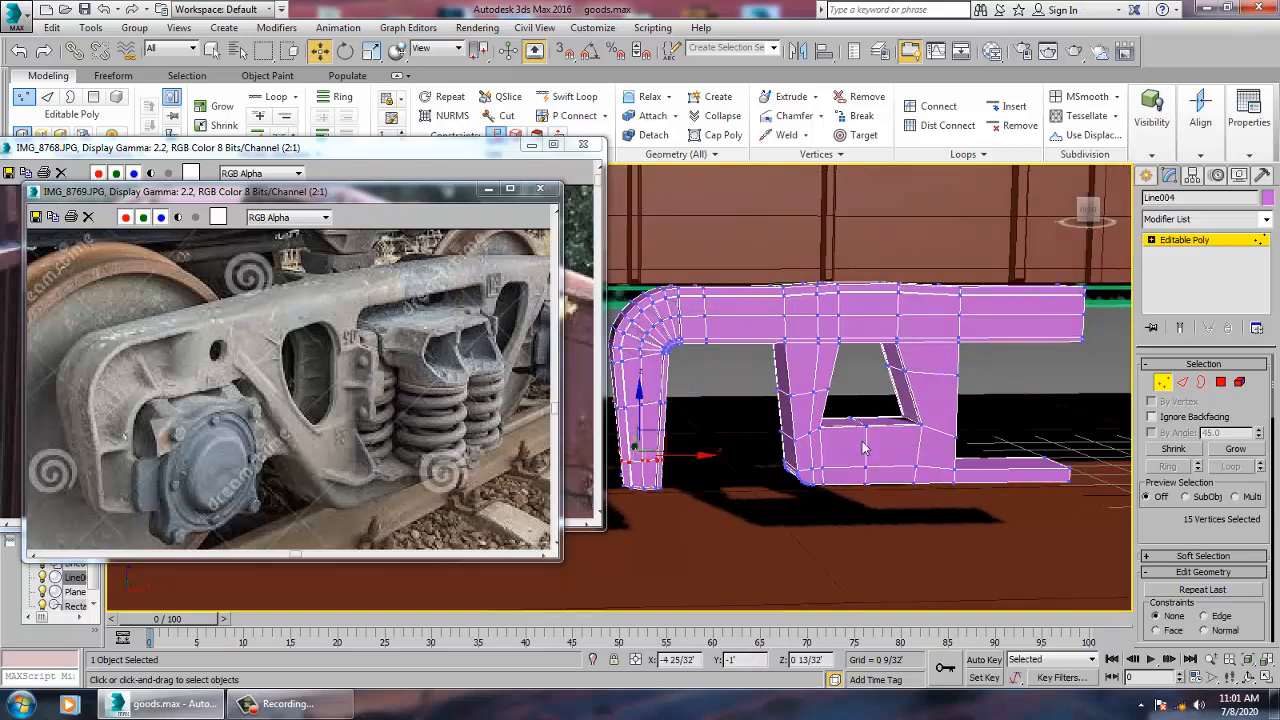
- Inspect the side frame from its curved end and leave vertex editing to return to the whole object
alt+middle_drag(866, 448, 950, 485)
alt+middle_drag(742, 380, 660, 480)
click(575, 97)
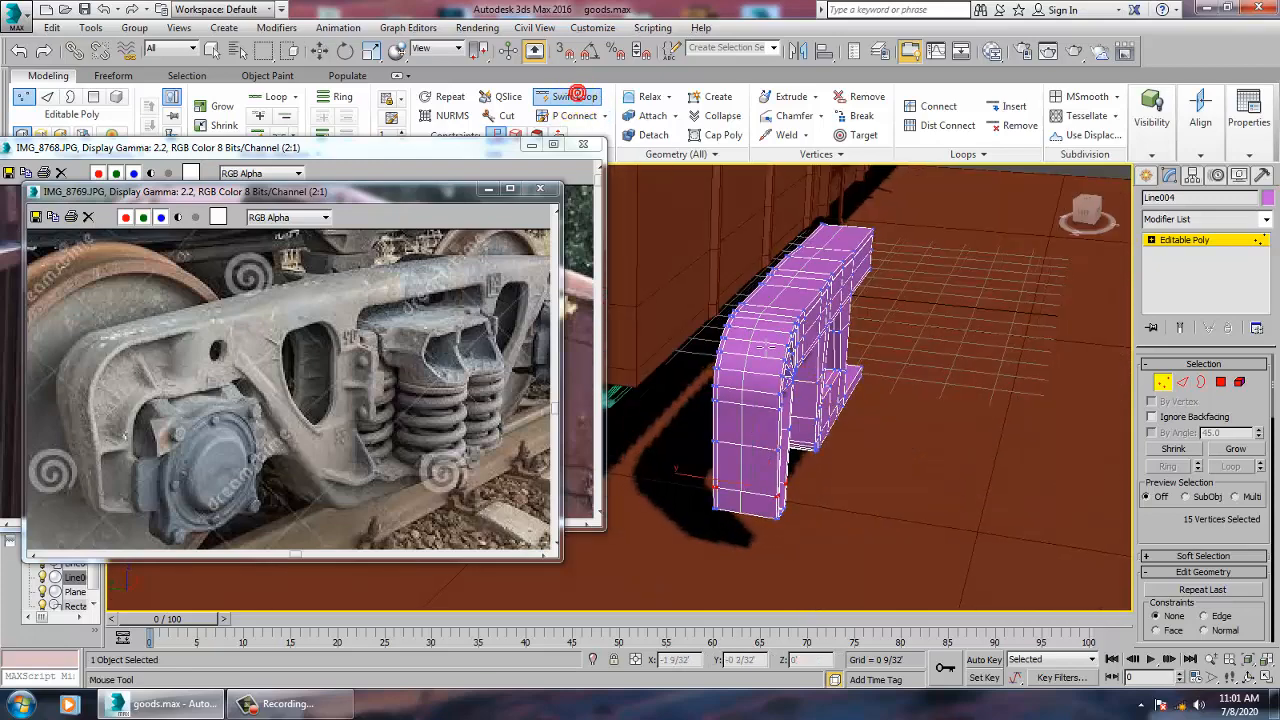
right_click(755, 343)
alt+middle_drag(755, 343, 1000, 330)
scroll(883, 392, down, 4)
click(1185, 240)
click(1190, 240)
middle_drag(891, 368, 843, 368)
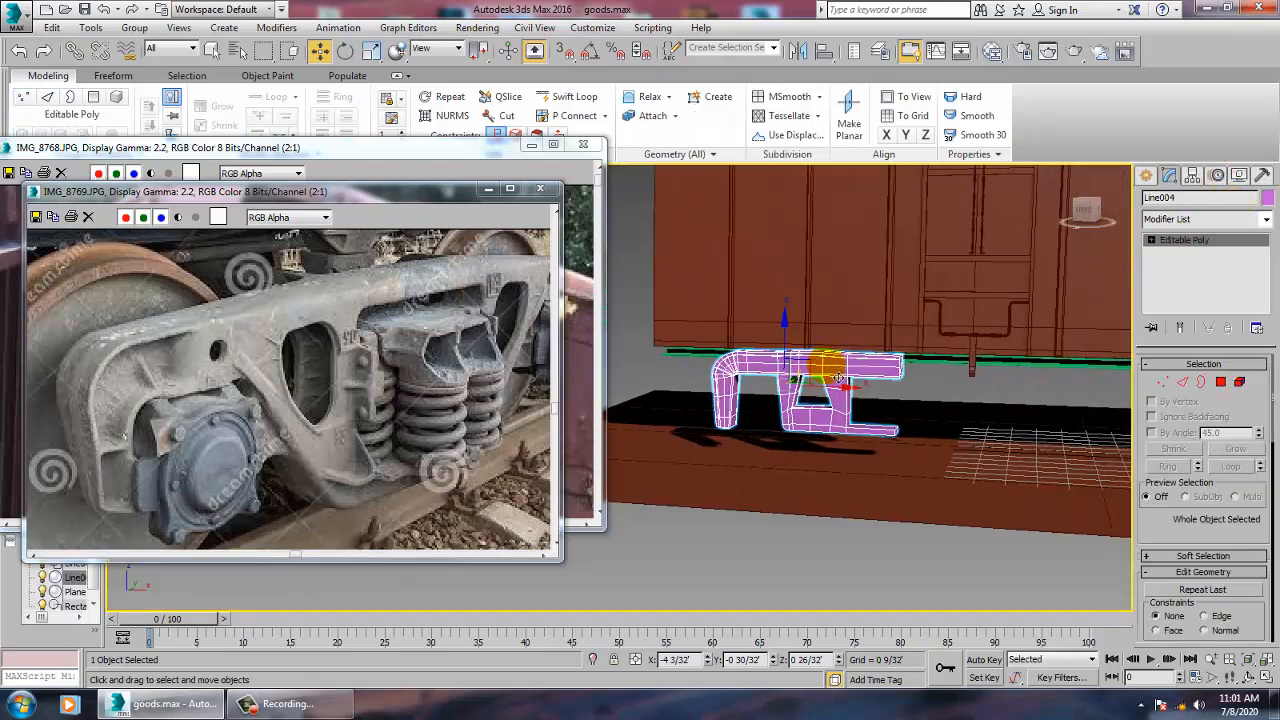
- Shorten the upper beam and lower arm slightly by moving their free-end vertices inward along X to about -2 27/32'
scroll(840, 378, up, 3)
key(1)
drag(890, 280, 1065, 678)
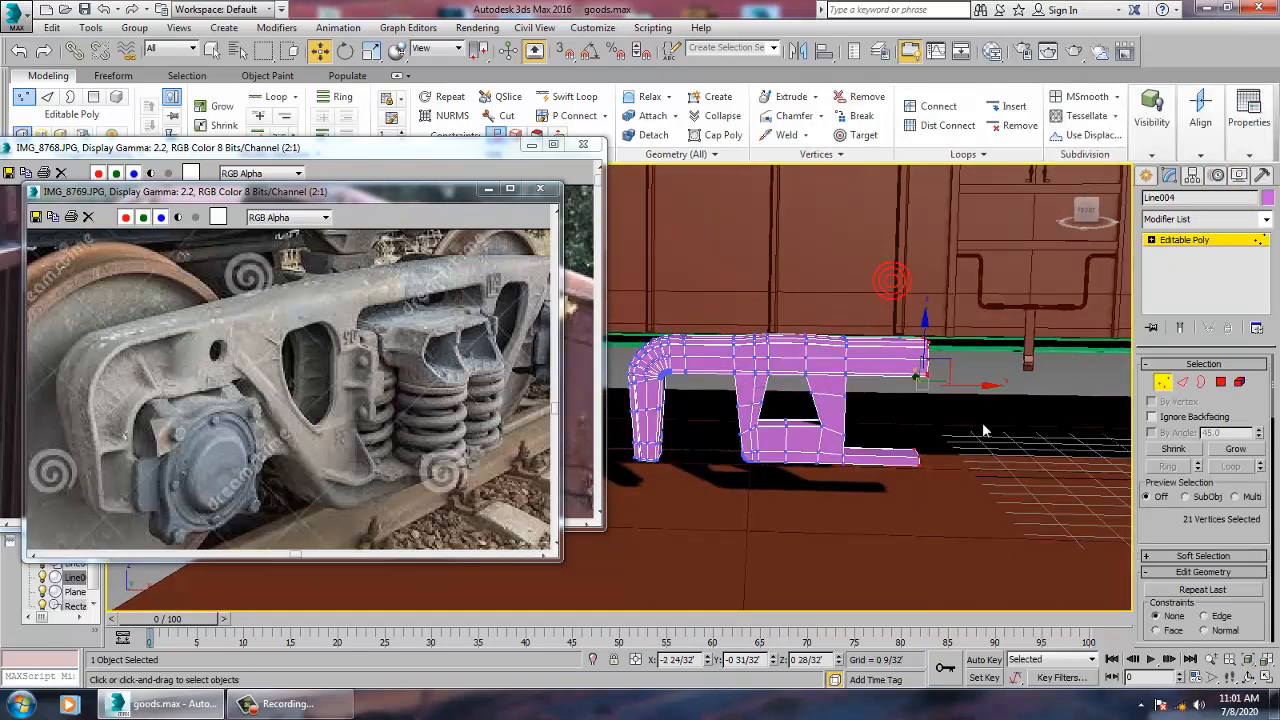
drag(981, 398, 969, 398)
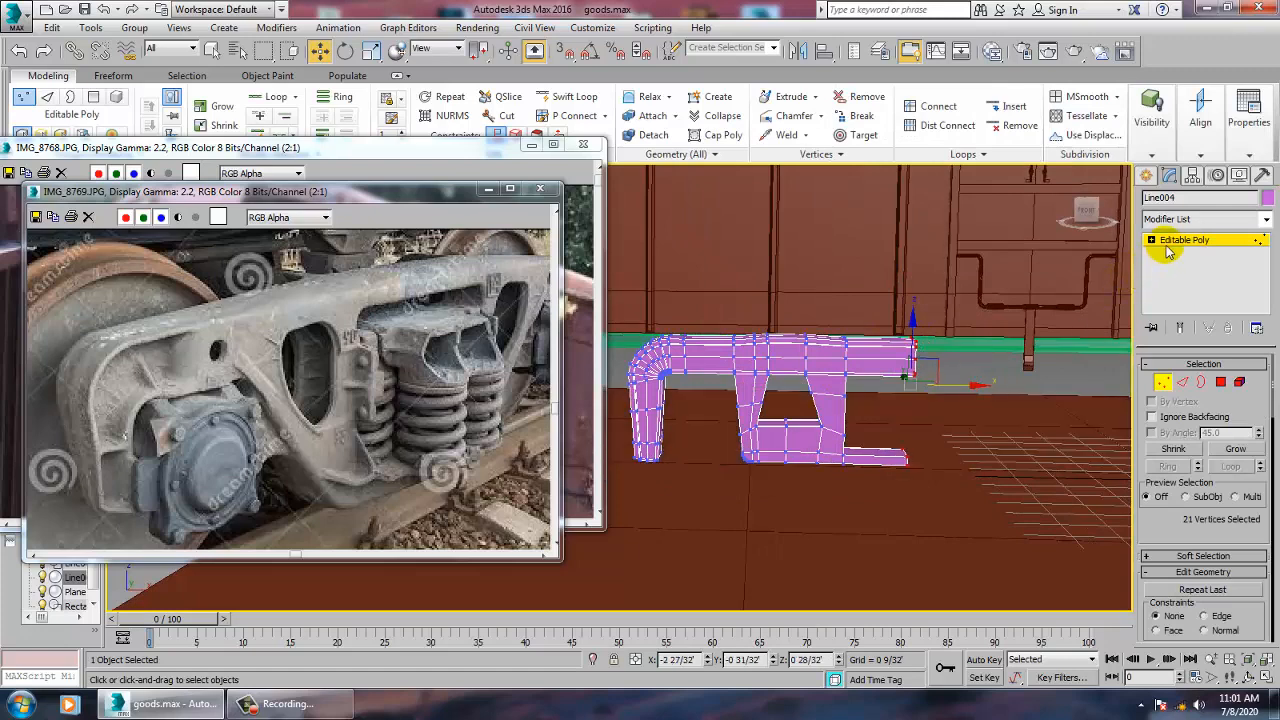
click(1168, 248)
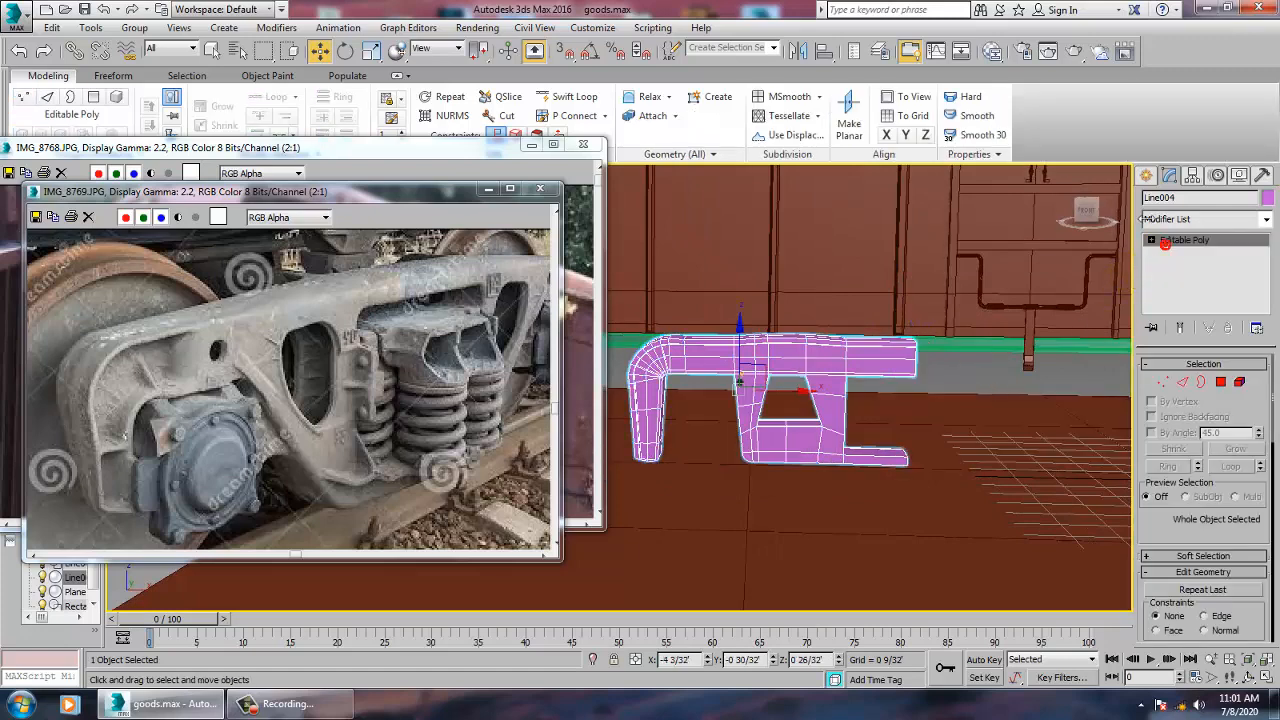
- Mirror the half side frame about X as a copy and move the copy along X to about -1 20/32', overlapping the original's free ends
click(798, 52)
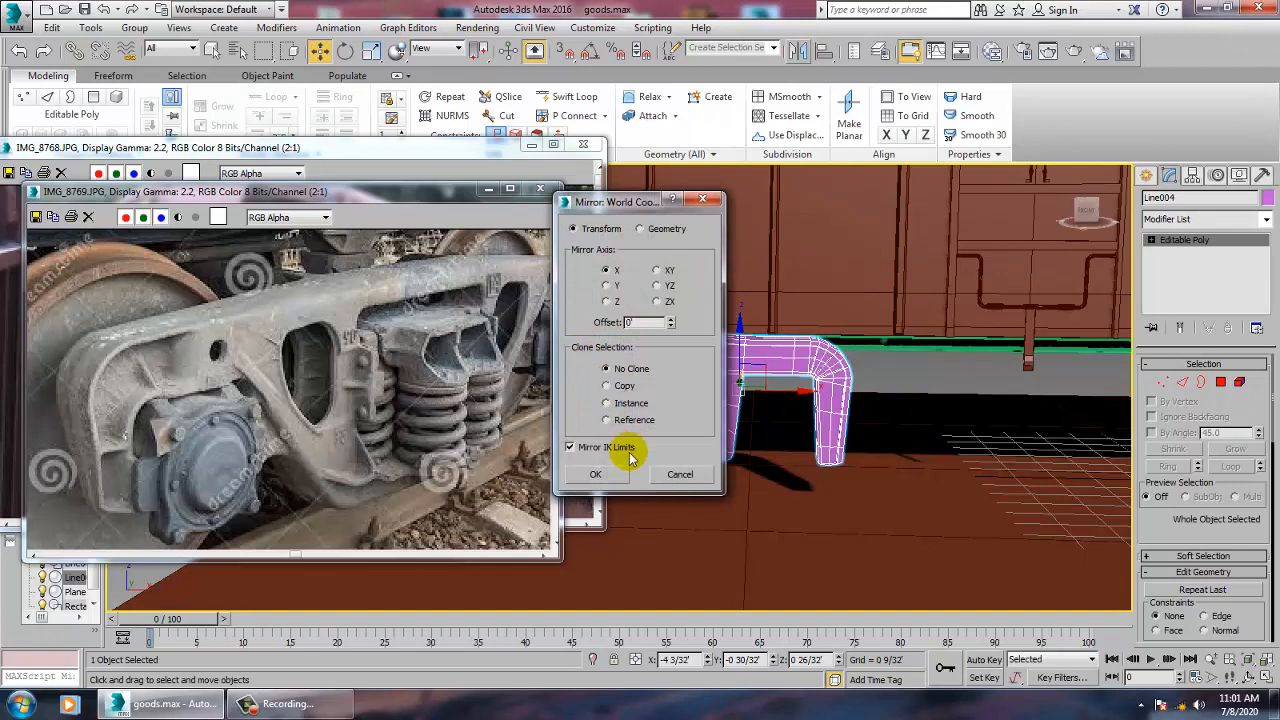
click(615, 386)
click(600, 475)
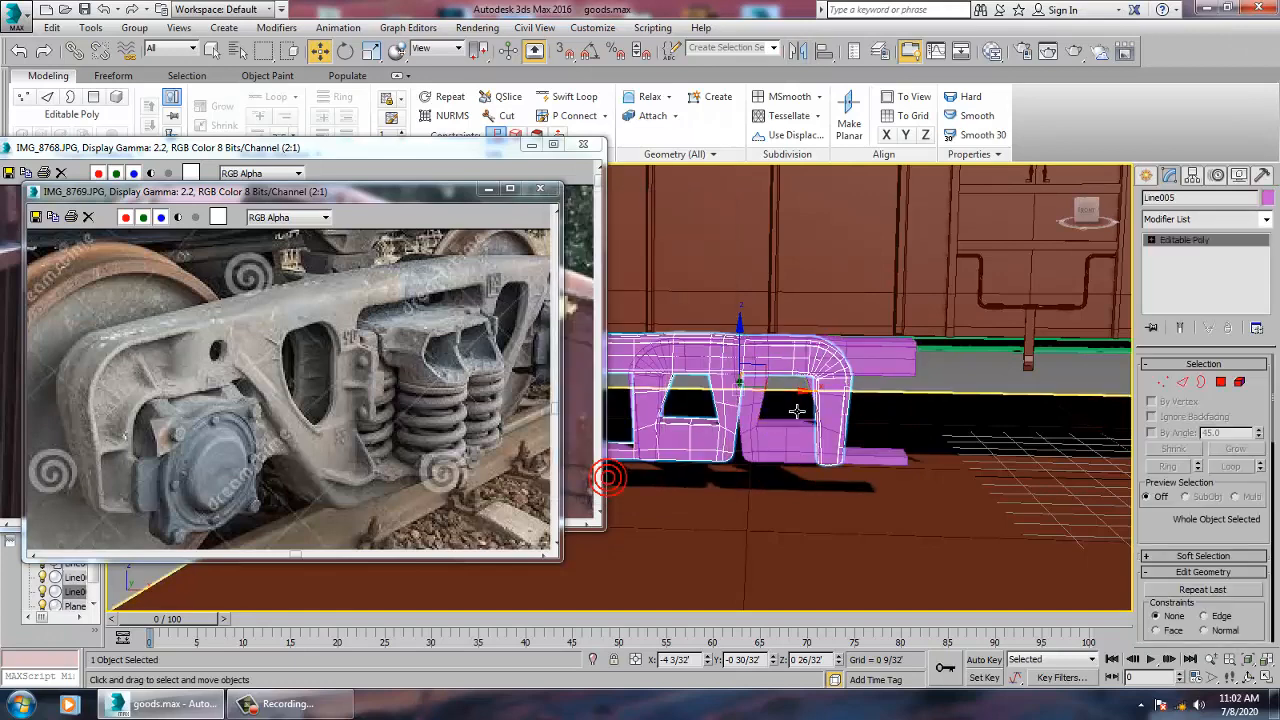
drag(797, 411, 1139, 405)
scroll(1066, 384, down, 4)
alt+middle_drag(1020, 378, 871, 383)
scroll(911, 388, up, 2)
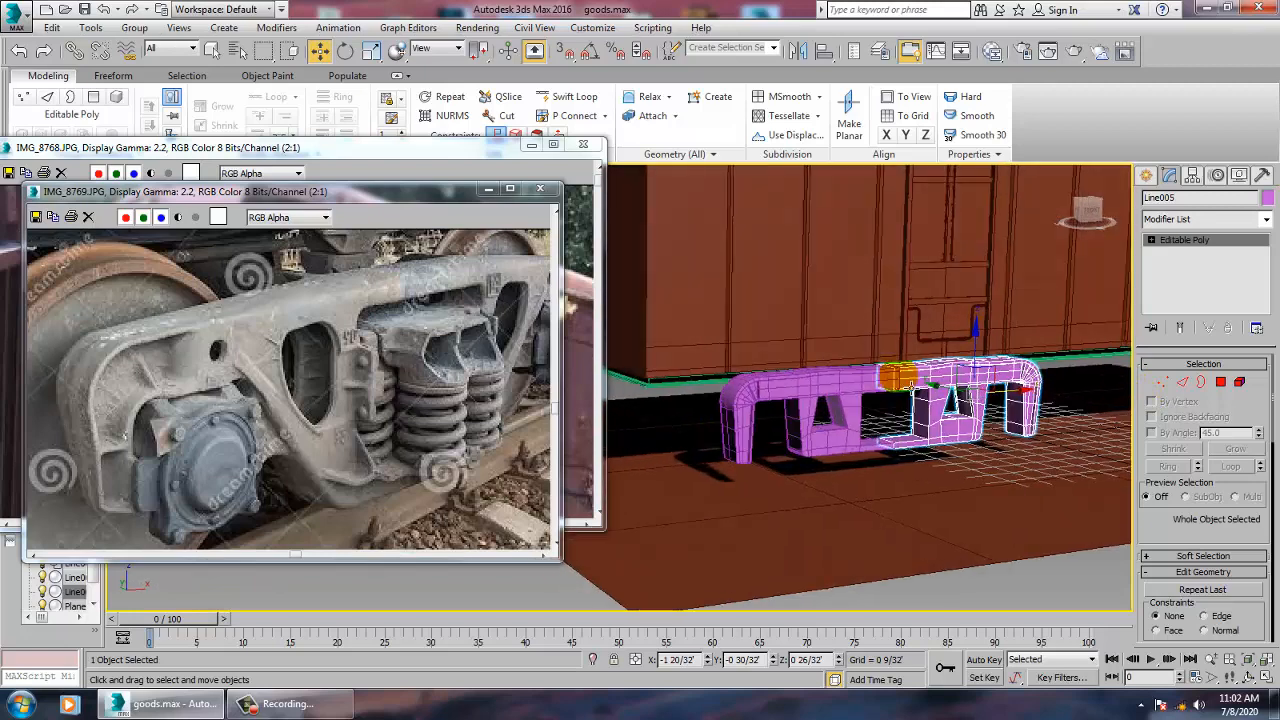
- Compare the two-part side frame under the wagon with the bogies in both reference photos
scroll(350, 358, down, 2)
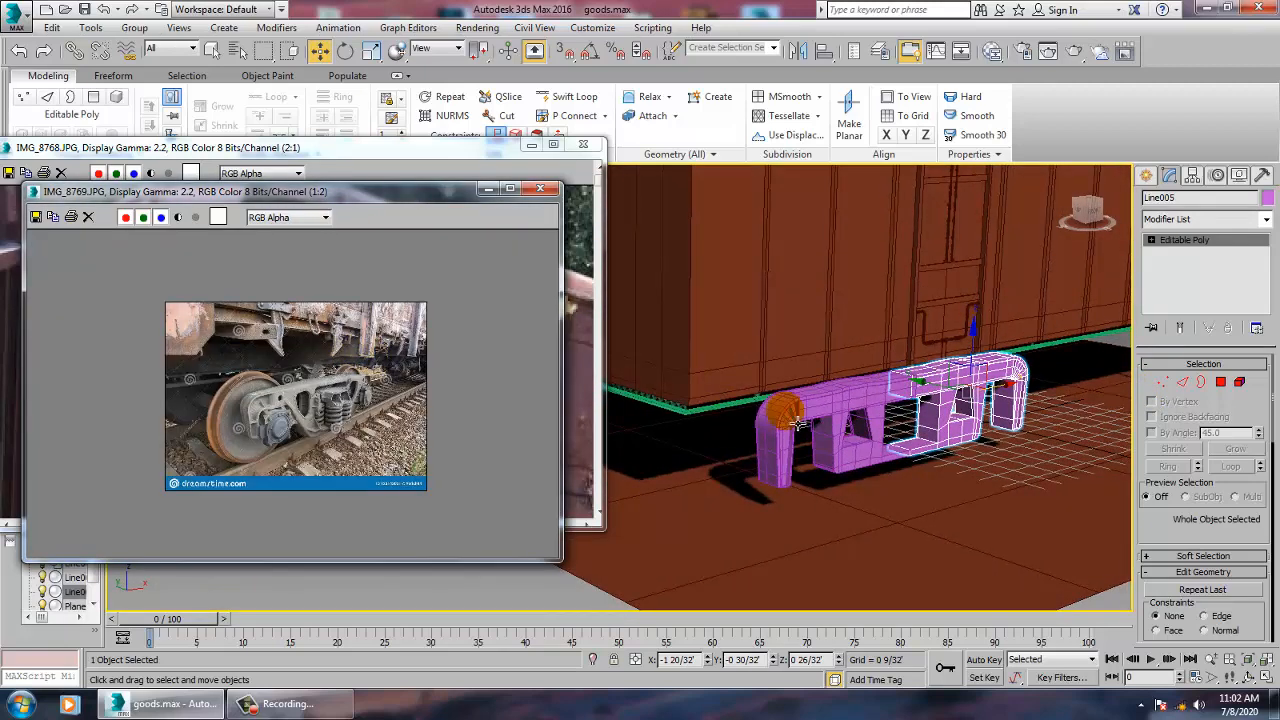
scroll(797, 424, down, 5)
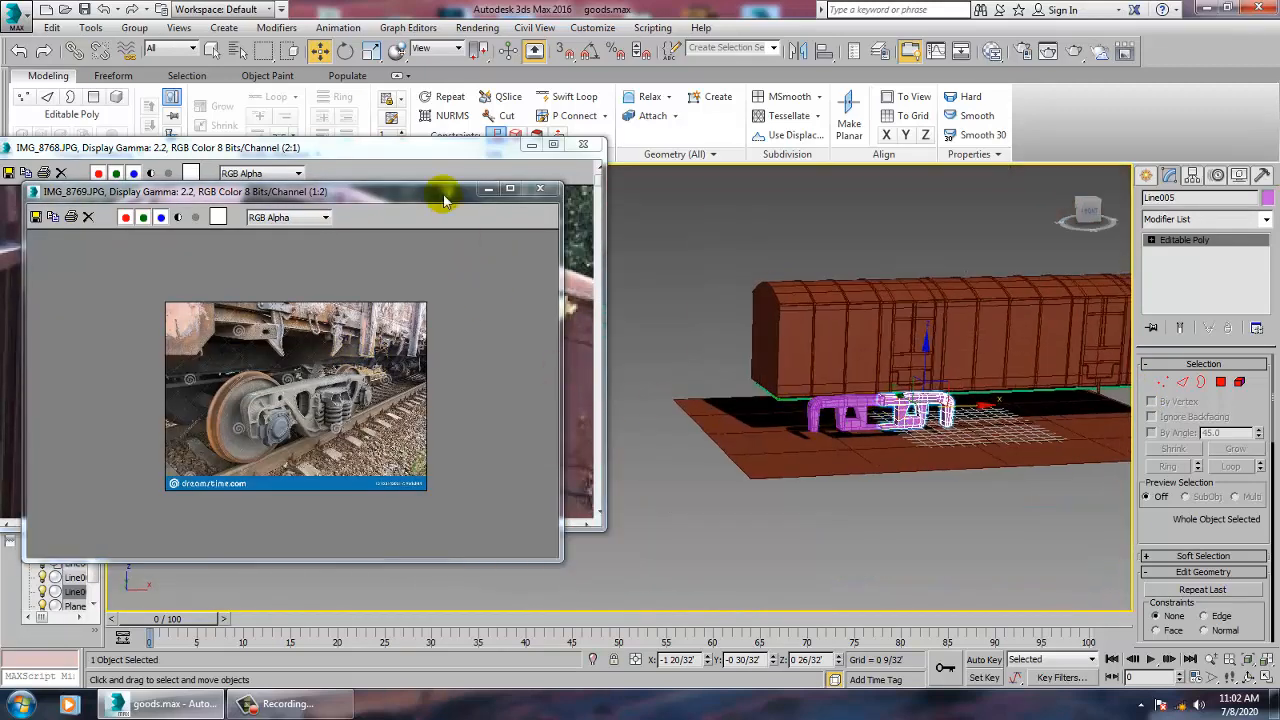
drag(443, 194, 122, 514)
middle_drag(324, 381, 258, 281)
scroll(357, 404, down, 1)
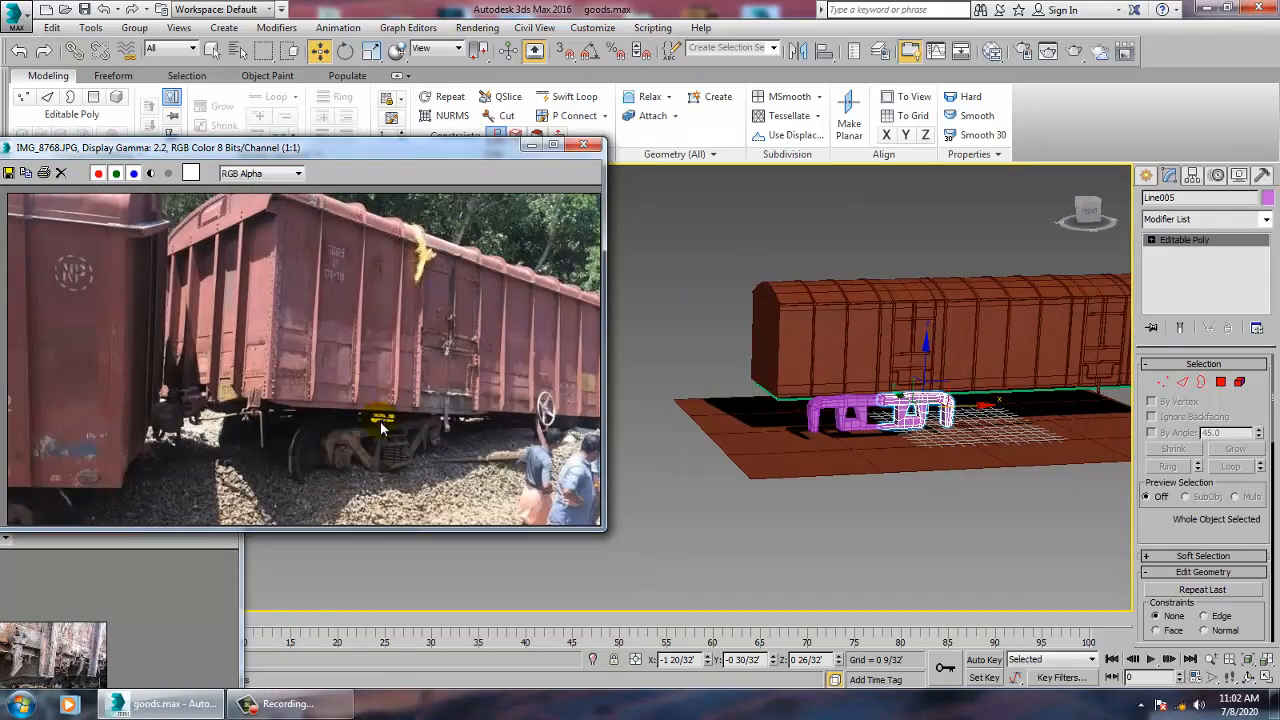
click(104, 558)
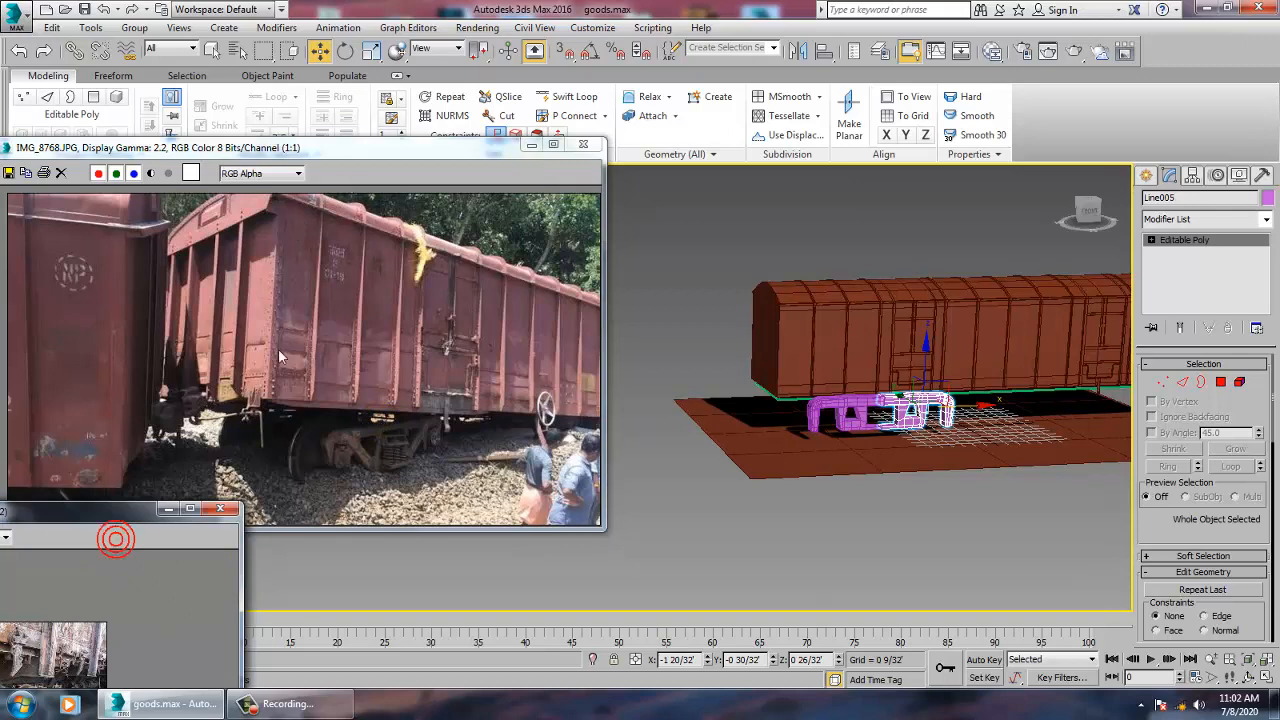
drag(131, 517, 509, 137)
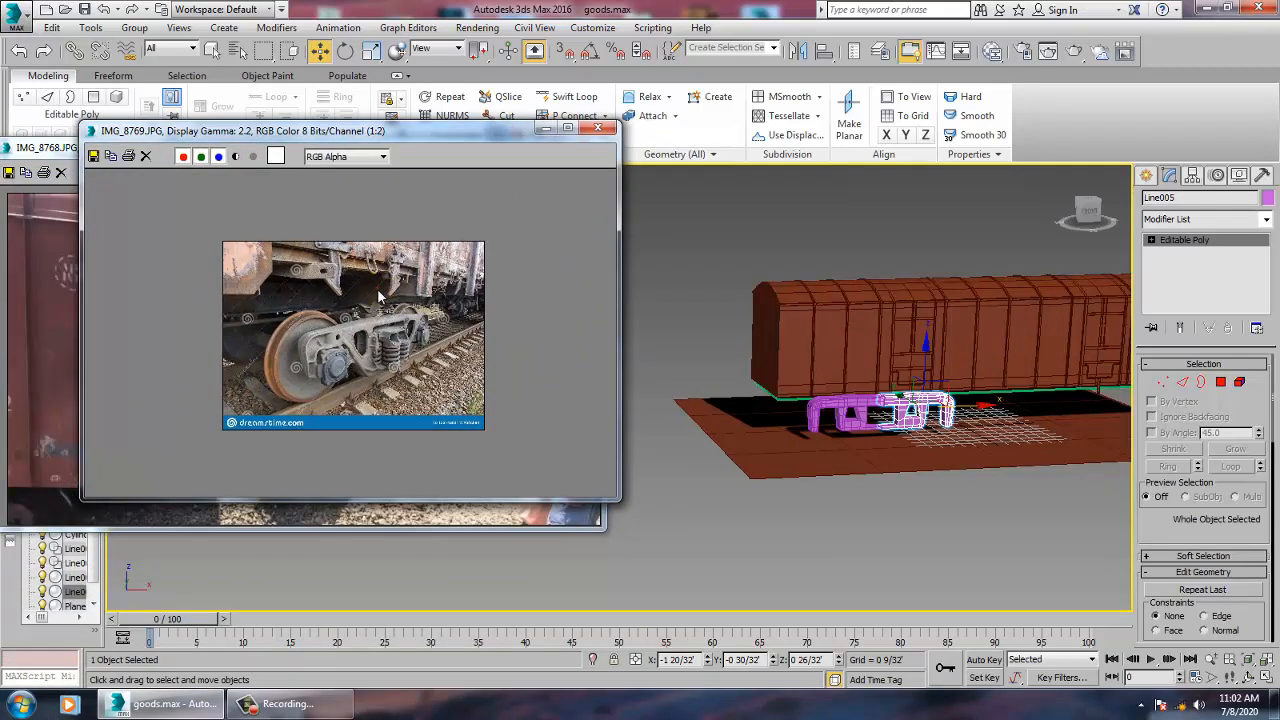
scroll(378, 288, up, 1)
middle_drag(377, 288, 351, 389)
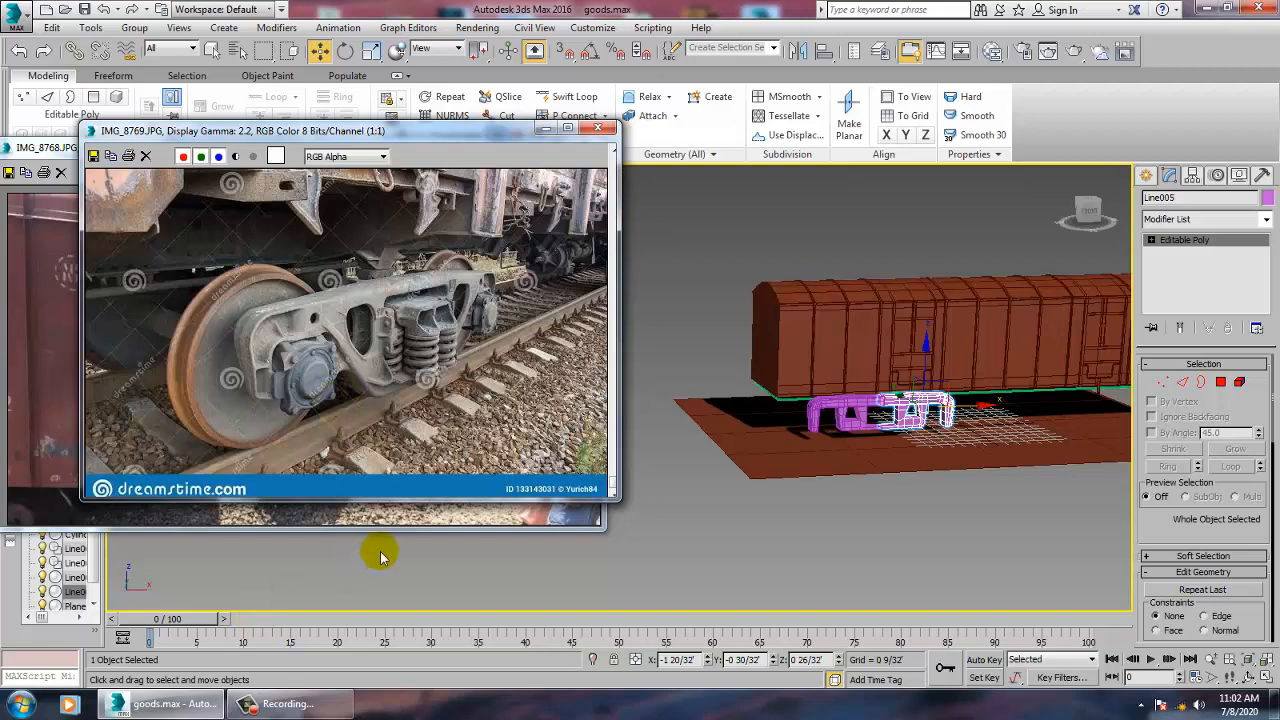
scroll(848, 462, up, 6)
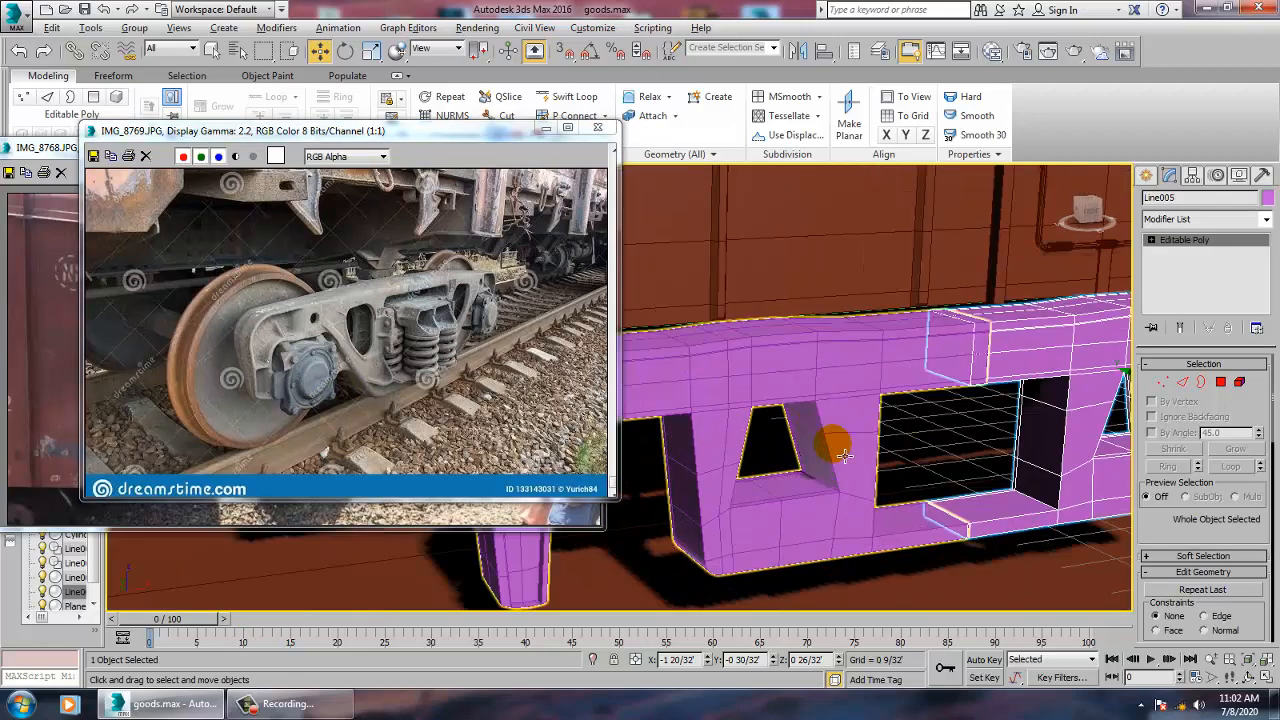
scroll(845, 455, down, 8)
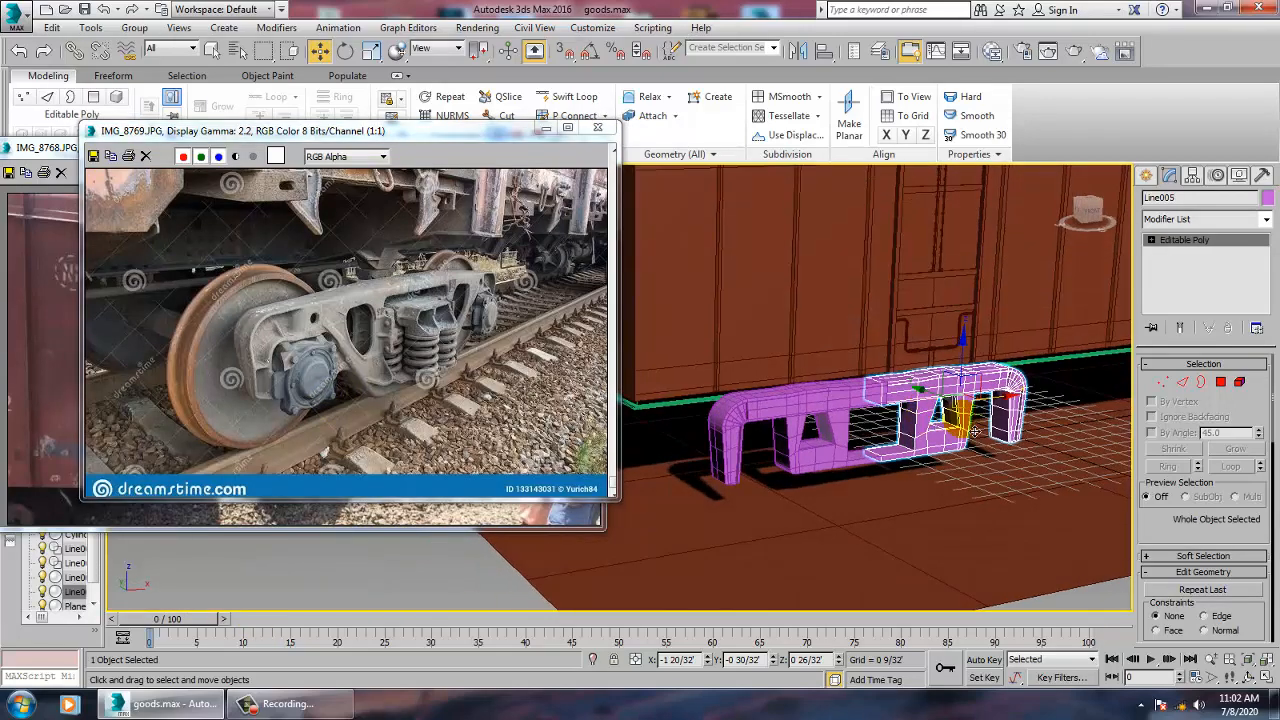
- Draw a cylinder for the axle box between the curved end leg and the slanted leg, about 7/32' in radius and 1/32' high
click(766, 428)
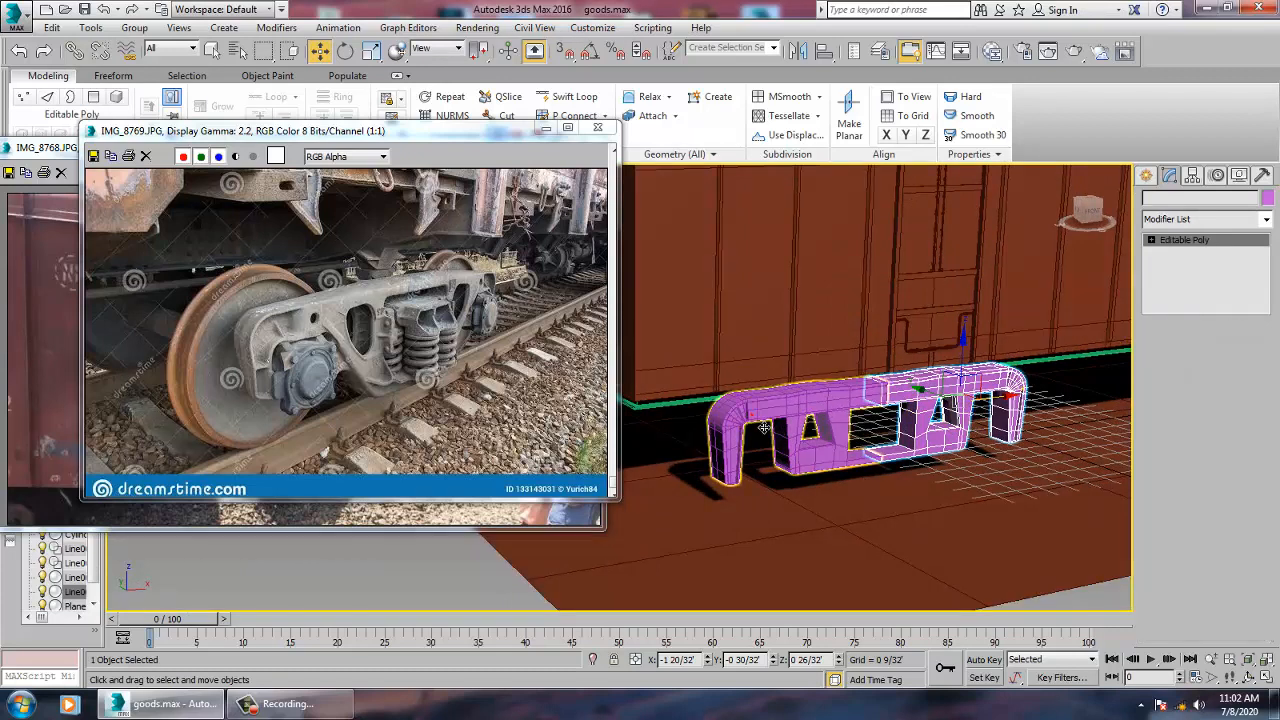
key(alt+w)
middle_click(912, 310)
key(alt+w)
middle_drag(912, 310, 925, 320)
scroll(920, 330, up, 3)
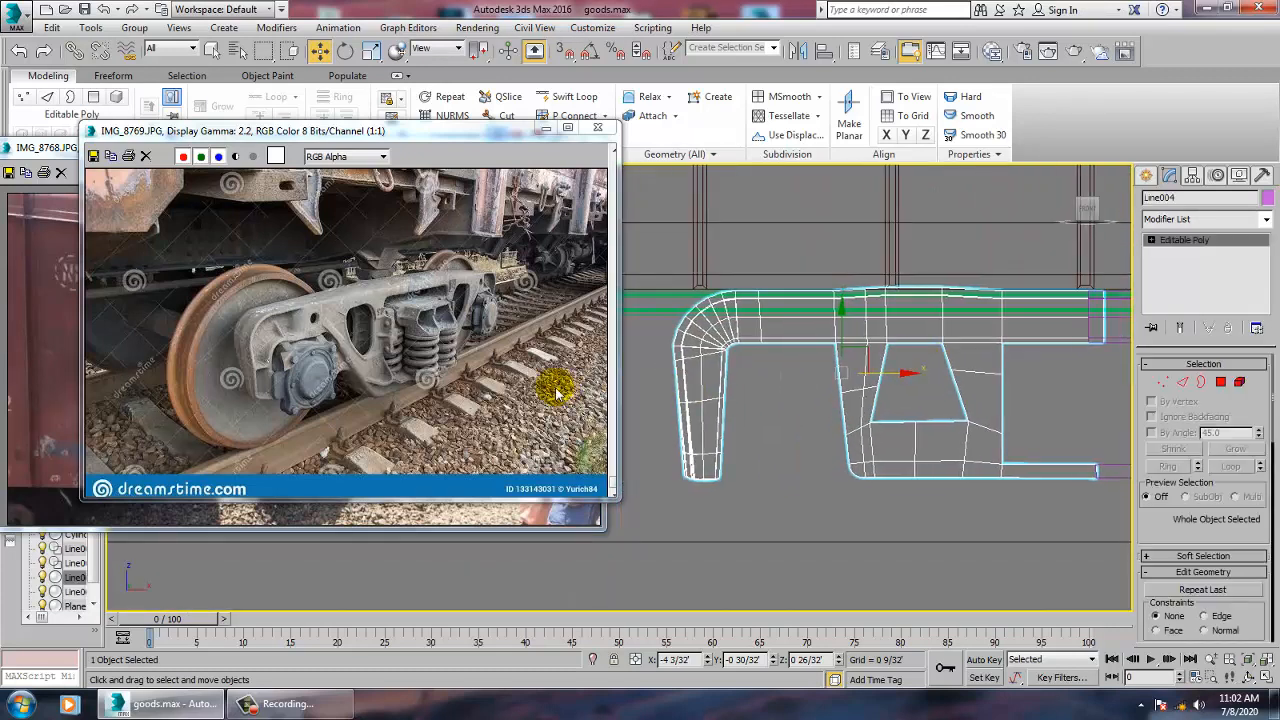
scroll(340, 372, up, 1)
middle_drag(331, 391, 343, 397)
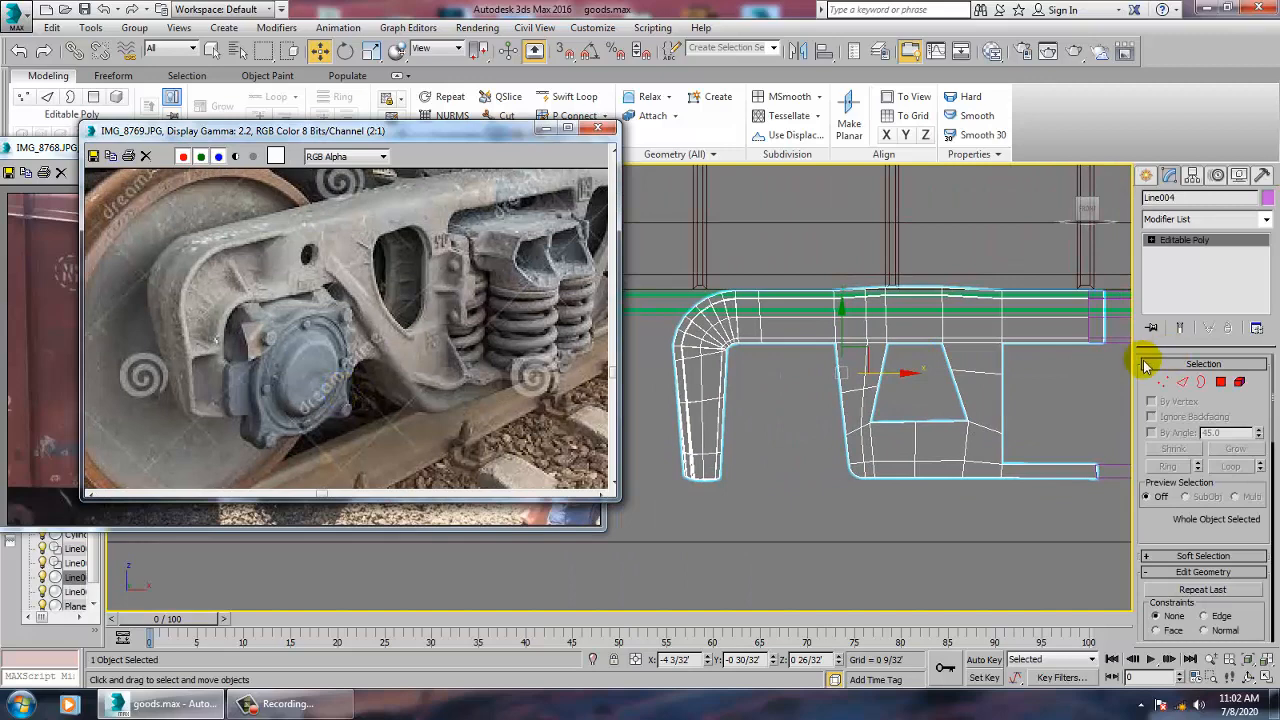
click(1146, 176)
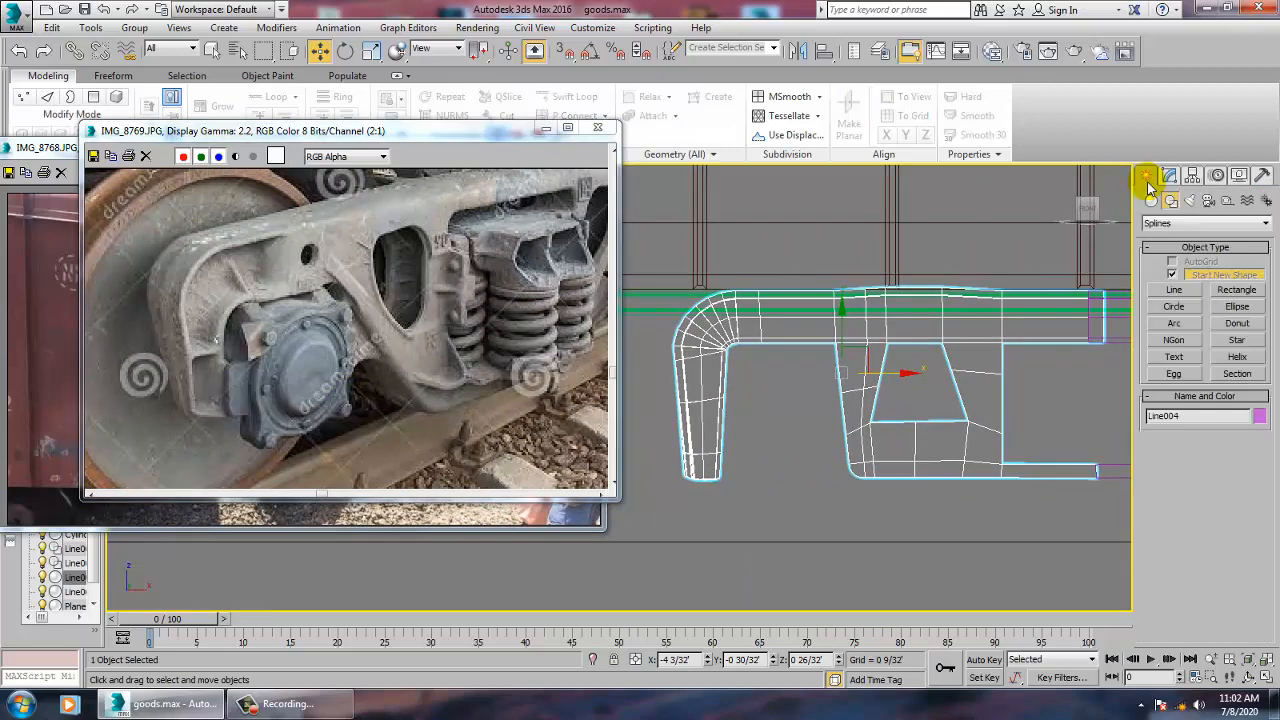
click(1151, 200)
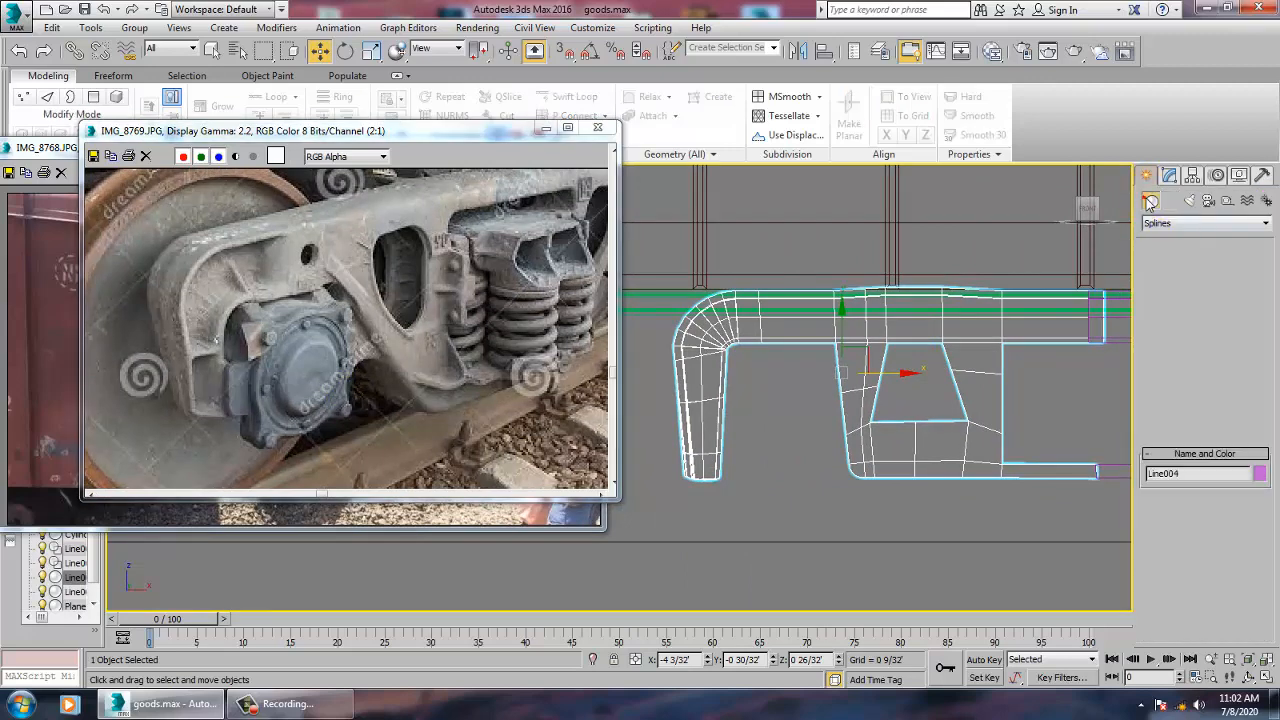
click(1175, 311)
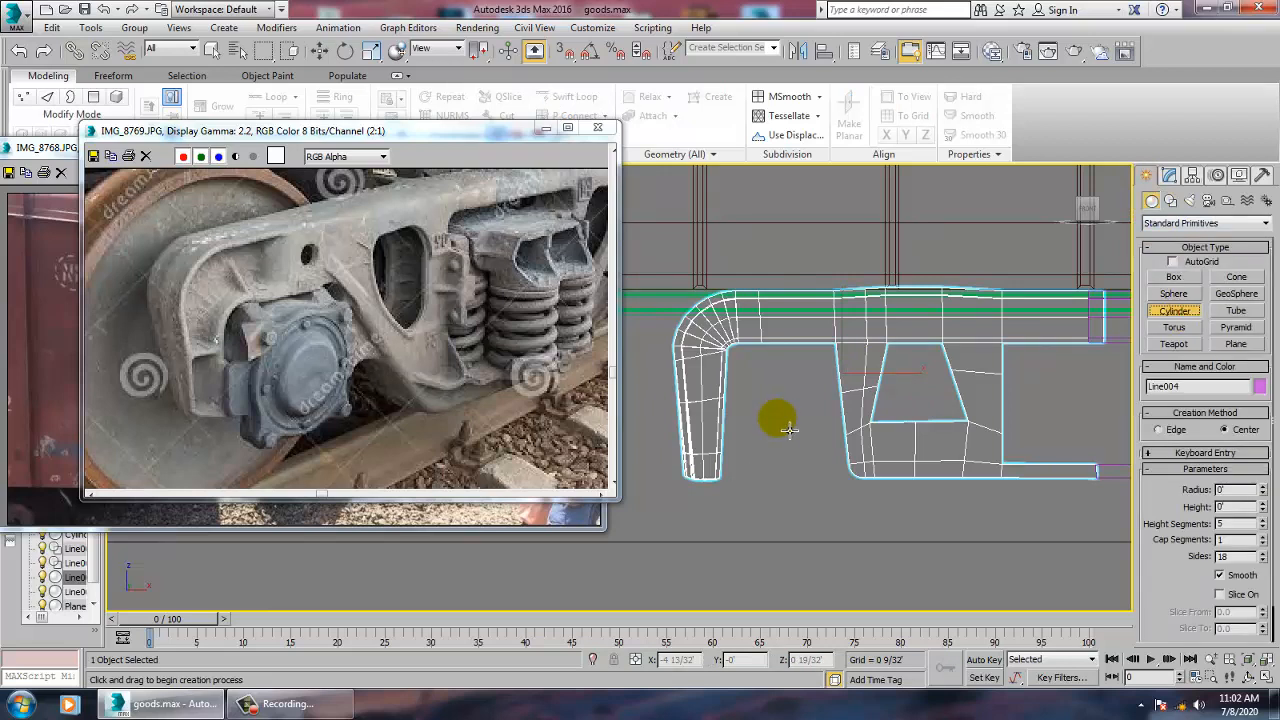
drag(778, 405, 821, 450)
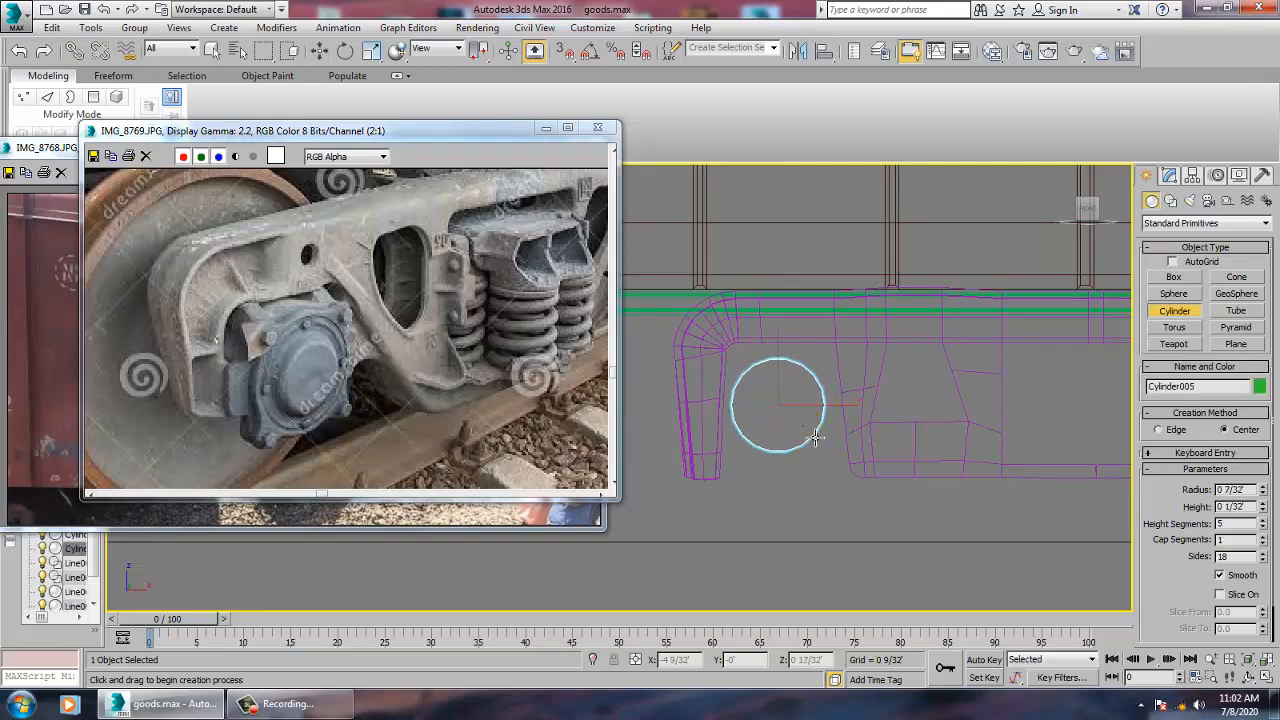
right_click(815, 437)
- Move the cylinder outward along Y to about -1 1/32' so it sits at the side frame
key(alt+w)
right_click(920, 538)
key(alt+w)
scroll(857, 489, down, 5)
alt+middle_drag(857, 489, 814, 486)
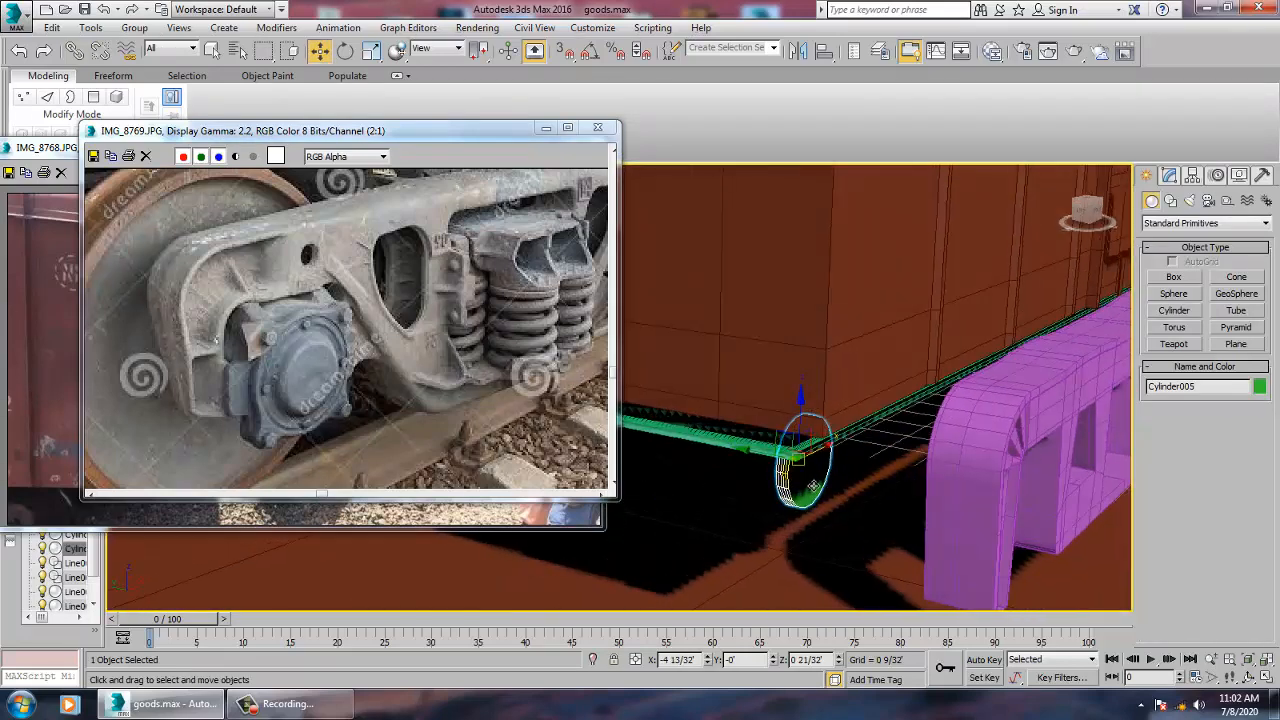
drag(802, 476, 970, 521)
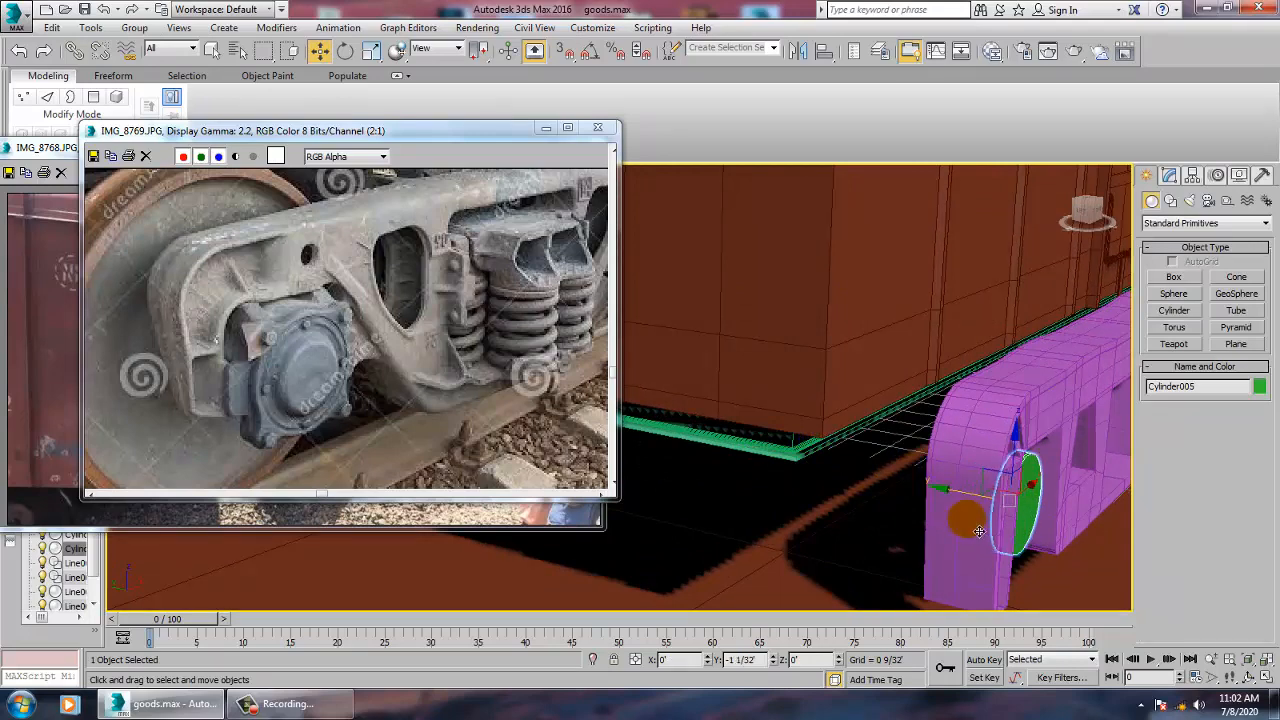
- Set the cylinder to 1 height segment and 24 sides, and increase its height to 4/32'
alt+middle_drag(979, 523, 809, 463)
key(alt+w)
right_click(952, 292)
key(alt+w)
scroll(938, 310, up, 2)
middle_drag(802, 372, 895, 376)
click(1169, 176)
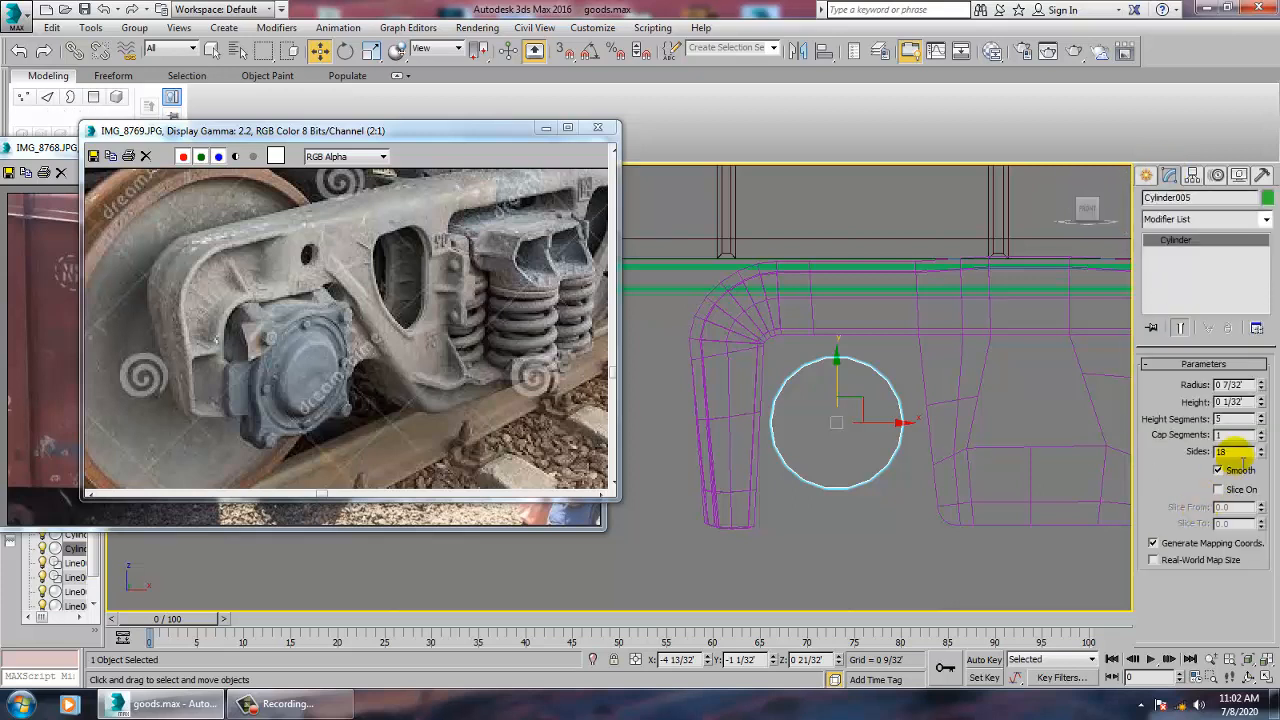
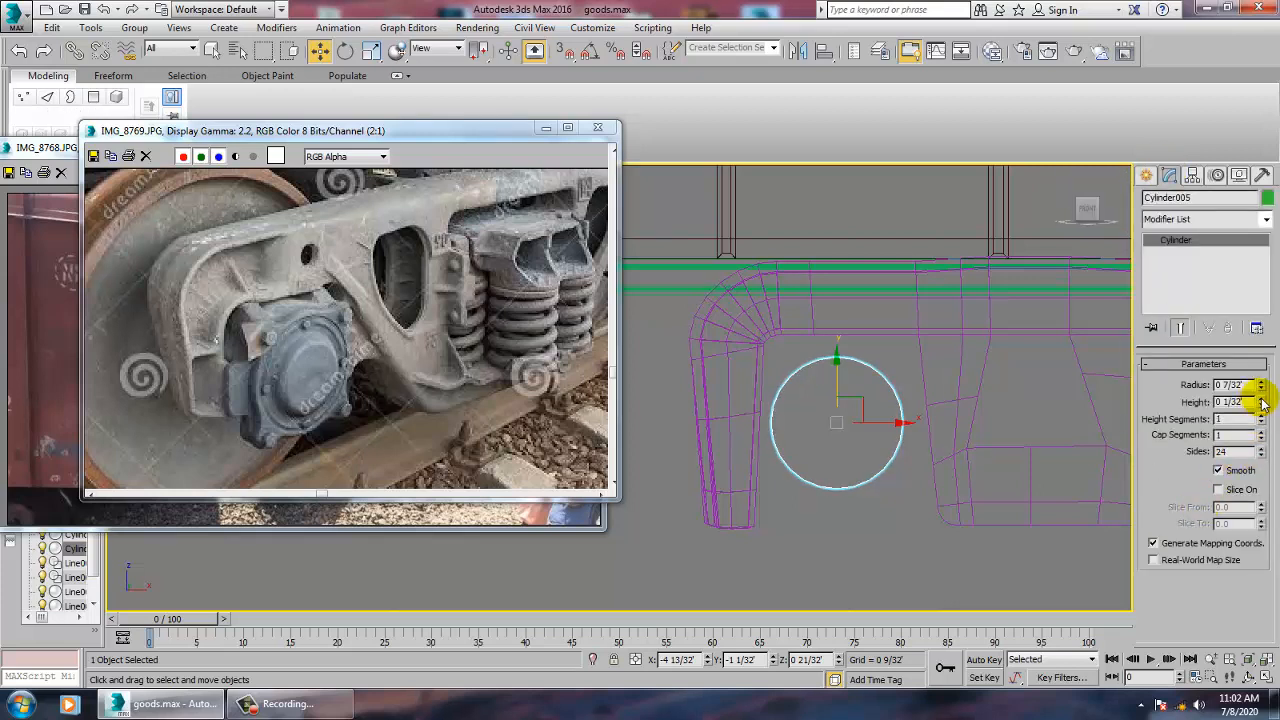
drag(1270, 328, 1270, 320)
key(alt+w)
key(z)
alt+middle_drag(910, 464, 820, 455)
- Move the cylinder back towards the wagon along Y to about -31/32', deeper into the side frame's thickness
key(alt+w)
key(r)
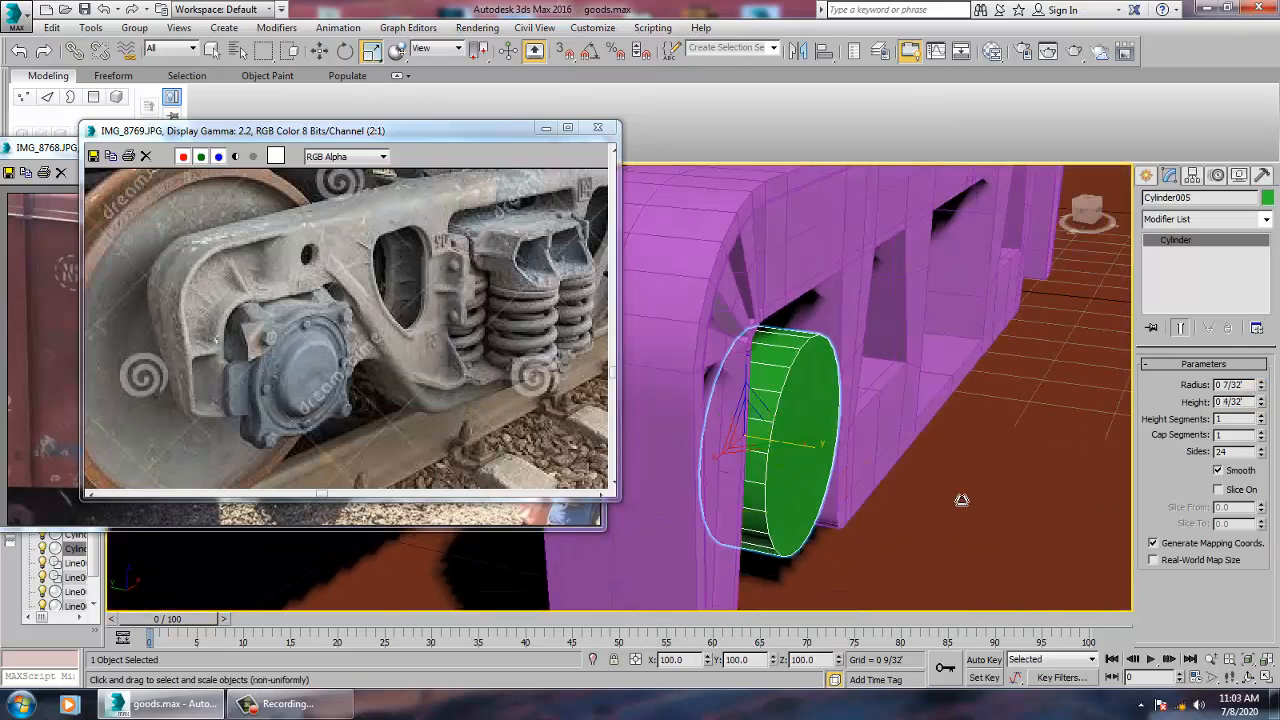
drag(961, 500, 834, 486)
key(w)
key(alt+w)
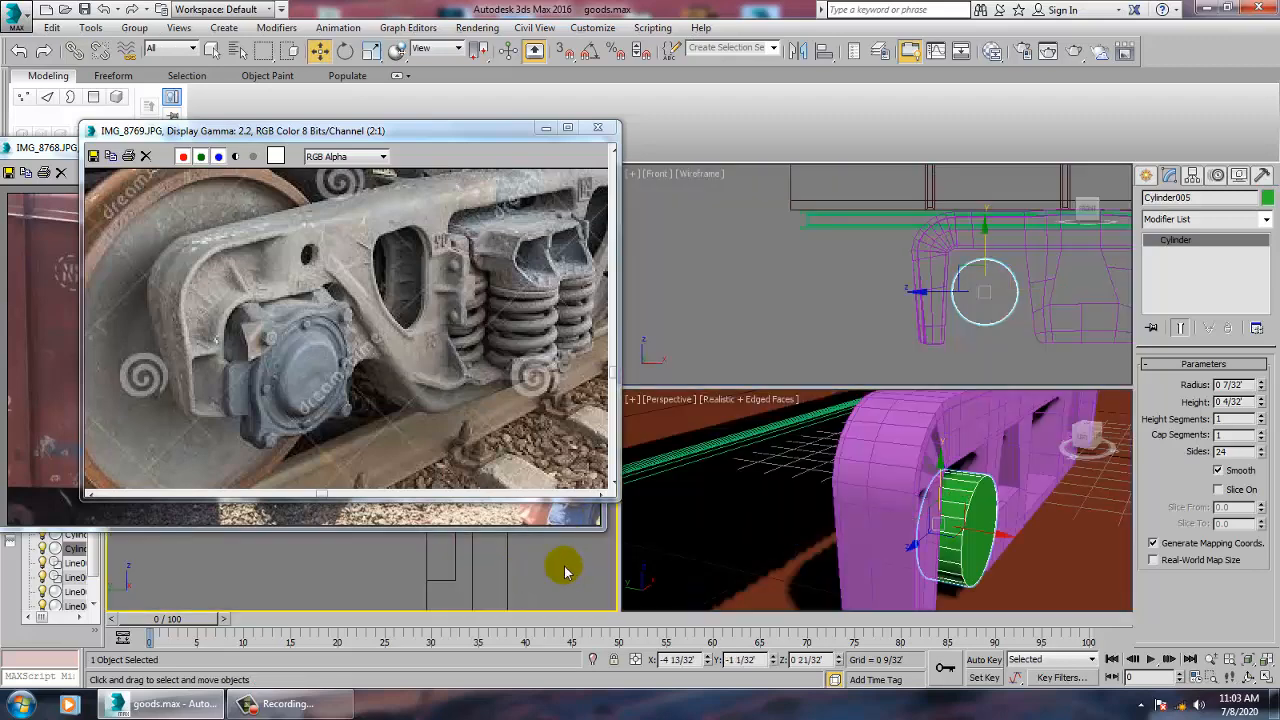
key(z)
alt+middle_drag(752, 546, 690, 545)
middle_click(414, 582)
key(alt+w)
middle_drag(590, 535, 785, 523)
scroll(790, 546, down, 6)
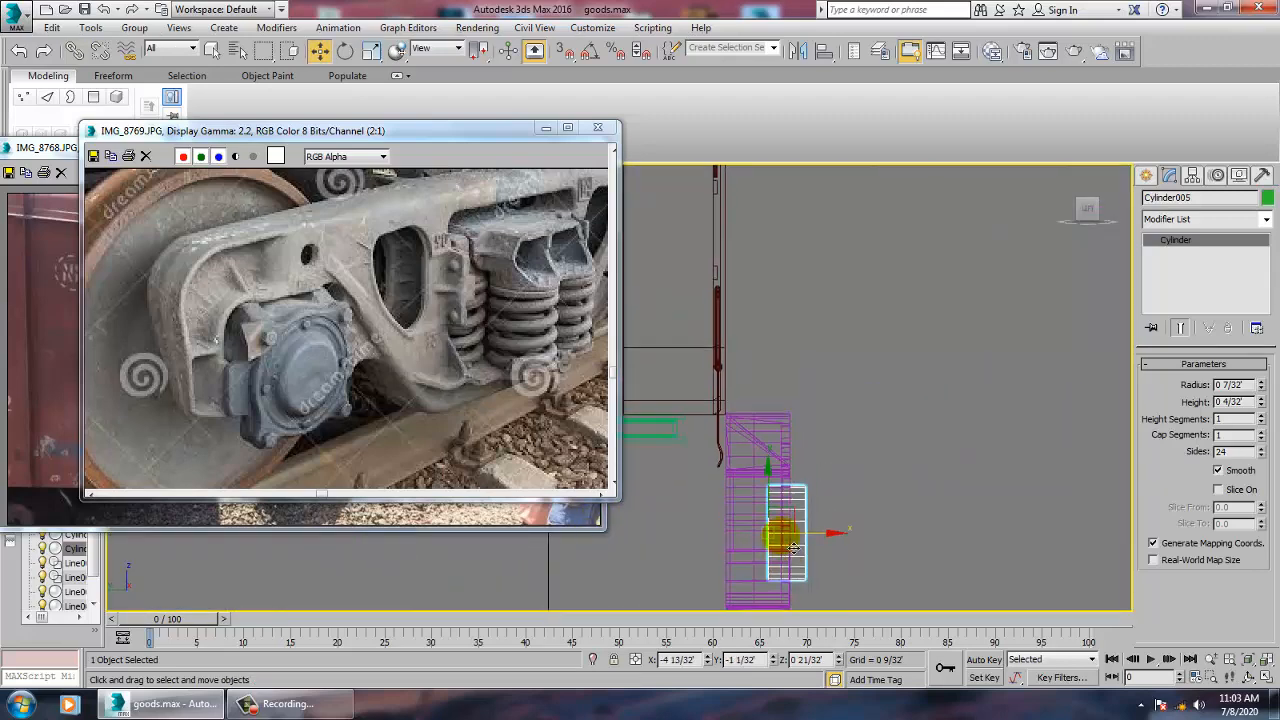
scroll(790, 546, up, 4)
drag(818, 546, 793, 545)
- Shift the cylinder along X to about -4 12/32', centring it in the gap between the curved end leg and the slanted leg
key(alt+w)
alt+middle_drag(872, 508, 909, 501)
key(alt+w)
key(alt+w)
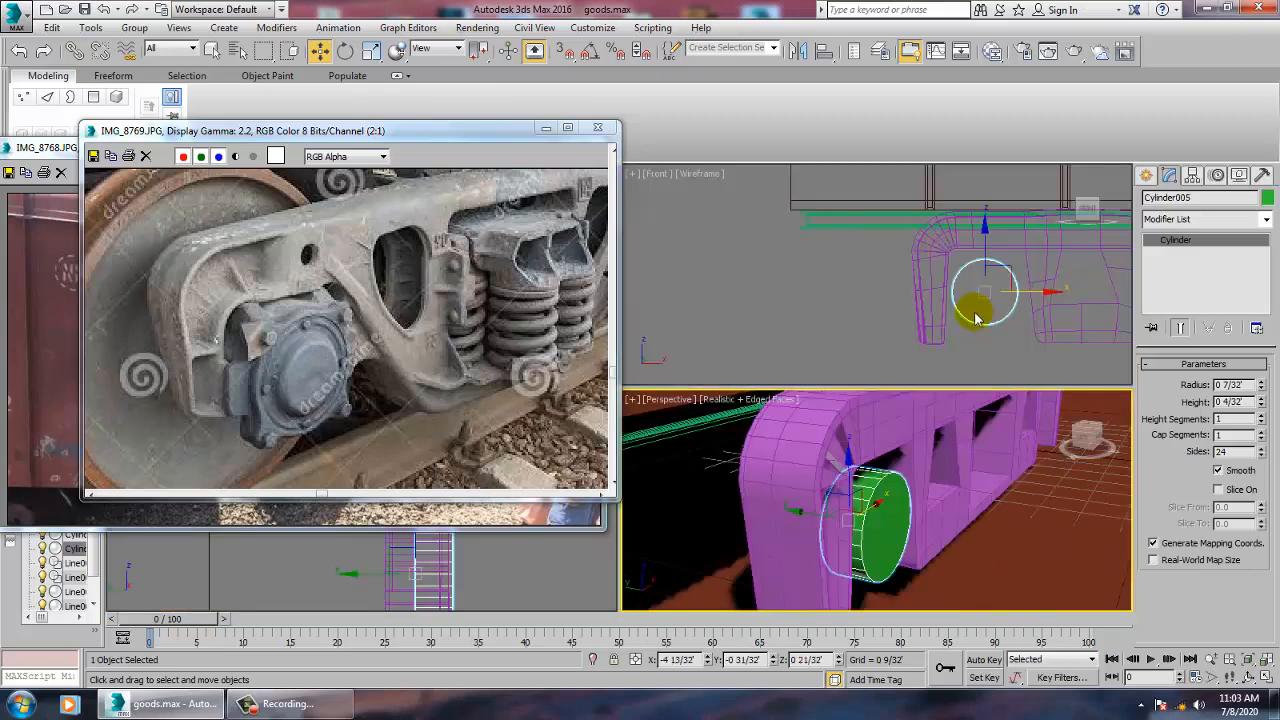
middle_drag(974, 320, 923, 306)
middle_drag(802, 340, 773, 402)
key(alt+w)
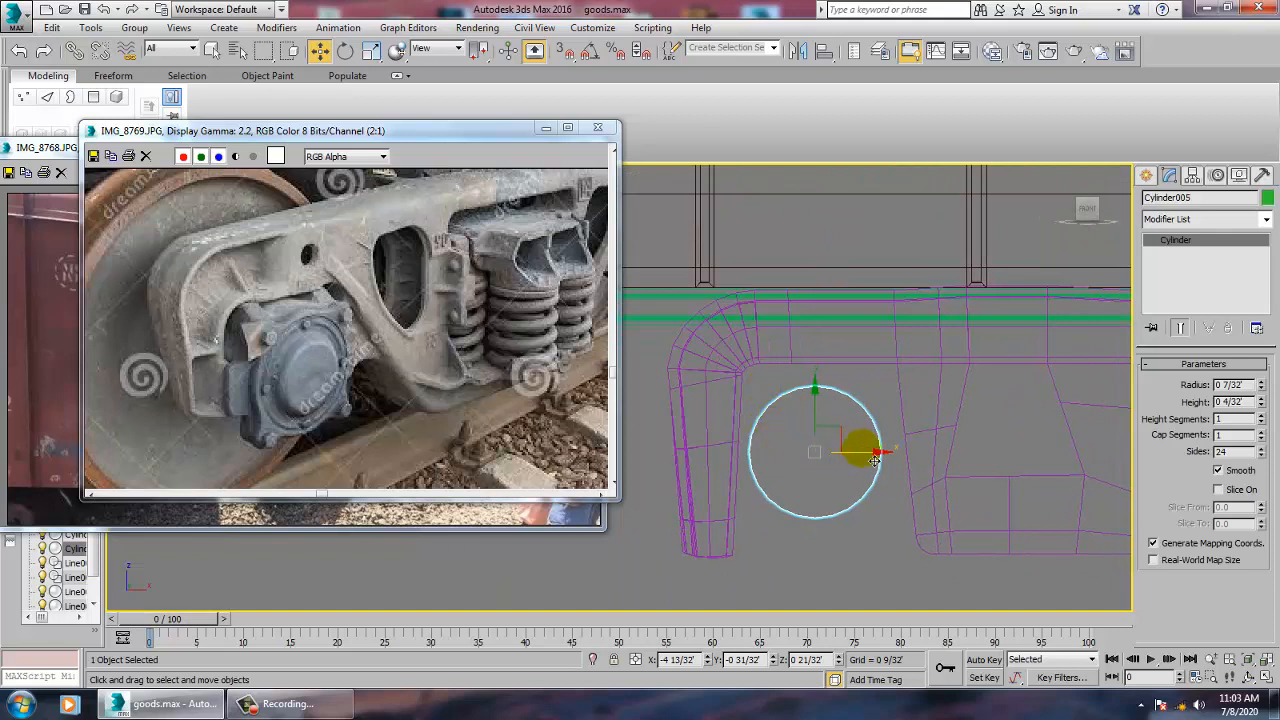
drag(875, 458, 883, 460)
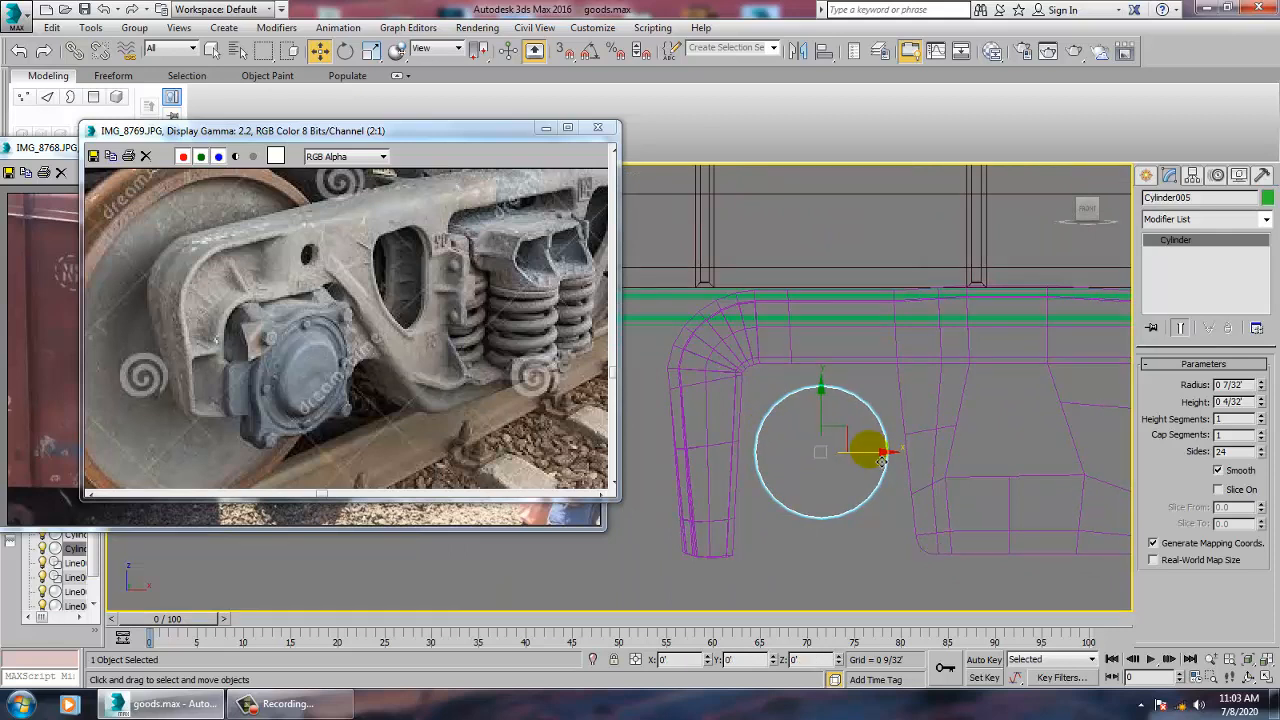
- Convert the axle box cylinder to an Editable Poly and isolate it from the rest of the model
right_click(1192, 240)
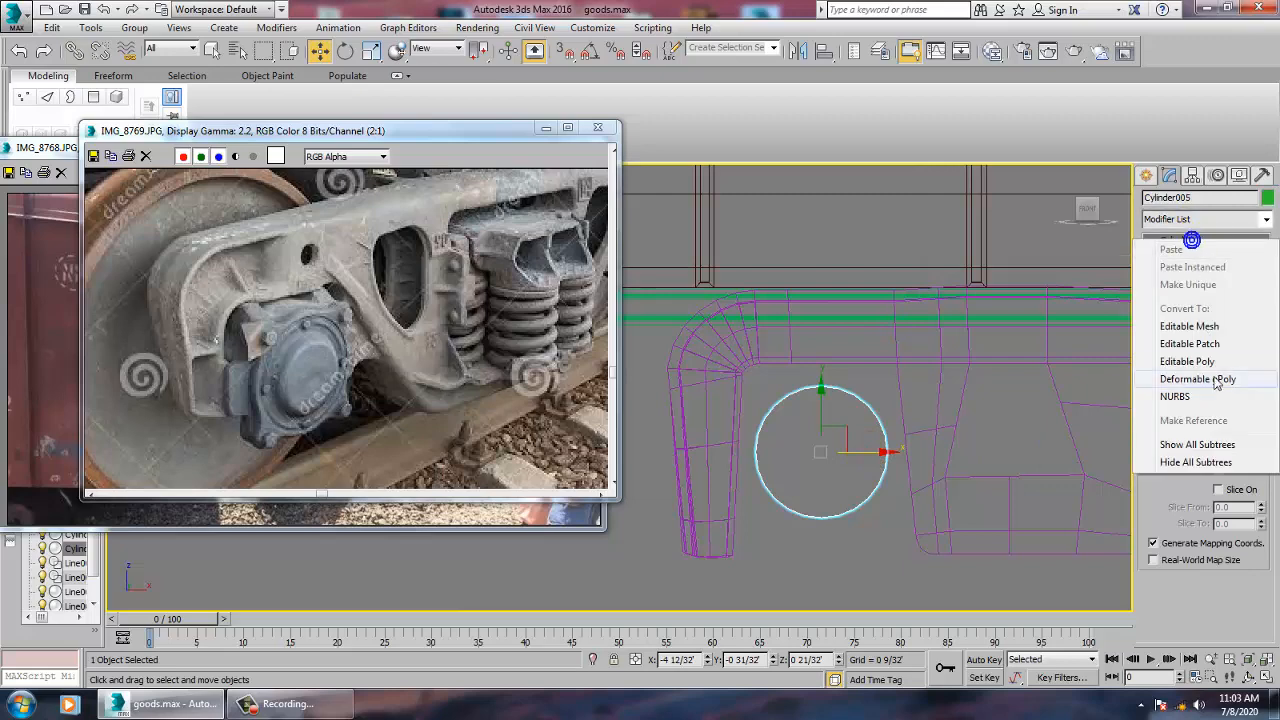
click(1189, 361)
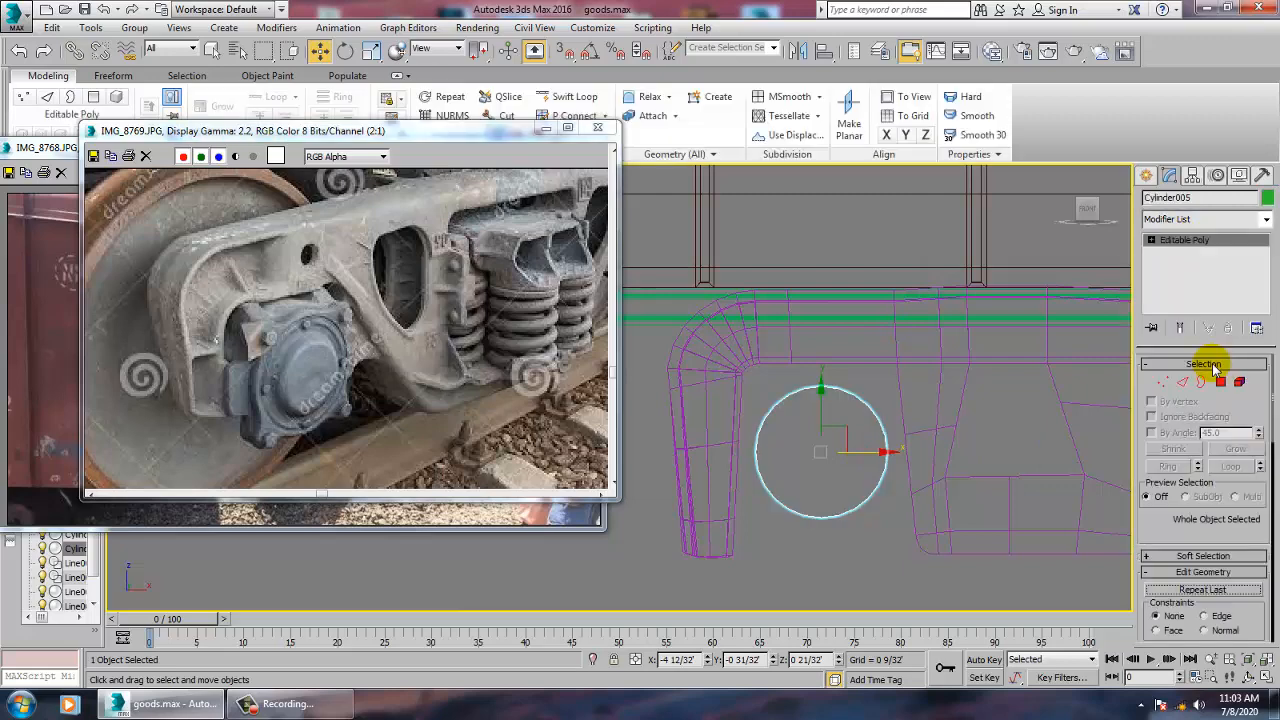
key(alt+w)
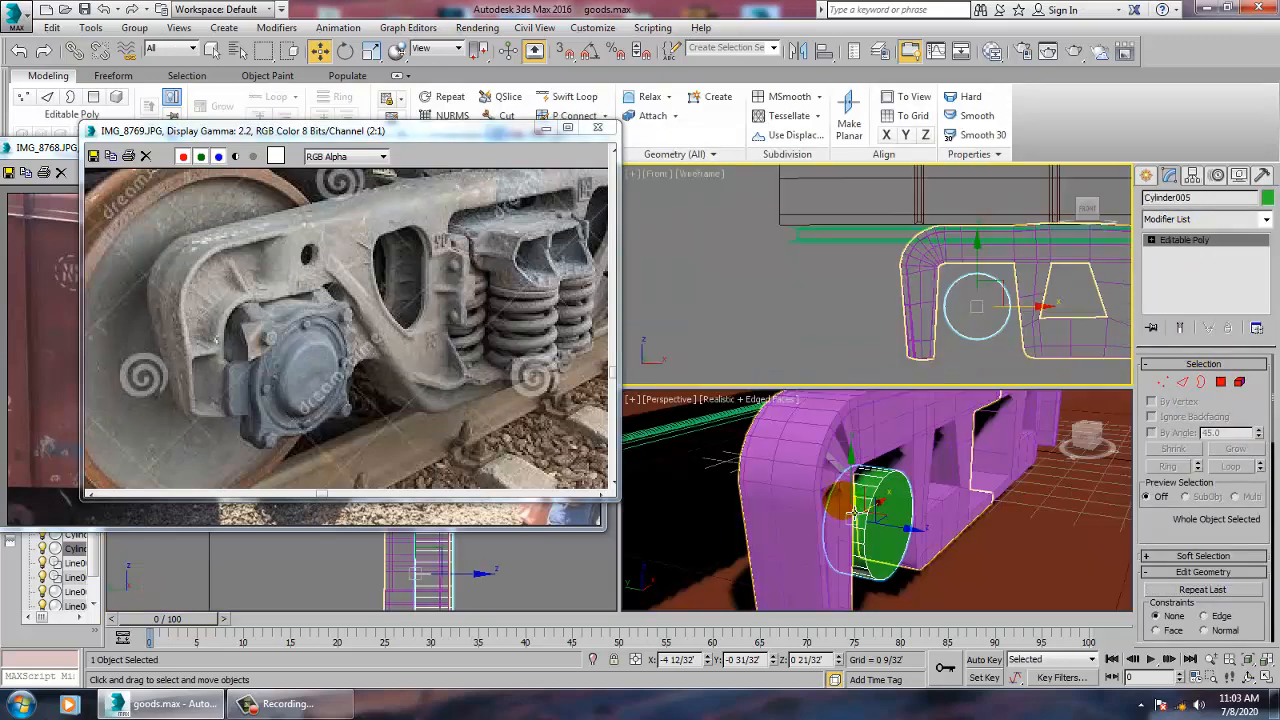
right_click(925, 542)
key(alt+w)
key(alt+q)
alt+middle_drag(923, 537, 881, 441)
- Select one rim polygon at the upper left and one at the upper right of the isolated cylinder
click(1220, 385)
alt+middle_drag(840, 401, 790, 389)
click(709, 329)
alt+middle_drag(930, 330, 818, 316)
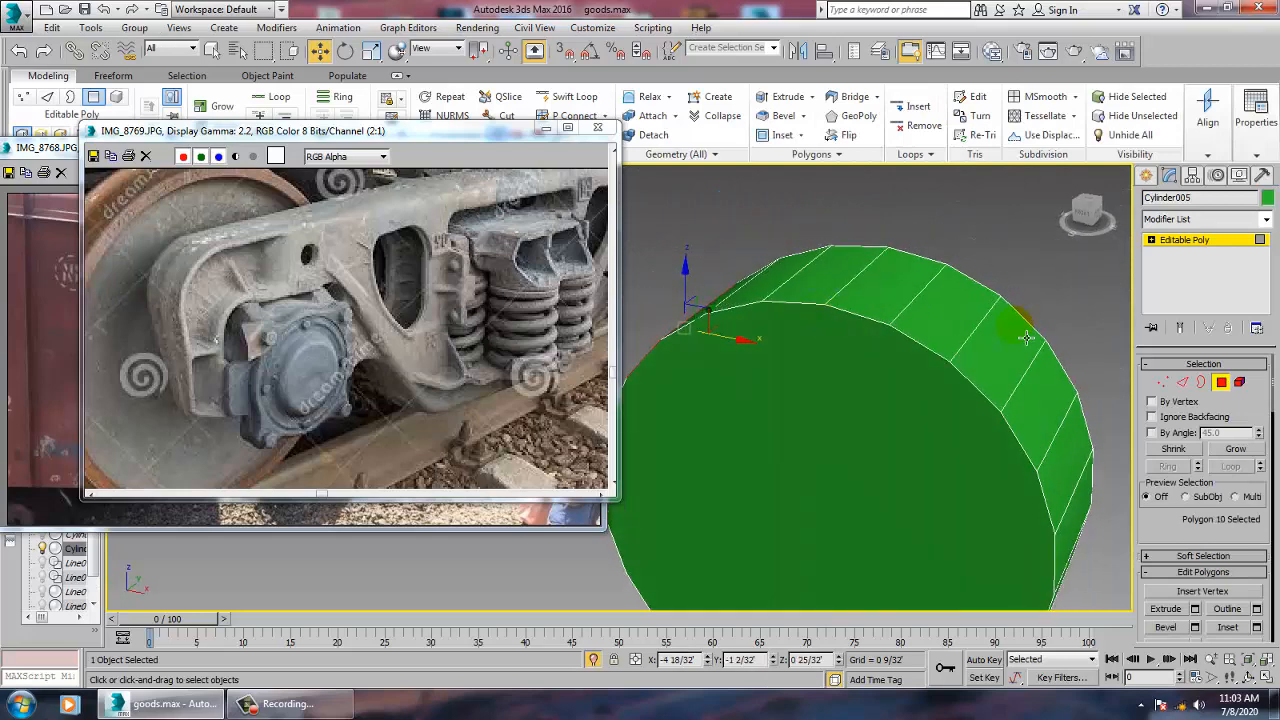
ctrl+click(1009, 347)
alt+middle_drag(886, 397, 957, 371)
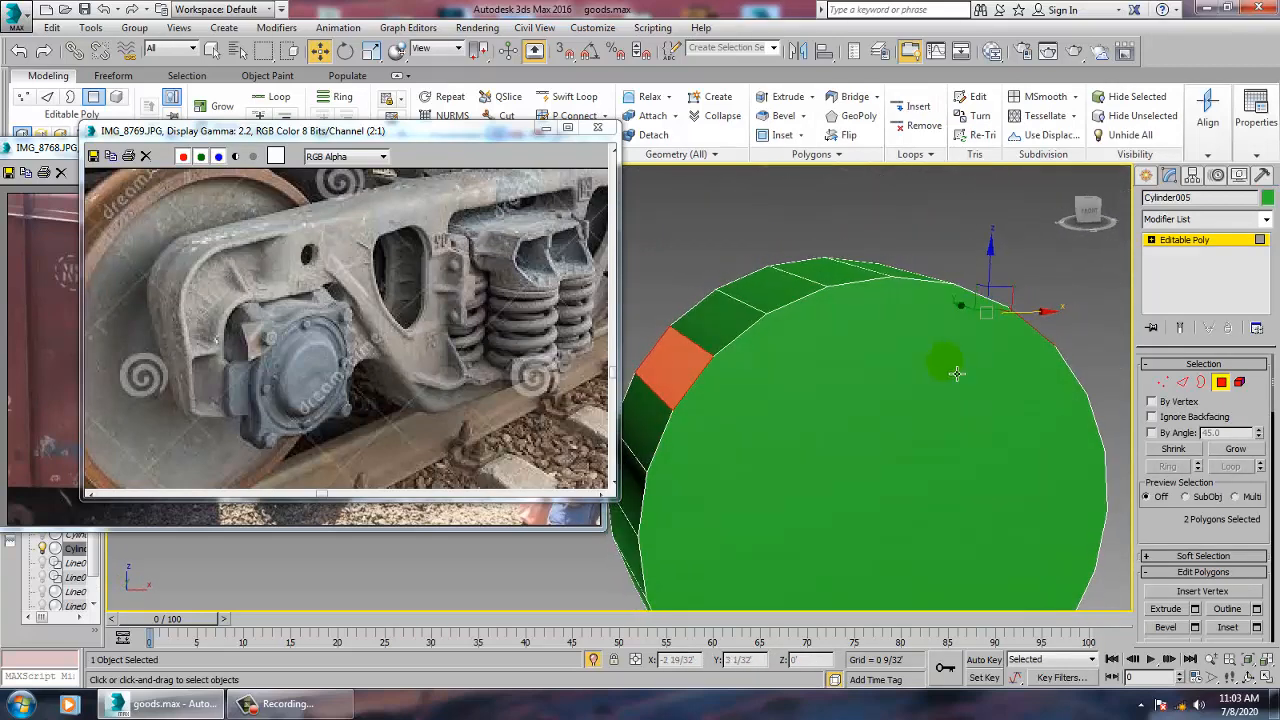
- Add the two lower diagonal rim polygons and correct the selection to four polygons spaced around the cylinder
middle_drag(870, 515, 910, 290)
alt+middle_drag(837, 451, 860, 466)
ctrl+click(843, 447)
alt+middle_drag(930, 494, 1033, 412)
click(943, 418)
scroll(945, 421, down, 2)
scroll(946, 422, down, 3)
ctrl+click(846, 387)
alt+middle_drag(857, 401, 945, 470)
click(941, 403)
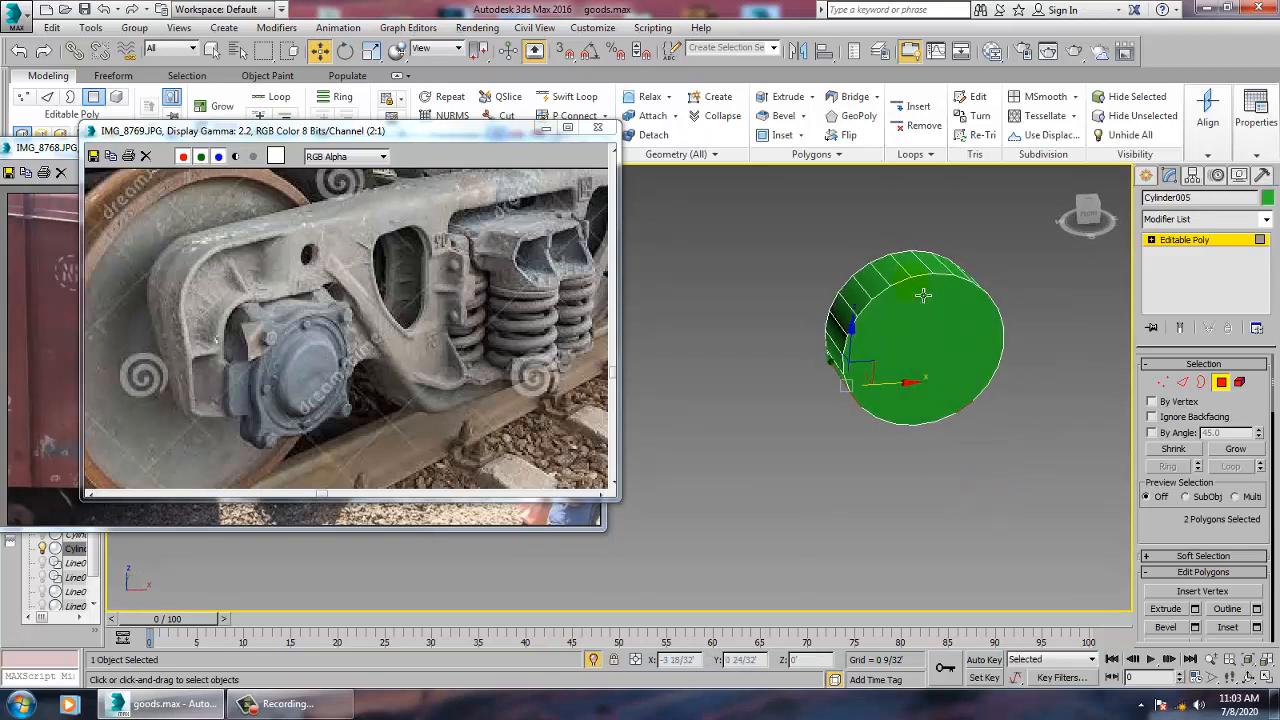
alt+middle_drag(998, 300, 893, 323)
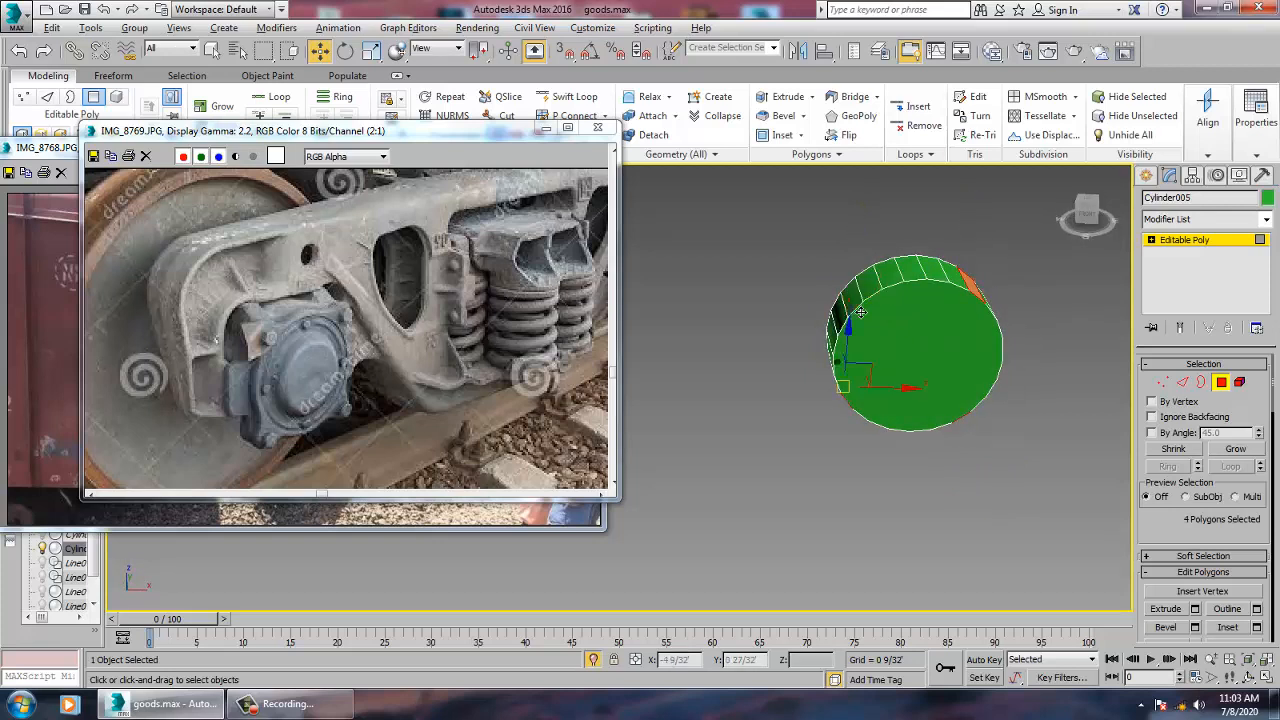
alt+middle_drag(1010, 346, 978, 295)
ctrl+click(984, 307)
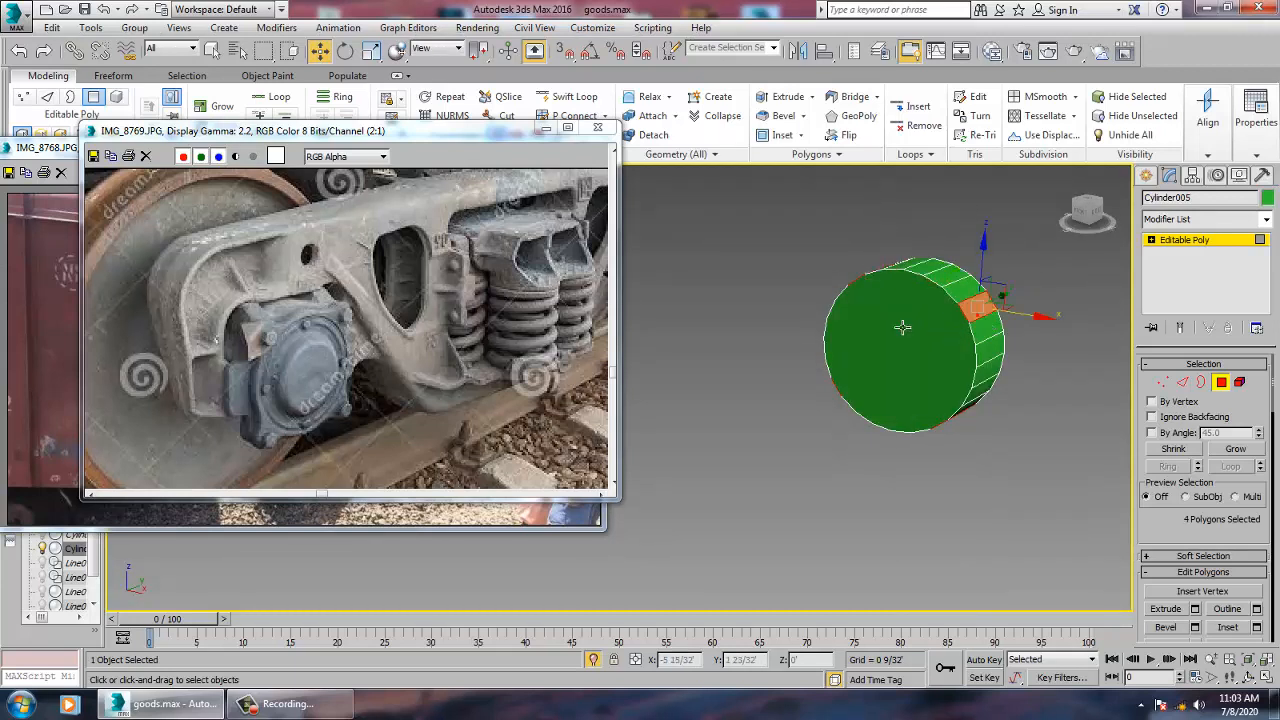
alt+middle_drag(903, 327, 993, 322)
alt+click(876, 294)
right_click(992, 258)
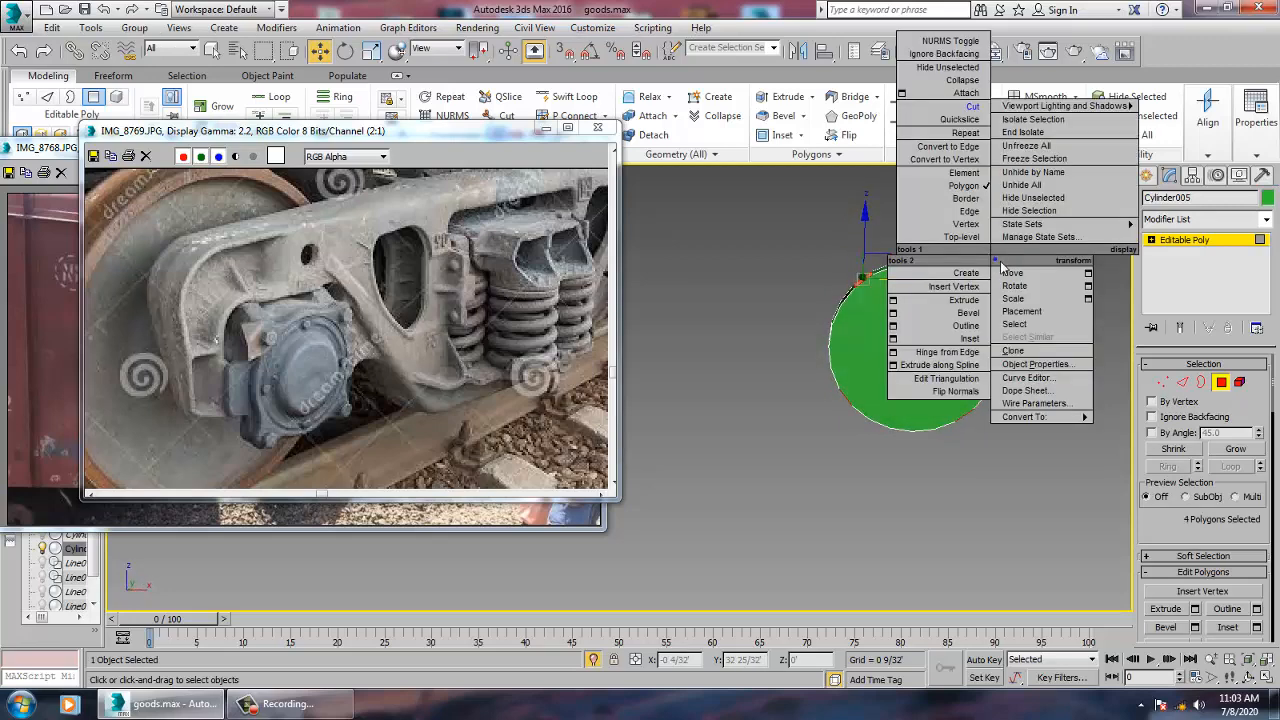
click(1022, 132)
alt+middle_drag(790, 370, 915, 342)
key(alt+w)
right_click(946, 321)
key(alt+w)
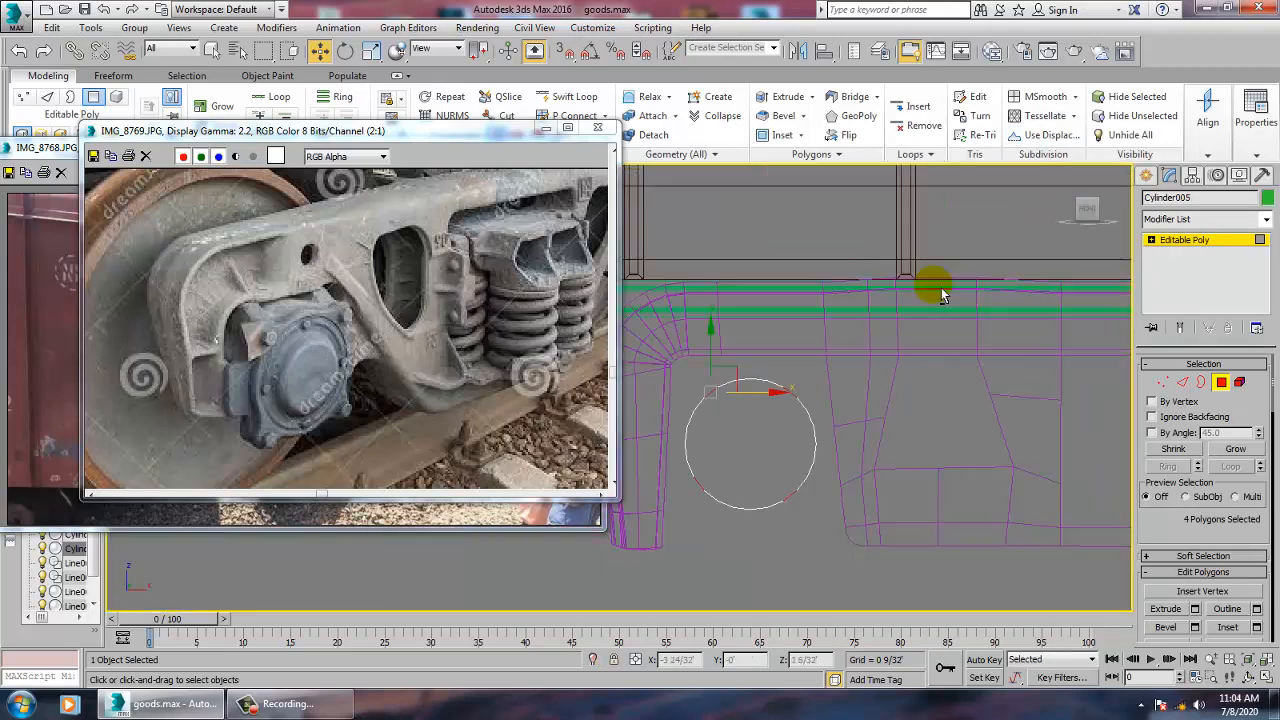
middle_drag(922, 295, 999, 303)
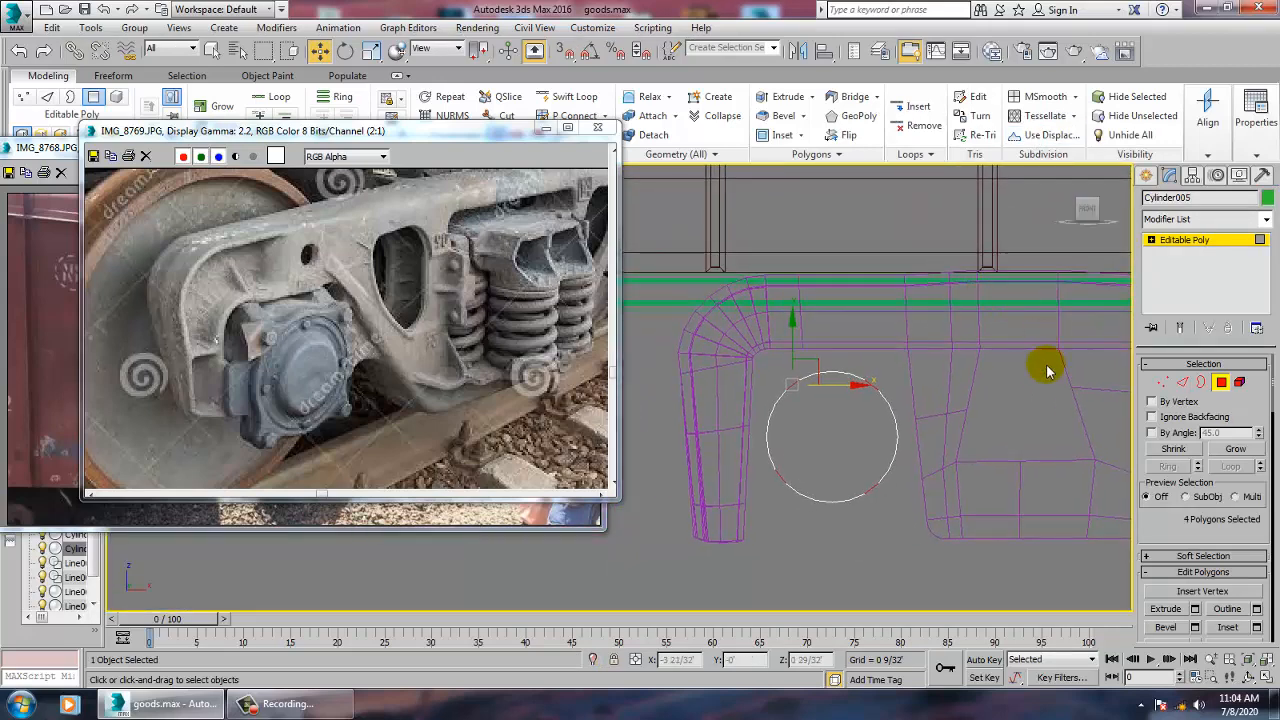
click(1195, 610)
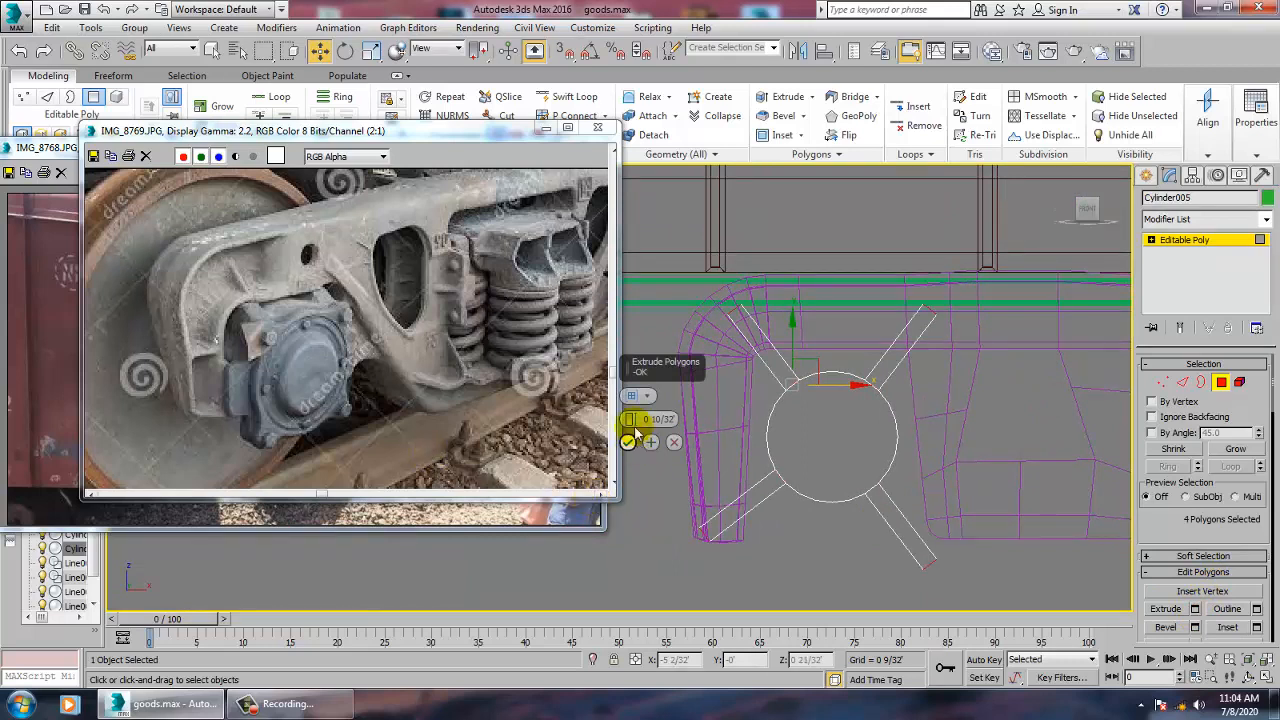
drag(651, 481, 660, 492)
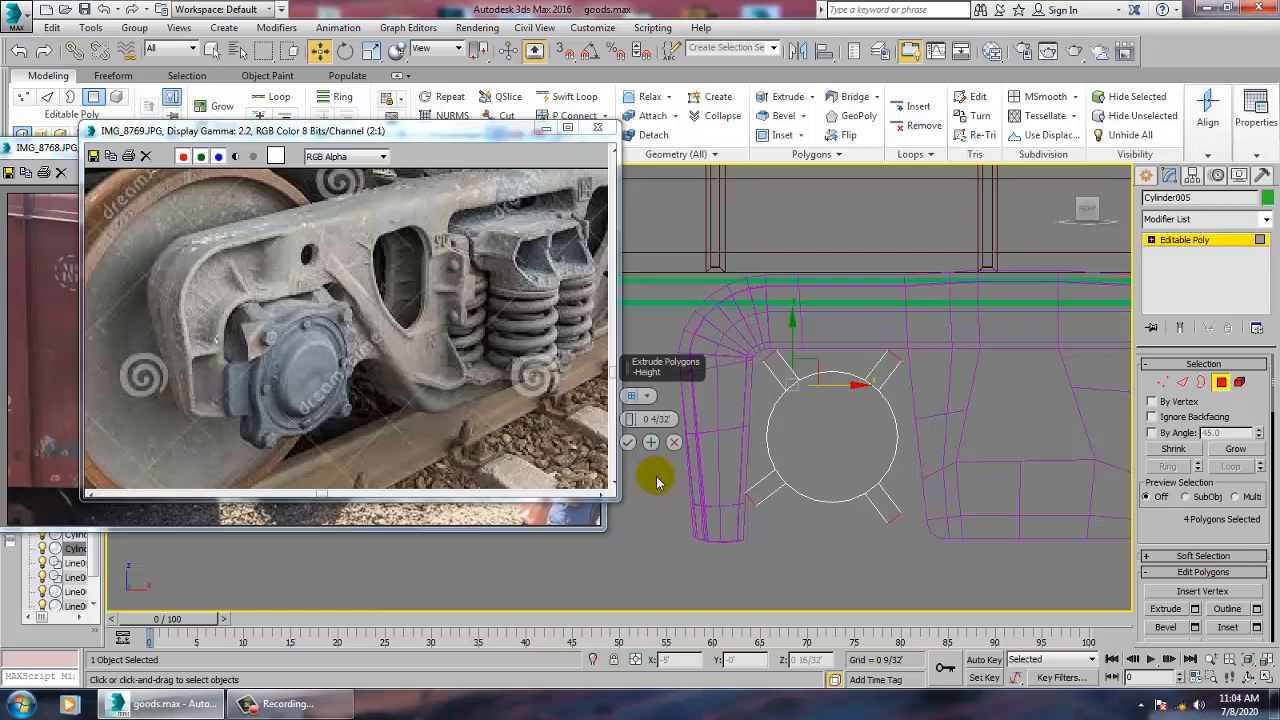
click(660, 441)
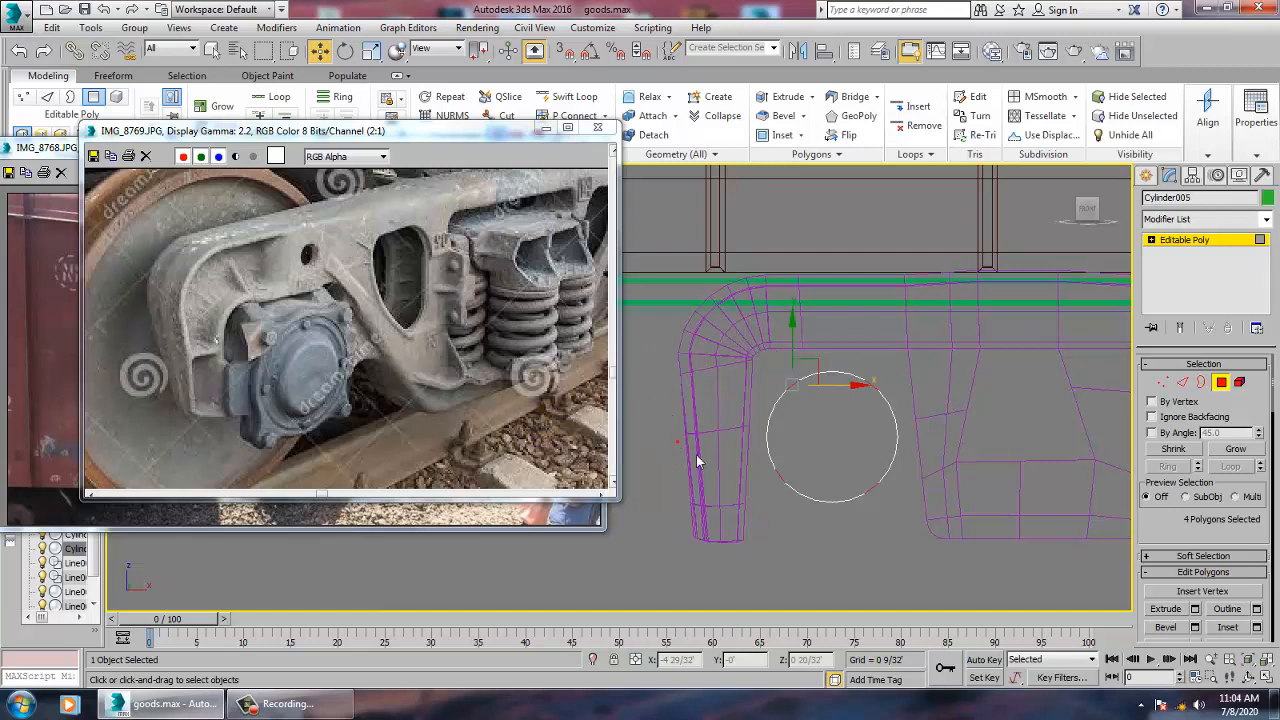
- Isolate the cylinder again and add the neighbouring rim polygon beside each of the four selected ones
key(alt+w)
key(alt+w)
key(alt+q)
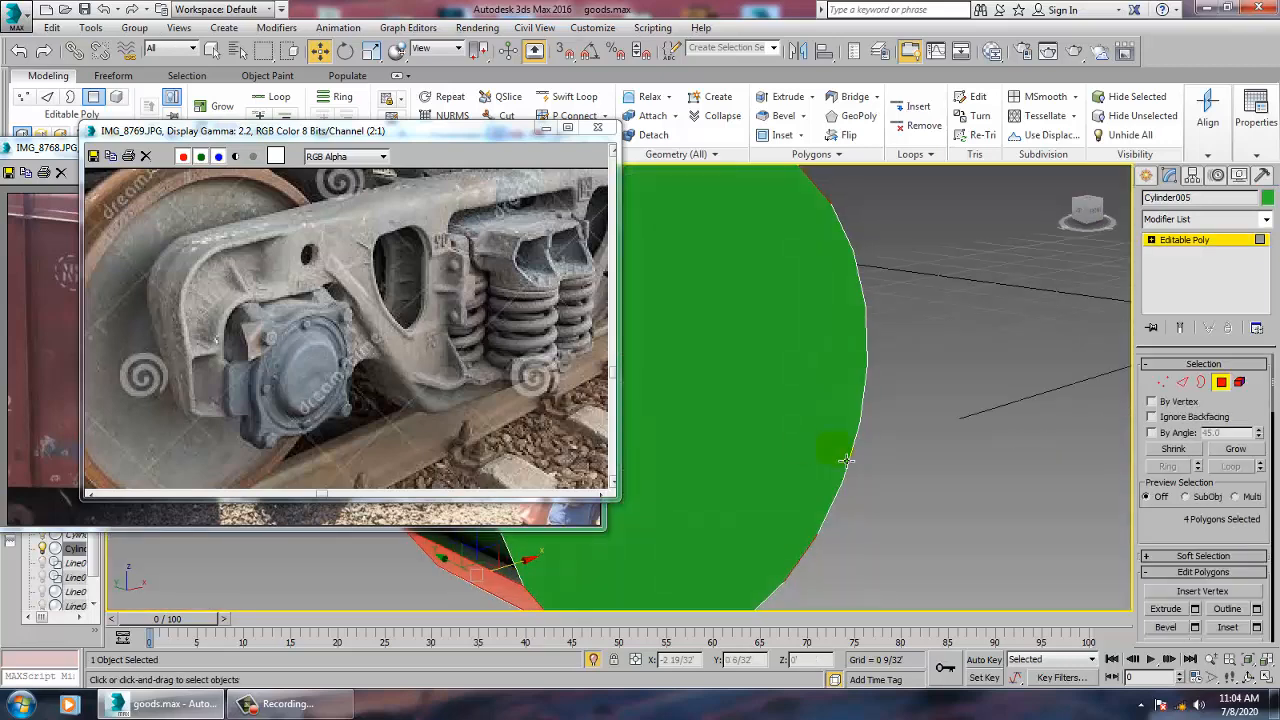
middle_drag(843, 460, 1013, 480)
alt+middle_drag(840, 334, 865, 385)
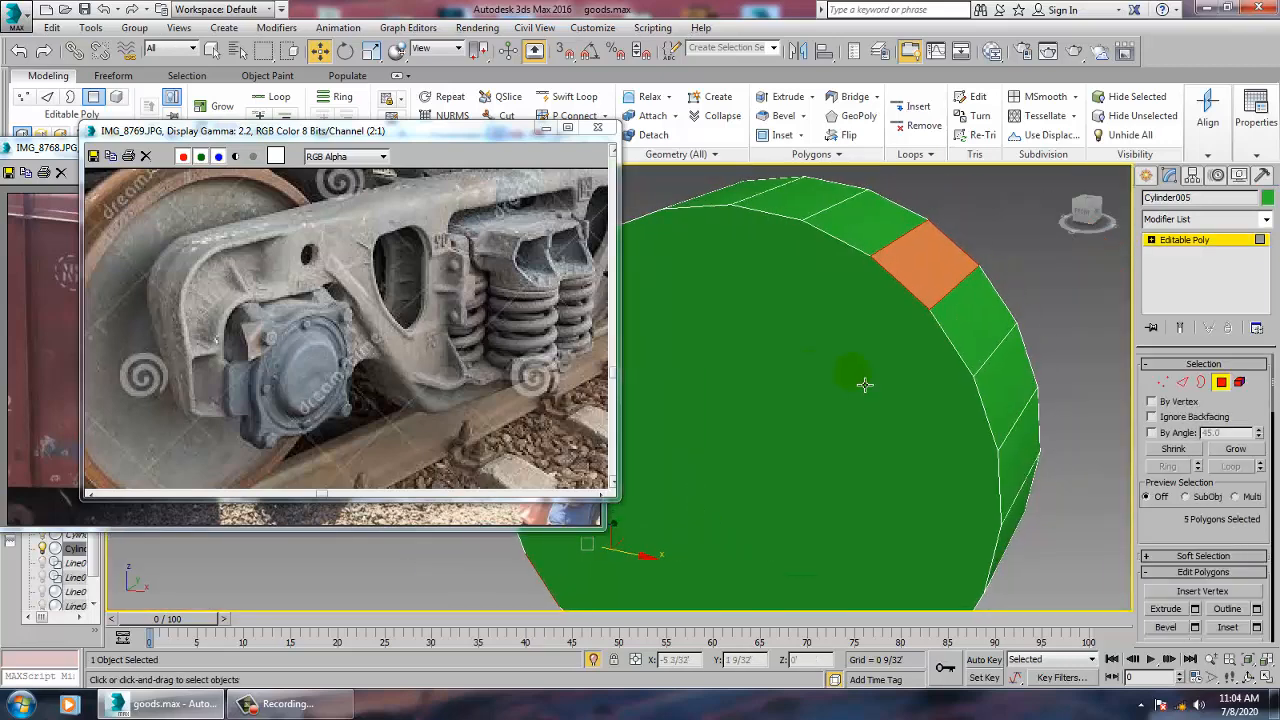
ctrl+click(984, 319)
scroll(996, 350, down, 2)
alt+middle_drag(1000, 406, 1000, 352)
ctrl+click(947, 537)
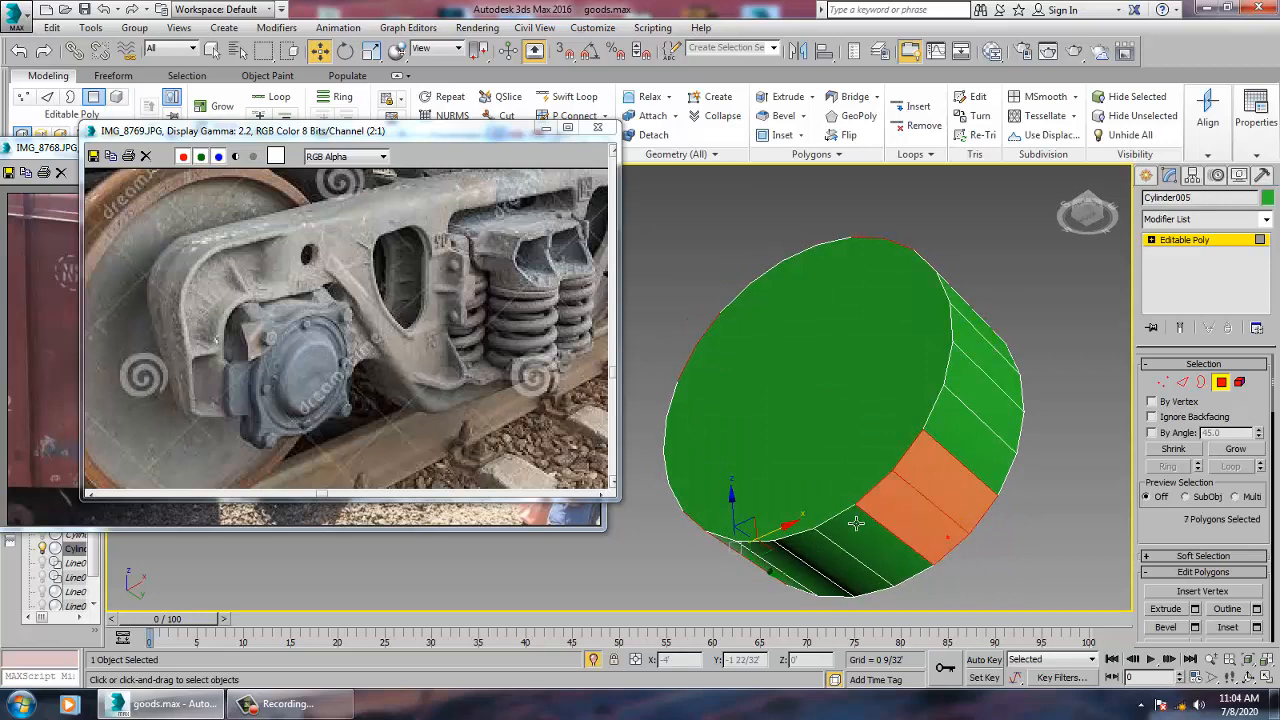
alt+middle_drag(857, 524, 940, 528)
middle_drag(812, 525, 844, 526)
ctrl+click(770, 550)
alt+middle_drag(1000, 492, 942, 547)
alt+middle_drag(913, 477, 972, 476)
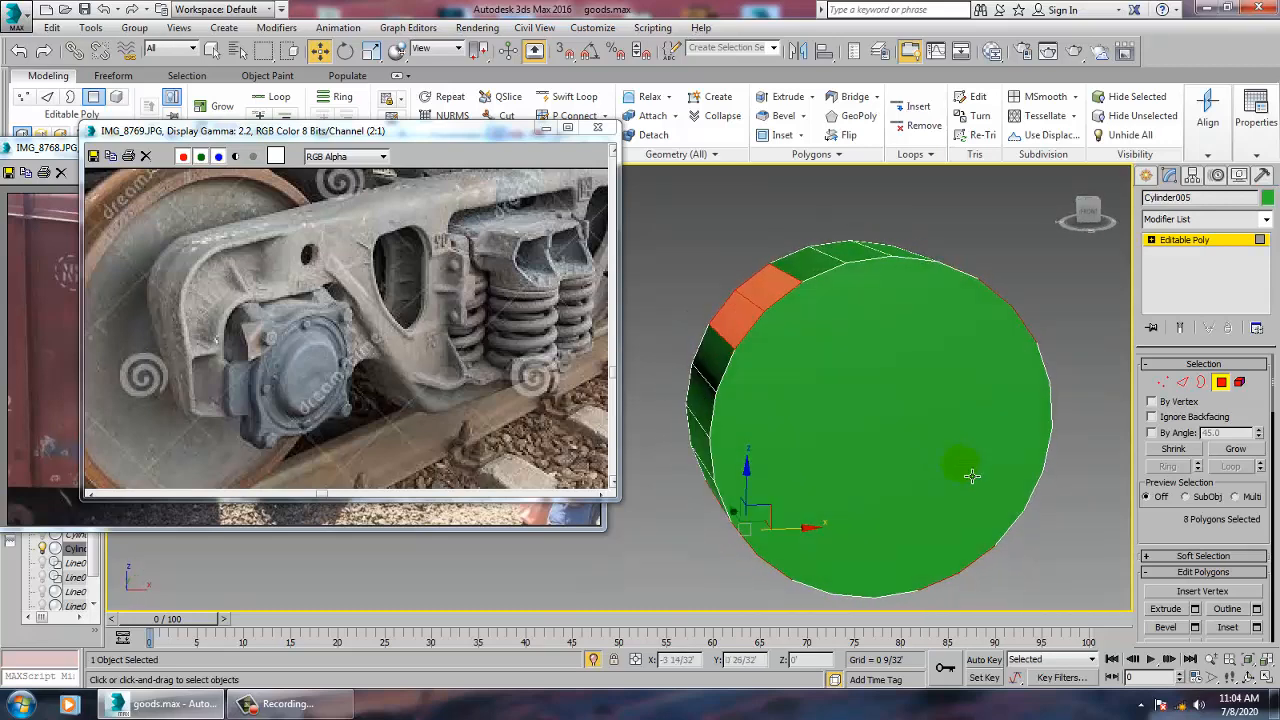
- Extrude the eight selected rim polygons by 4/32' to form four diagonal lugs, and end the isolation
click(1195, 609)
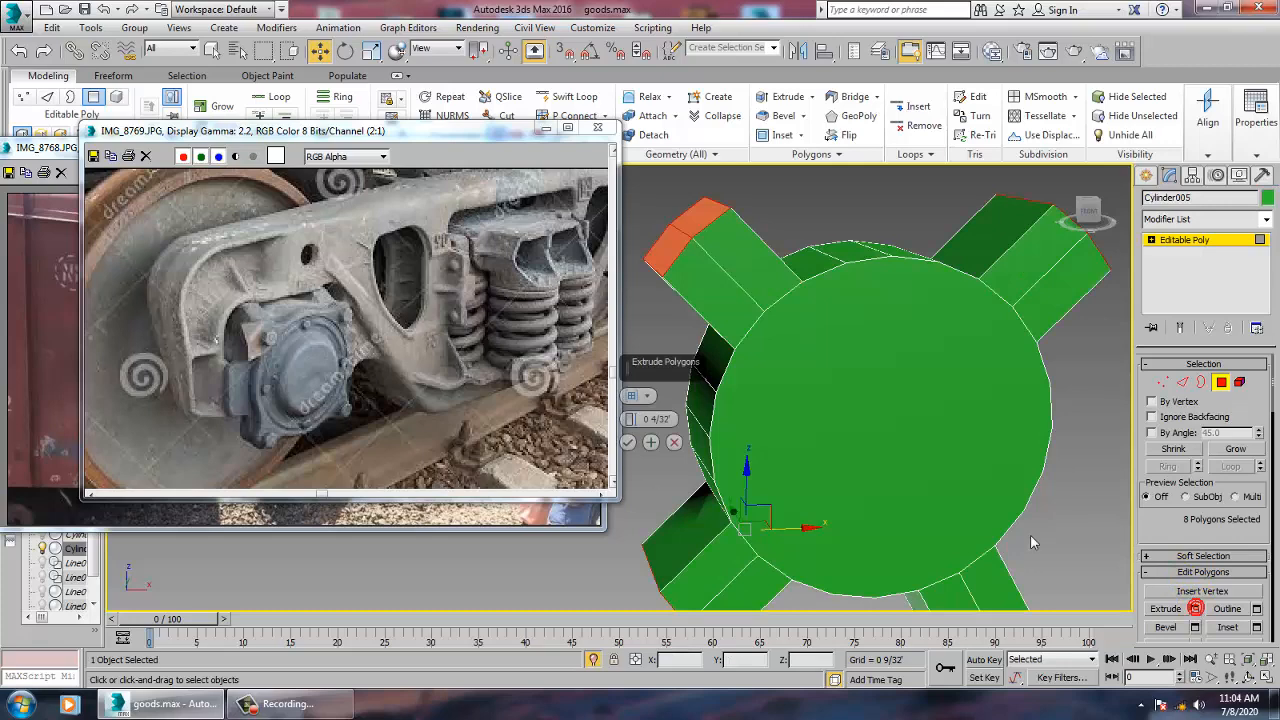
click(628, 443)
right_click(1072, 385)
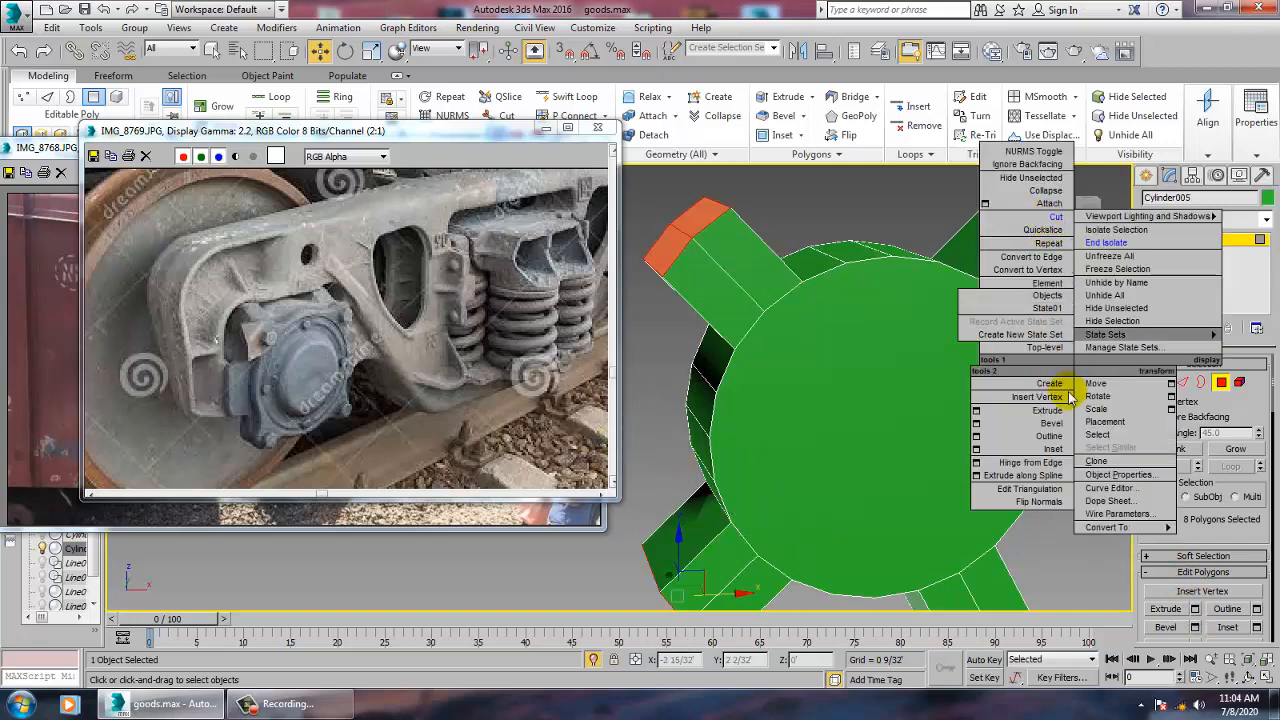
click(1118, 243)
- Rotate the whole axle box about 2.7° around its Y axis to adjust the lugs within the side frame opening
scroll(882, 382, down, 3)
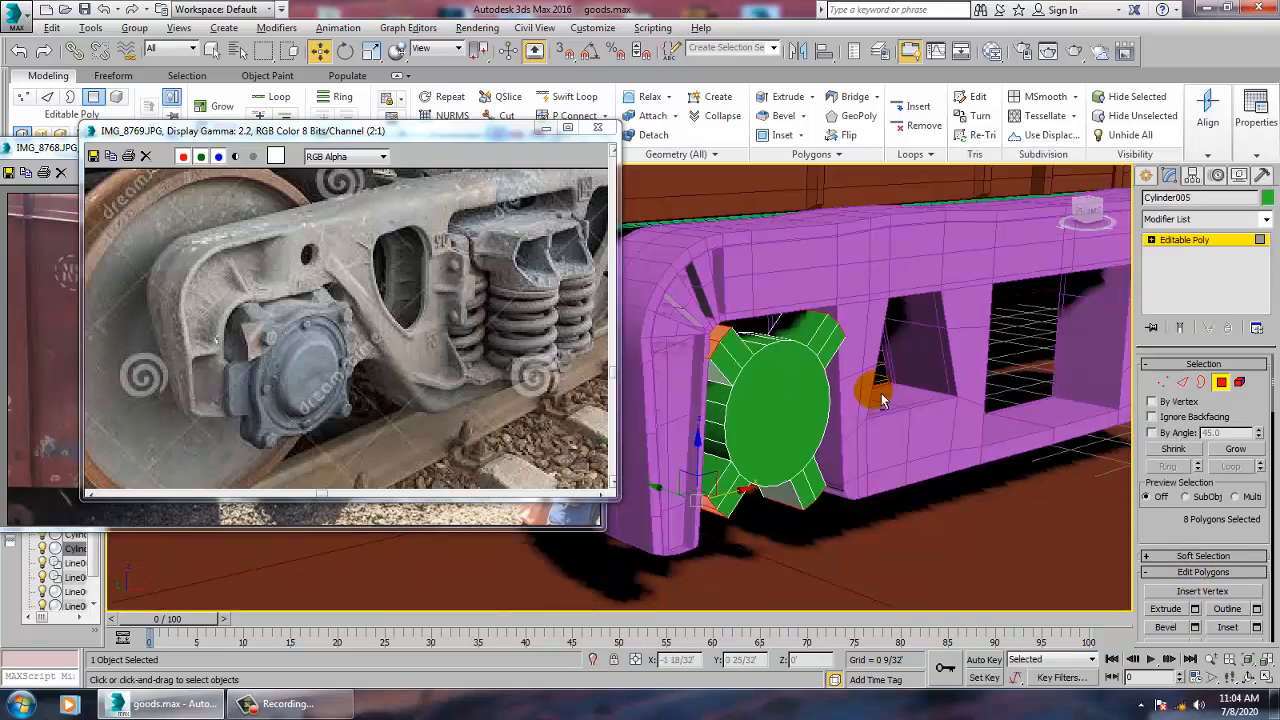
alt+middle_drag(878, 391, 868, 304)
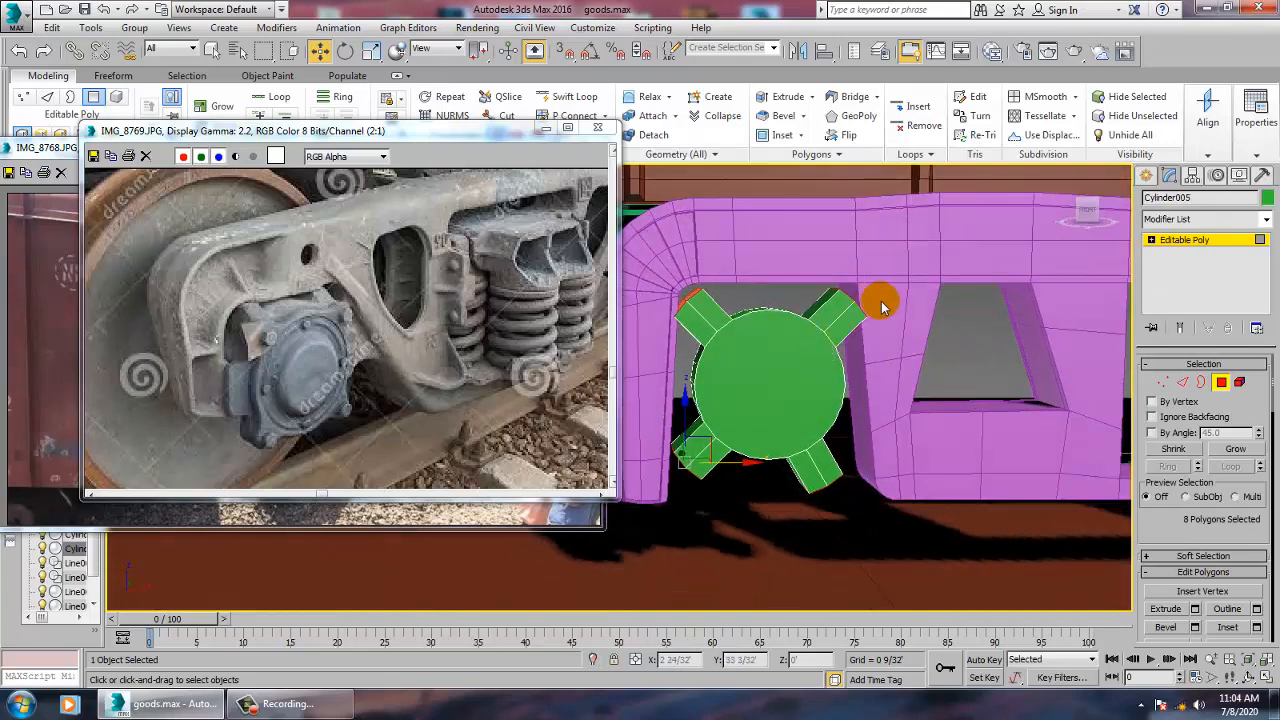
click(1190, 240)
key(e)
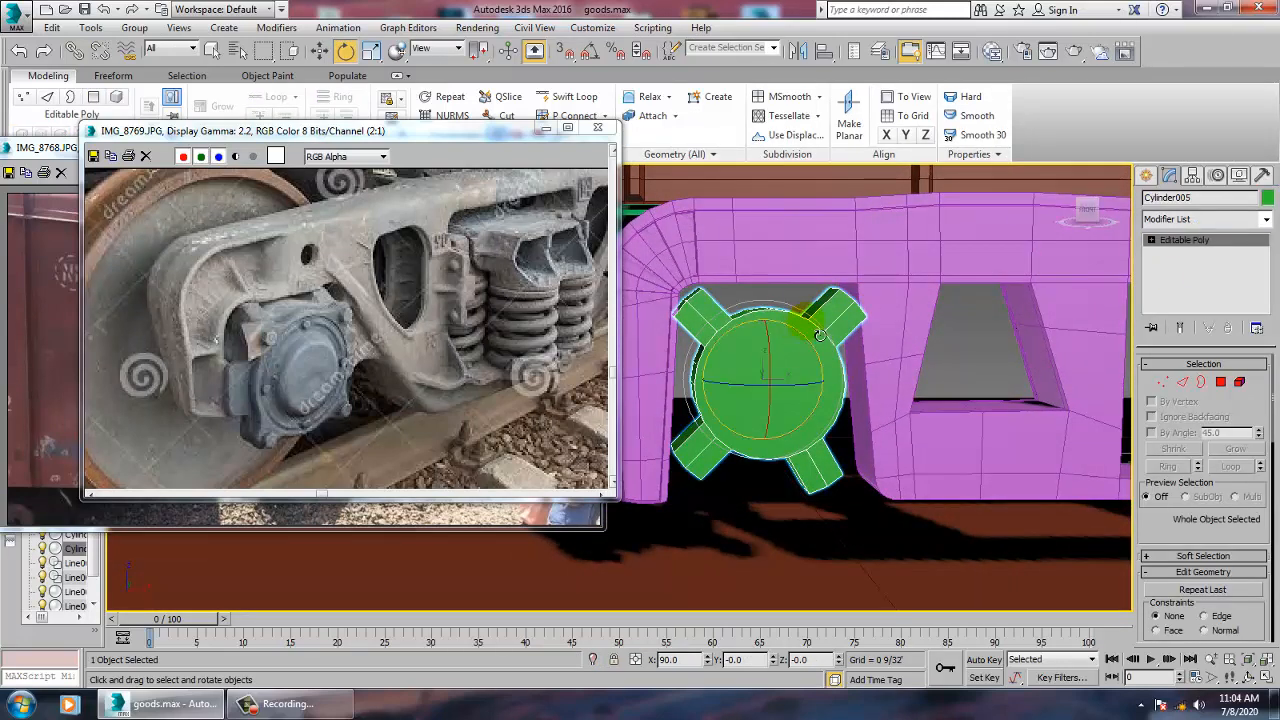
mouse_move(823, 325)
mouse_down()
mouse_move(777, 356)
mouse_move(772, 317)
mouse_move(831, 318)
mouse_up()
key(w)
key(e)
- Select the round front face of the axle box and inset it by 1/32'
alt+middle_drag(810, 356, 828, 362)
middle_drag(828, 362, 846, 356)
scroll(800, 354, up, 5)
alt+middle_drag(757, 393, 778, 399)
key(1)
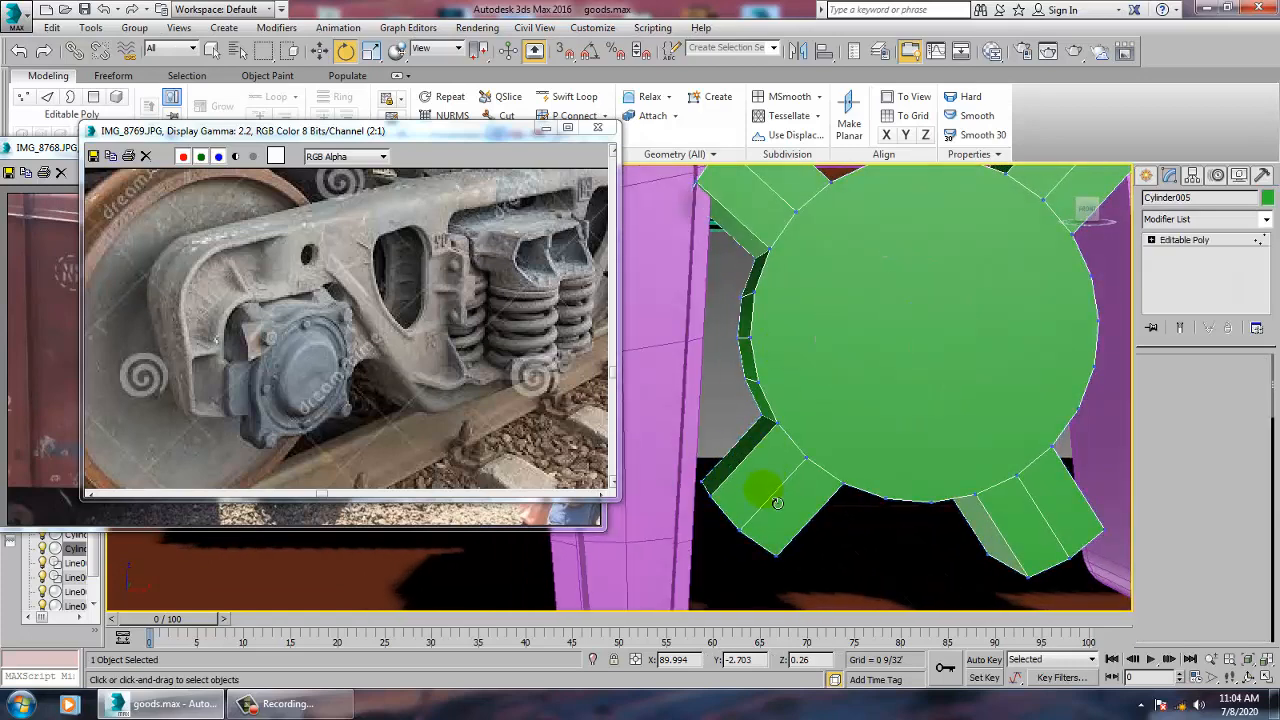
alt+middle_drag(777, 503, 797, 455)
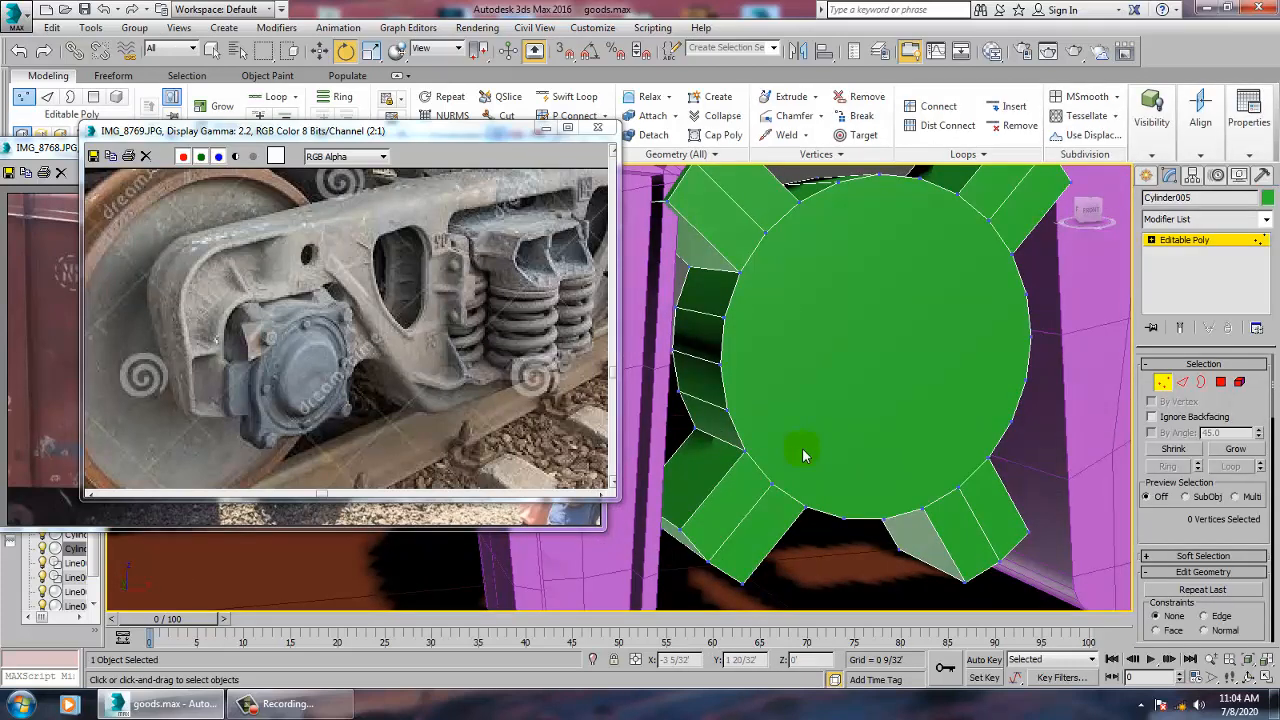
key(4)
click(803, 391)
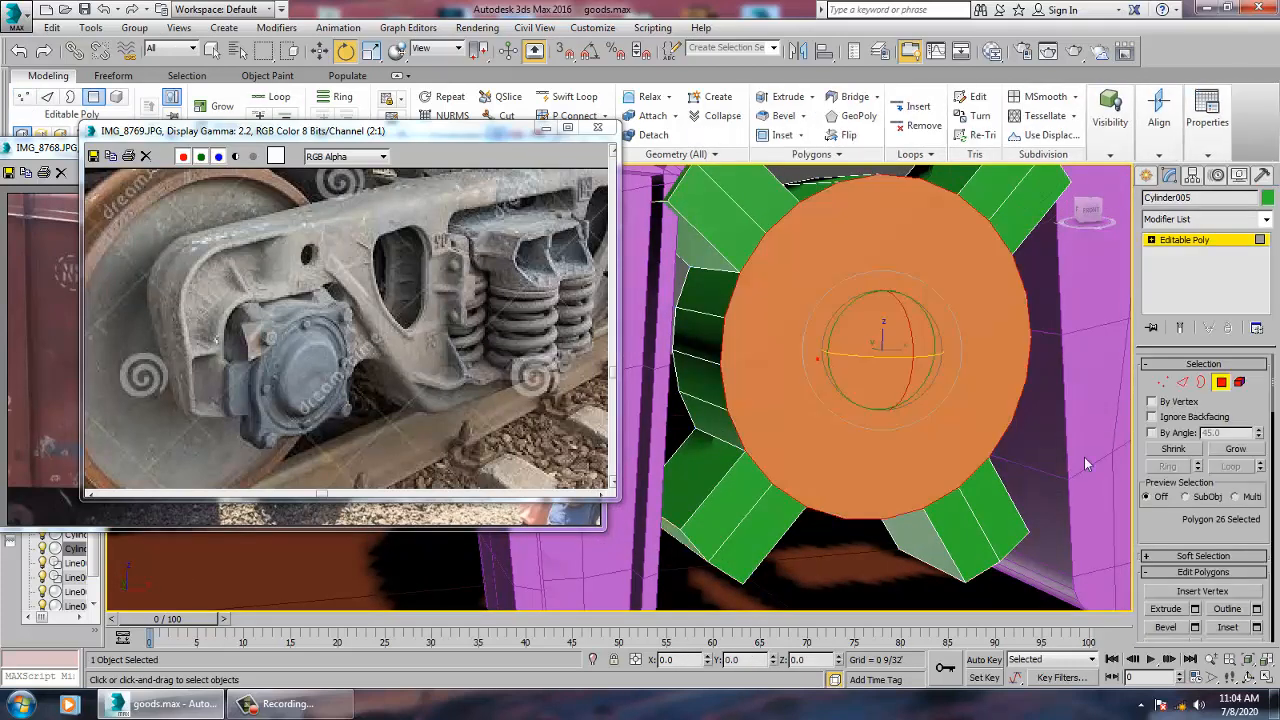
click(1257, 627)
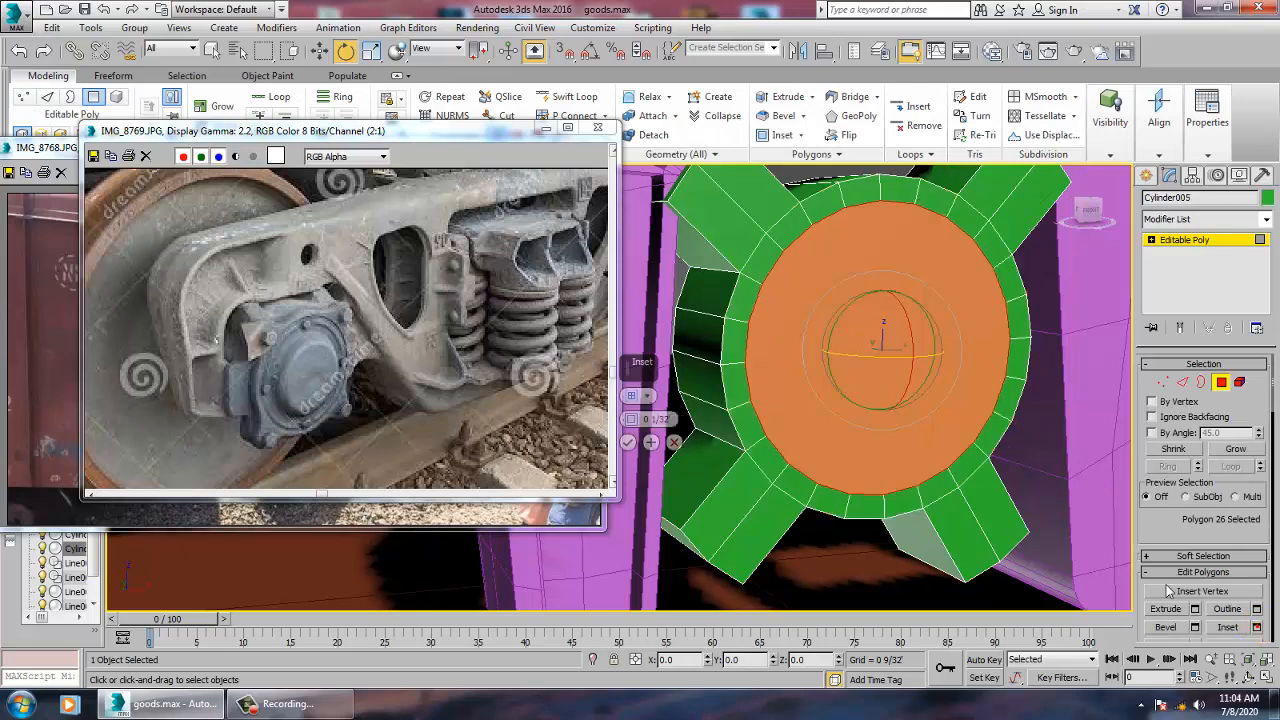
click(628, 441)
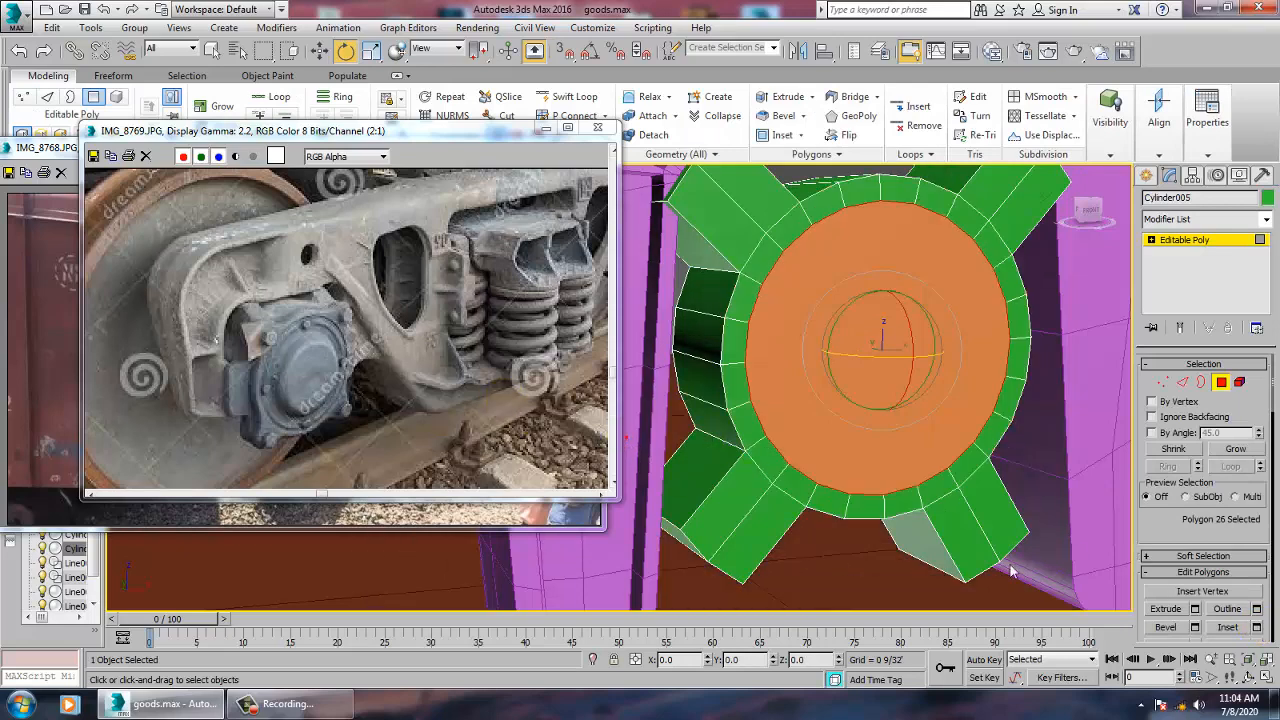
- Bevel the inset front face outward with a shallow height and a strongly narrowed outline to form the domed cover
click(1195, 627)
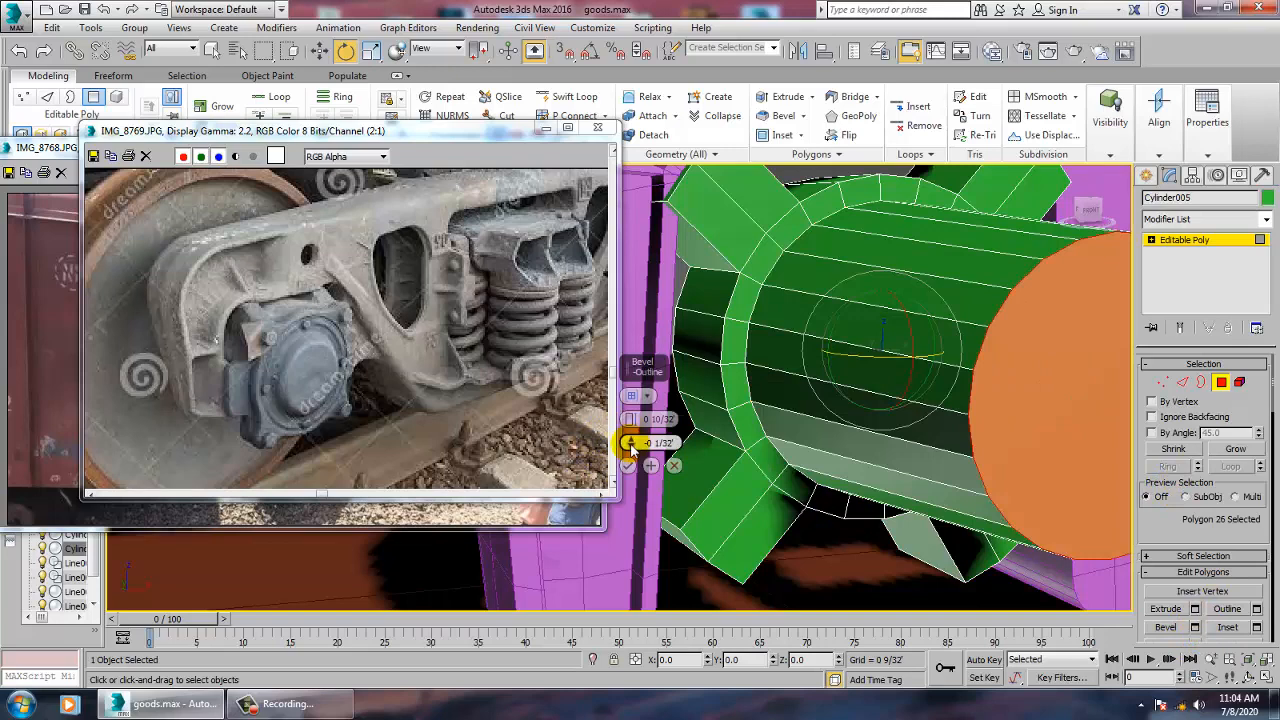
drag(632, 442, 653, 489)
alt+middle_drag(860, 427, 922, 405)
alt+middle_drag(631, 476, 817, 390)
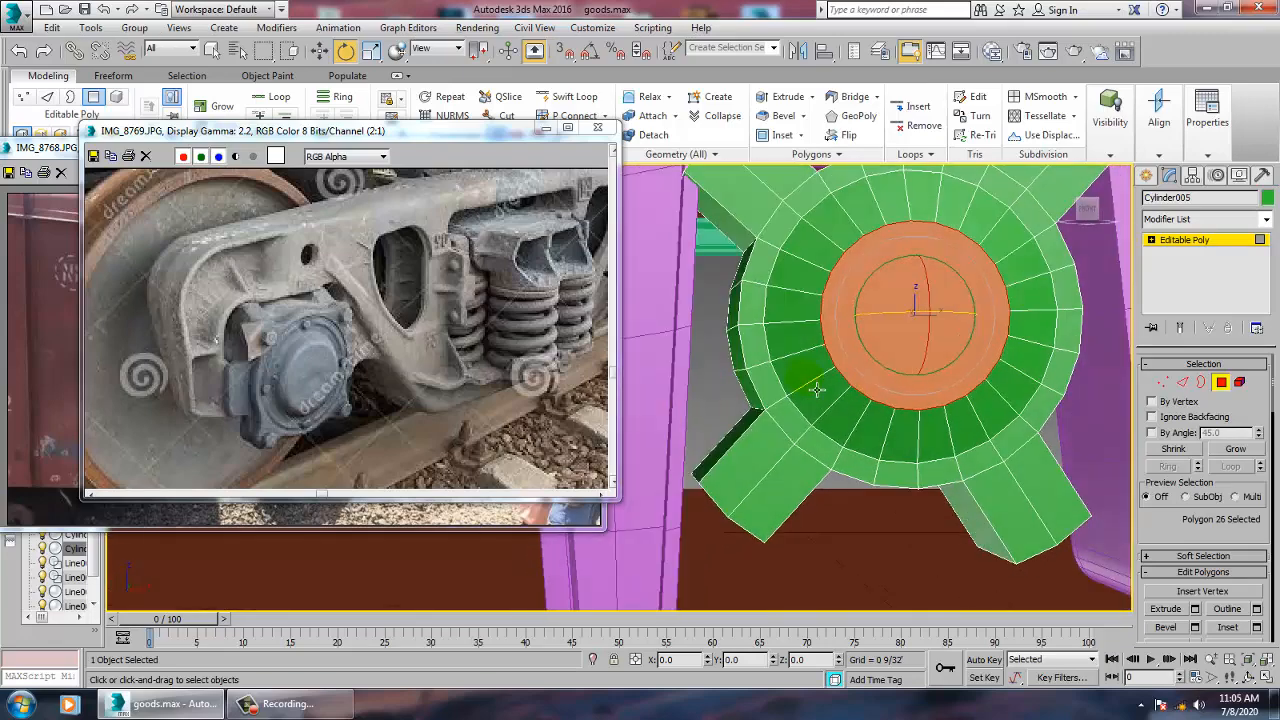
mouse_move(785, 480)
alt+middle_down()
mouse_move(780, 466)
mouse_move(770, 485)
alt+middle_up()
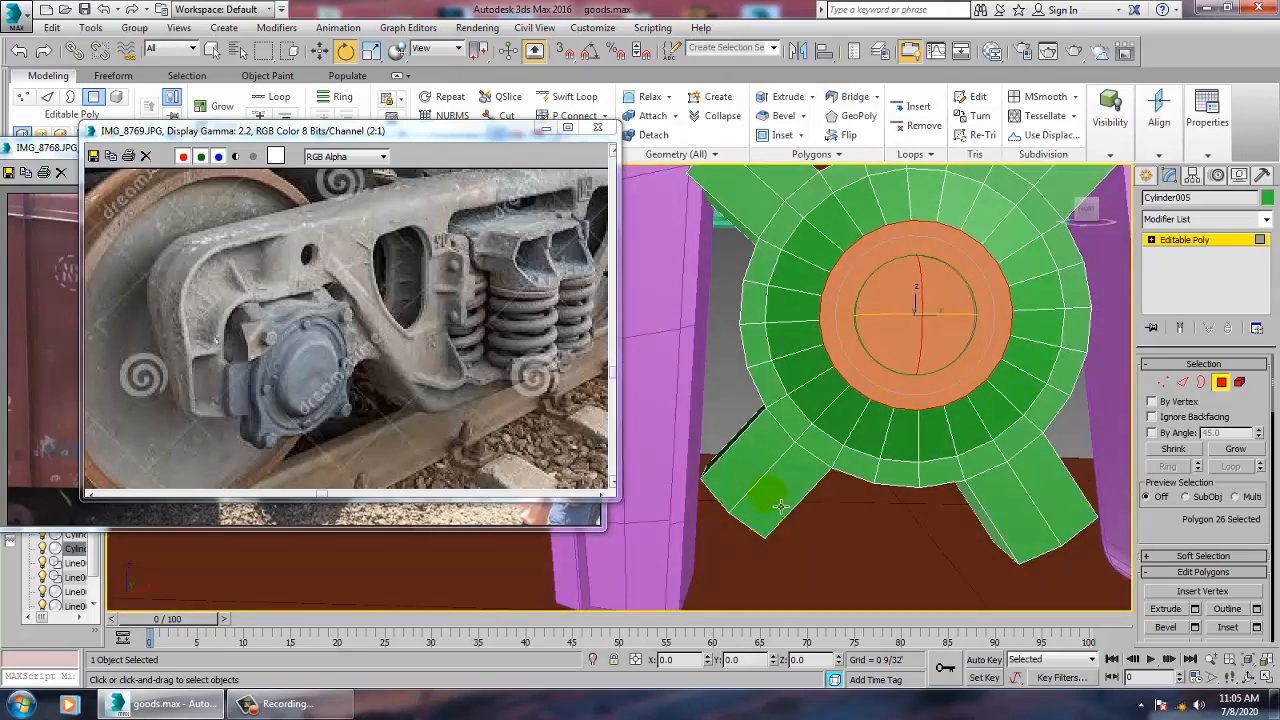
- Select the two adjacent rim polygons facing the curved end leg and extrude them by 4/32' as a side lug
scroll(770, 470, up, 5)
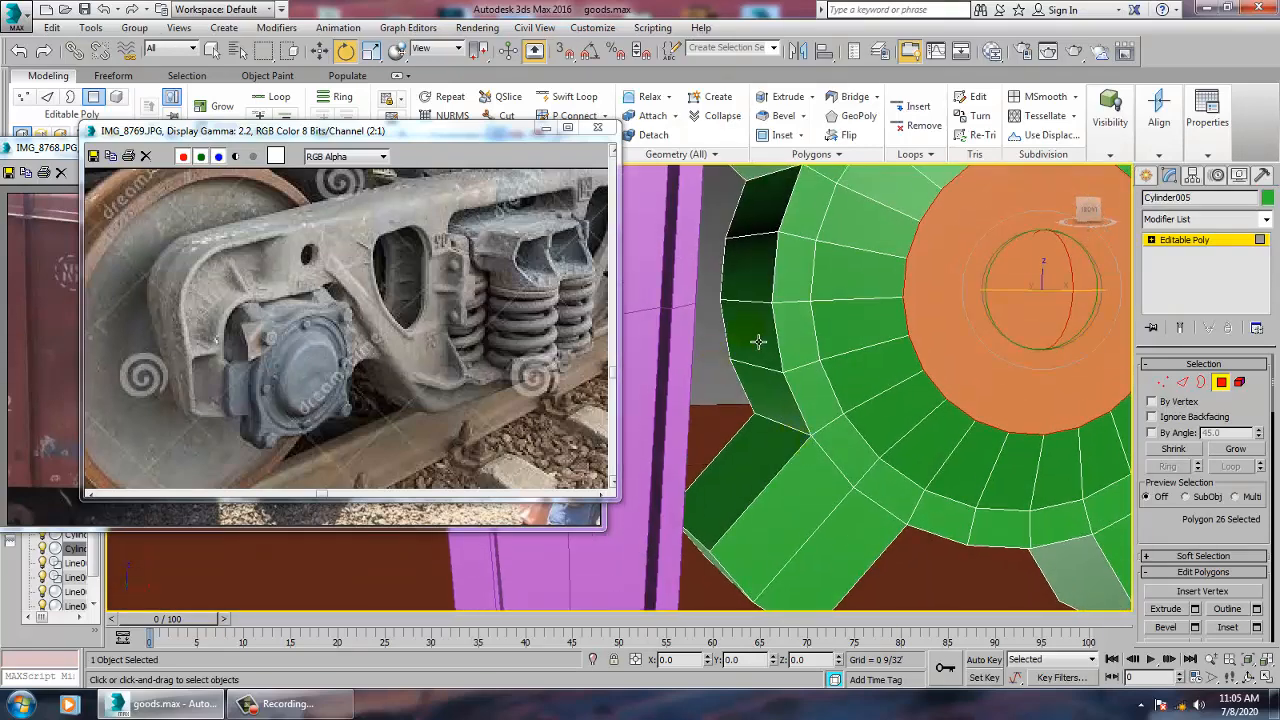
click(758, 342)
ctrl+click(755, 268)
key(w)
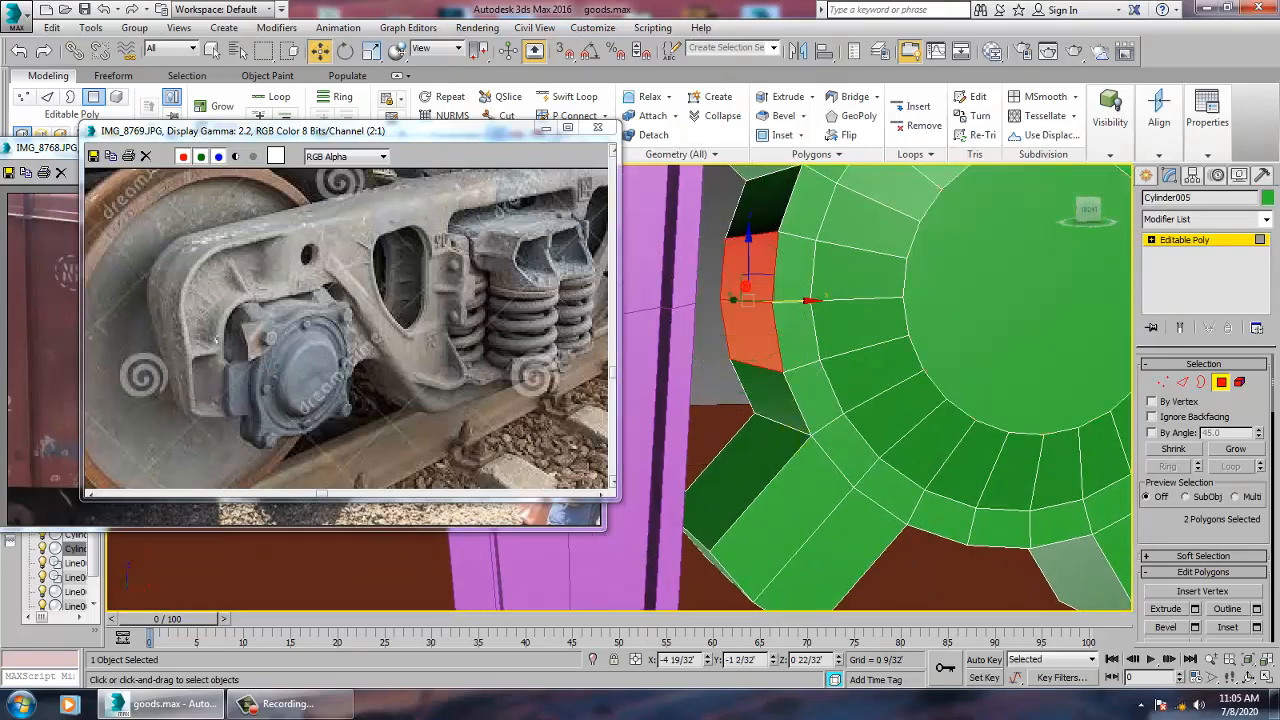
click(1194, 609)
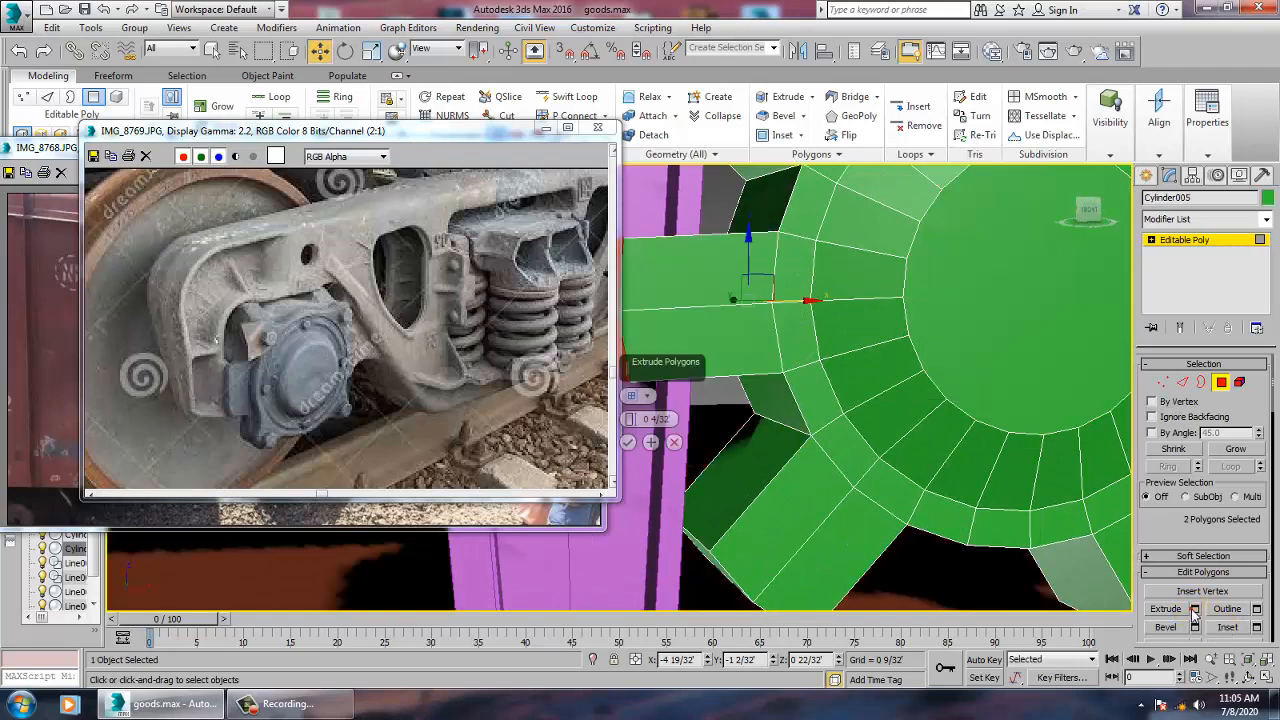
click(628, 443)
alt+middle_drag(660, 432, 862, 470)
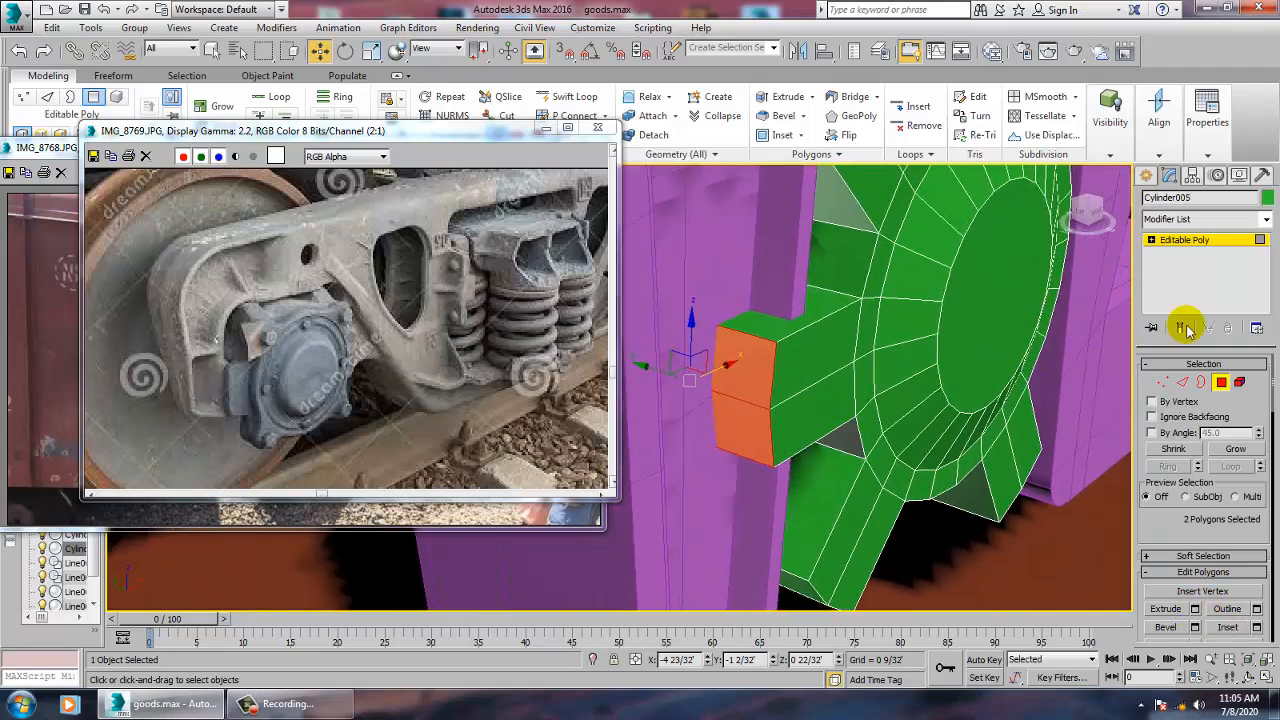
- Move the whole axle box slightly along Y, deeper into the side frame
click(1185, 241)
alt+middle_drag(700, 395, 893, 398)
drag(748, 258, 704, 265)
alt+middle_drag(1000, 316, 822, 350)
- Select the six end vertices of the side lug and shift them about 1/32' along X to shorten it
scroll(822, 350, up, 2)
key(1)
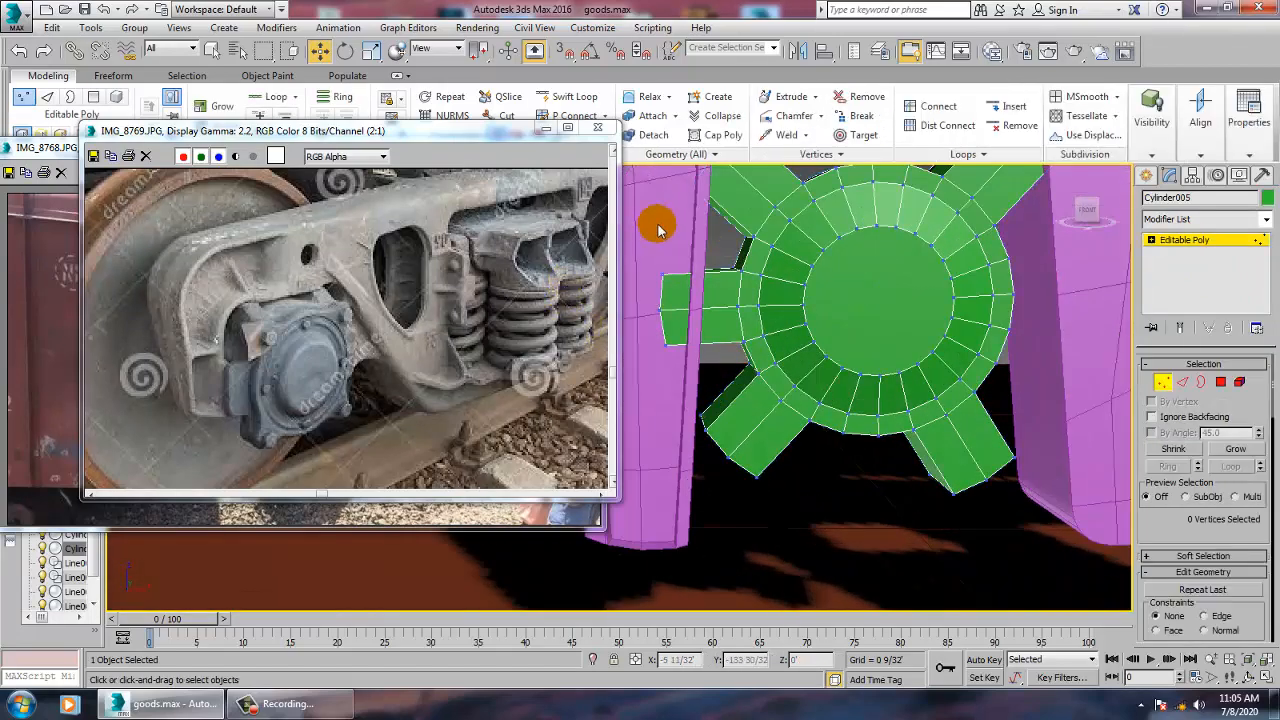
drag(698, 410, 699, 412)
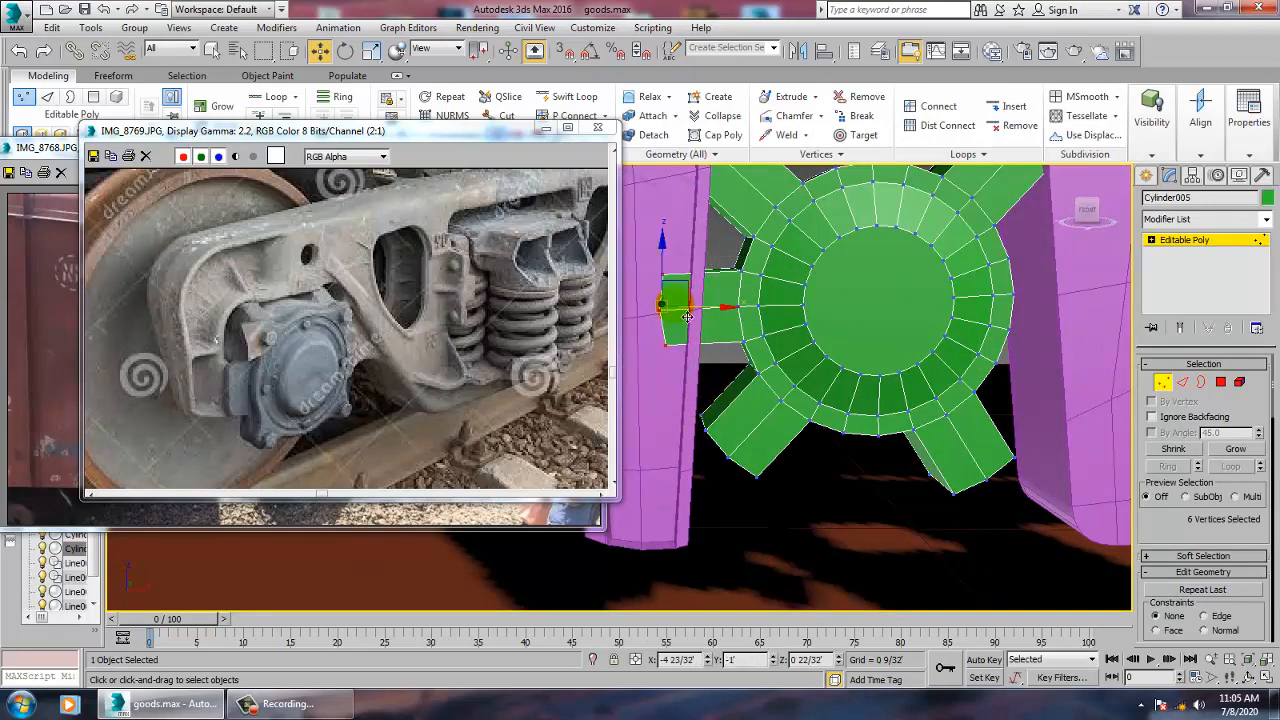
drag(716, 317, 733, 317)
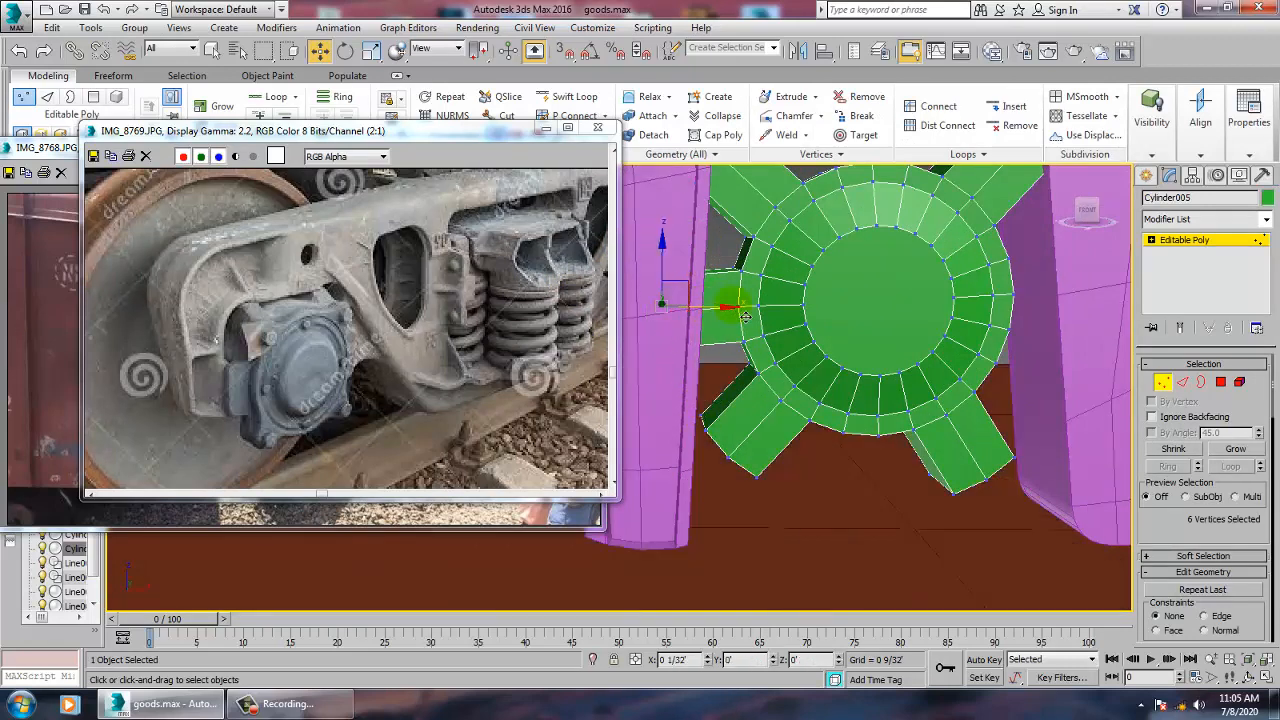
- Select the two adjacent rim polygons facing the inner leg and extrude them by 4/32' as the opposite side lug
alt+middle_drag(745, 316, 900, 360)
key(4)
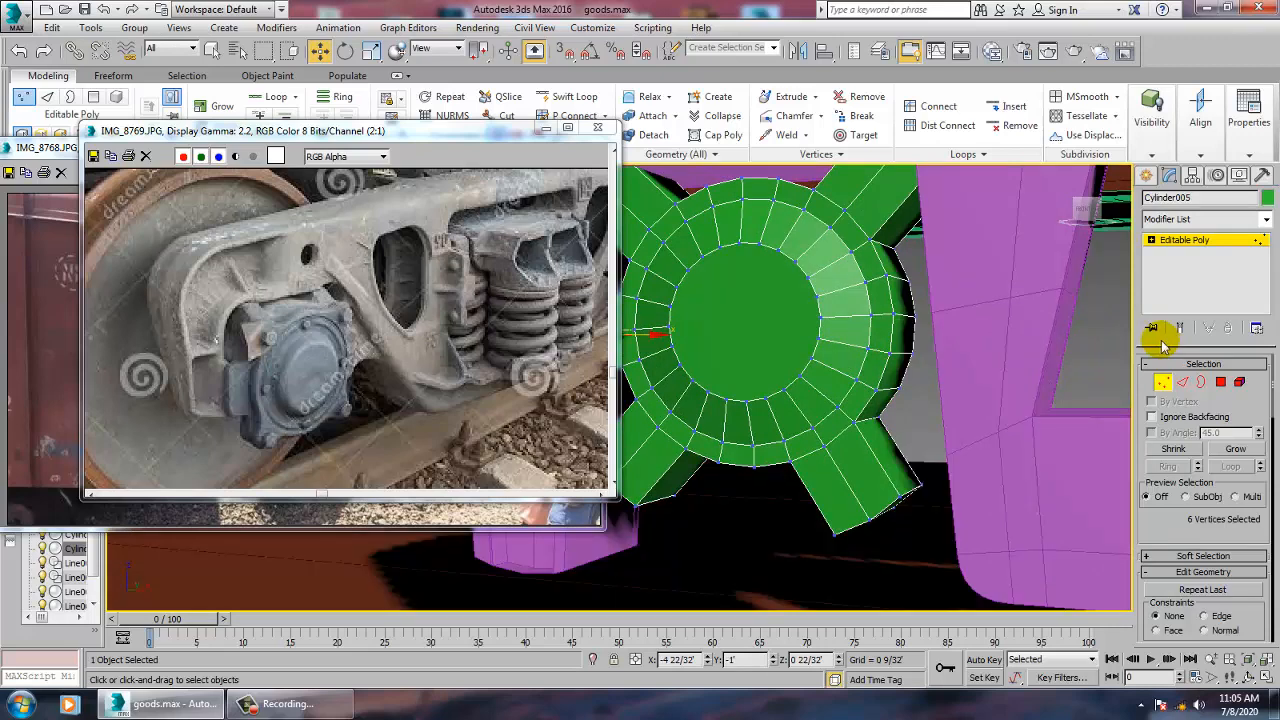
click(913, 310)
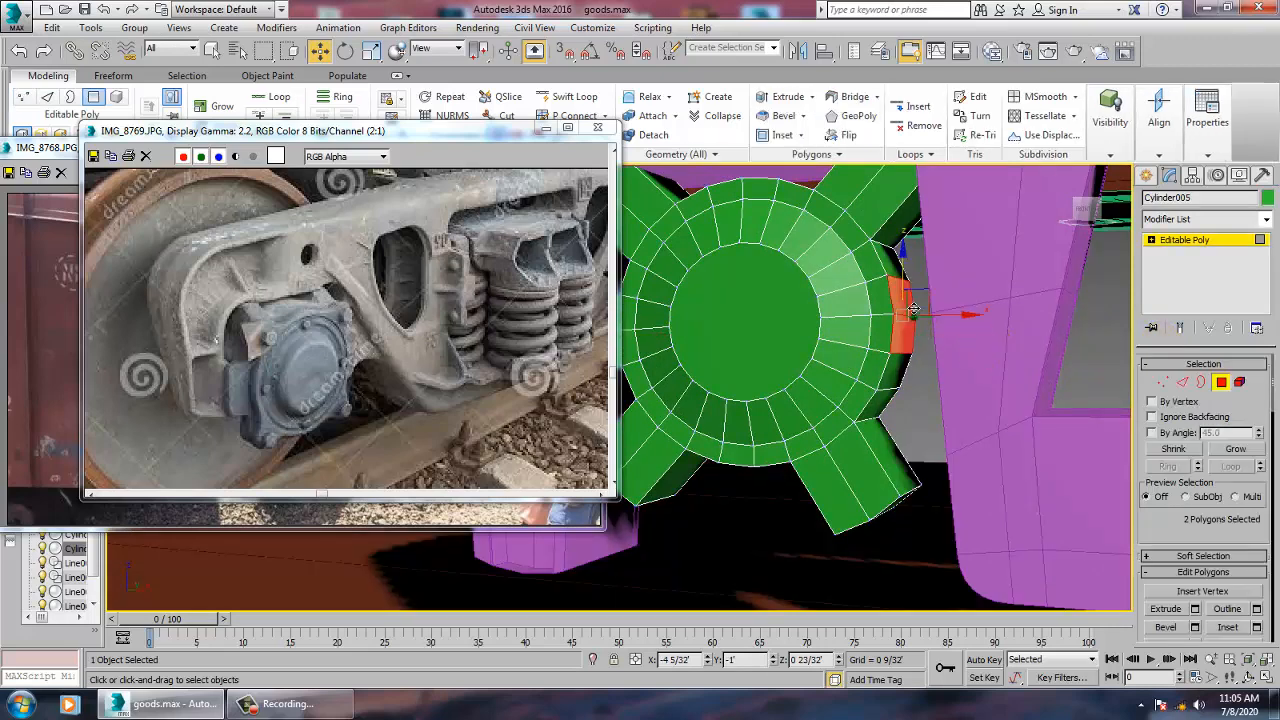
click(1195, 609)
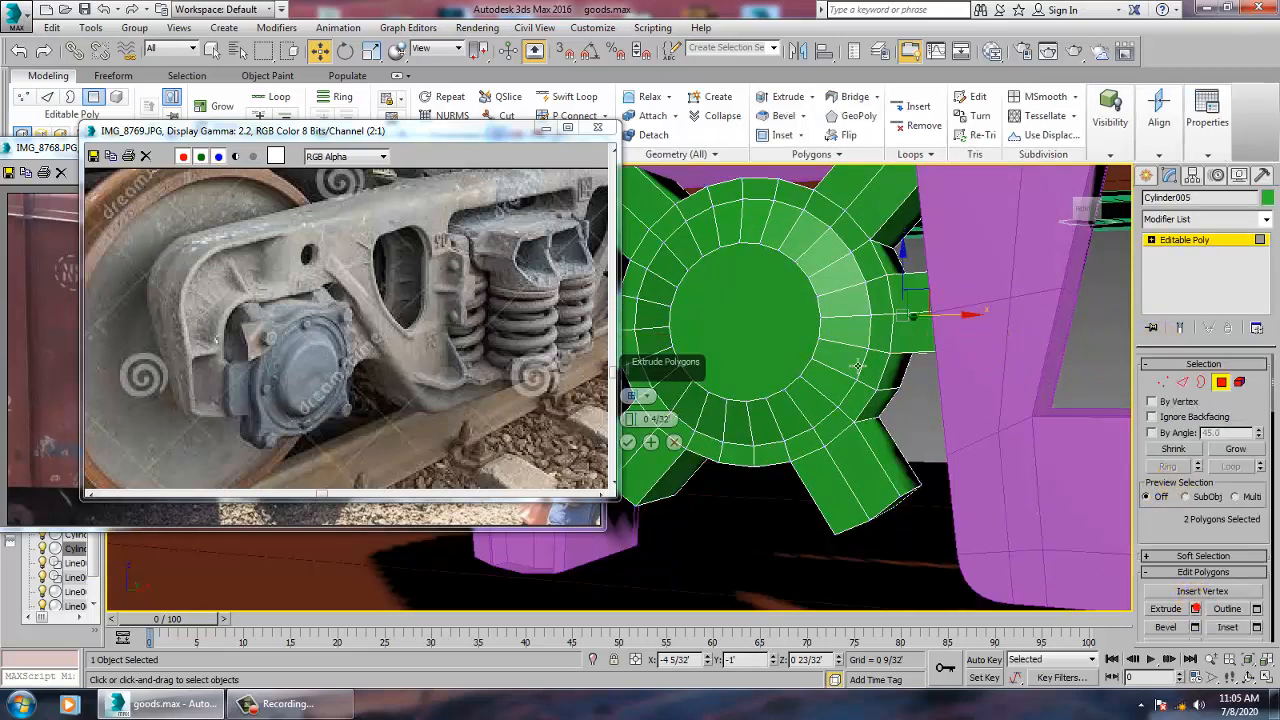
alt+middle_drag(700, 420, 720, 397)
click(627, 443)
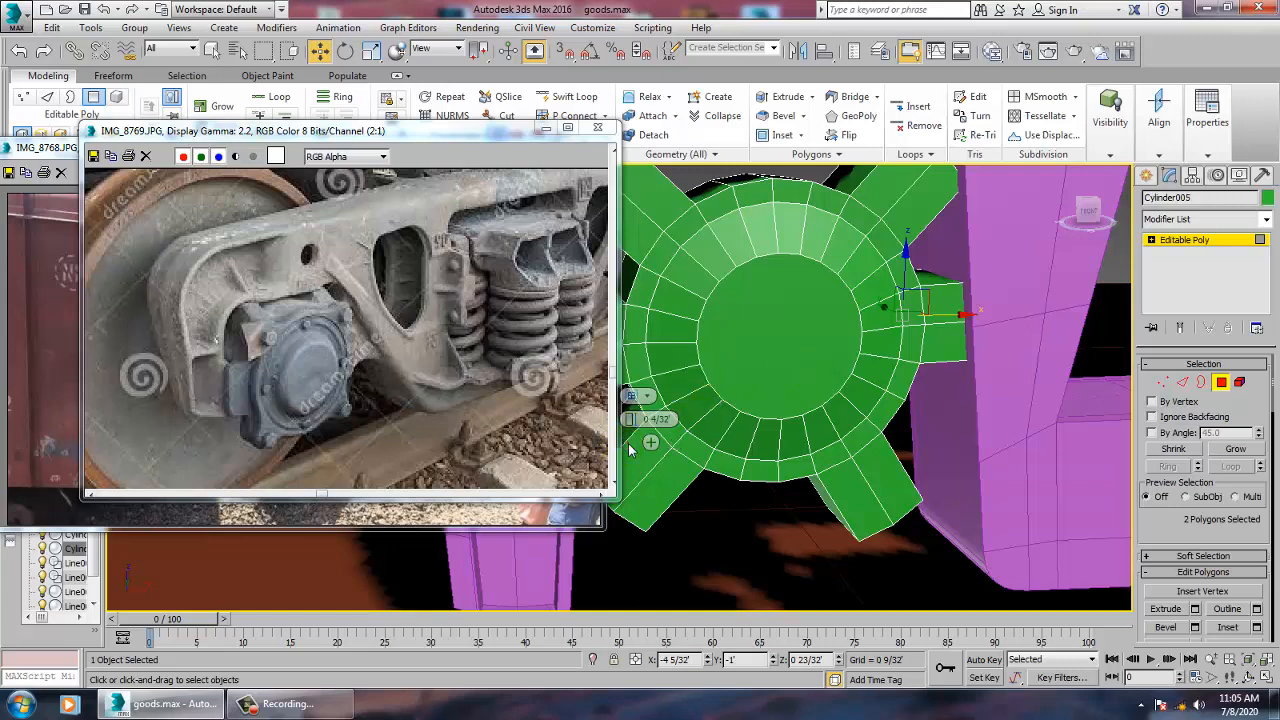
- Move the six end vertices of the lower lug nearest the inner leg slightly outward and upward
alt+middle_drag(640, 443, 890, 430)
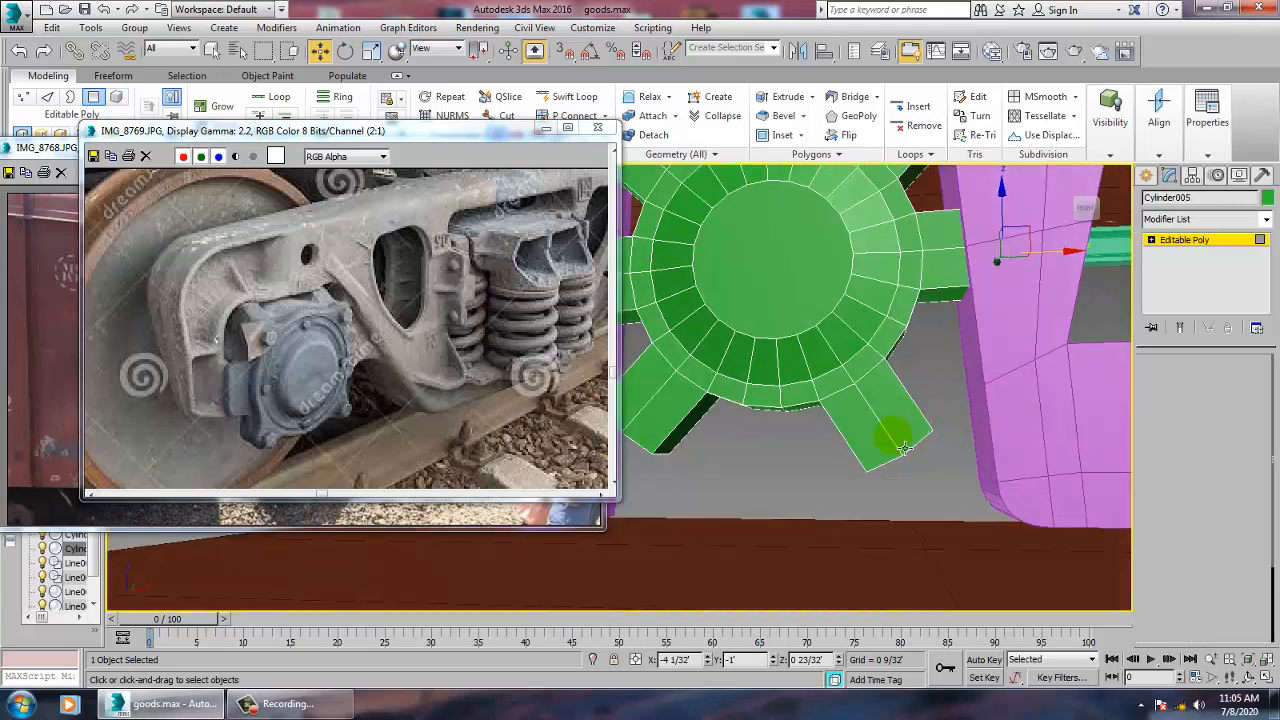
key(1)
drag(938, 441, 954, 430)
key(r)
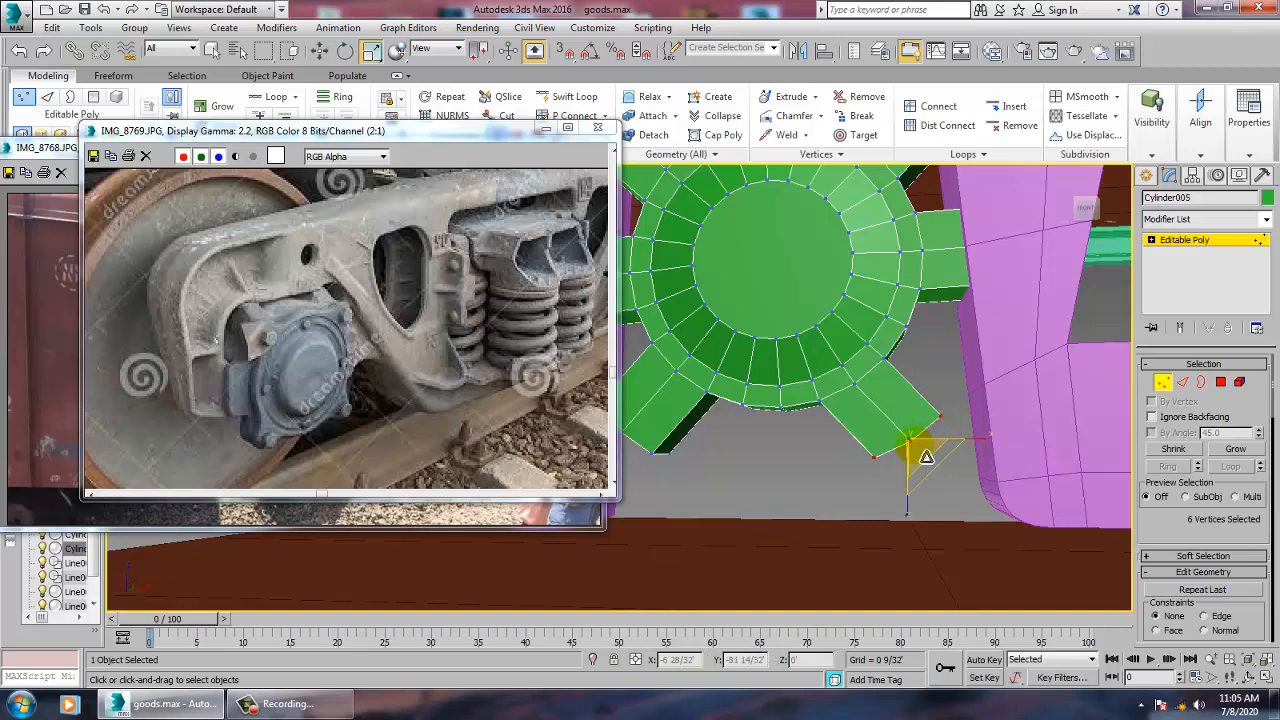
- Select the six end vertices of the lower lug beside the curved end leg and scale them uniformly to 84%
alt+middle_drag(766, 451, 845, 478)
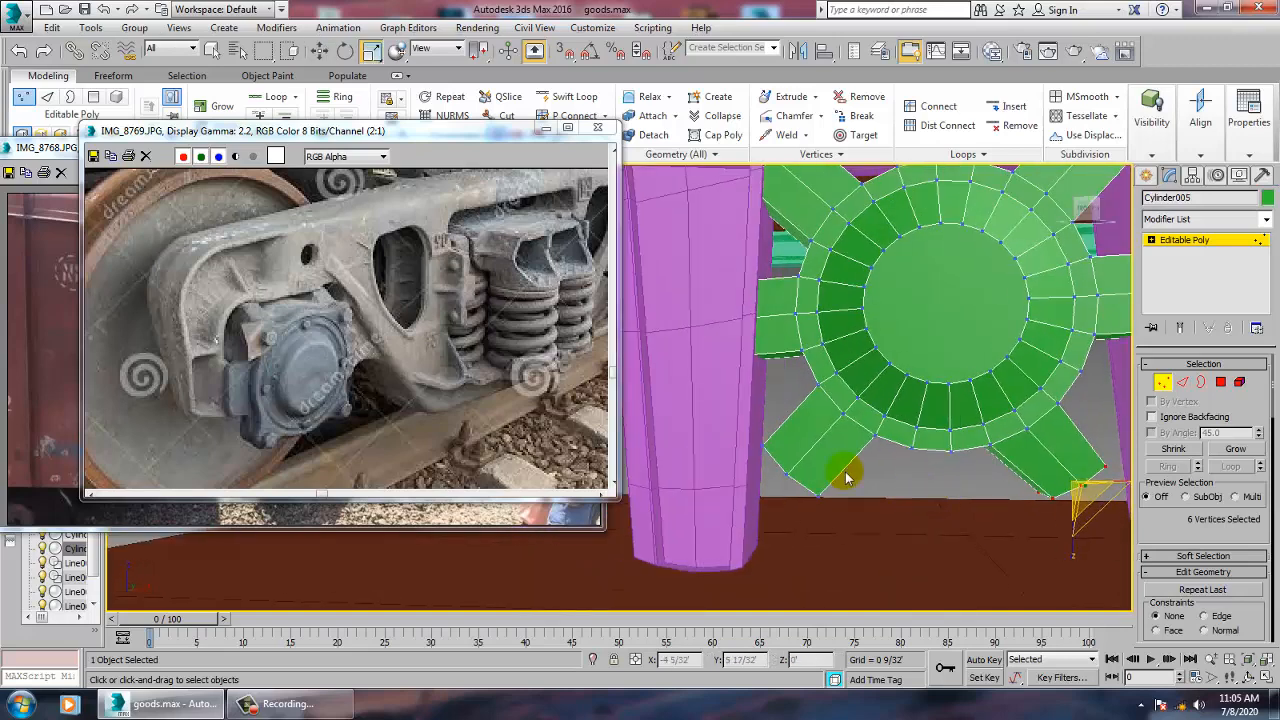
drag(719, 413, 836, 557)
drag(818, 496, 823, 513)
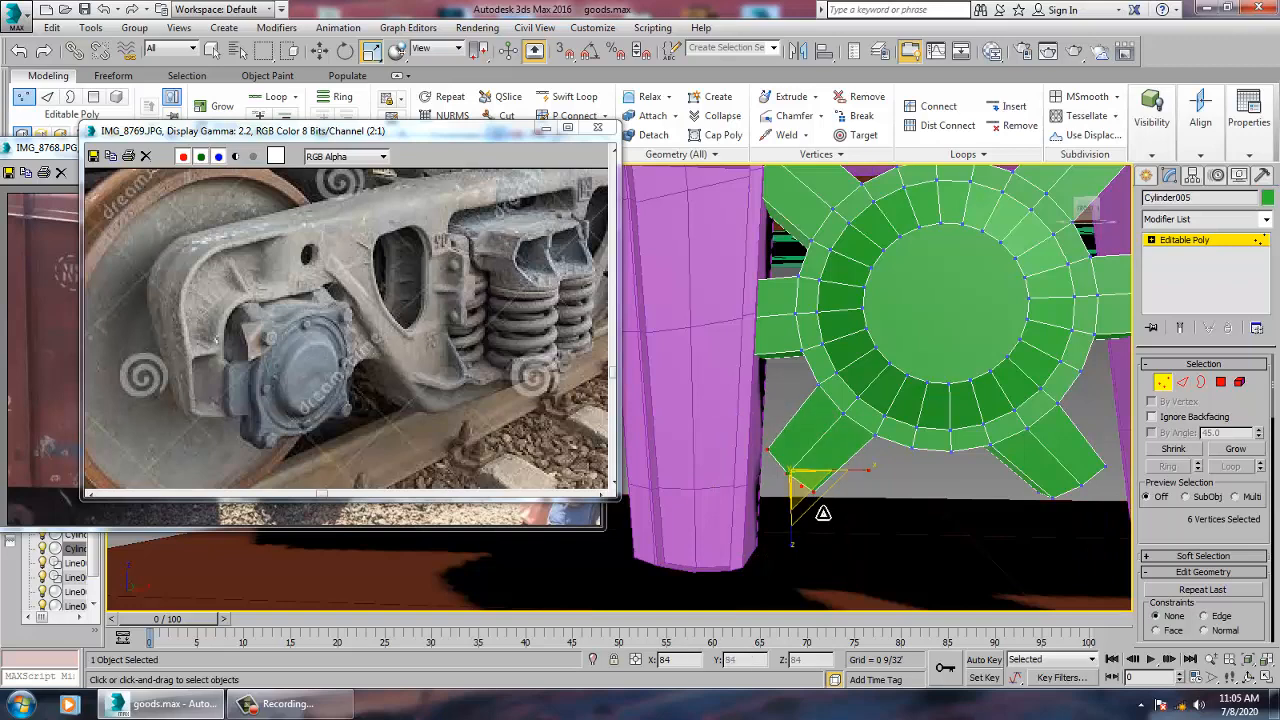
- Move those lug end vertices outward and down in the XZ plane so the lug runs into the curved end leg
key(w)
alt+middle_drag(857, 466, 927, 553)
scroll(927, 553, down, 4)
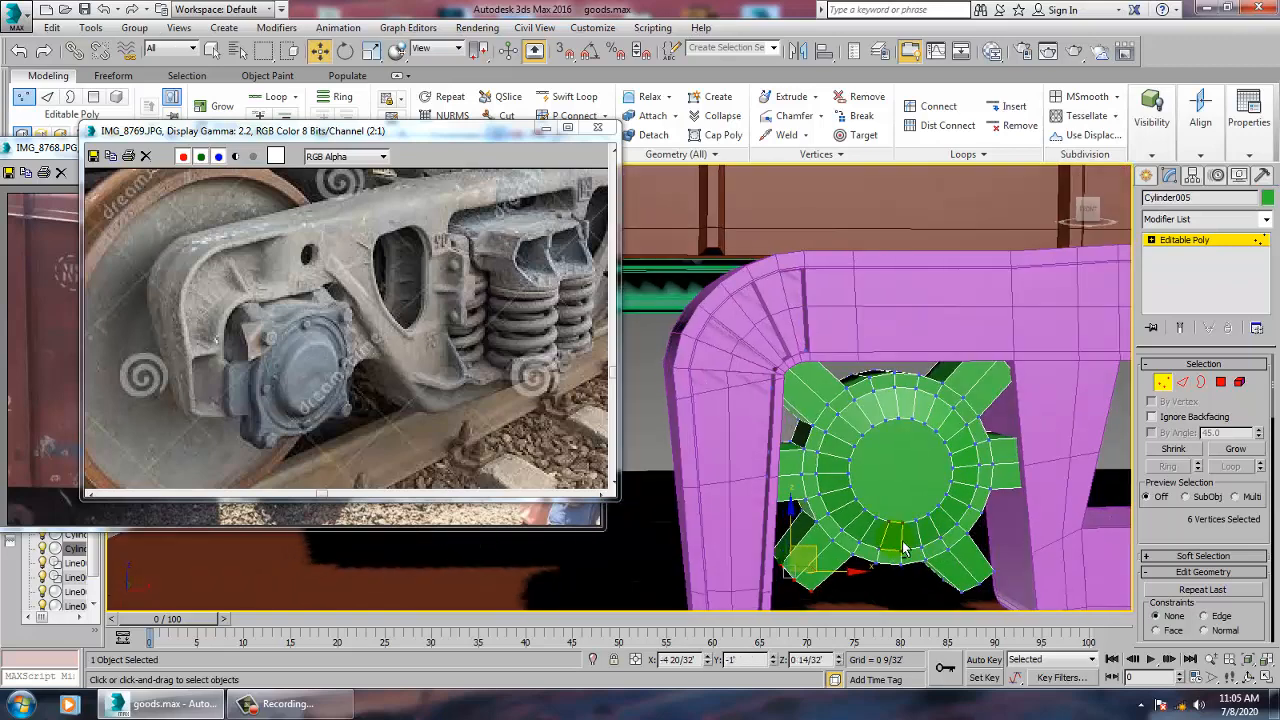
scroll(897, 534, up, 1)
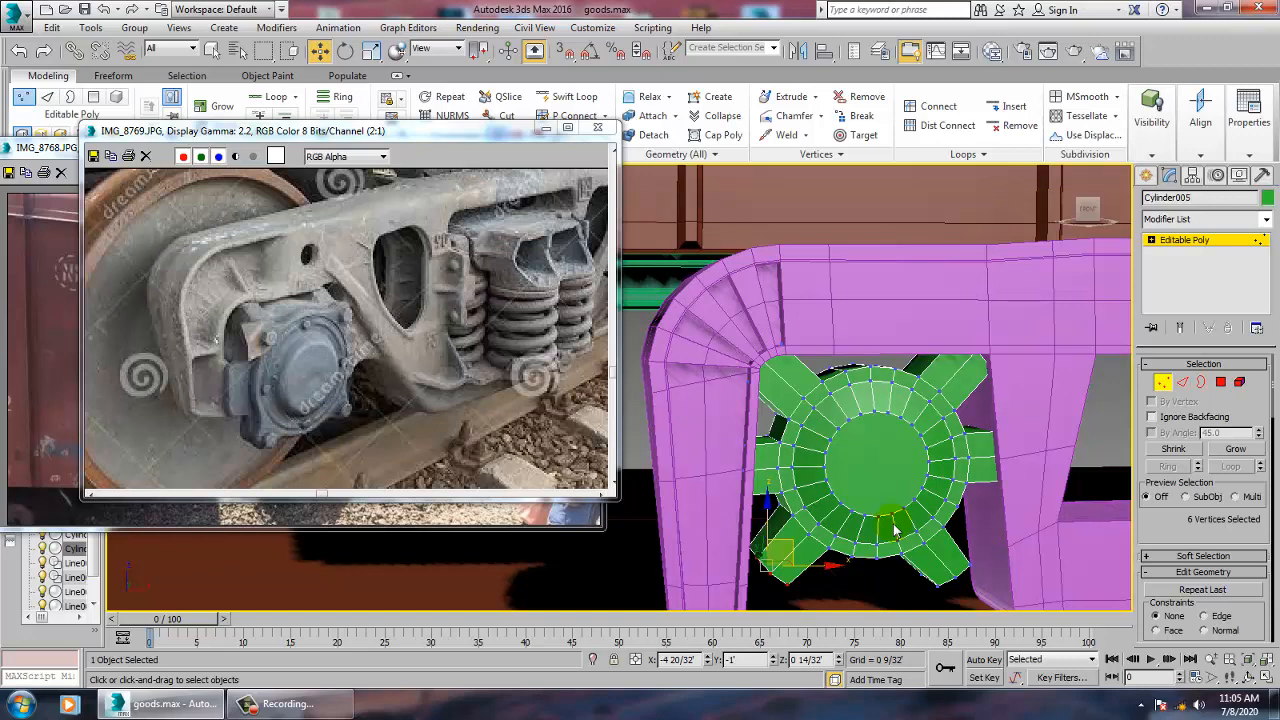
scroll(955, 600, up, 5)
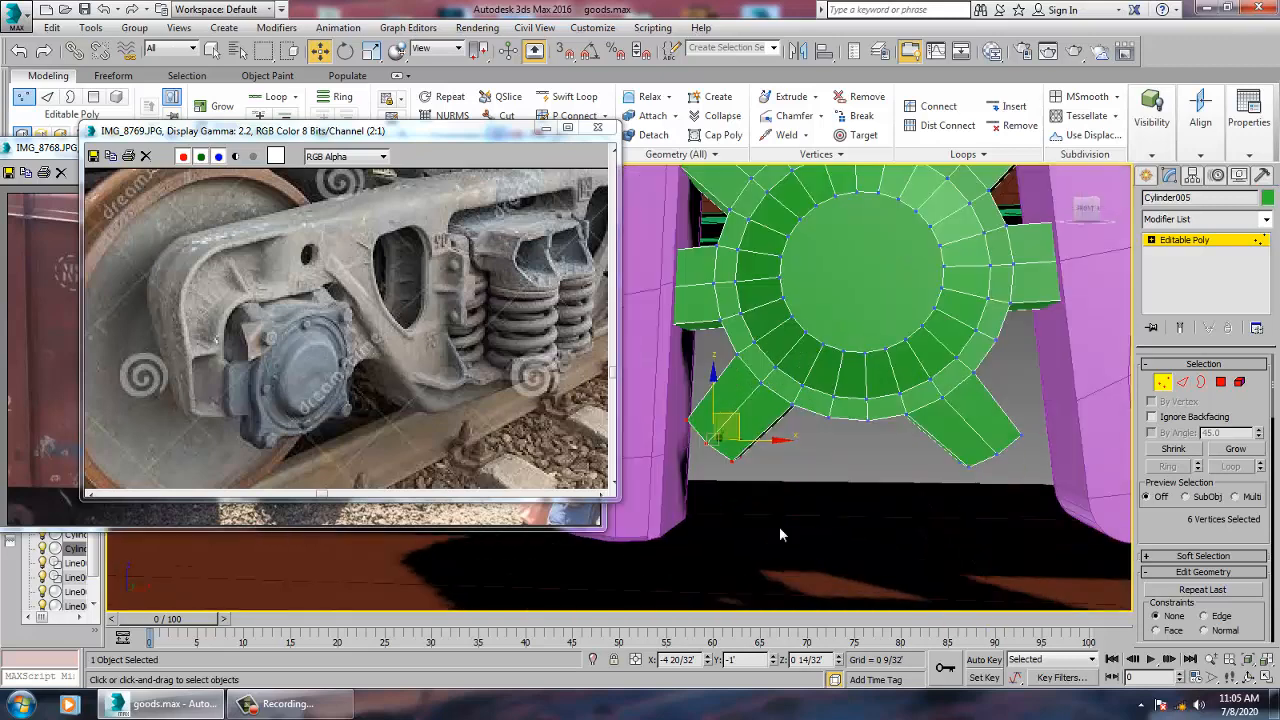
middle_drag(780, 531, 871, 560)
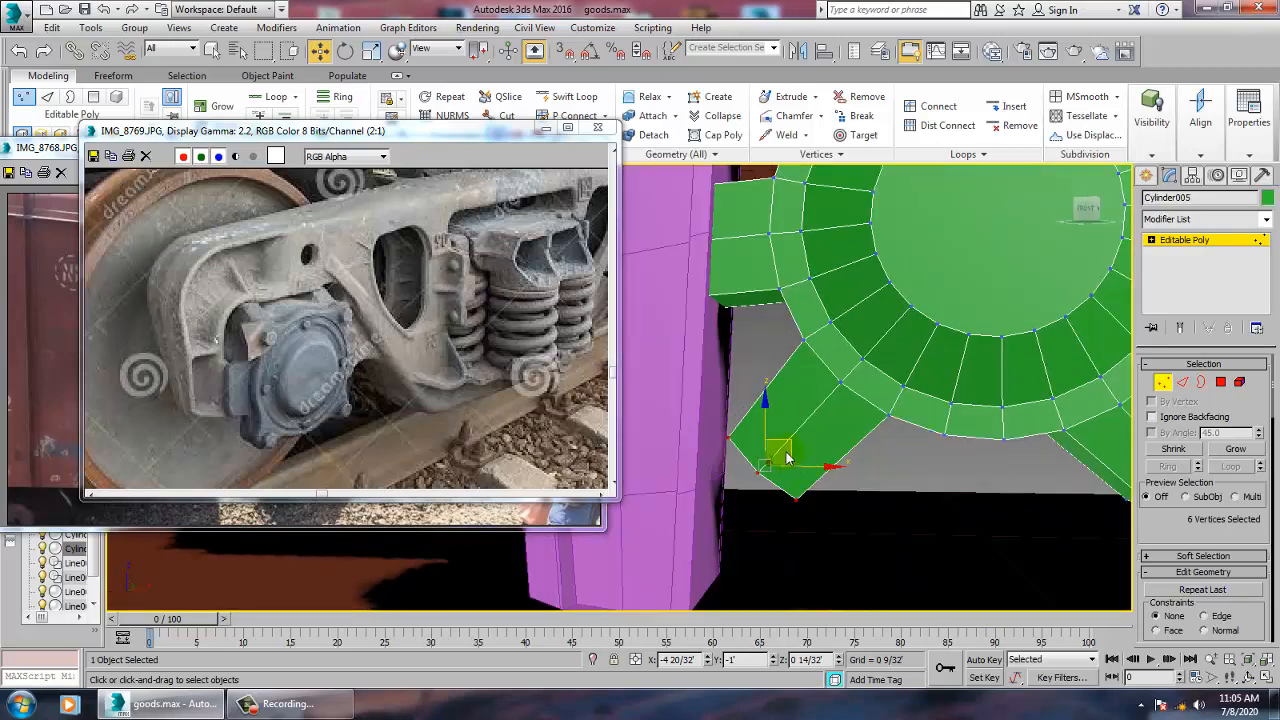
drag(800, 453, 777, 495)
key(e)
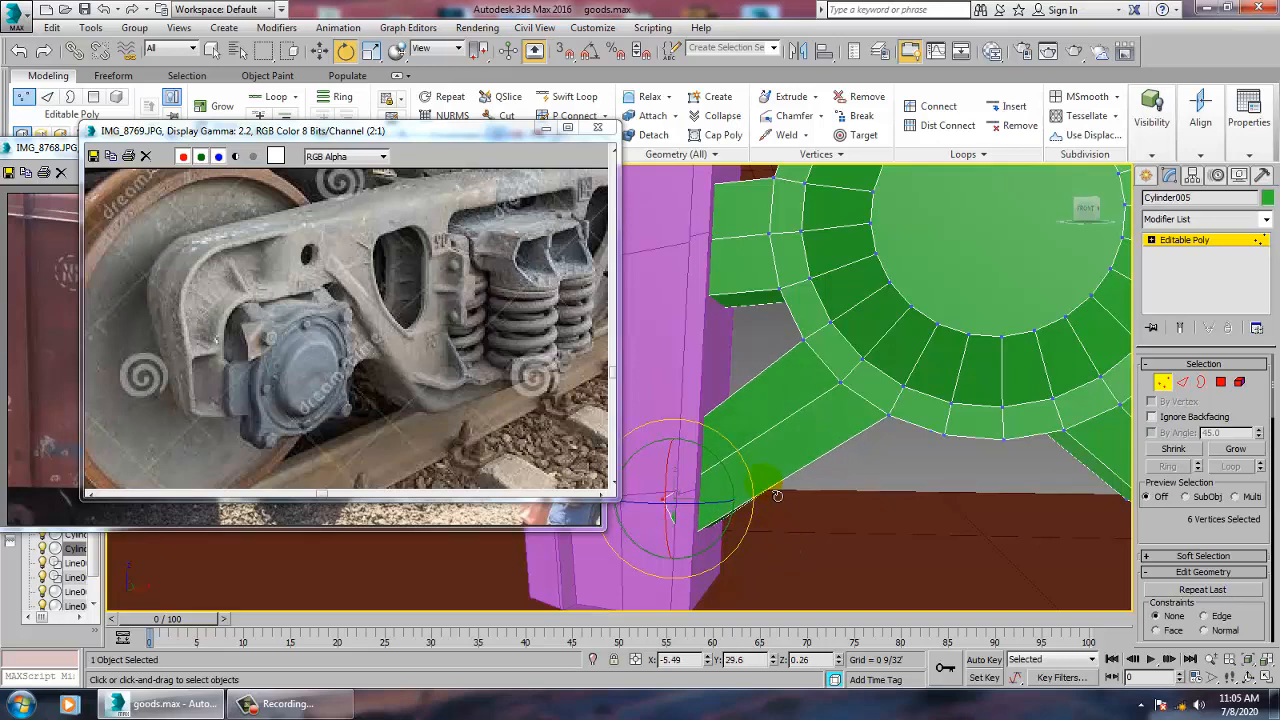
key(w)
- Select the end vertices of the other lower lug and move them outward until the lug meets the inner leg
middle_drag(1028, 505, 783, 465)
drag(867, 400, 1114, 548)
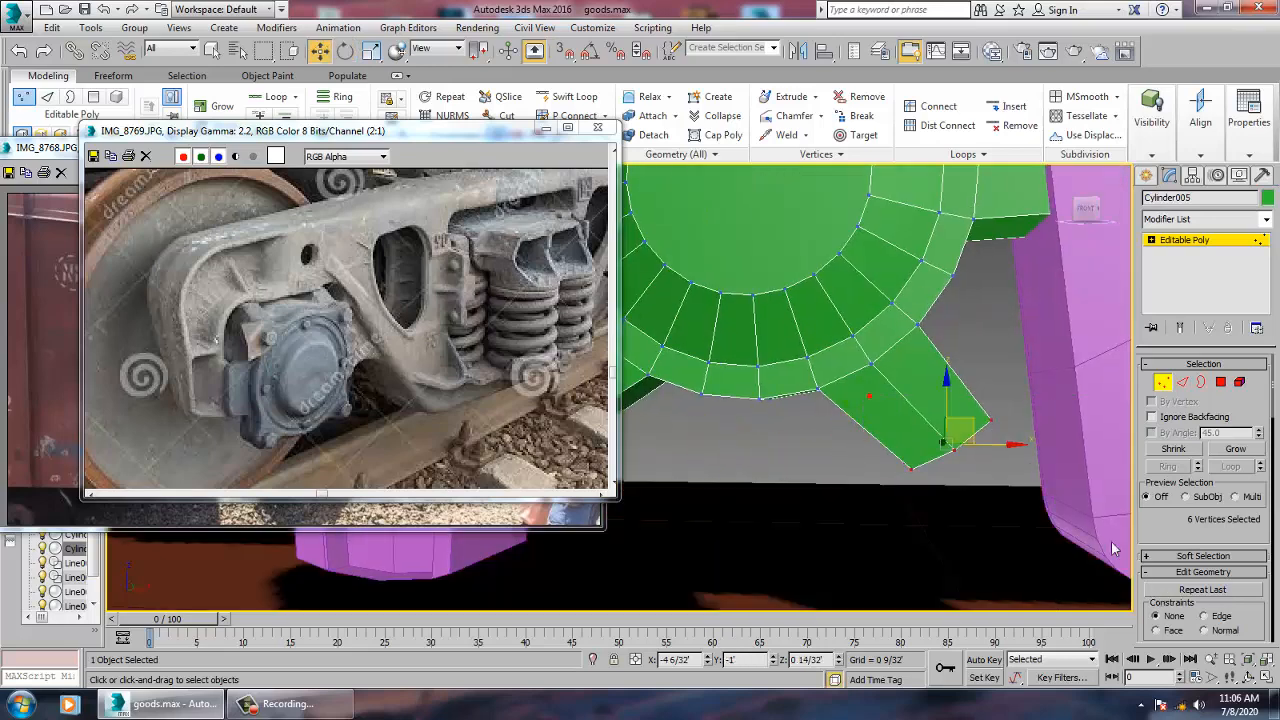
drag(1020, 458, 1168, 532)
- Leave vertex editing, select the axle box together with its half of the side frame, and give both a grey object color
scroll(1003, 468, down, 4)
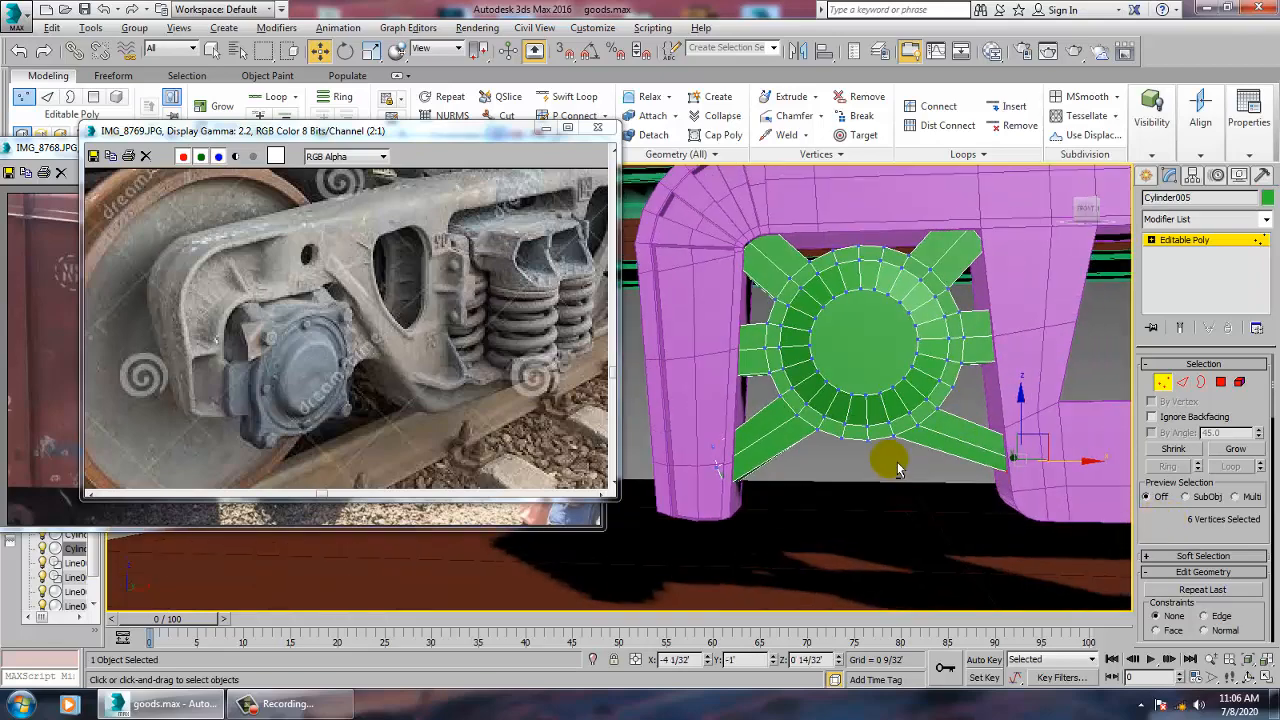
alt+middle_drag(896, 470, 920, 496)
scroll(915, 467, down, 5)
scroll(852, 502, up, 3)
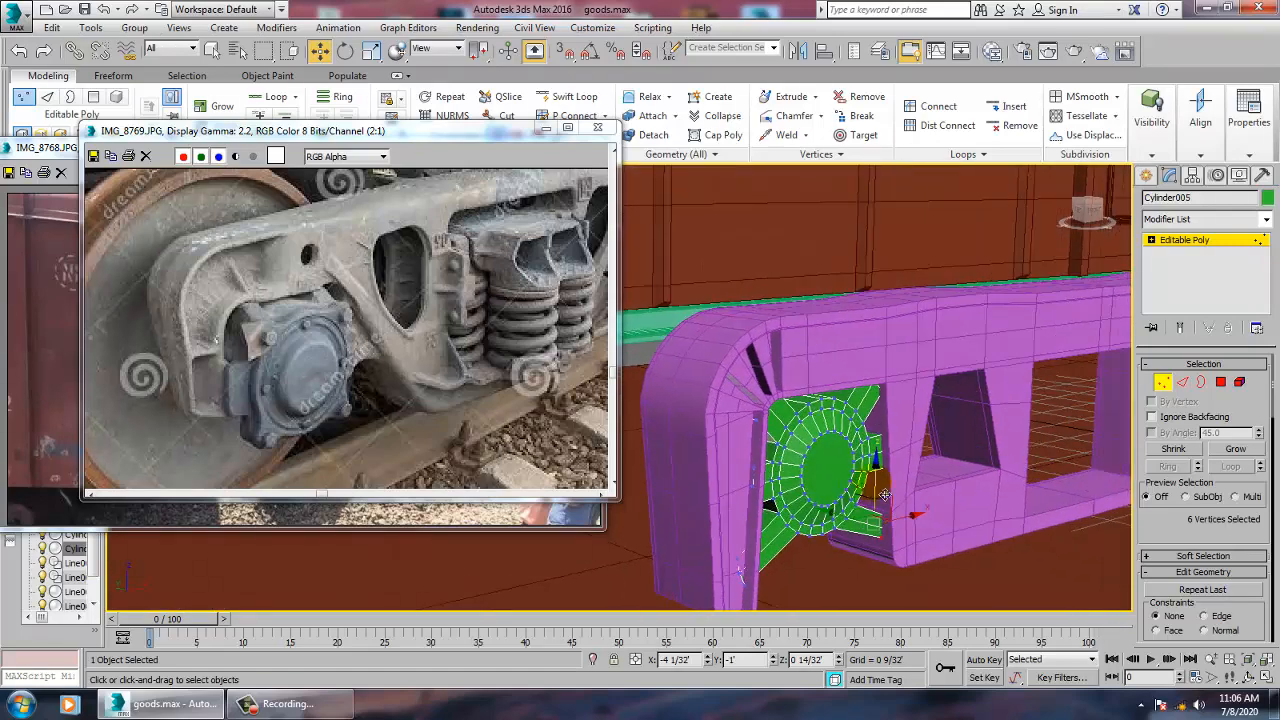
click(1195, 245)
alt+middle_drag(908, 450, 868, 454)
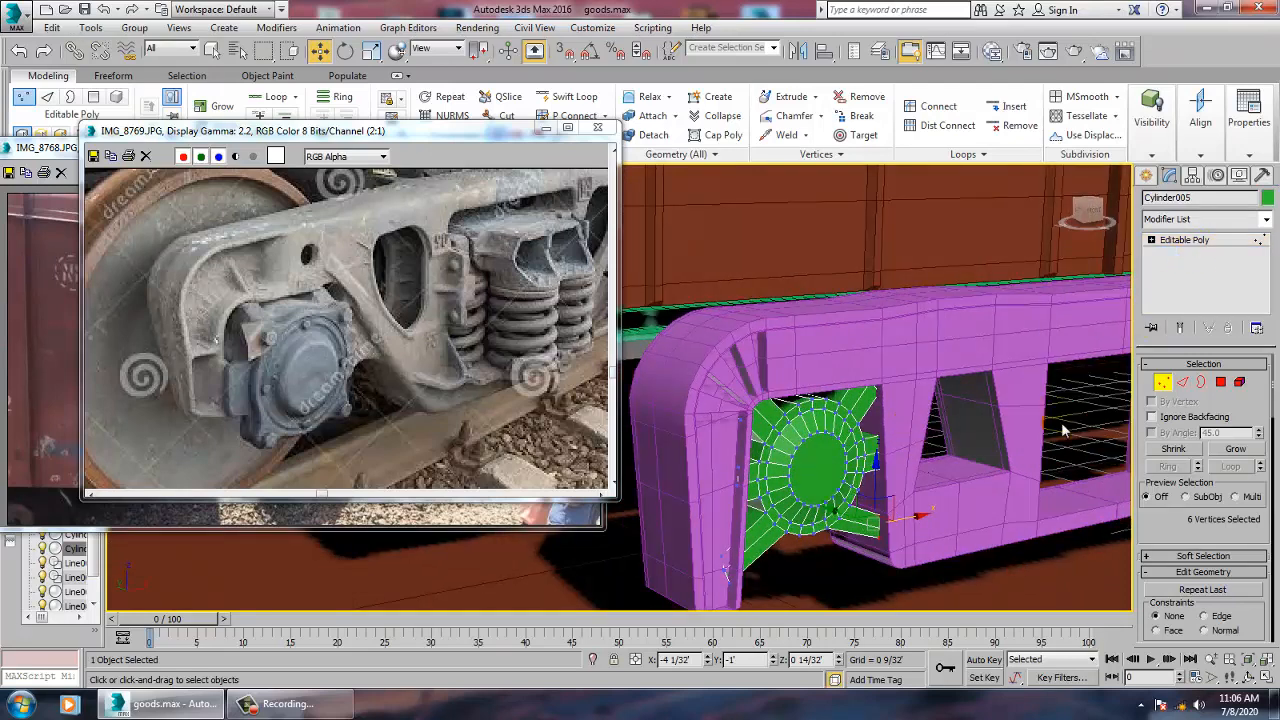
click(1185, 240)
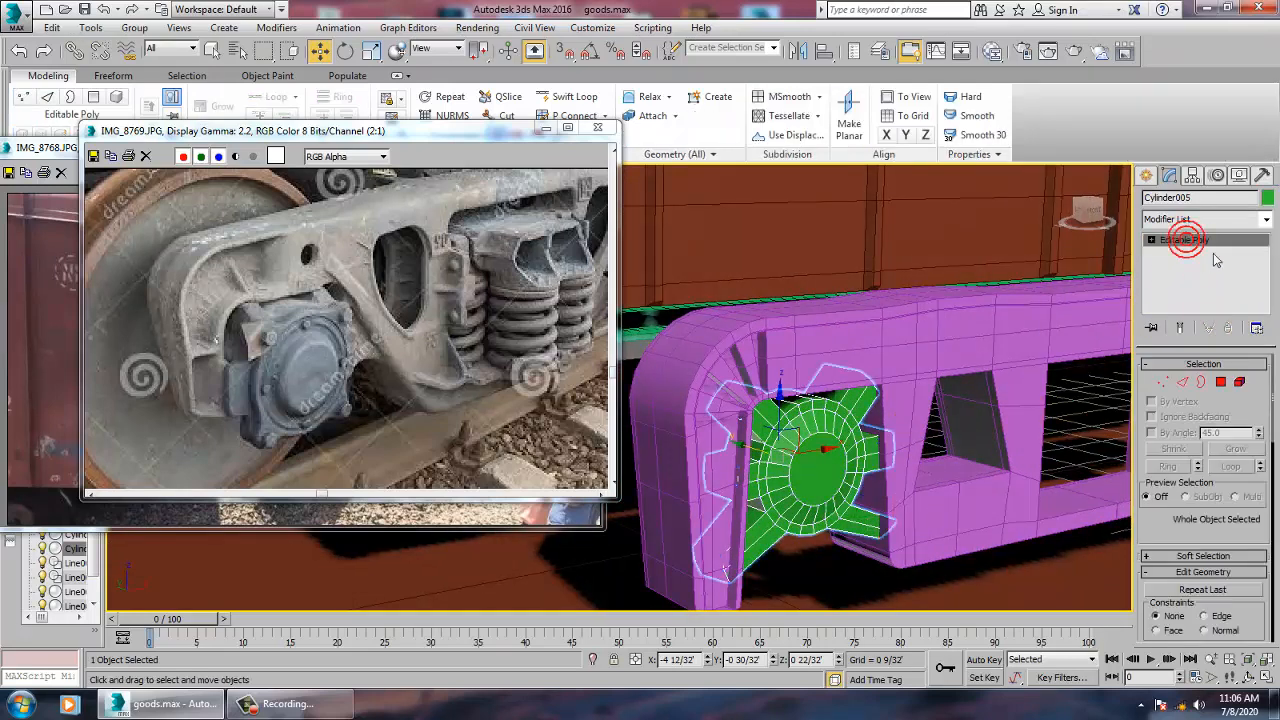
ctrl+click(828, 372)
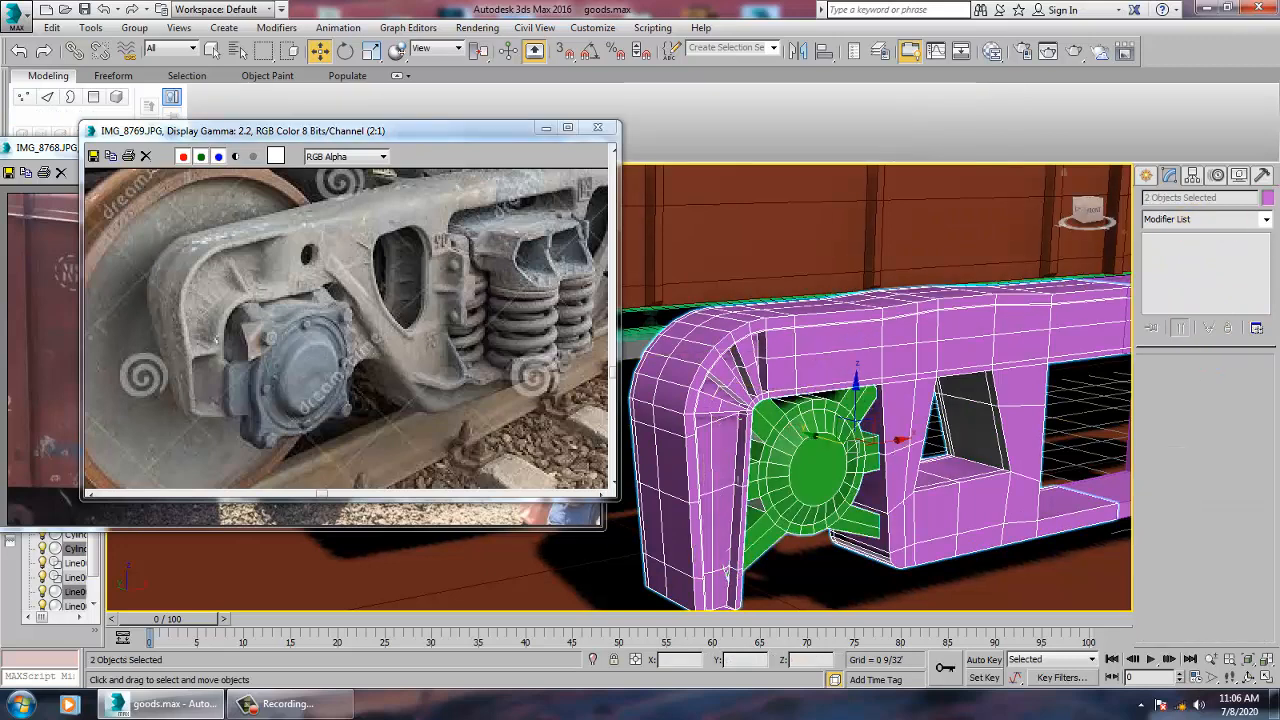
click(1267, 199)
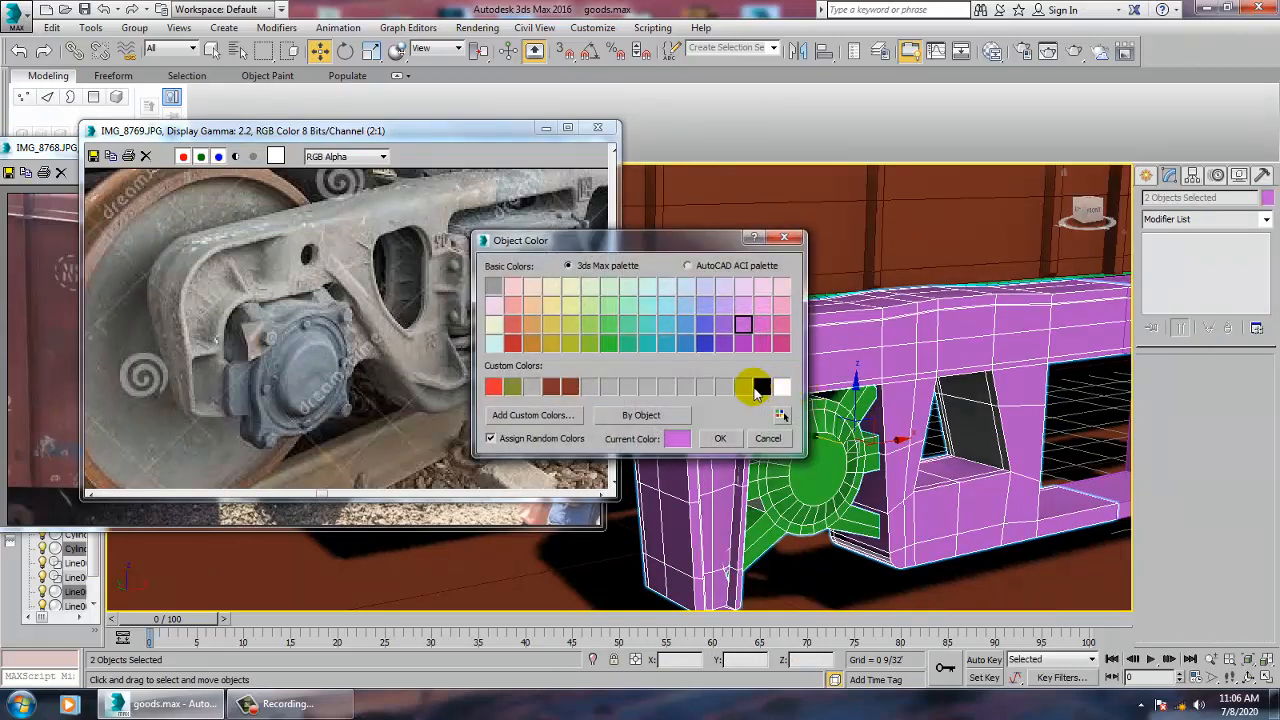
click(717, 438)
click(906, 358)
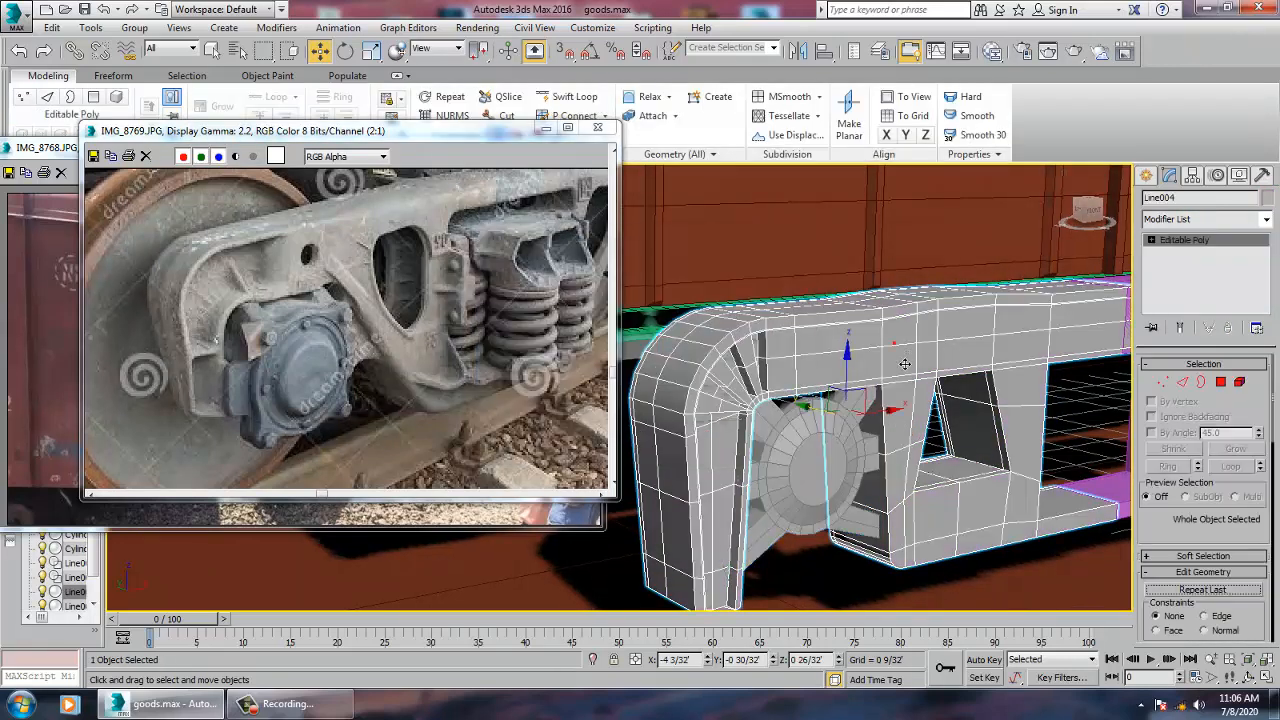
- Add a concentric edge loop to the sloped ring of the axle box's domed cover with Swift Loop
scroll(904, 366, down, 5)
alt+middle_drag(896, 416, 902, 528)
scroll(857, 450, up, 3)
scroll(815, 455, up, 3)
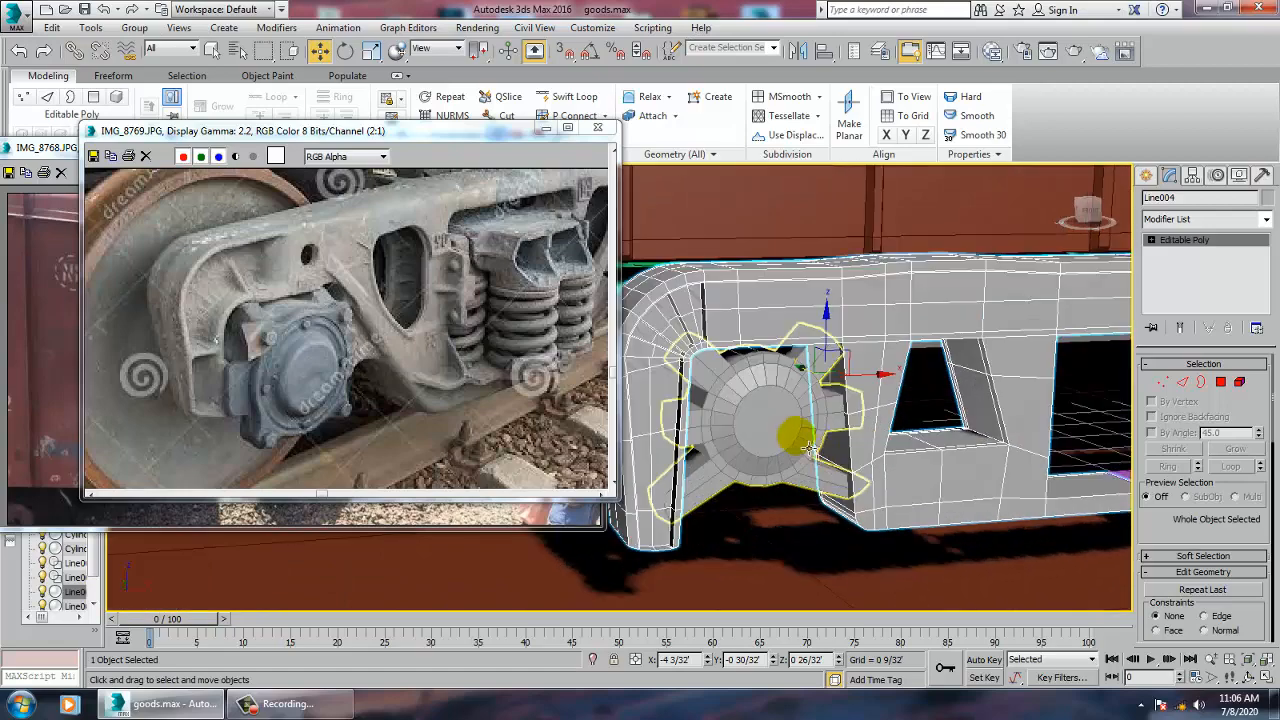
click(800, 440)
scroll(800, 442, up, 5)
alt+middle_drag(800, 443, 840, 454)
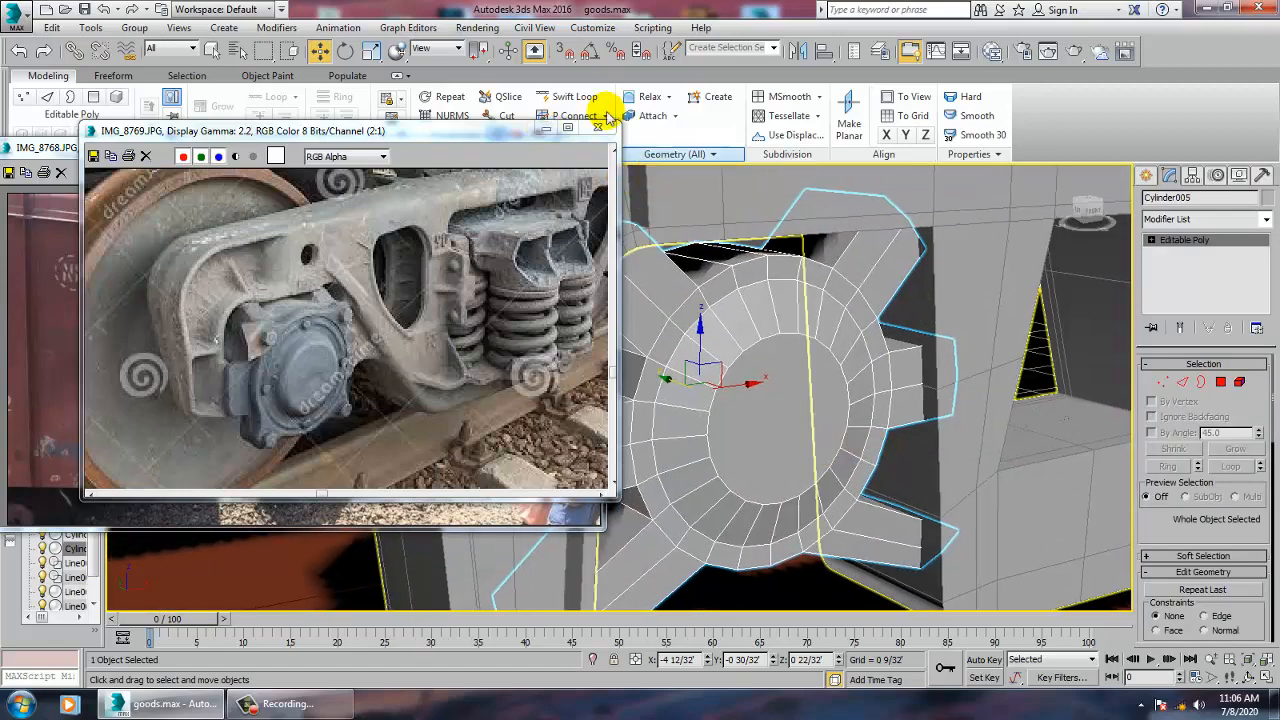
click(576, 97)
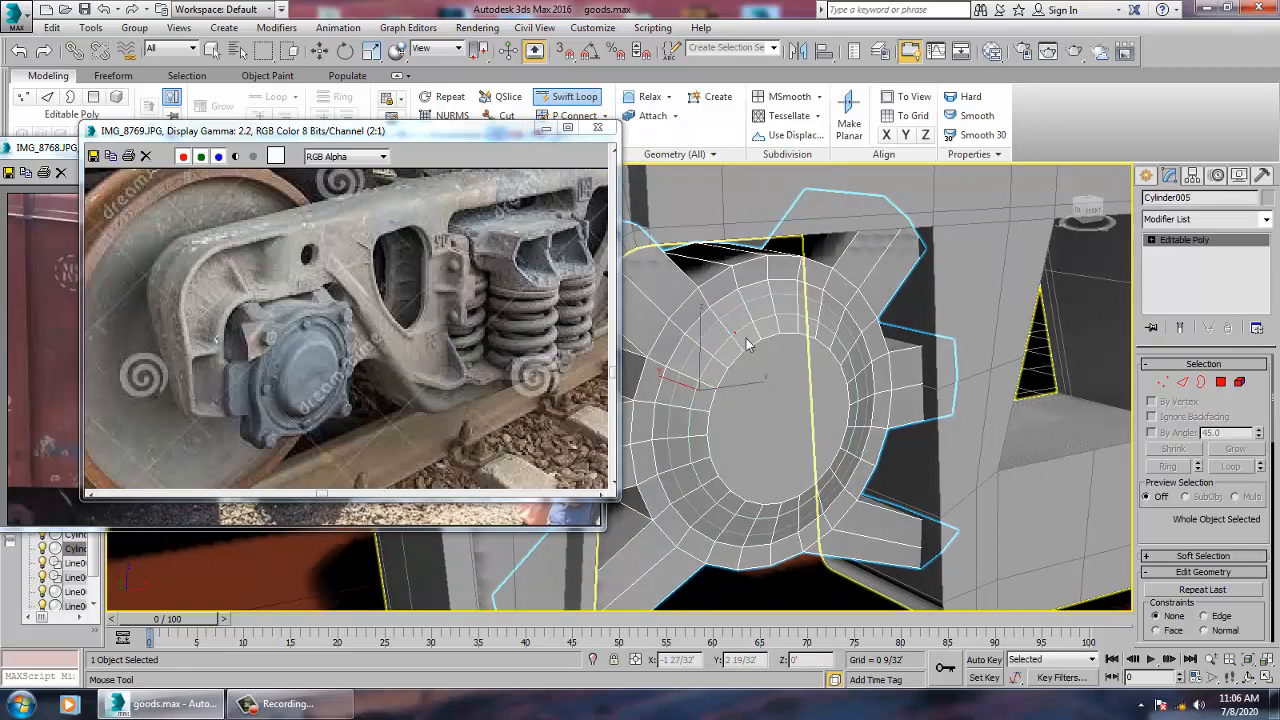
alt+middle_drag(746, 344, 800, 342)
- Select the new 24-edge loop on the cover and move it slightly outward along Y to round the dome
key(w)
key(2)
double_click(738, 375)
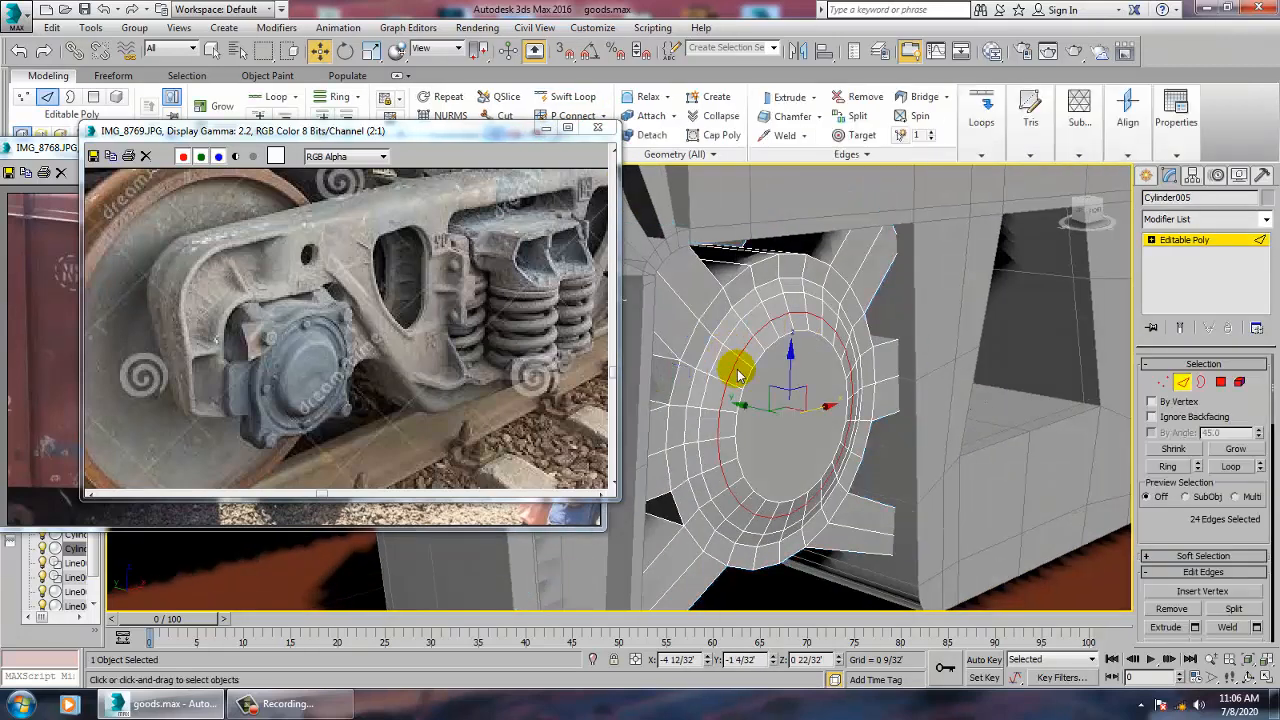
drag(750, 418, 746, 417)
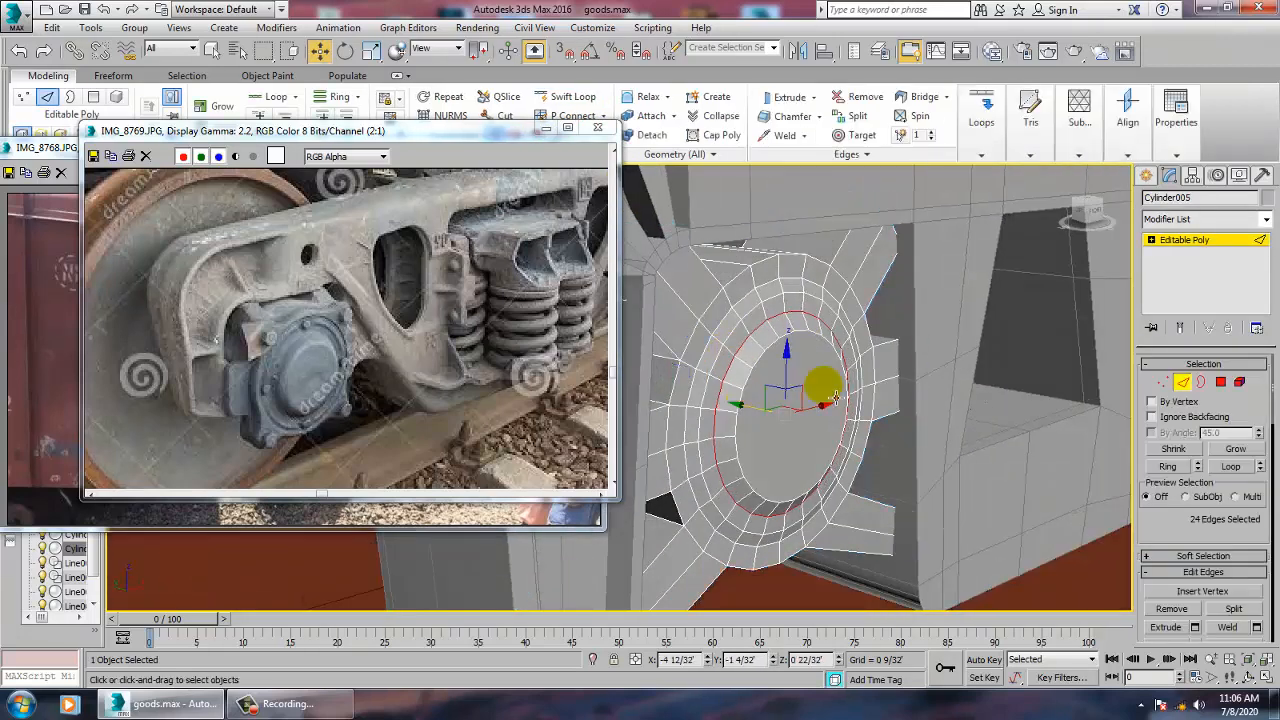
- Leave edge editing and clone the whole axle box along X to the side frame's opposite end, at about X -1 10/32'
mouse_move(835, 397)
alt+middle_down()
mouse_move(808, 386)
mouse_move(849, 383)
mouse_move(855, 355)
mouse_move(870, 385)
mouse_move(935, 398)
mouse_move(829, 397)
alt+middle_up()
scroll(918, 402, down, 5)
click(1197, 243)
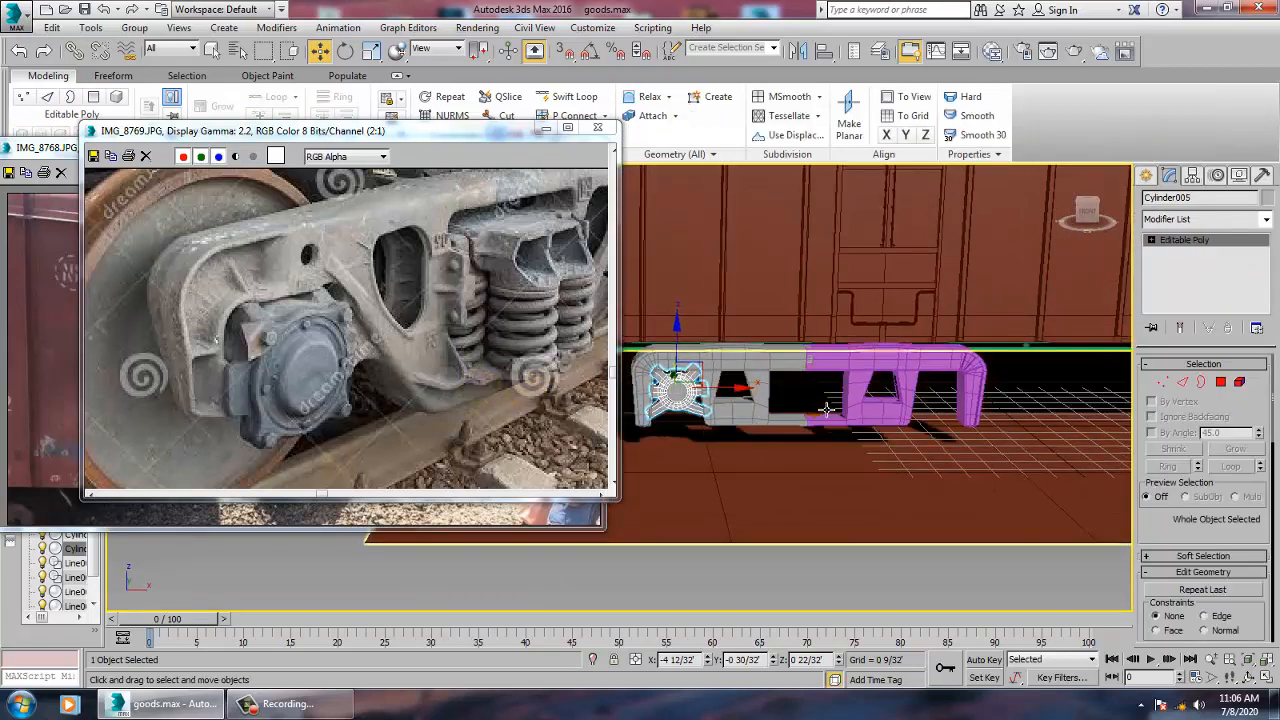
mouse_move(733, 388)
shift+mouse_down()
mouse_move(982, 438)
mouse_move(1090, 438)
shift+mouse_up()
click(655, 423)
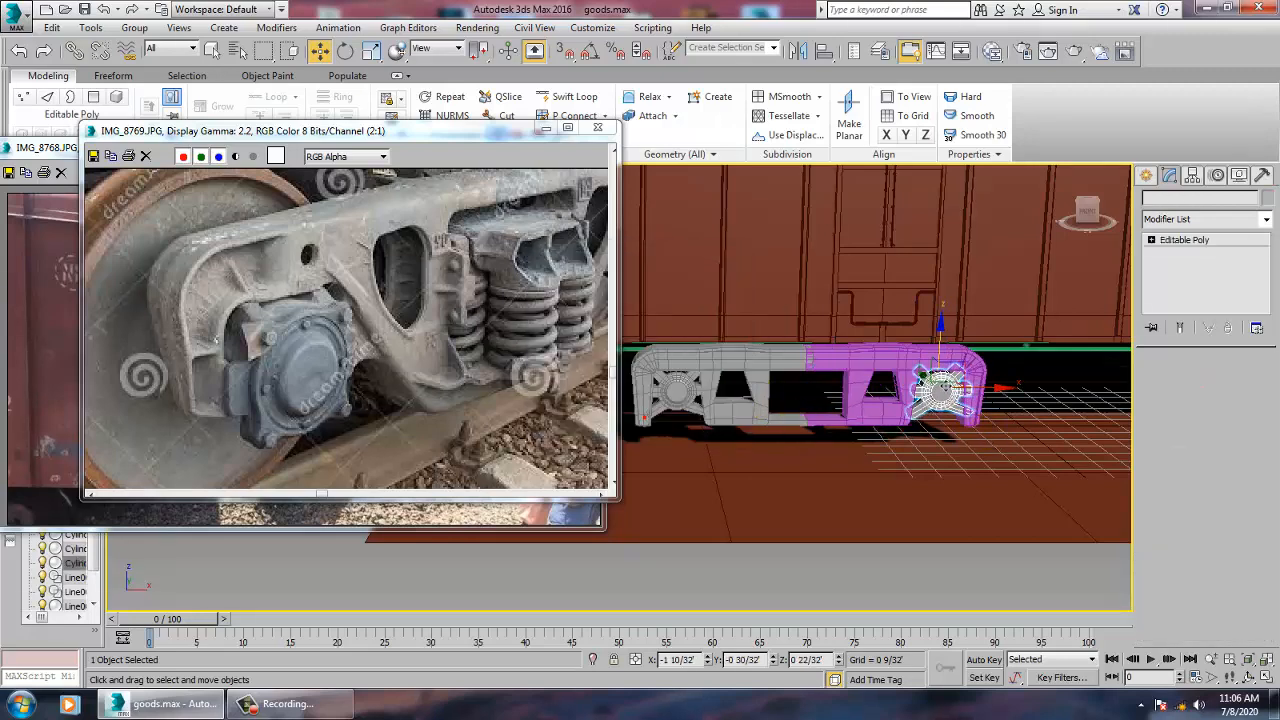
- Change the object color of the remaining purple half of the side frame to grey
click(970, 372)
click(1265, 199)
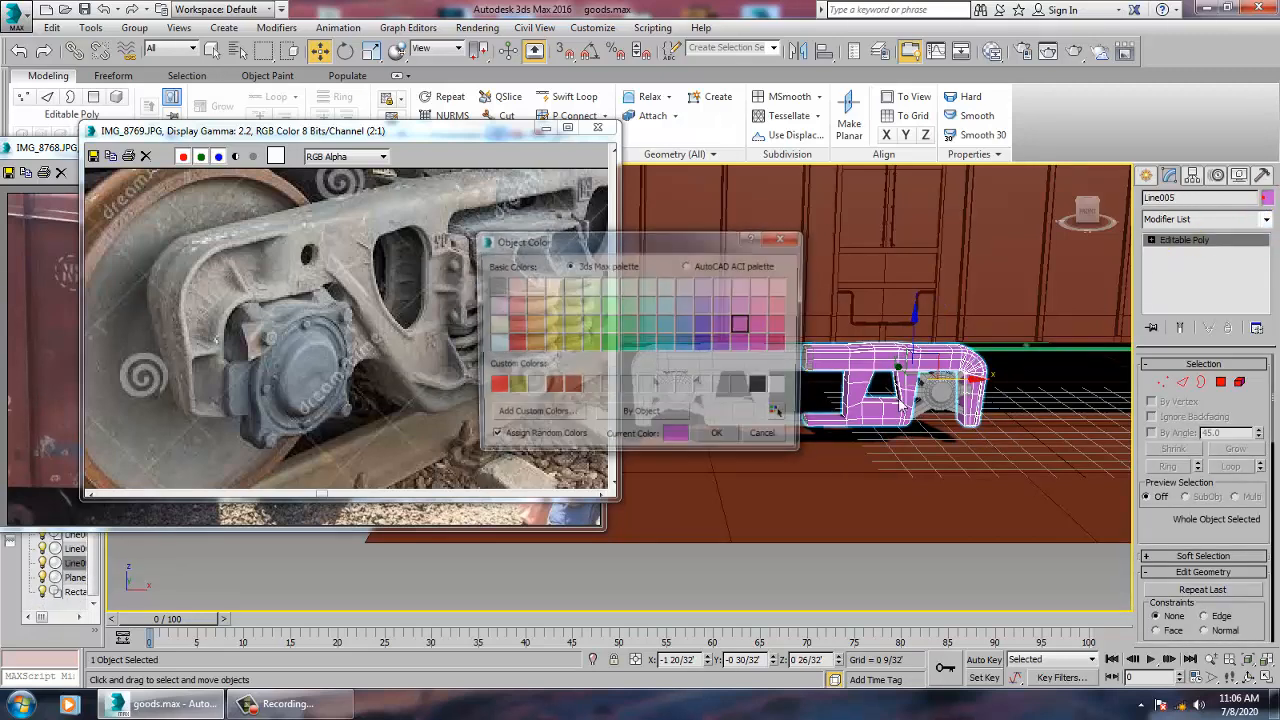
click(724, 443)
- Select the side frame half holding the original axle box and apply a MeshSmooth modifier to it
alt+middle_drag(762, 392, 830, 408)
click(820, 404)
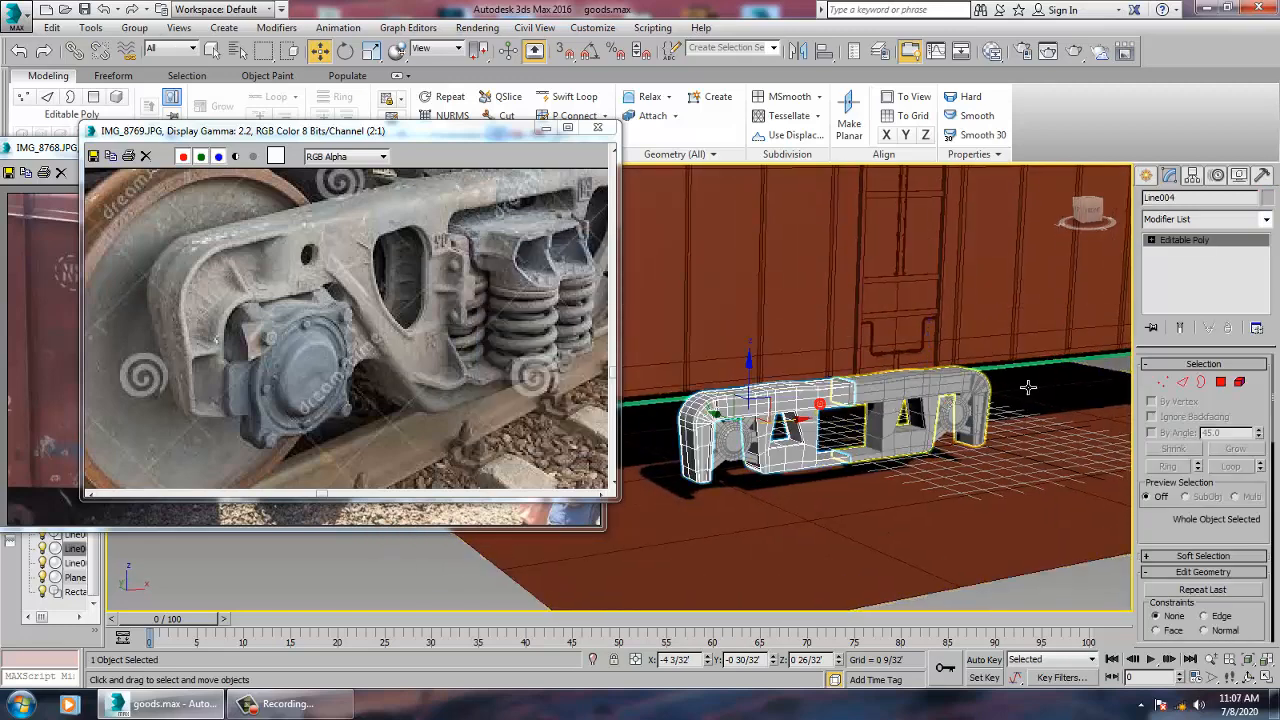
click(1265, 219)
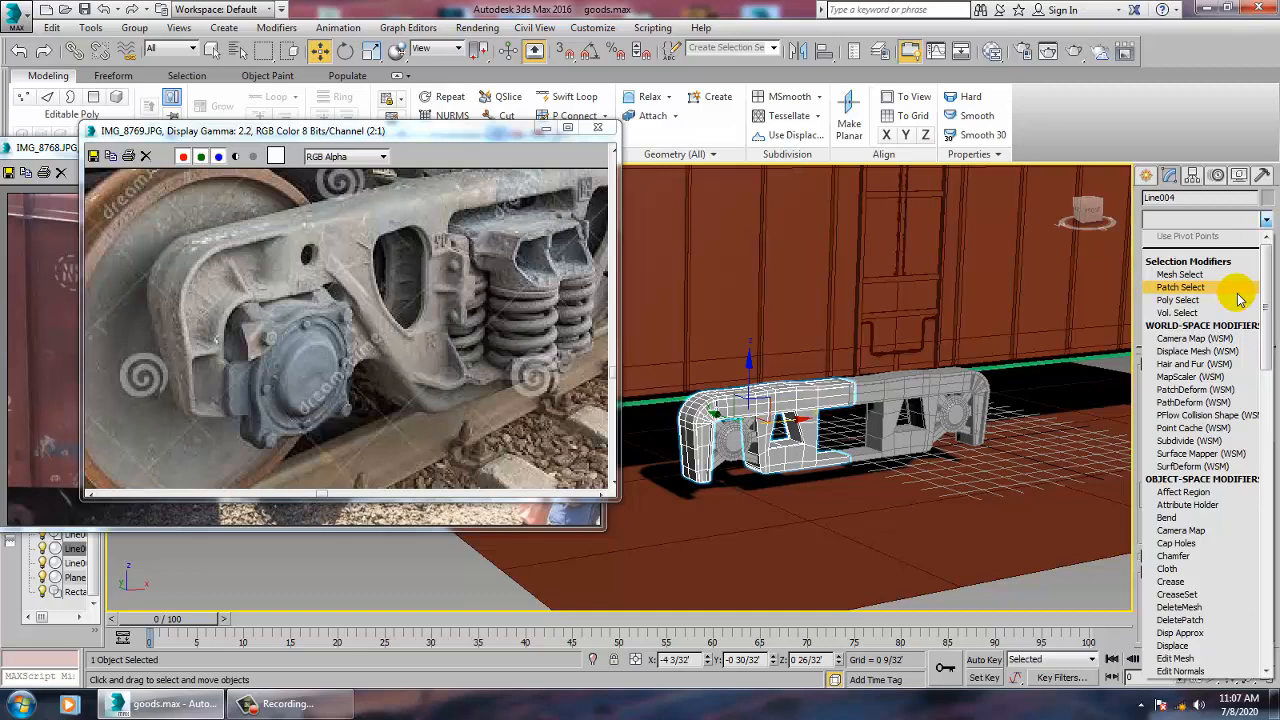
key(m)
key(m)
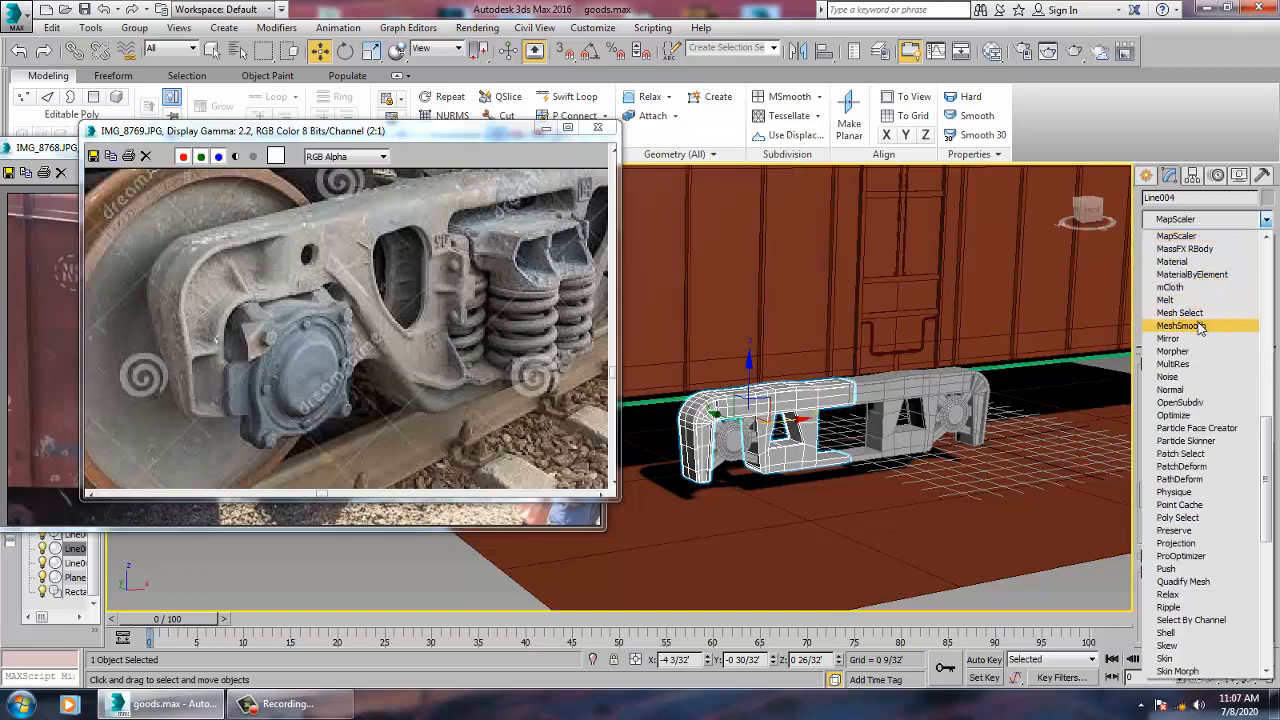
click(1198, 326)
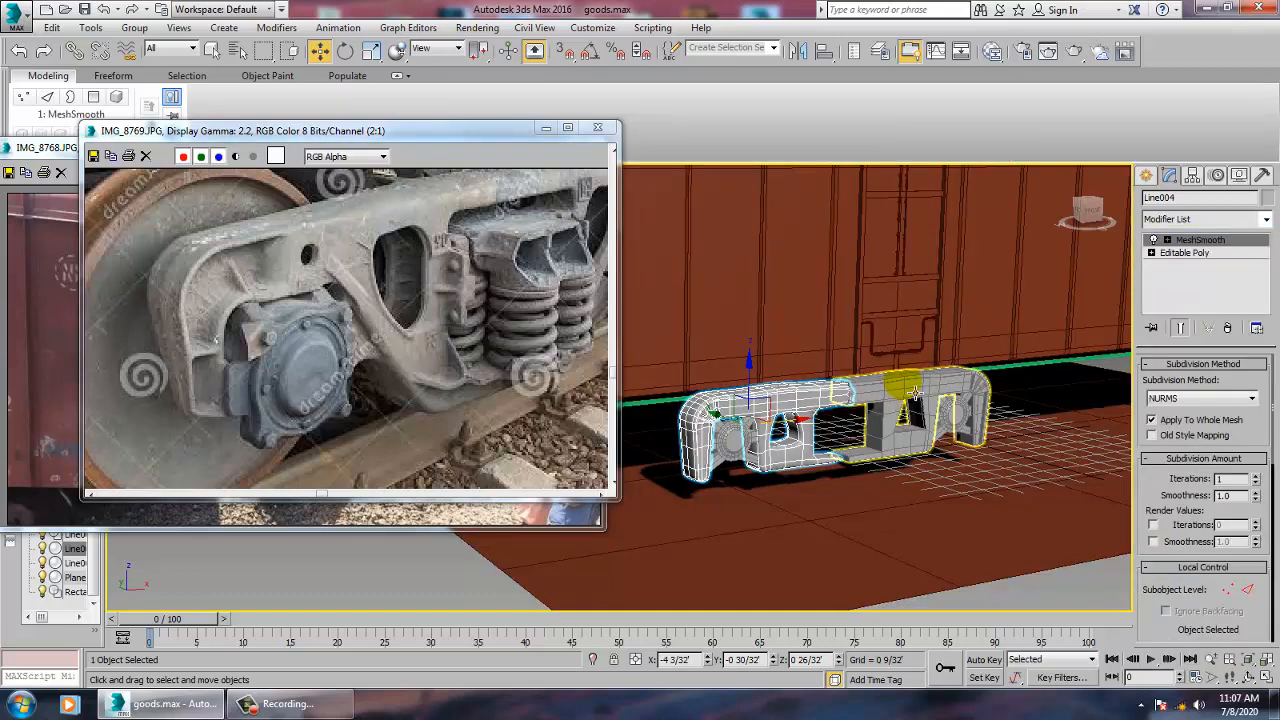
- Deselect everything and turn off the edged-faces display to check the smoothed bogie frame
click(979, 589)
scroll(857, 500, up, 3)
middle_drag(857, 500, 886, 513)
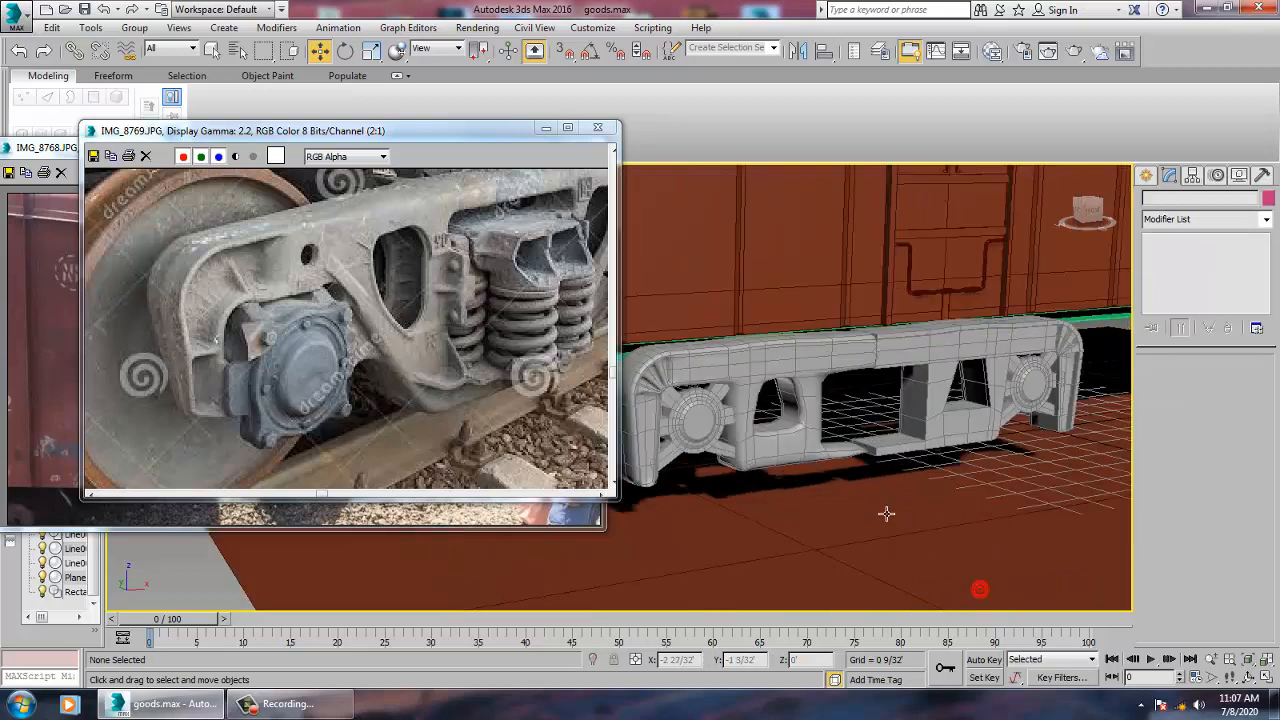
key(F4)
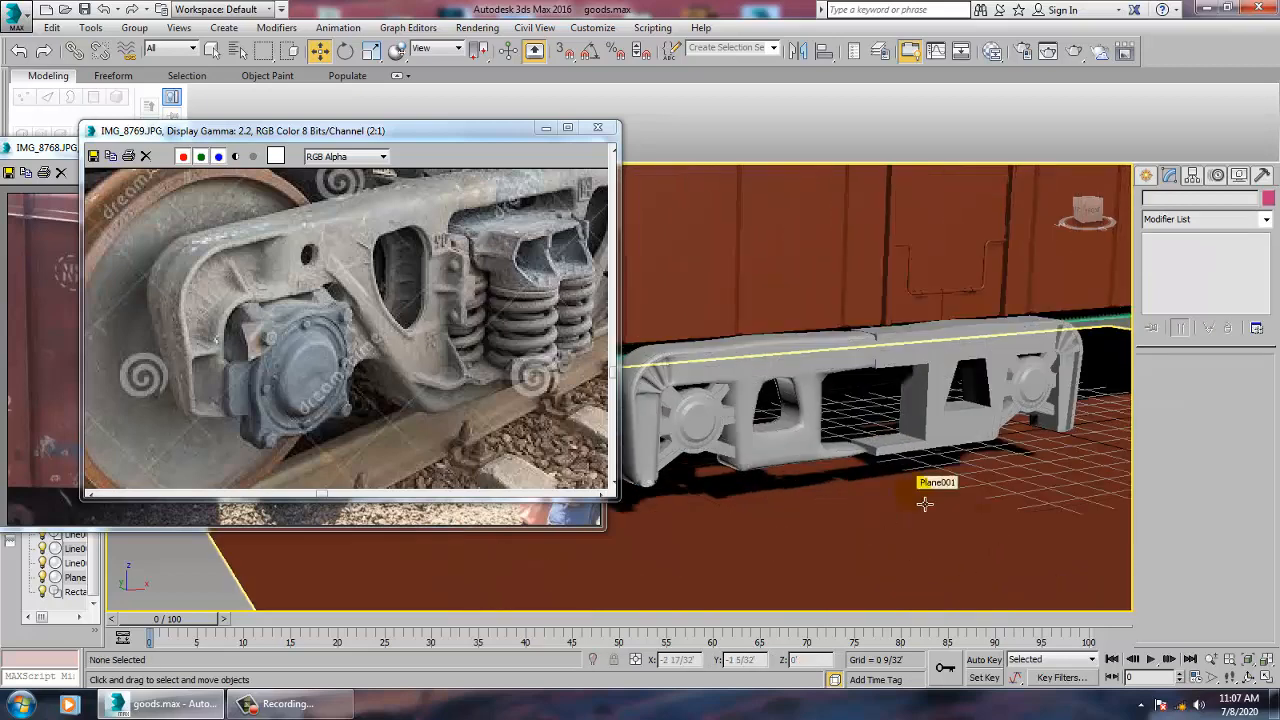
- Turn on the edged-faces display and undo the MeshSmooth applied to the side frame half
key(F4)
key(ctrl+z)
key(ctrl+z)
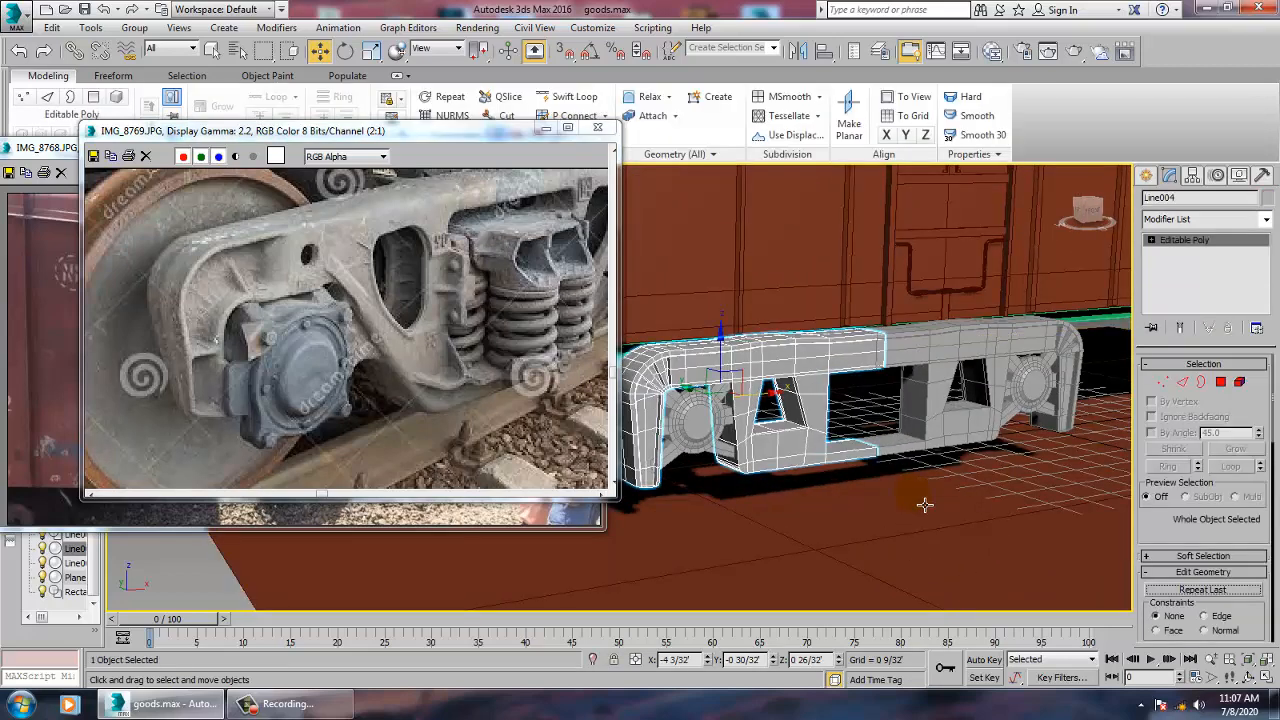
- Add the other side frame half and both axle boxes to the selection, so all four bogie side parts are selected together
ctrl+click(971, 375)
ctrl+click(1042, 401)
scroll(990, 388, down, 7)
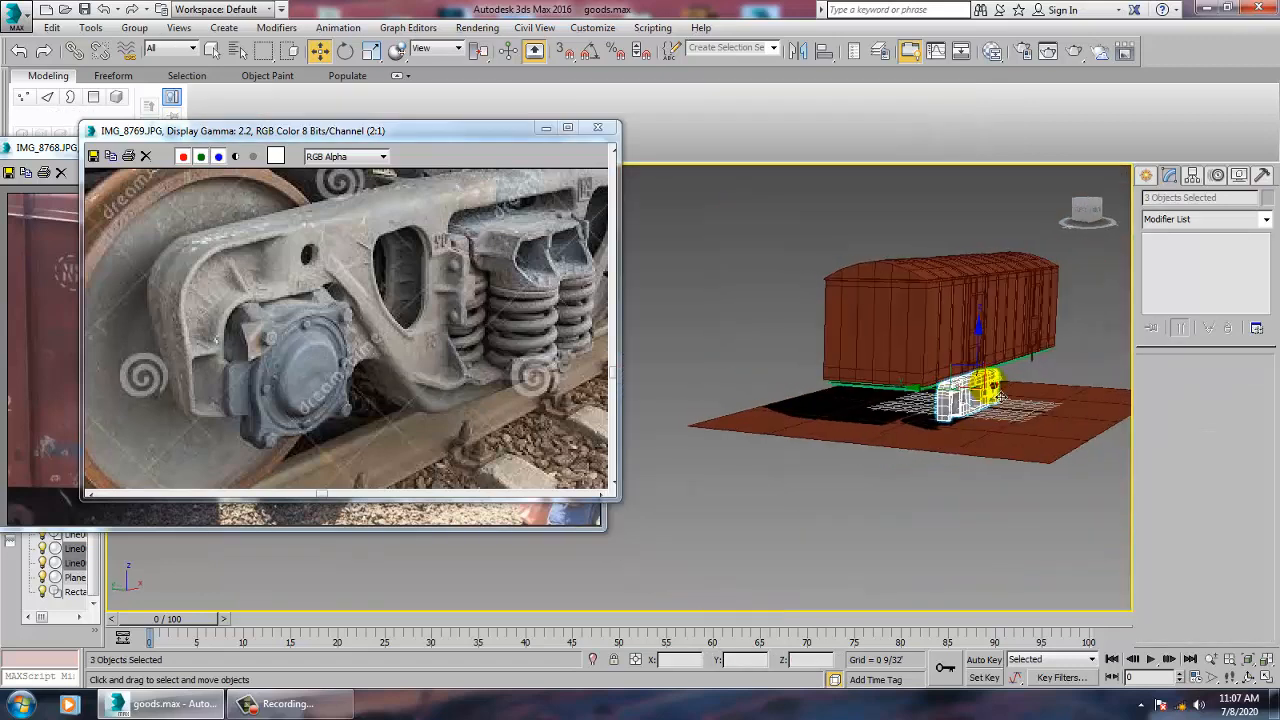
alt+middle_drag(986, 388, 940, 411)
drag(959, 393, 944, 396)
alt+middle_drag(982, 421, 874, 403)
scroll(890, 399, up, 6)
ctrl+click(872, 383)
scroll(949, 399, down, 6)
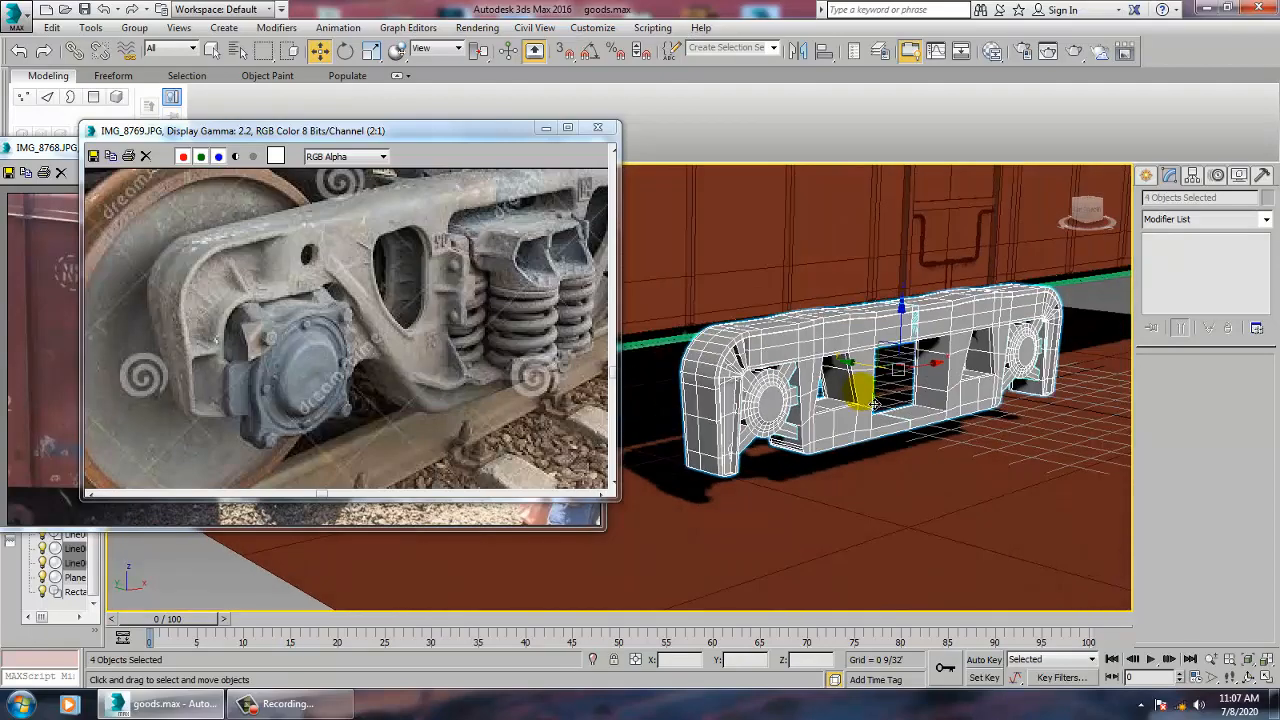
- Check the selected bogie side's placement under the wagon and examine the coil springs in the reference photo
alt+middle_drag(913, 335, 858, 455)
scroll(818, 399, down, 4)
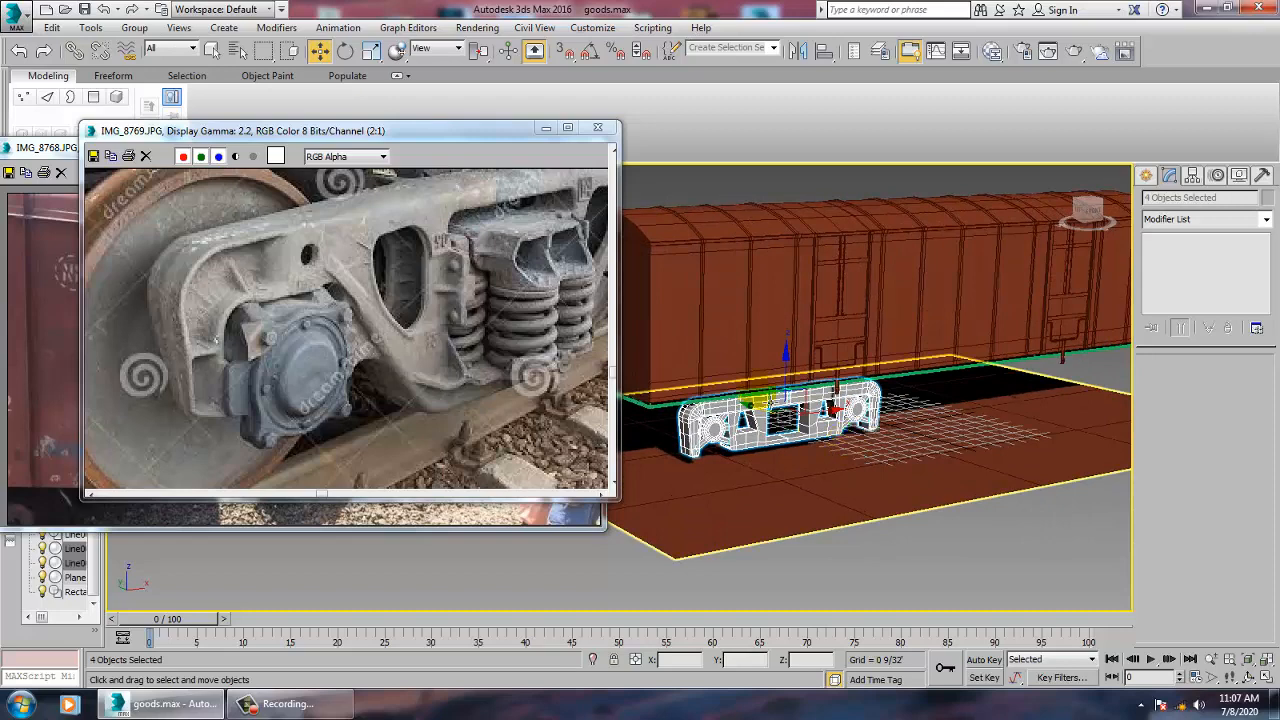
drag(505, 390, 449, 375)
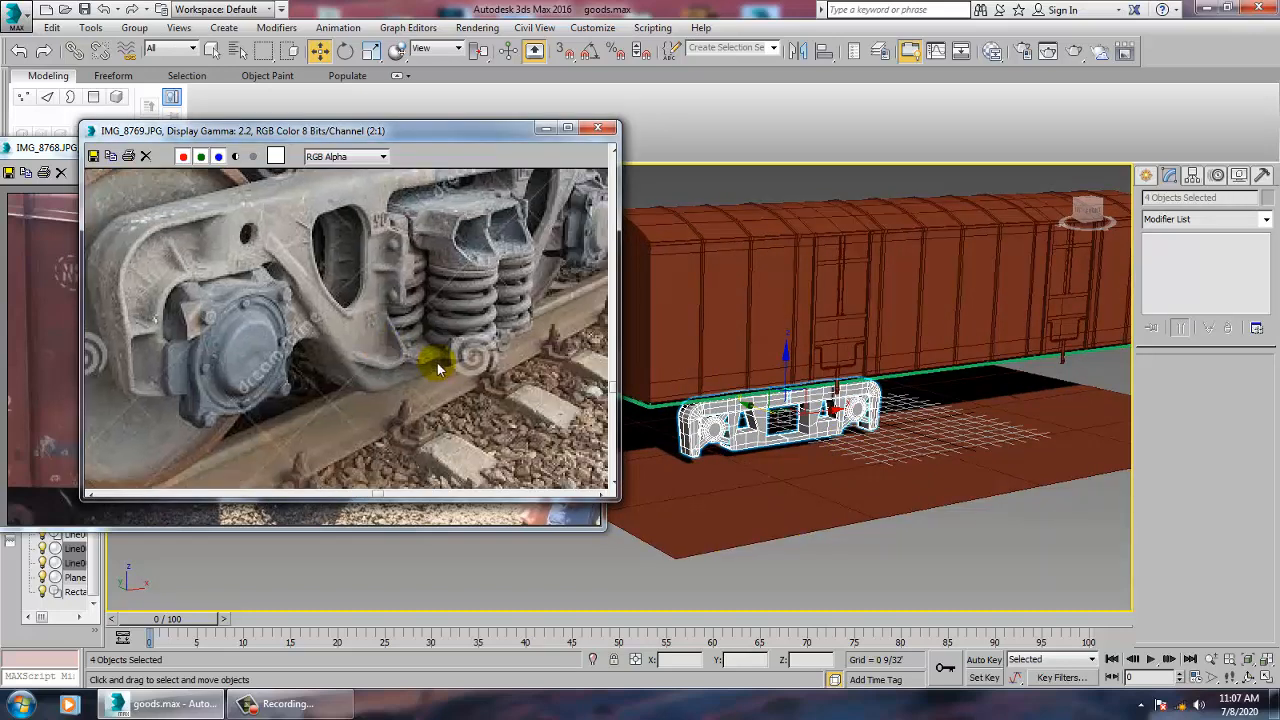
scroll(895, 490, down, 6)
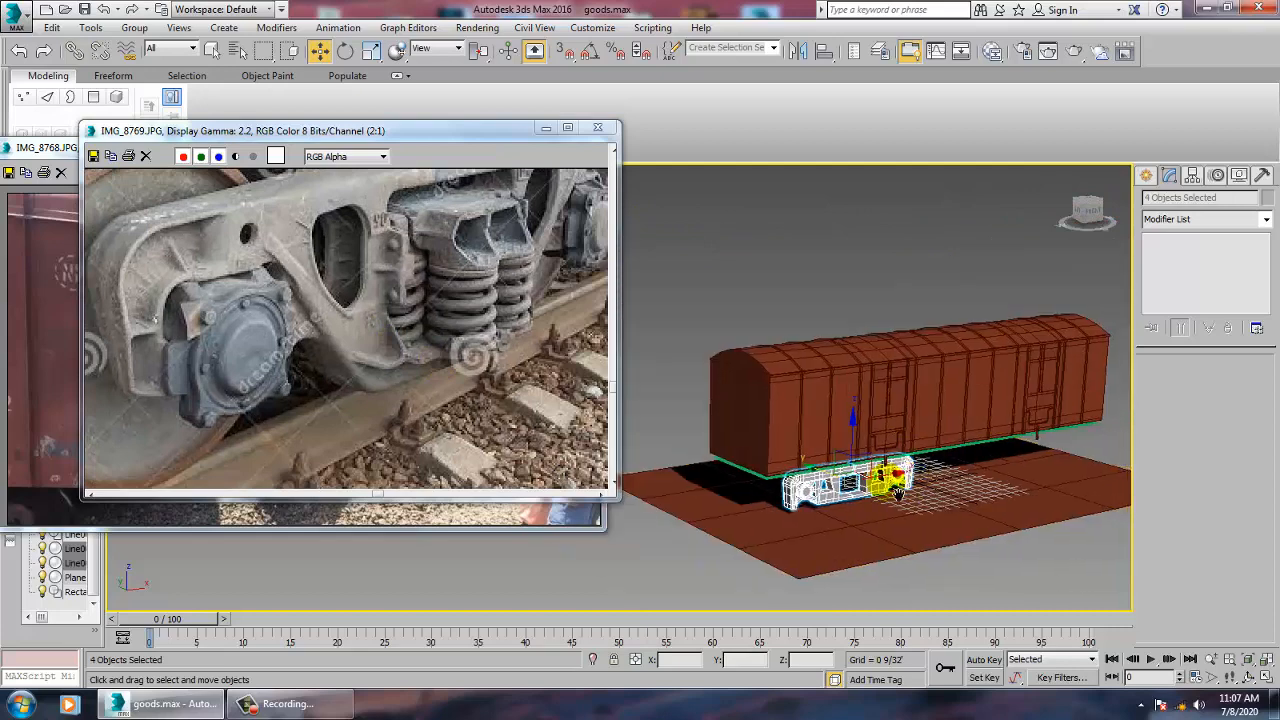